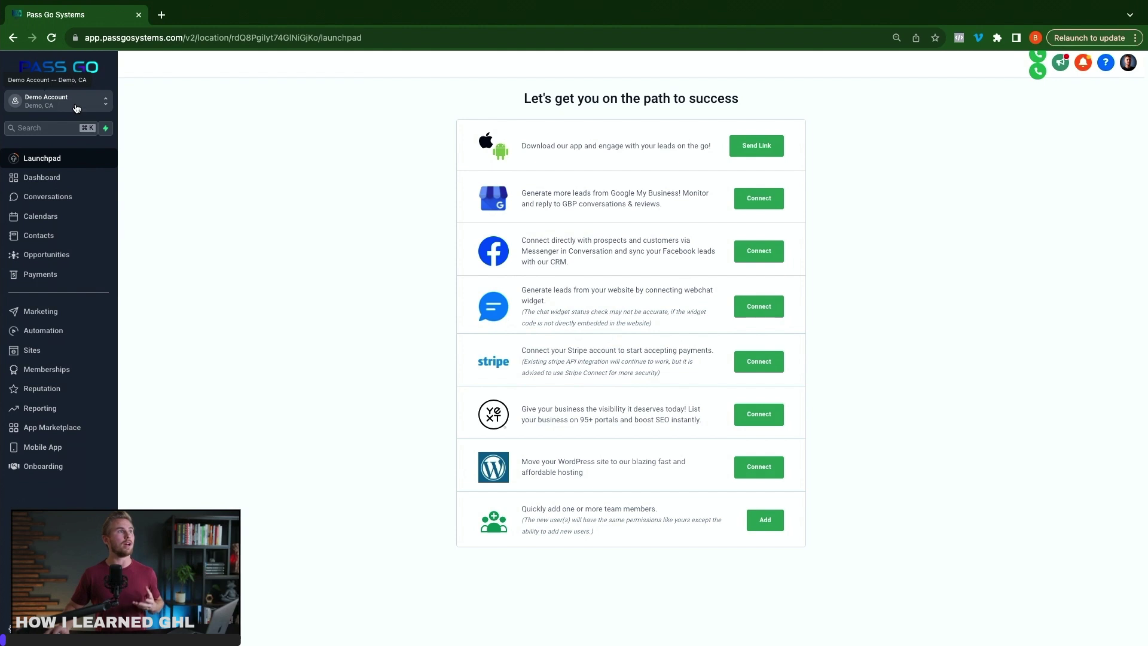
- Examine the account switcher's list of sub-accounts and its agency view option, and close it
{"action": "left_click", "coordinate": [75, 108]}
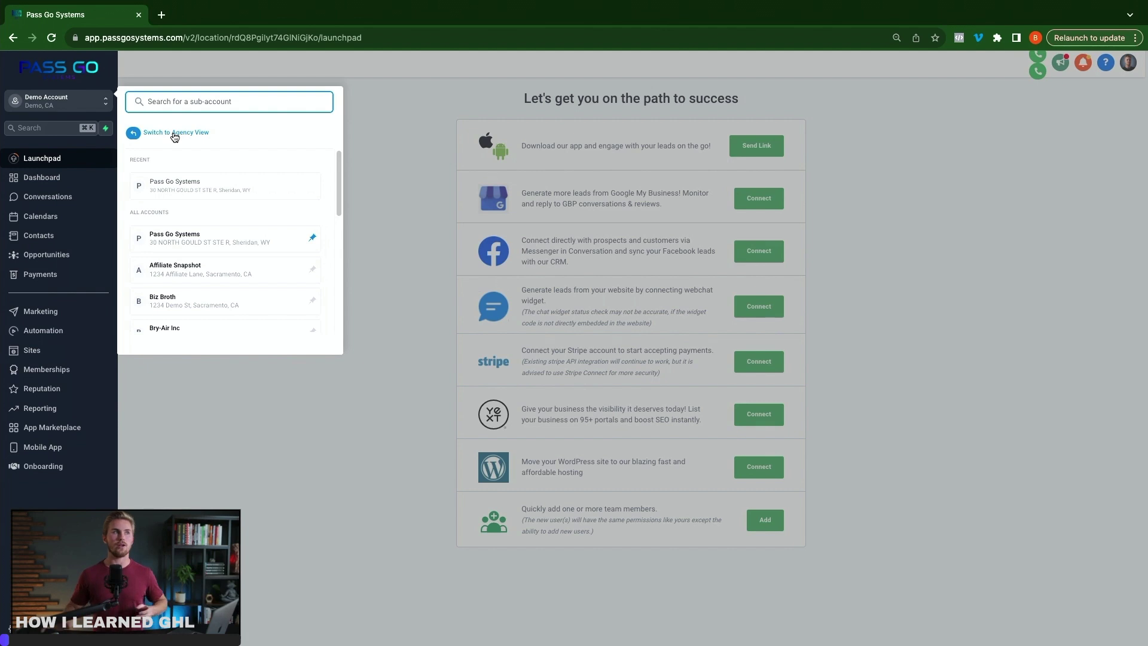
{"action": "left_click", "coordinate": [306, 444]}
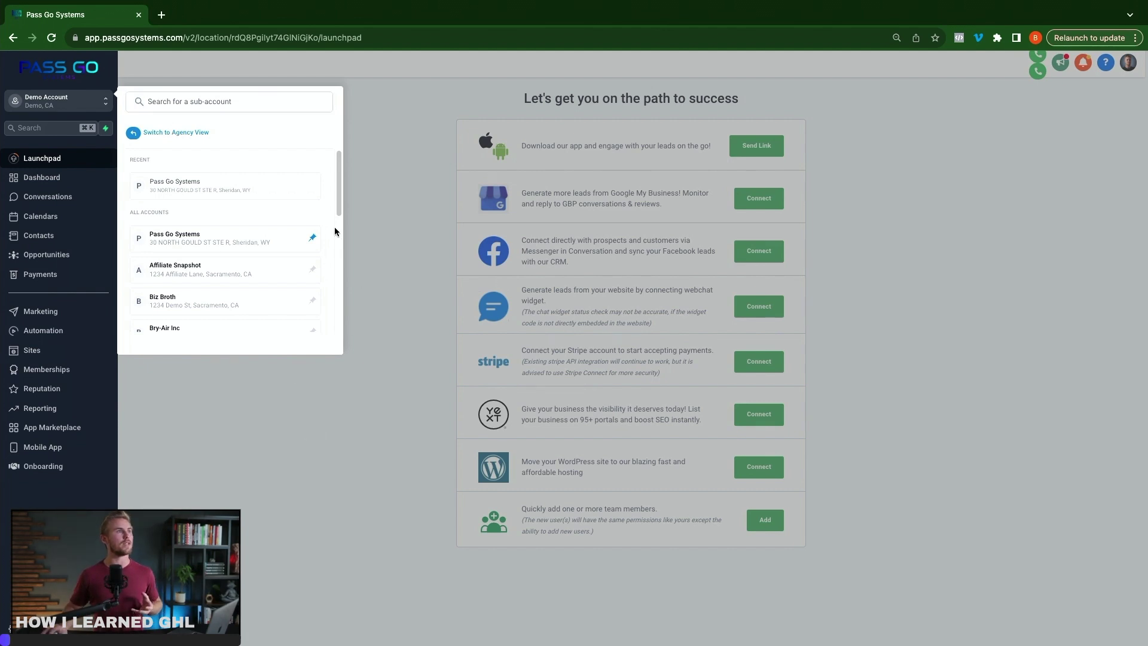
{"action": "left_click", "coordinate": [55, 100]}
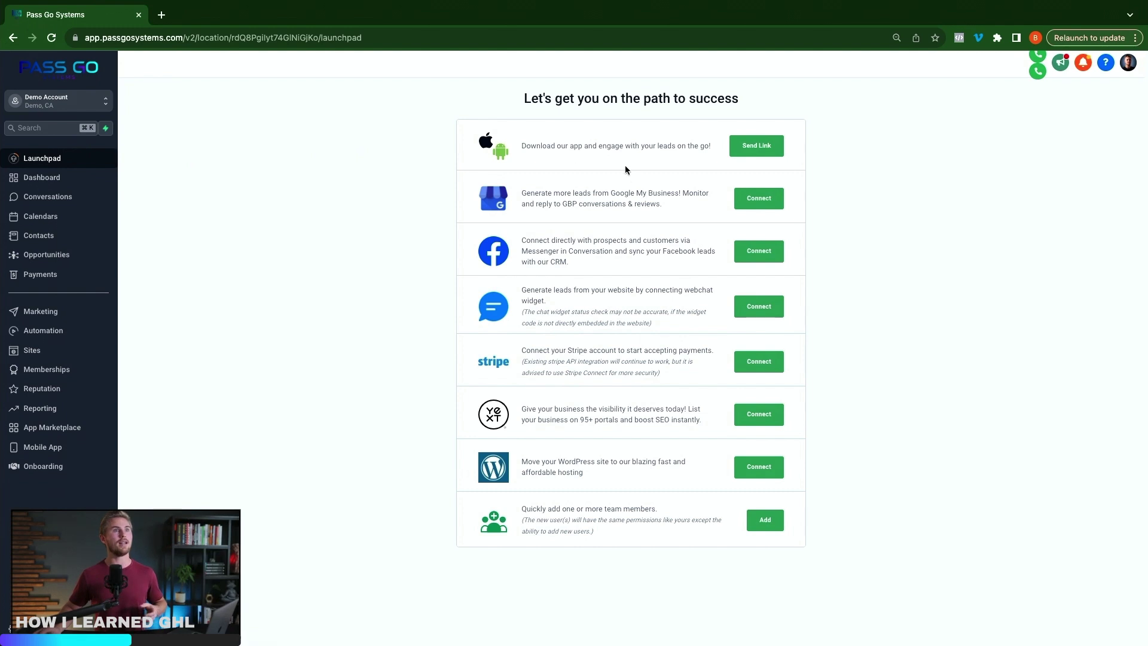
- Review the Dashboard widgets, including opportunity status, conversion rate, funnel, manual actions, tasks and the lead source report
{"action": "left_click", "coordinate": [53, 179]}
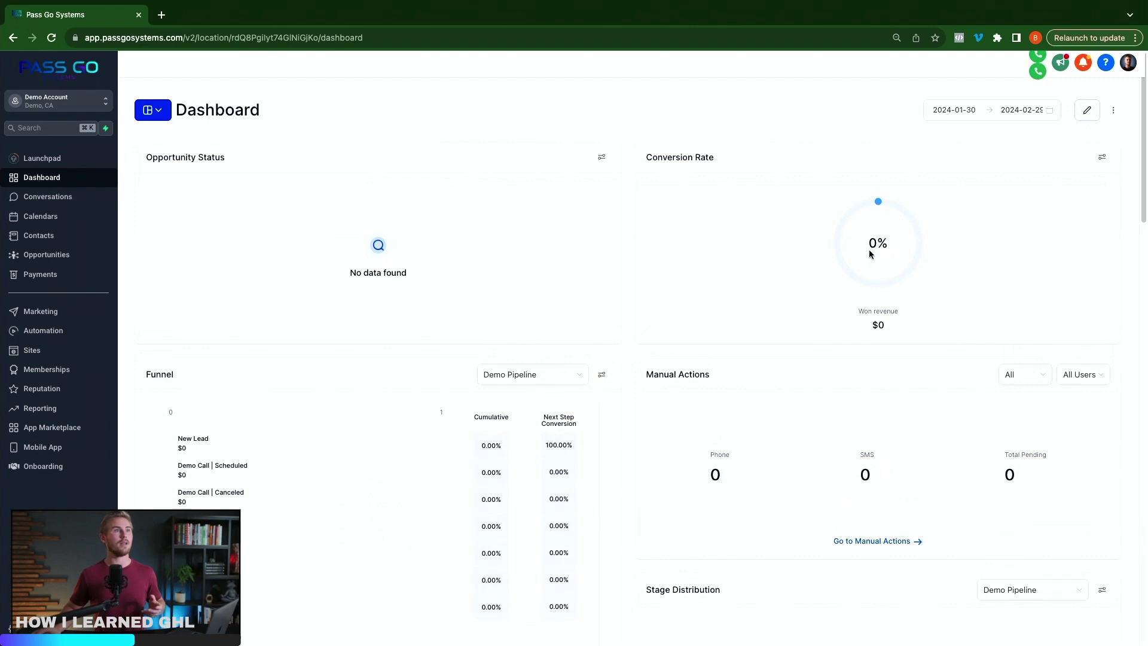
{"action": "scroll", "coordinate": [801, 239], "scroll_direction": "down", "scroll_amount": 1}
{"action": "scroll", "coordinate": [605, 230], "scroll_direction": "down", "scroll_amount": 5}
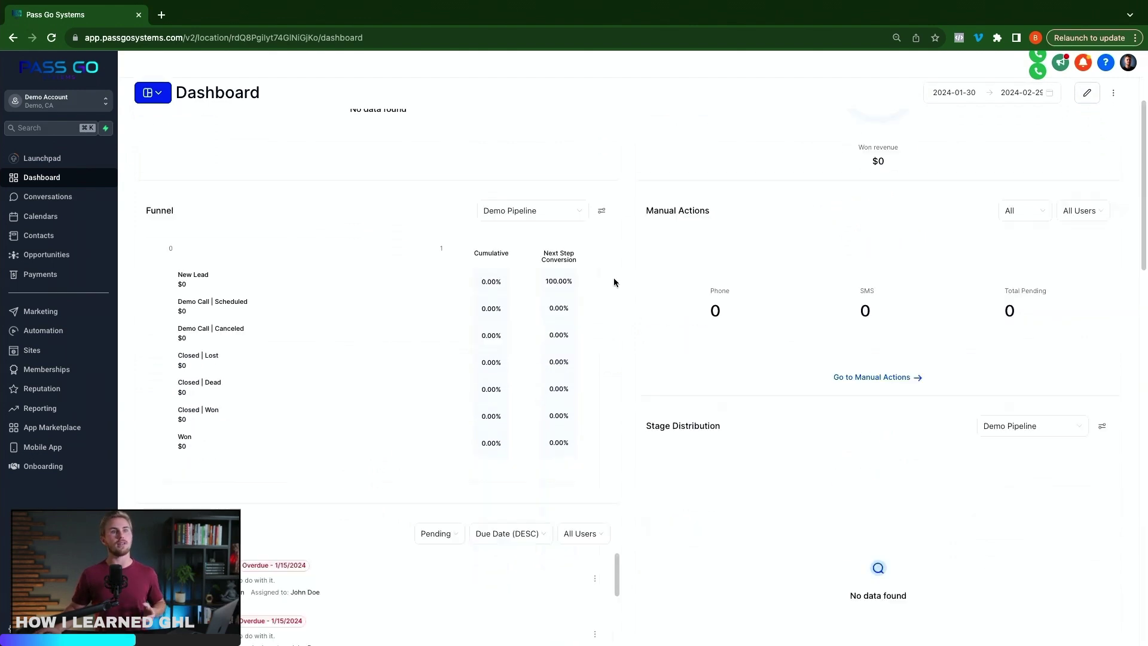
{"action": "scroll", "coordinate": [621, 348], "scroll_direction": "down", "scroll_amount": 5}
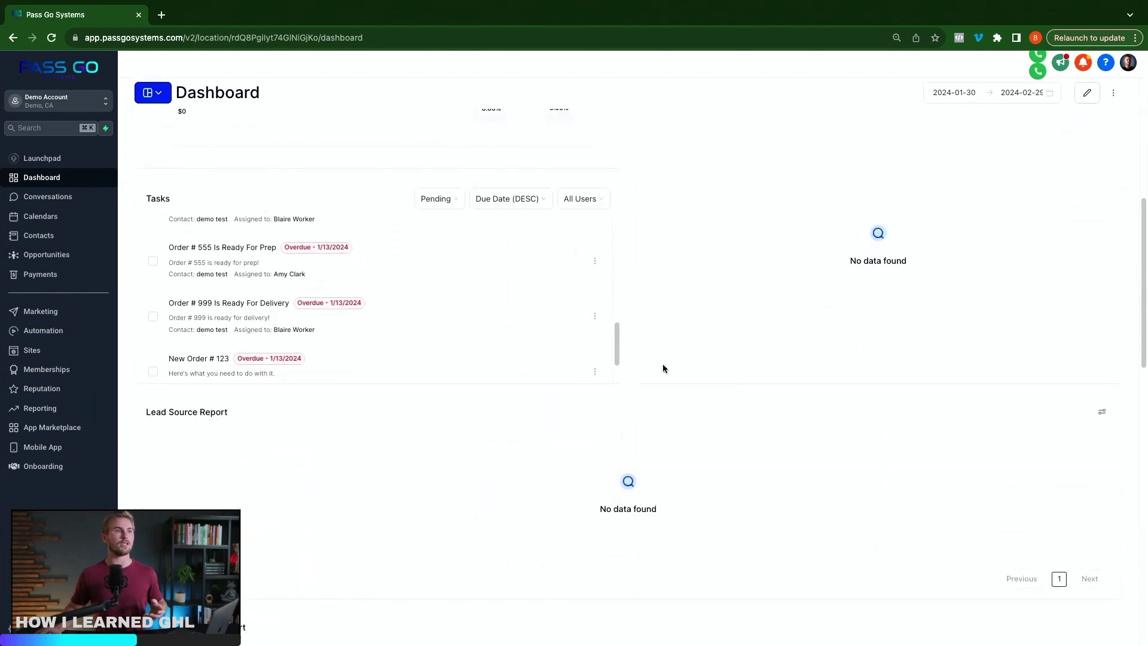
{"action": "scroll", "coordinate": [721, 376], "scroll_direction": "up", "scroll_amount": 10}
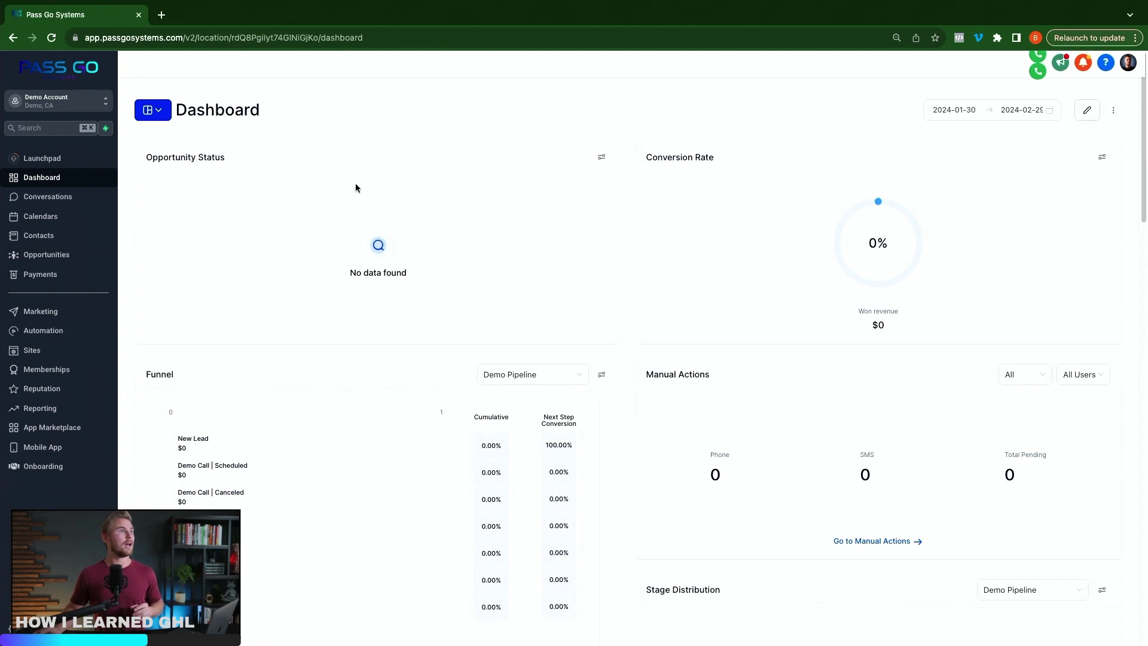
{"action": "scroll", "coordinate": [659, 287], "scroll_direction": "down", "scroll_amount": 5}
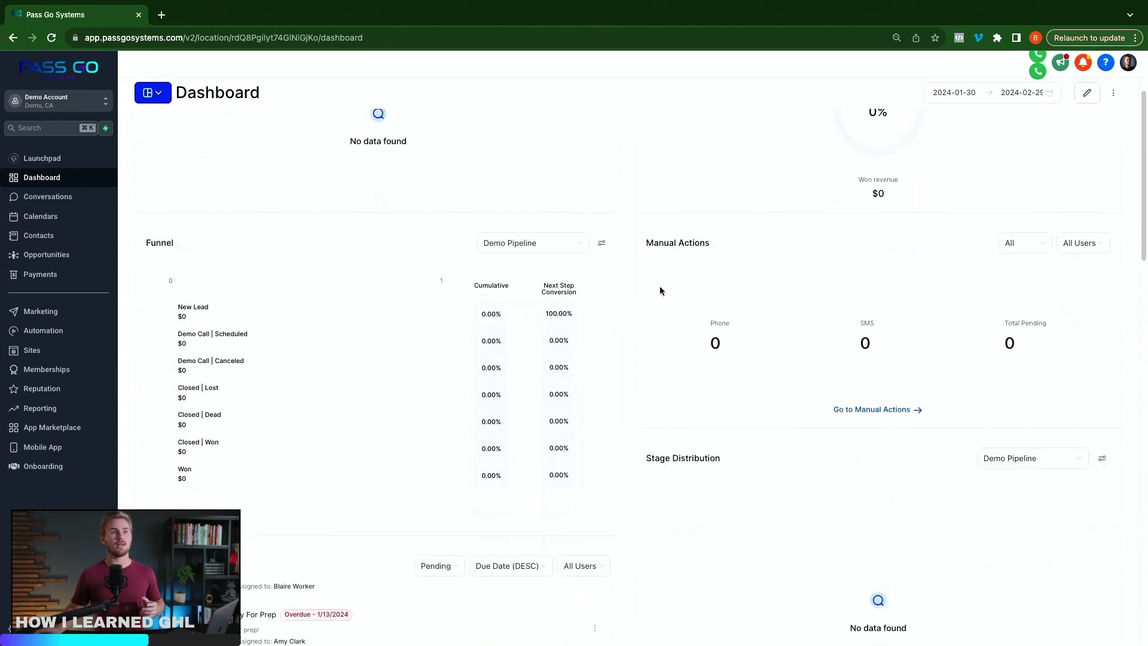
{"action": "scroll", "coordinate": [660, 288], "scroll_direction": "down", "scroll_amount": 2}
{"action": "scroll", "coordinate": [643, 319], "scroll_direction": "up", "scroll_amount": 5}
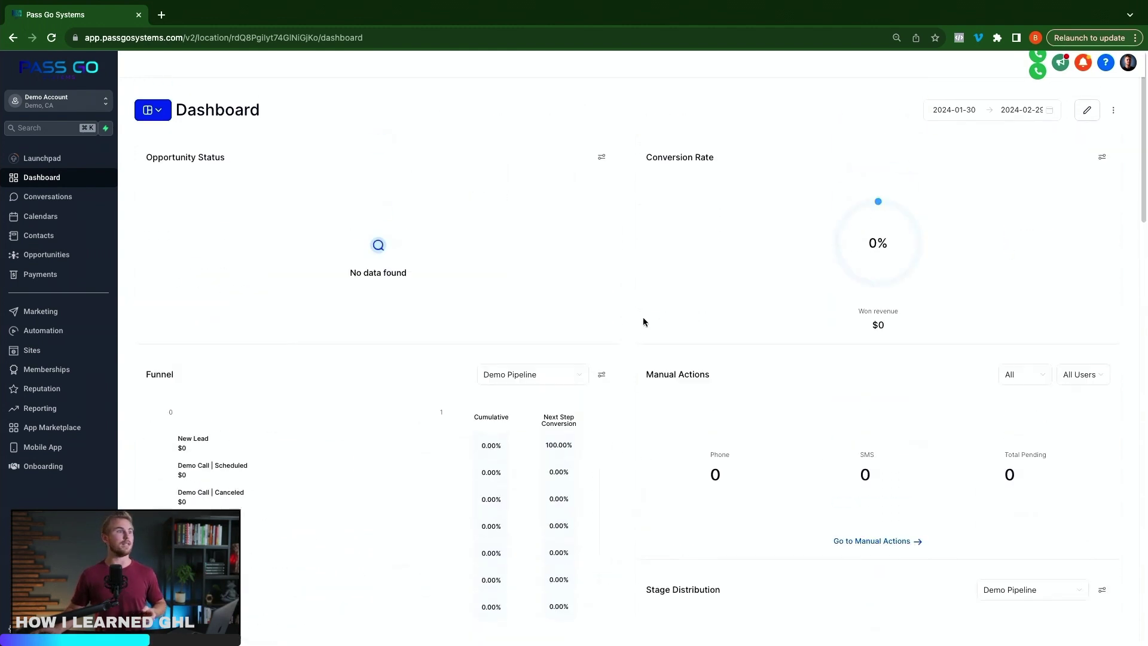
- Look through the Conversations section, including its inbox, manual actions, template snippets and trigger links
{"action": "left_click", "coordinate": [88, 205]}
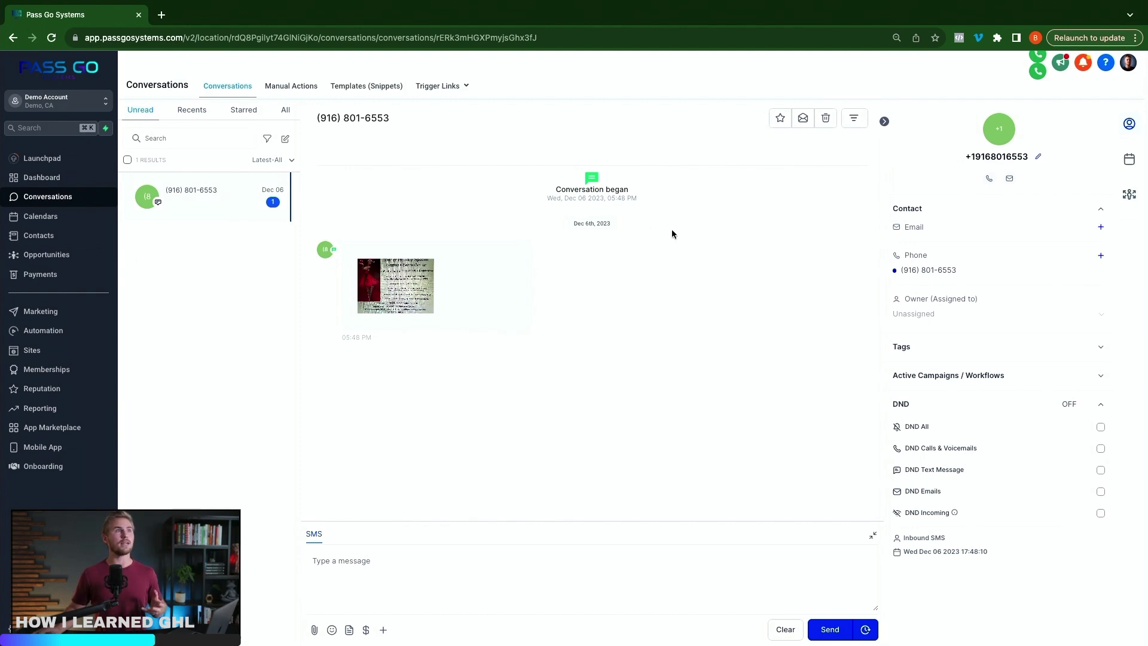
{"action": "left_click", "coordinate": [283, 90]}
{"action": "left_click", "coordinate": [365, 88]}
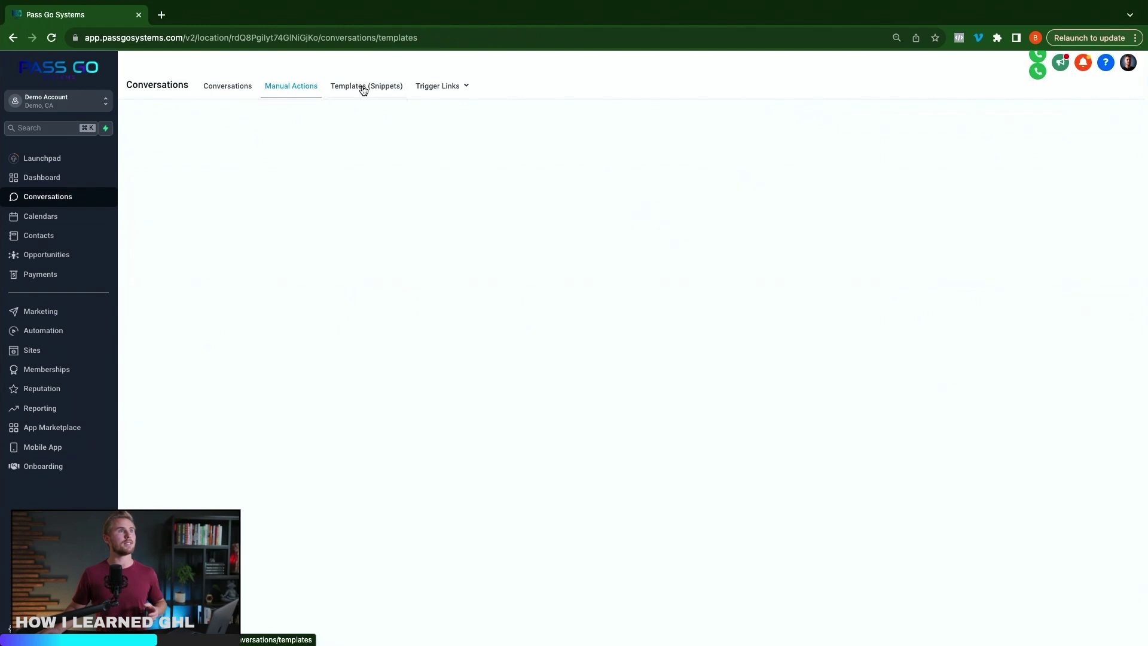
{"action": "left_click", "coordinate": [429, 87]}
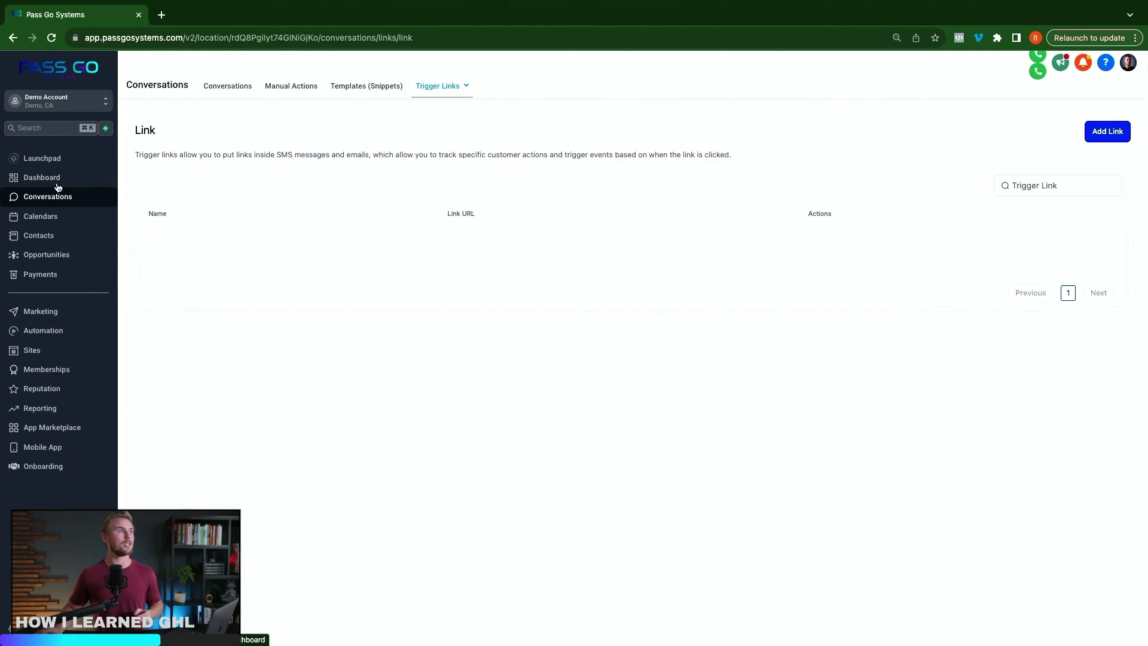
- View the calendar's week schedule and the Contacts smart list
{"action": "left_click", "coordinate": [40, 221]}
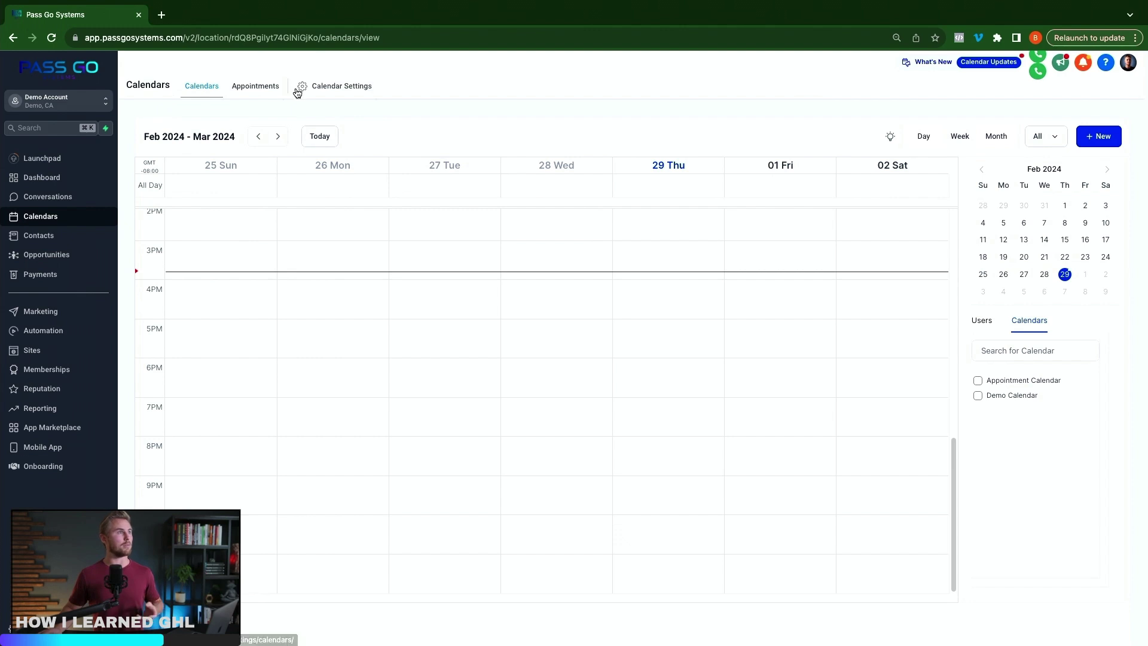
{"action": "left_click", "coordinate": [52, 241]}
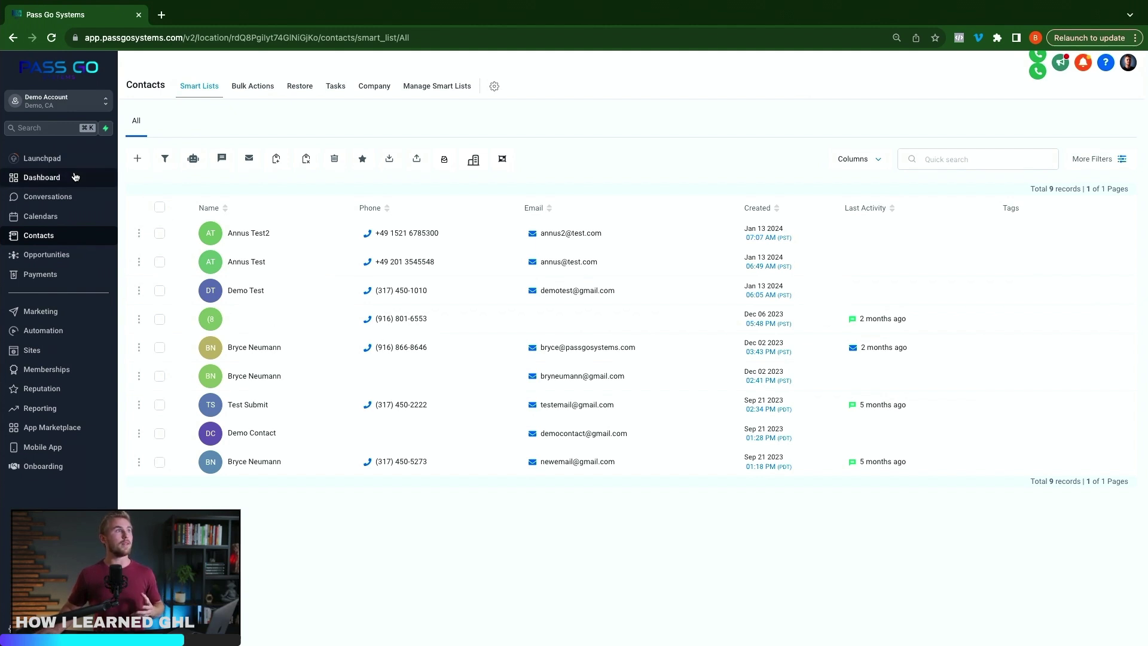
- Send the mobile app download link from the Launchpad to the prefilled mobile number, and close the dialog
{"action": "left_click", "coordinate": [42, 158]}
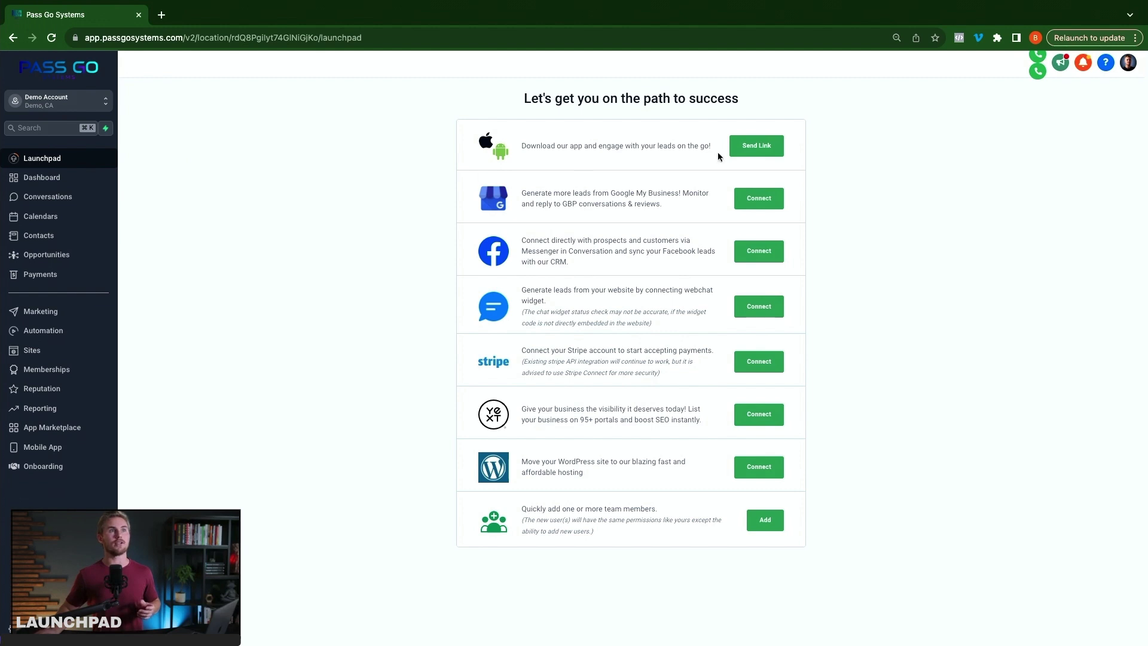
{"action": "left_click", "coordinate": [757, 147]}
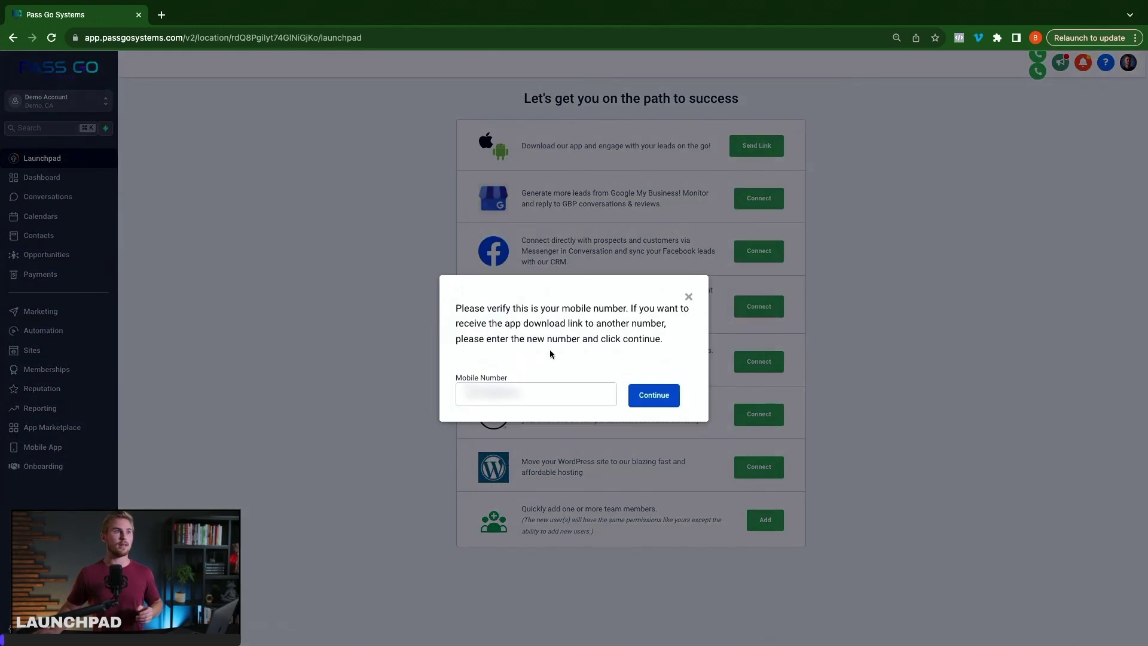
{"action": "left_click", "coordinate": [653, 392]}
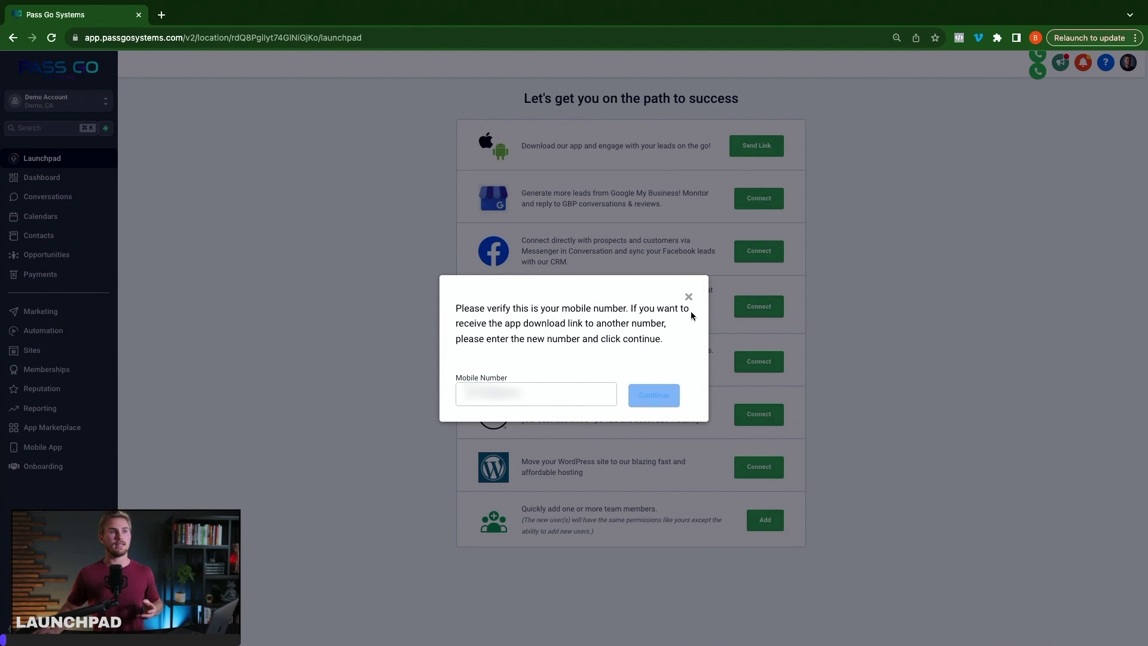
{"action": "left_click", "coordinate": [688, 297]}
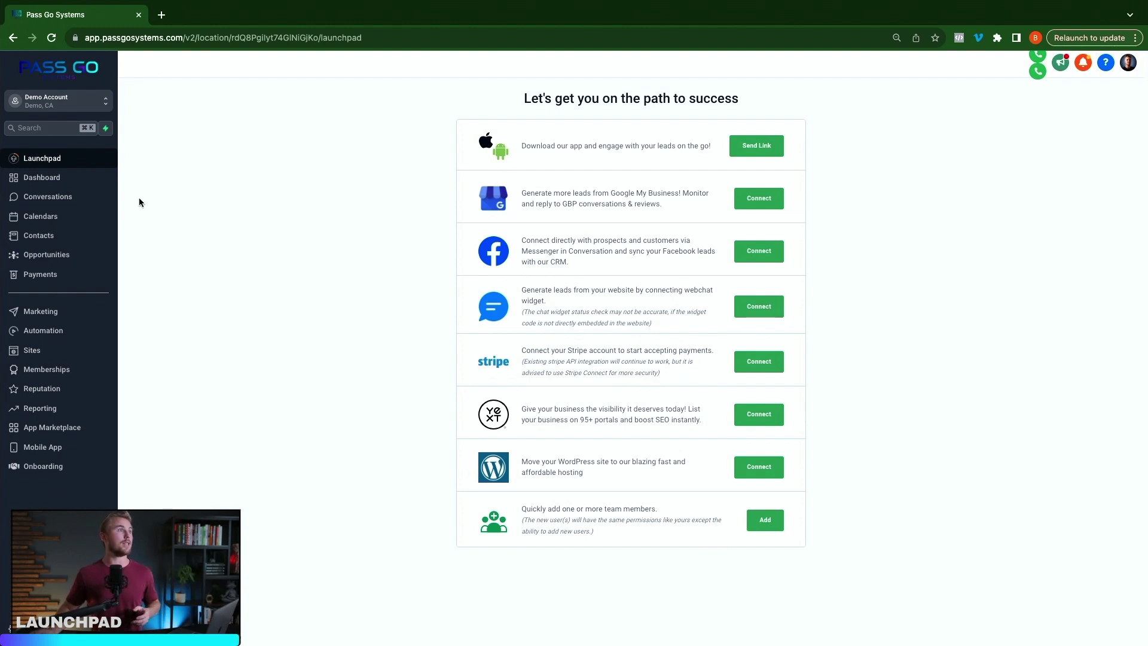
- Put the Dashboard in edit mode and examine the widget categories available to add, including Contacts
{"action": "left_click", "coordinate": [41, 183]}
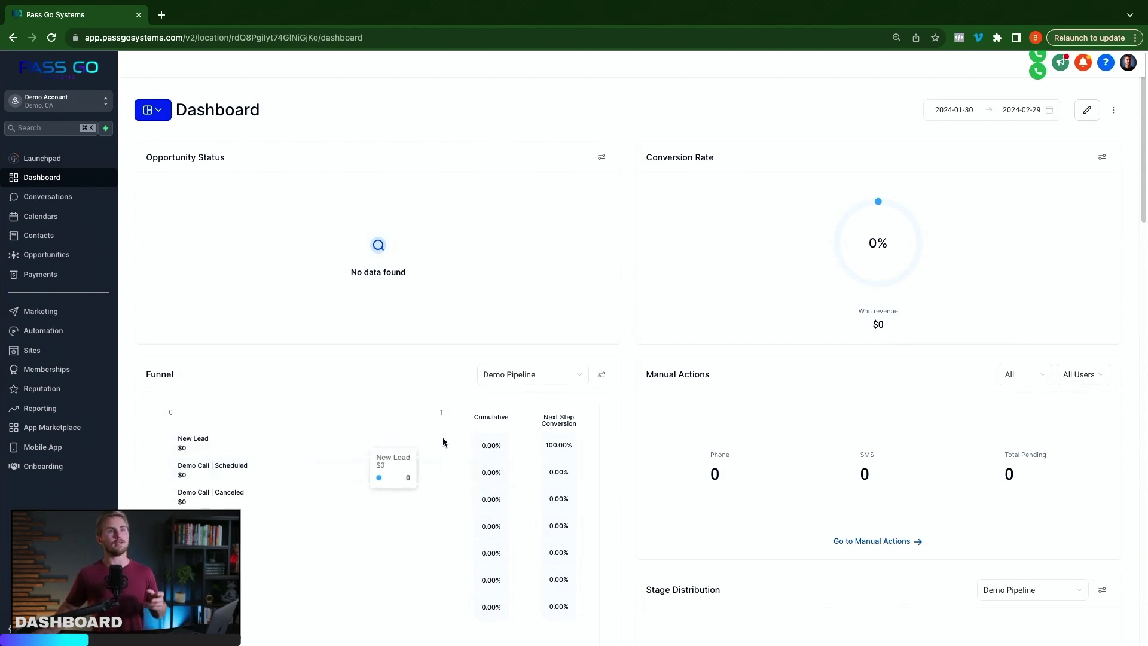
{"action": "left_click", "coordinate": [1089, 115]}
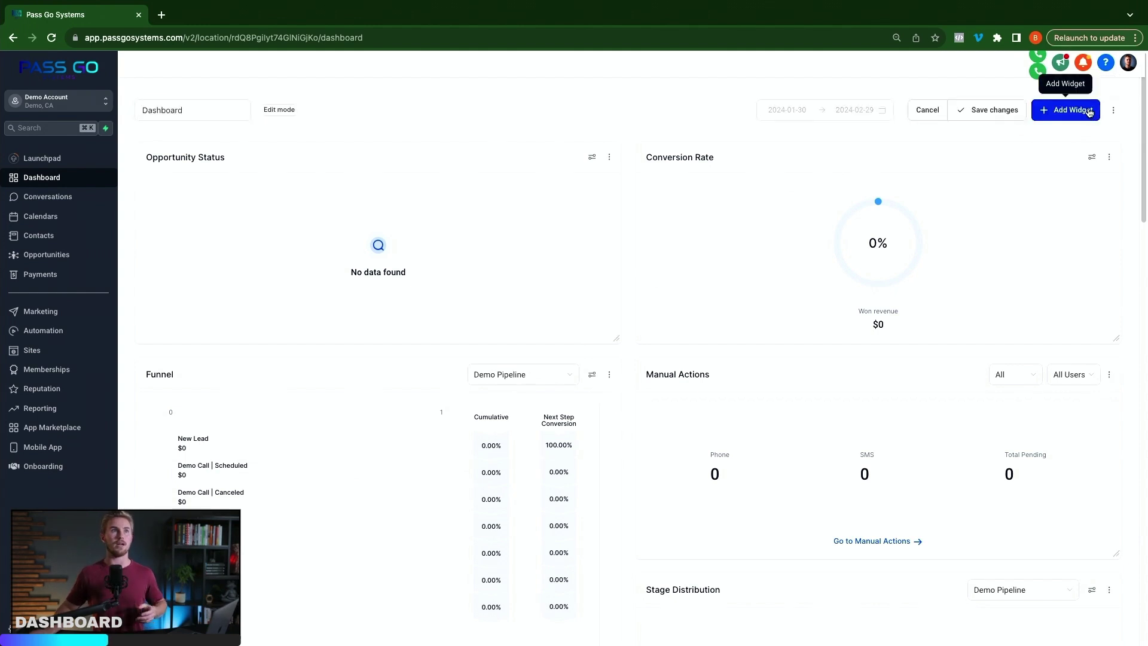
{"action": "left_click", "coordinate": [1065, 117]}
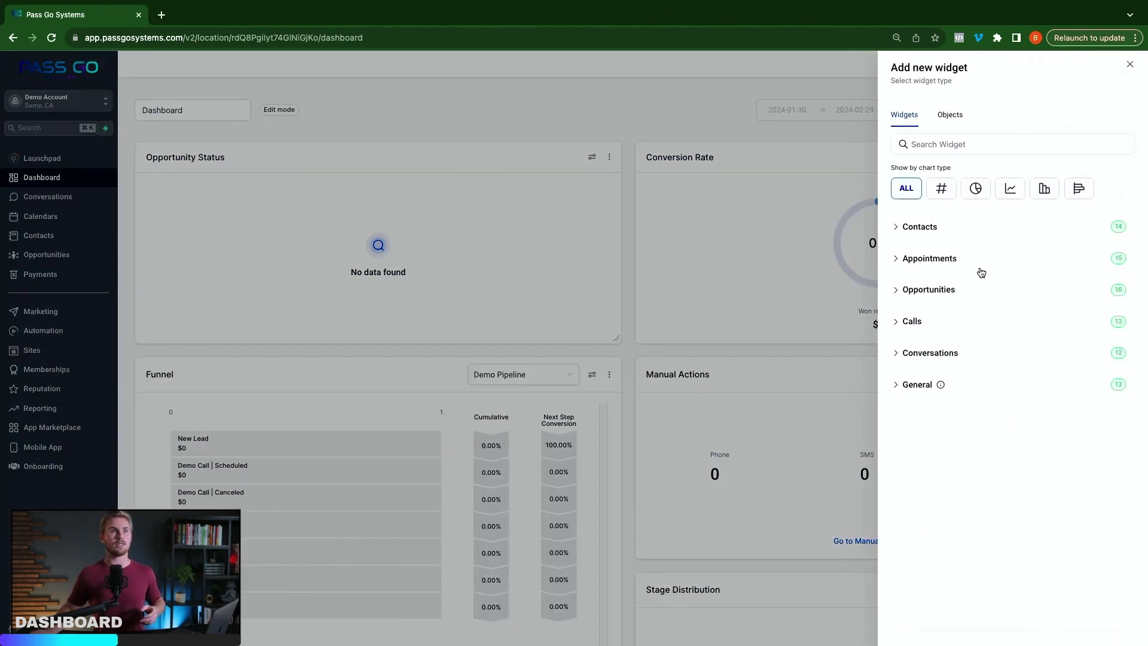
{"action": "left_click", "coordinate": [913, 227]}
{"action": "left_click", "coordinate": [919, 227]}
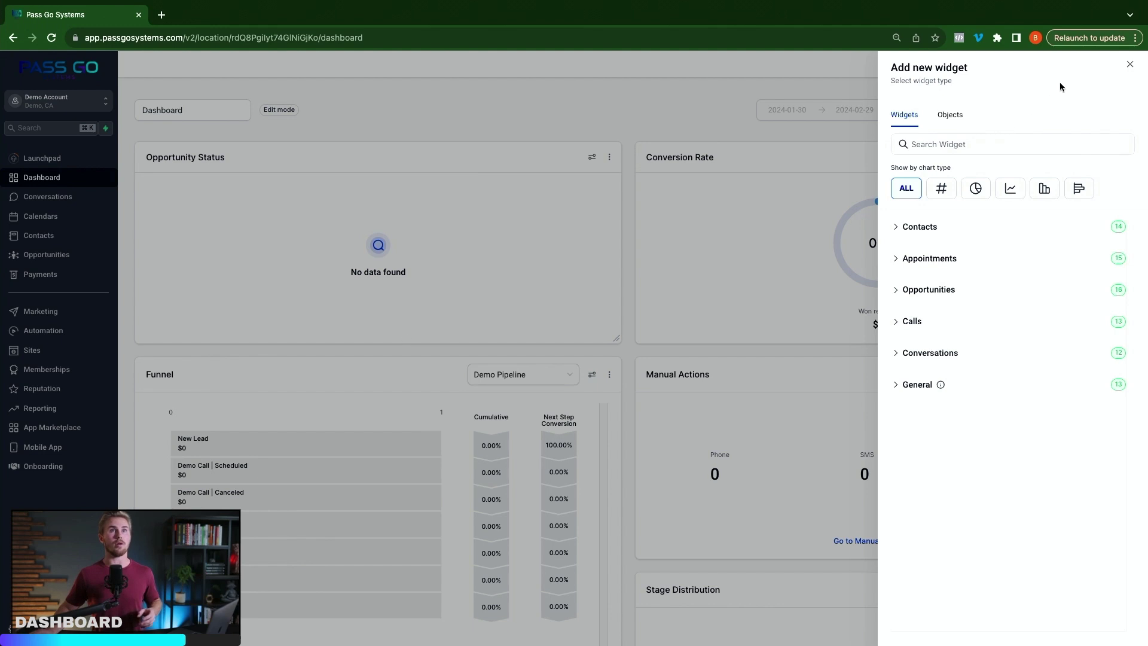
{"action": "left_click", "coordinate": [1128, 64]}
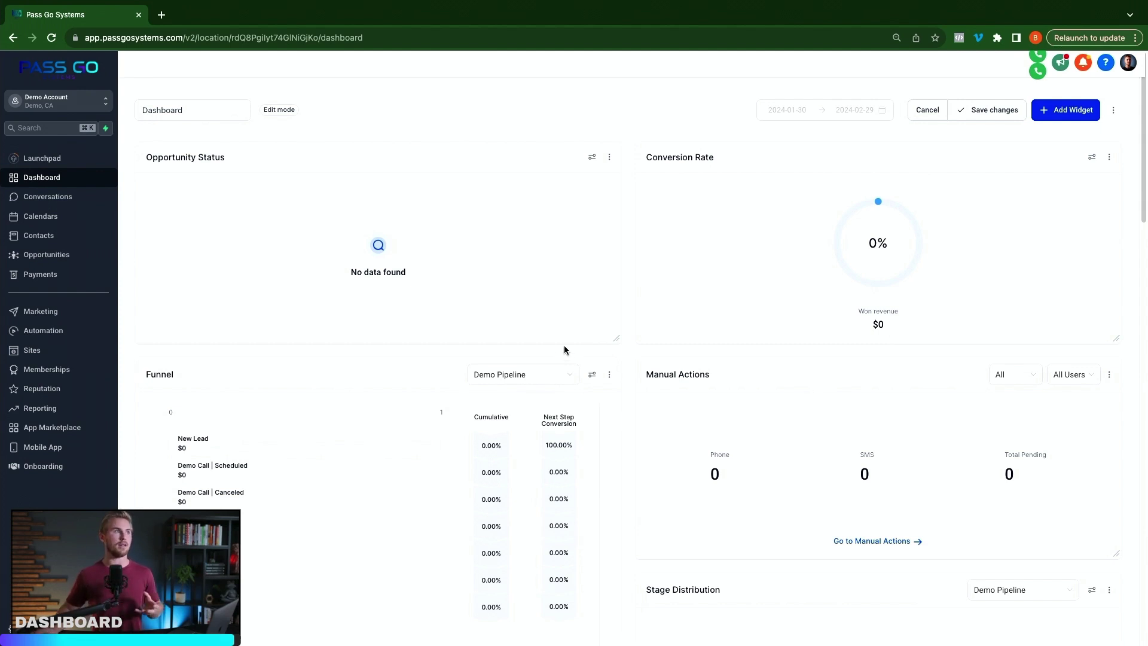
- Leave the Dashboard editor for the Conversations inbox, discarding the unsaved changes
{"action": "left_click", "coordinate": [96, 197]}
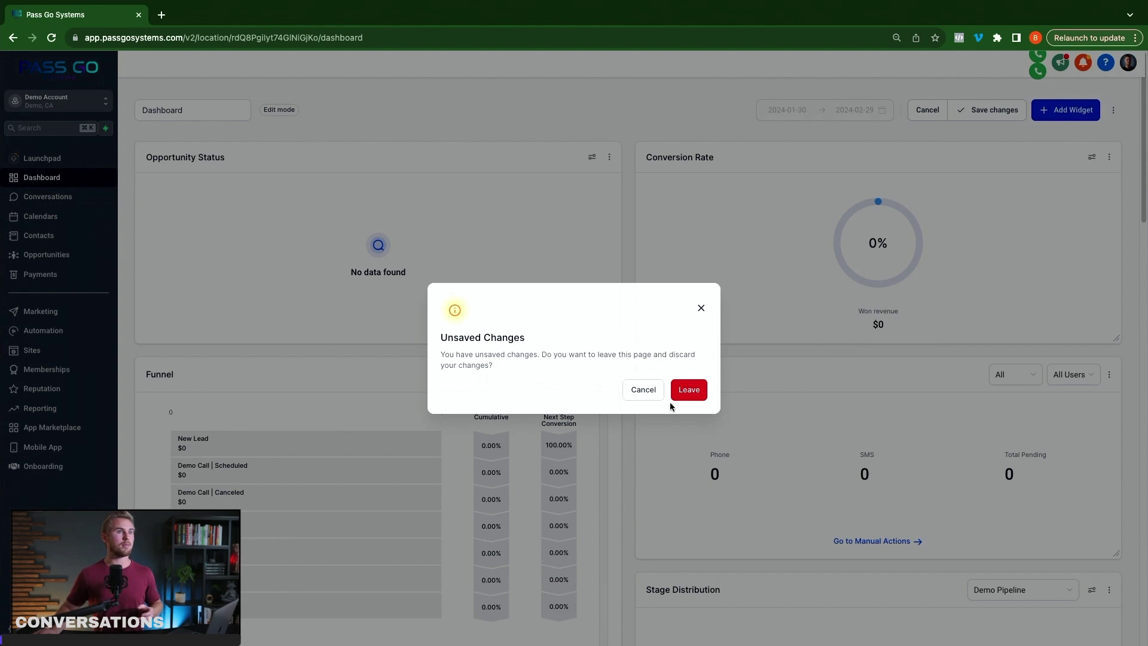
{"action": "left_click", "coordinate": [689, 392]}
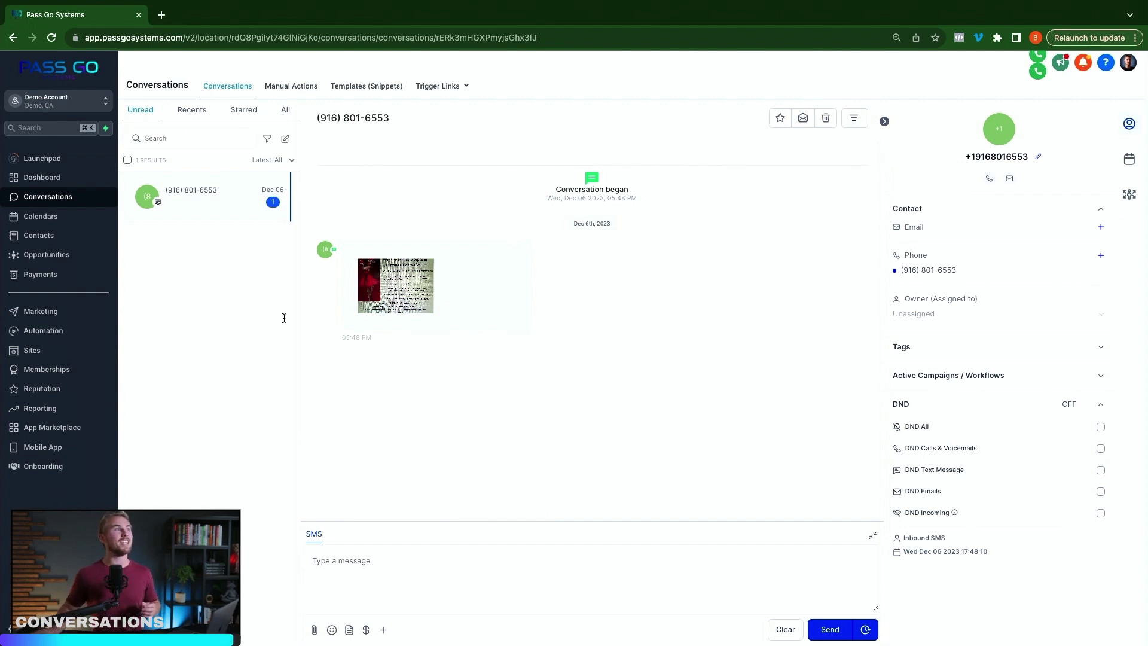
- View the Calendars week schedule and the list of booked appointments
{"action": "left_click", "coordinate": [48, 219]}
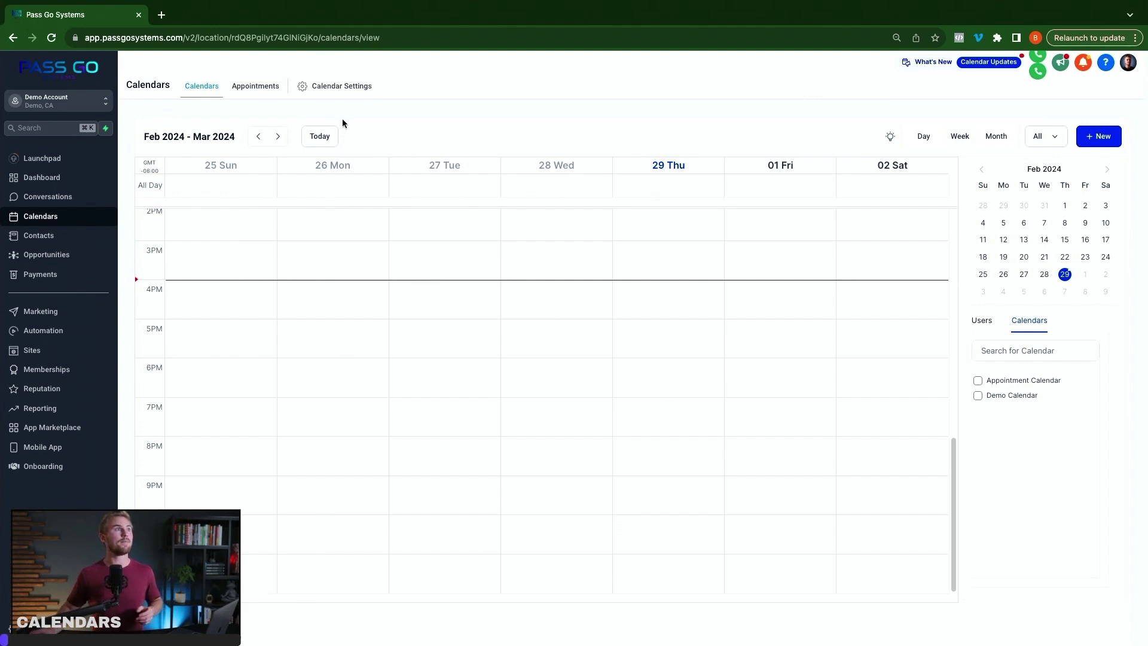
{"action": "left_click", "coordinate": [256, 87]}
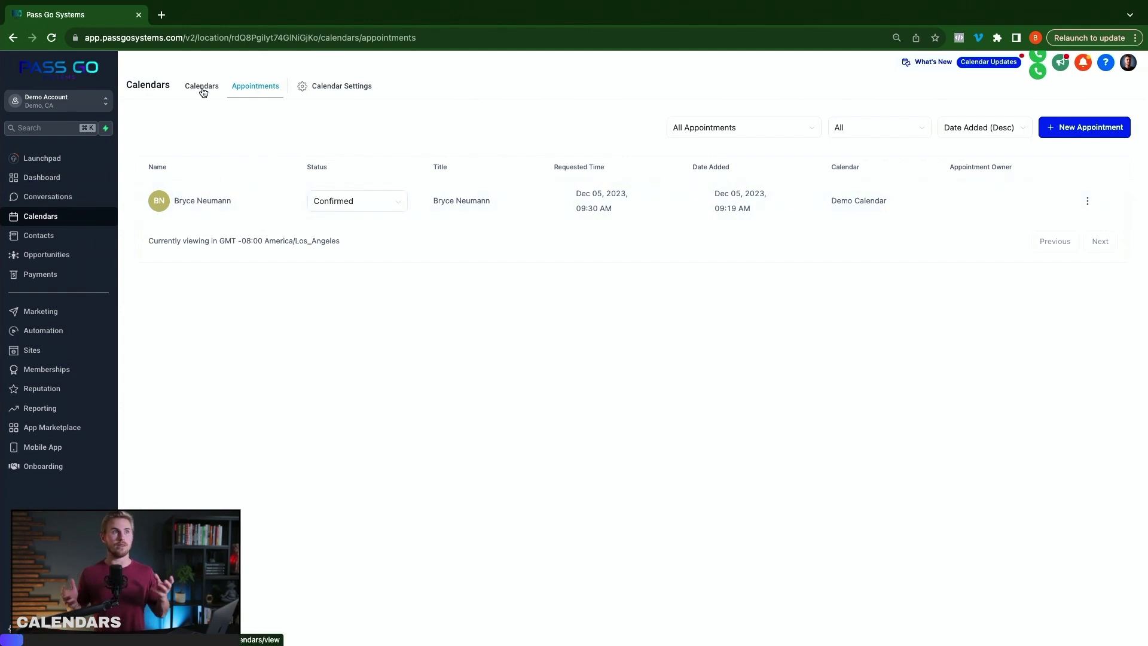
- Look through the calendar settings for groups, service menu, rooms and equipment, and return to the calendars list
{"action": "left_click", "coordinate": [353, 90]}
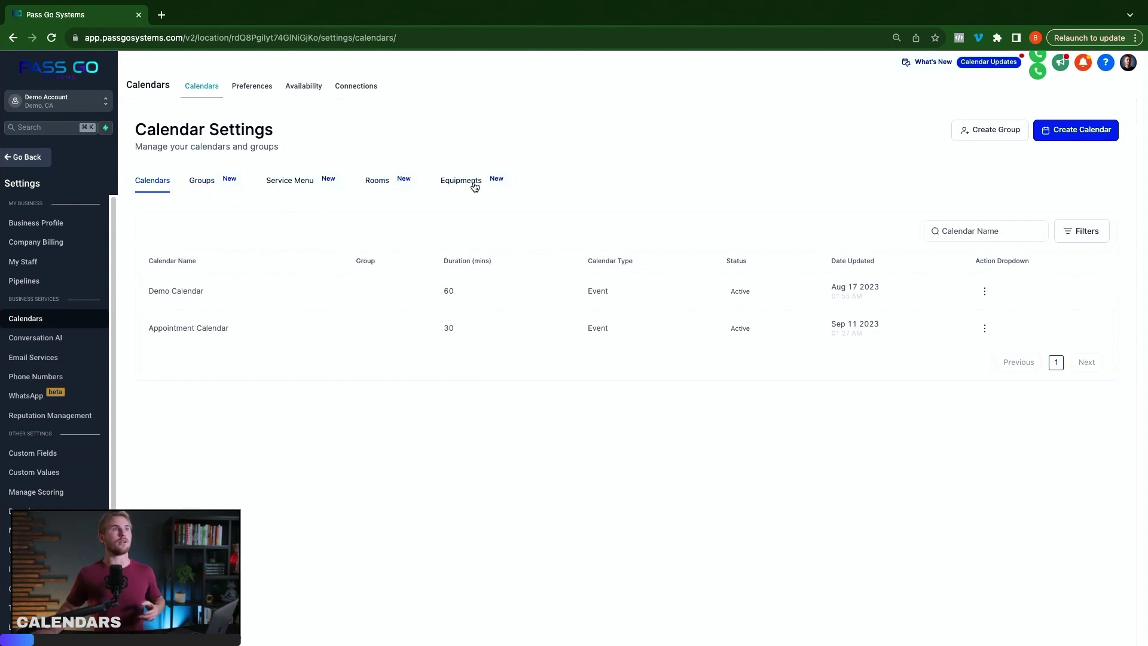
{"action": "left_click", "coordinate": [209, 181]}
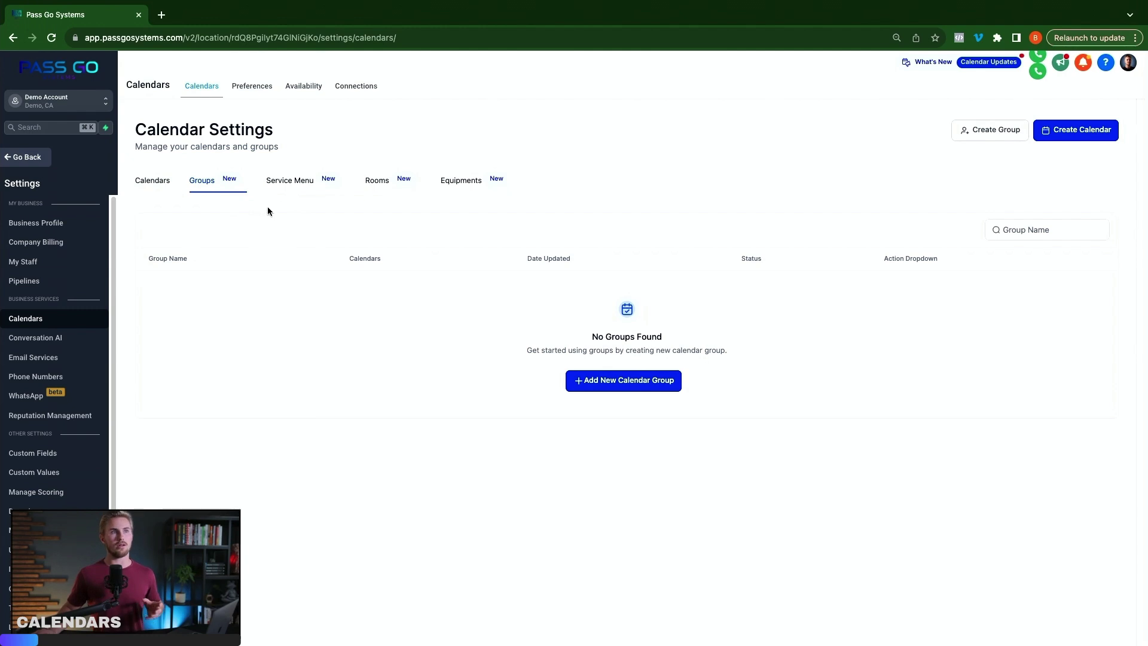
{"action": "left_click", "coordinate": [296, 187]}
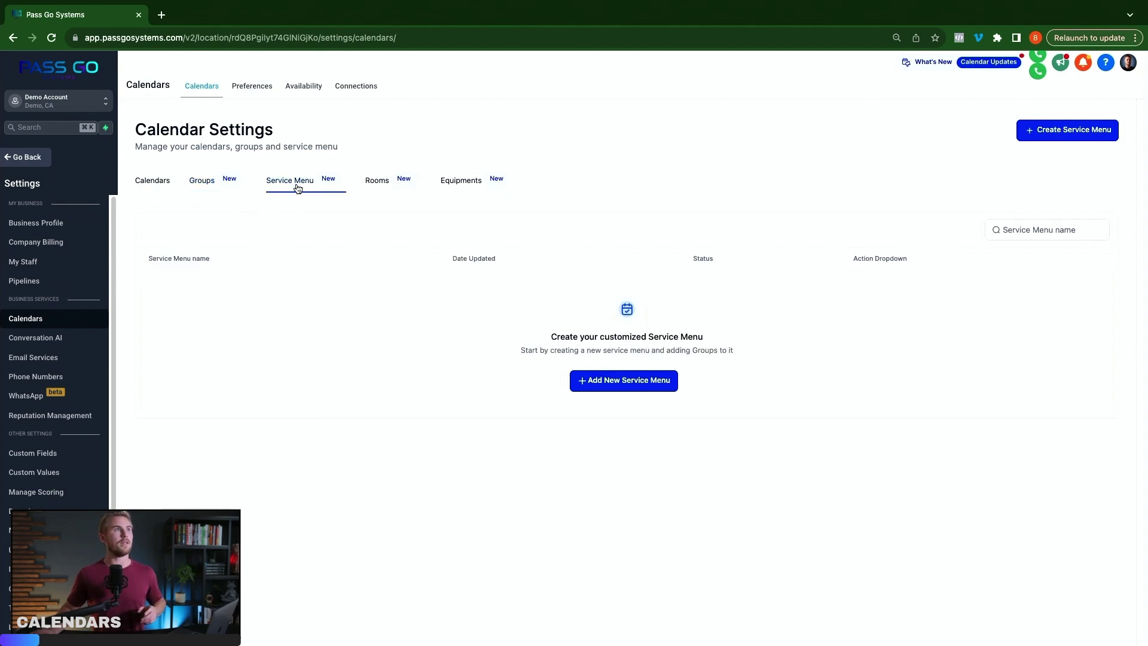
{"action": "left_click", "coordinate": [374, 182]}
{"action": "left_click", "coordinate": [466, 184]}
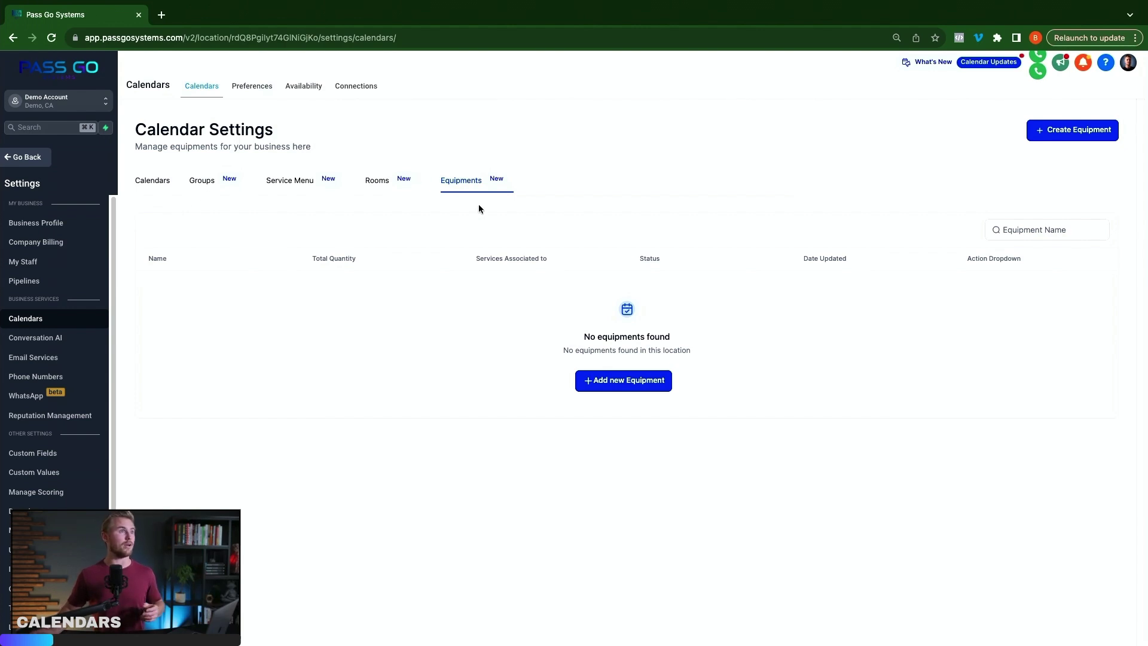
{"action": "left_click", "coordinate": [153, 186]}
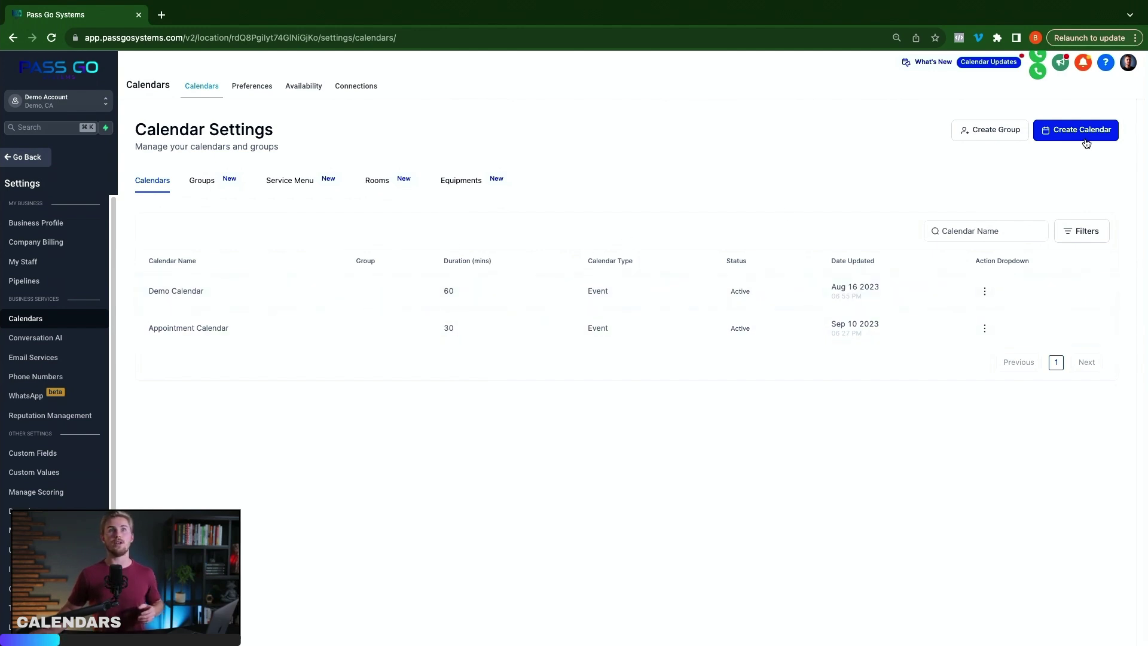
- Examine the scheduling types for a new calendar without creating one, and show the calendar groups
{"action": "left_click", "coordinate": [1077, 131]}
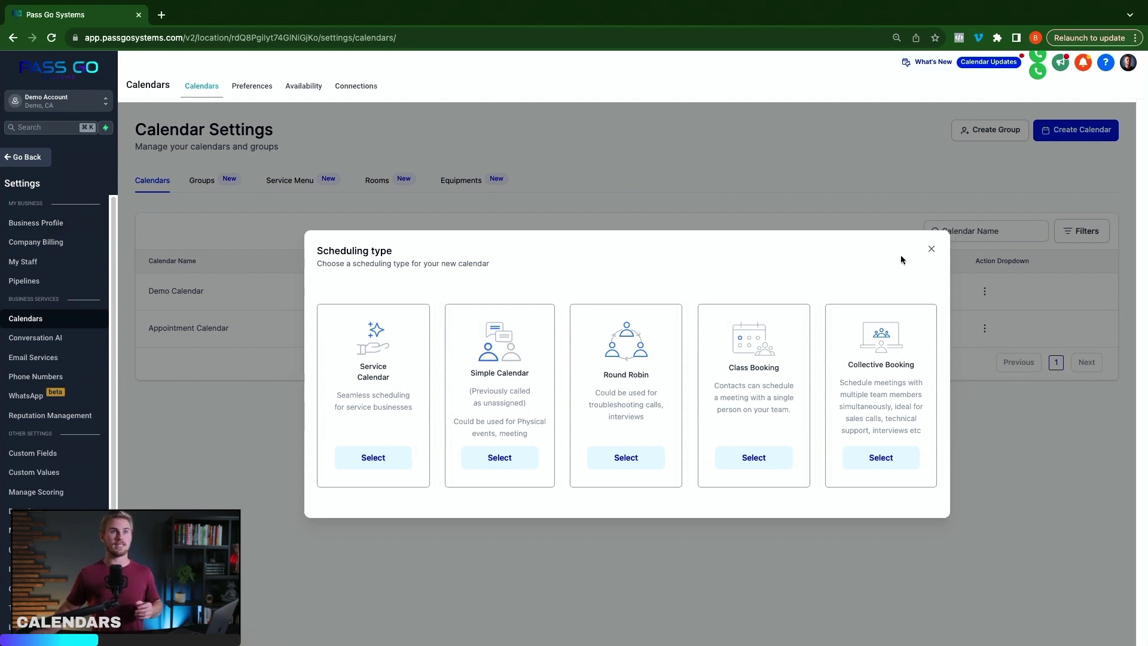
{"action": "left_click", "coordinate": [930, 250]}
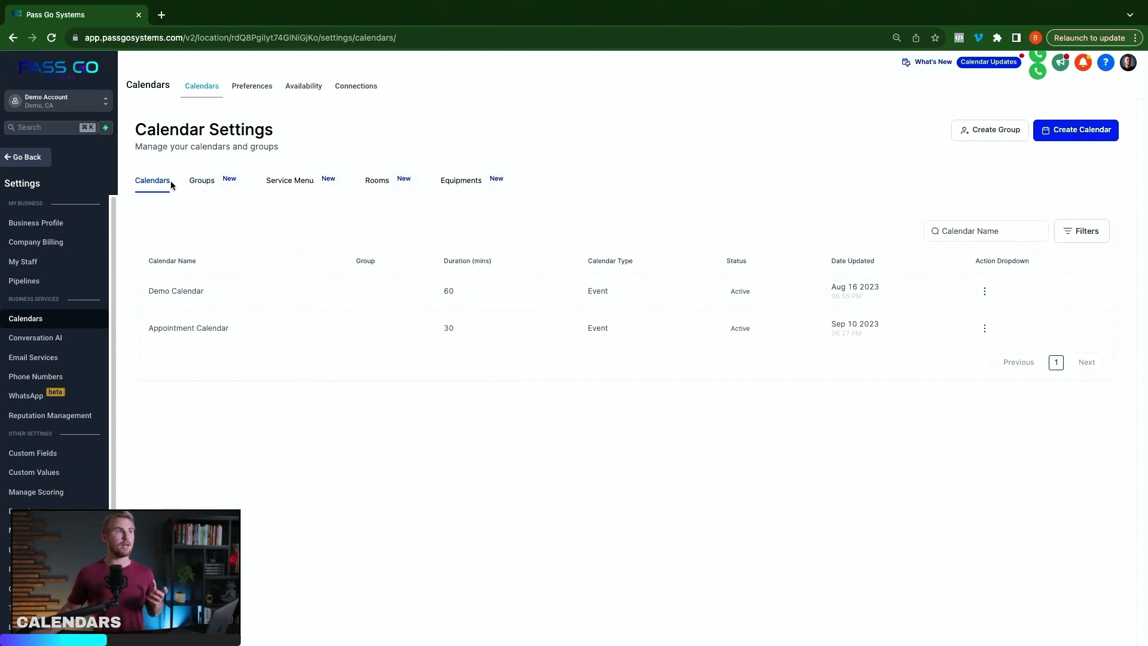
{"action": "left_click", "coordinate": [203, 182]}
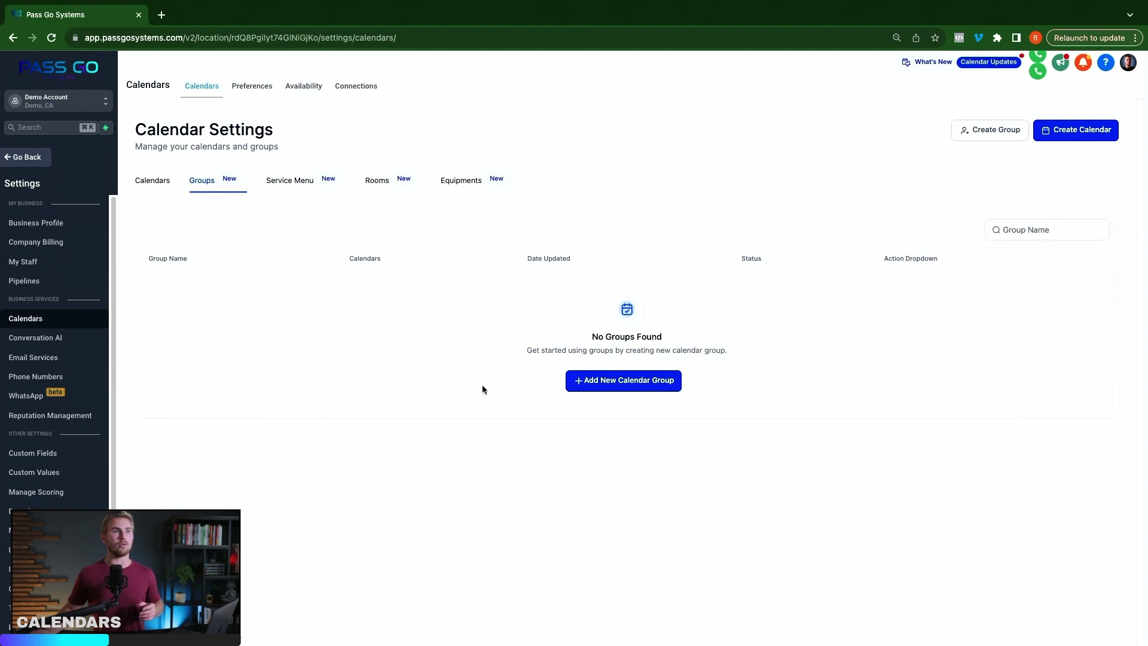
- Examine the new calendar group form's name, description, Neo or Classic template and URL fields, and close it without creating a group
{"action": "left_click", "coordinate": [621, 383]}
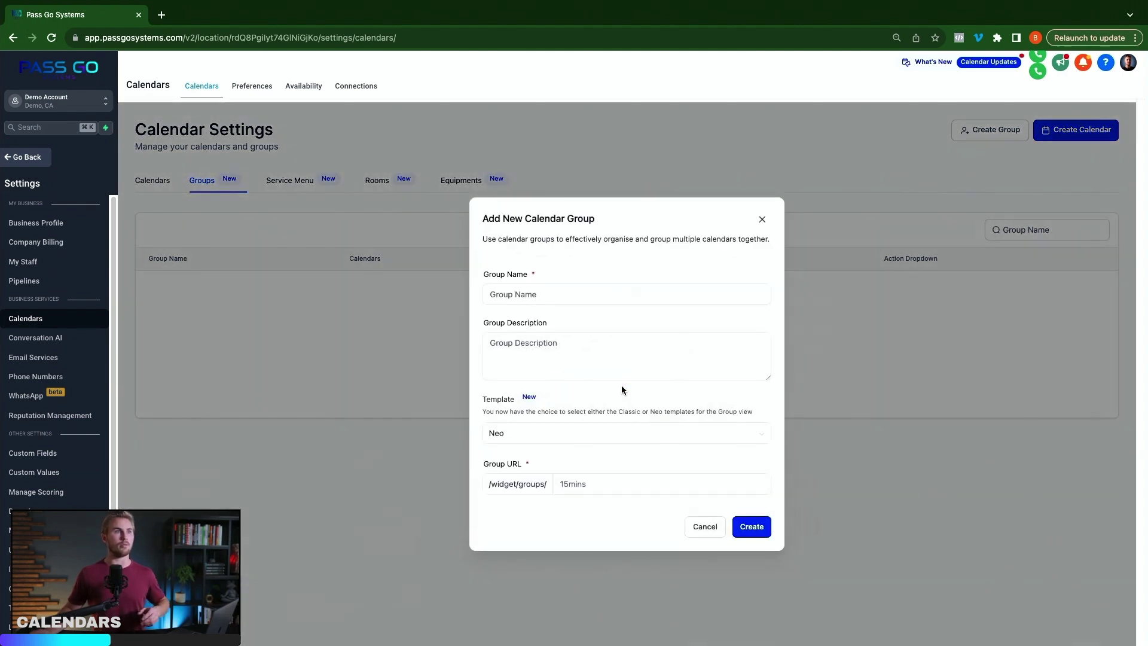
{"action": "left_click", "coordinate": [536, 296]}
{"action": "left_click", "coordinate": [632, 341]}
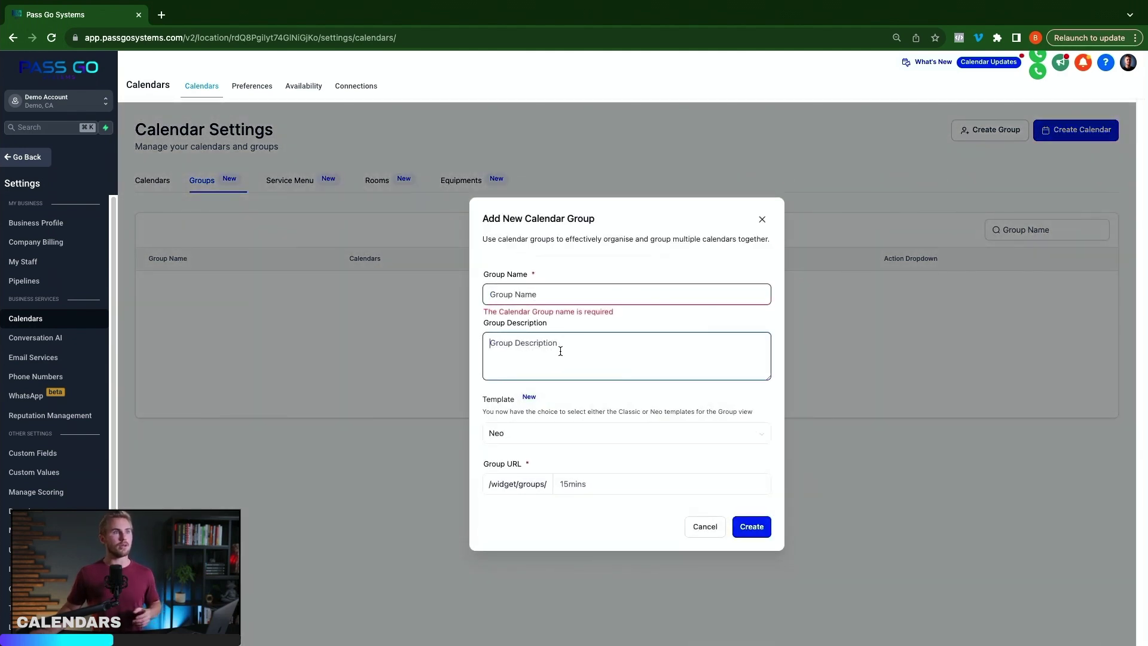
{"action": "left_click", "coordinate": [589, 441]}
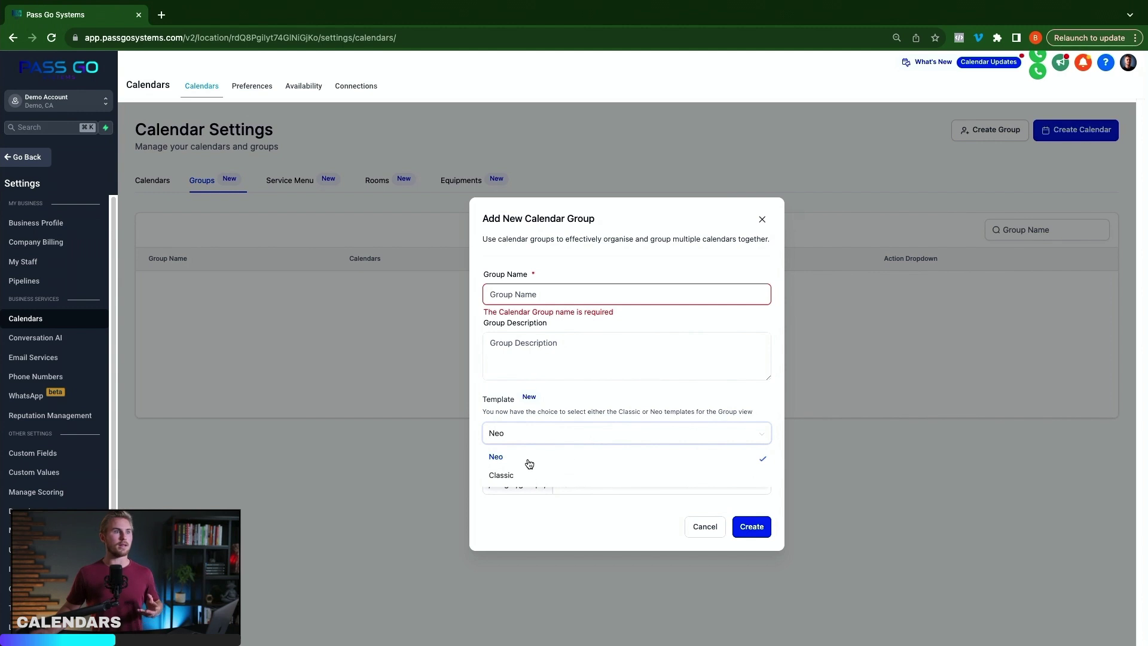
{"action": "left_click", "coordinate": [555, 382]}
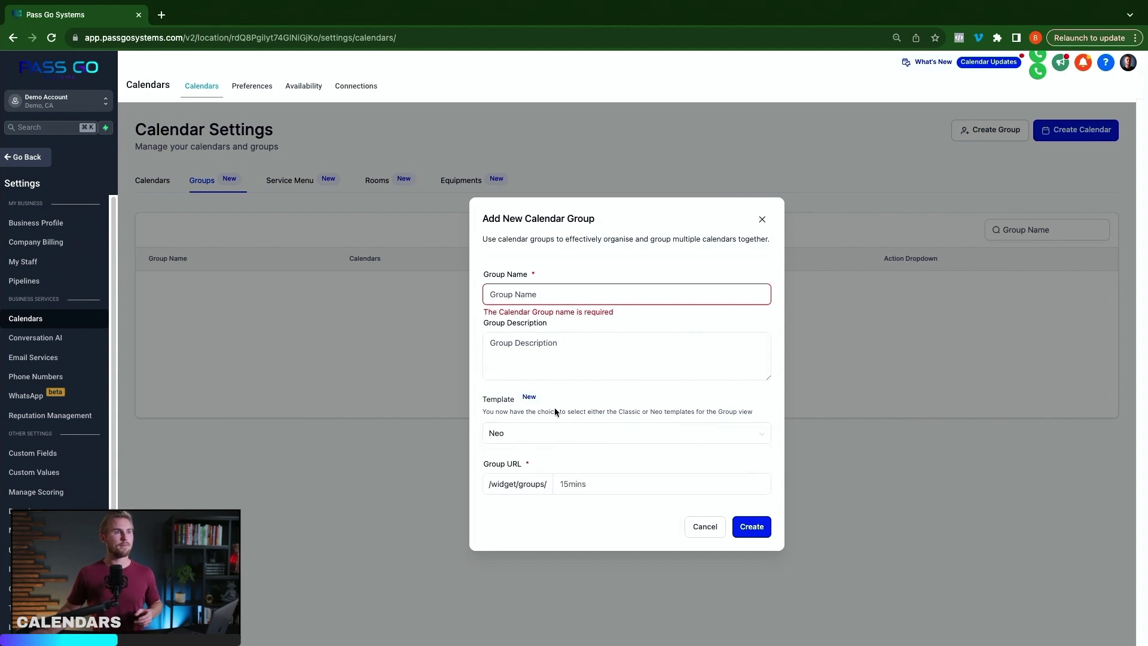
{"action": "left_click", "coordinate": [638, 486]}
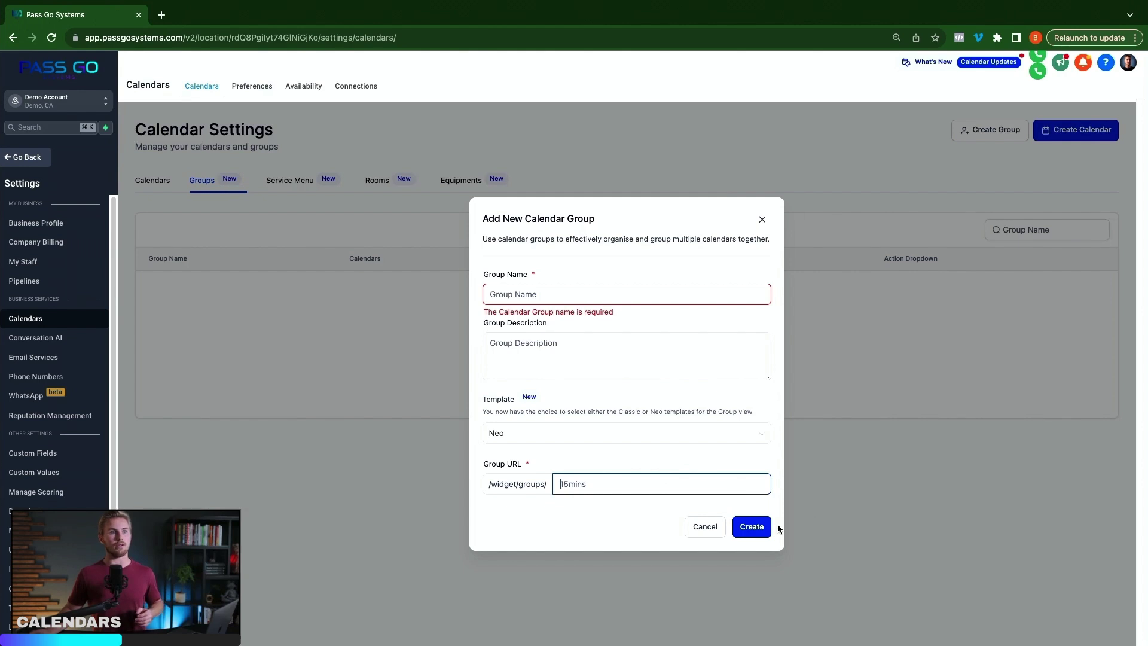
{"action": "left_click", "coordinate": [761, 220]}
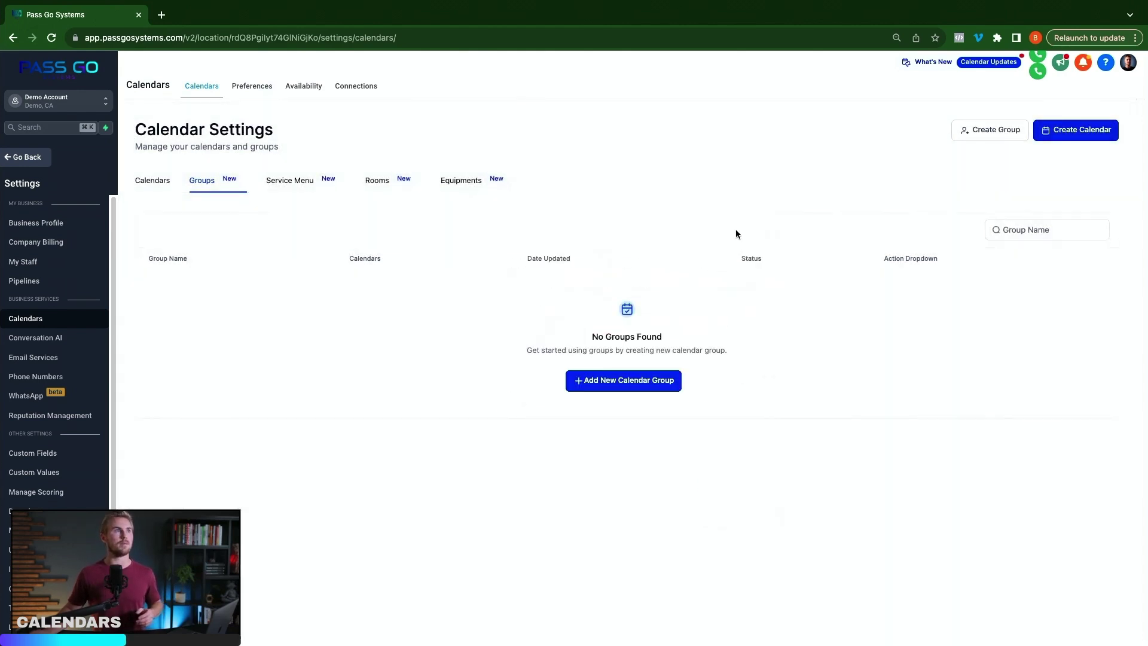
- Start a new service menu and look through its name, description, service URL and consent checkbox details
{"action": "left_click", "coordinate": [291, 182]}
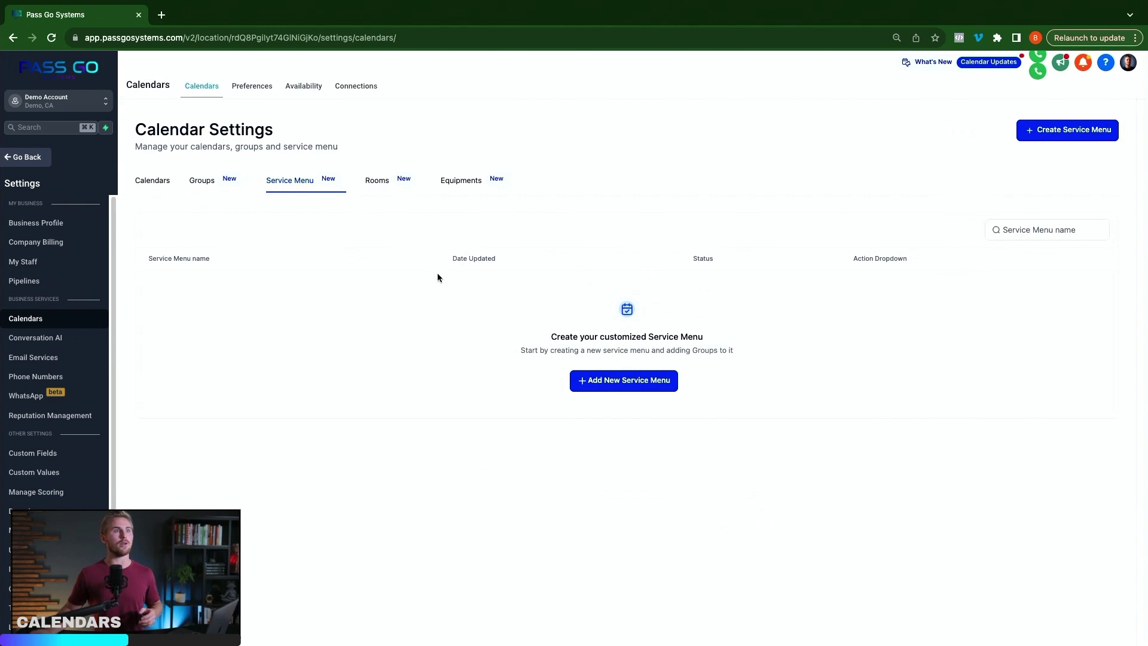
{"action": "left_click", "coordinate": [620, 380]}
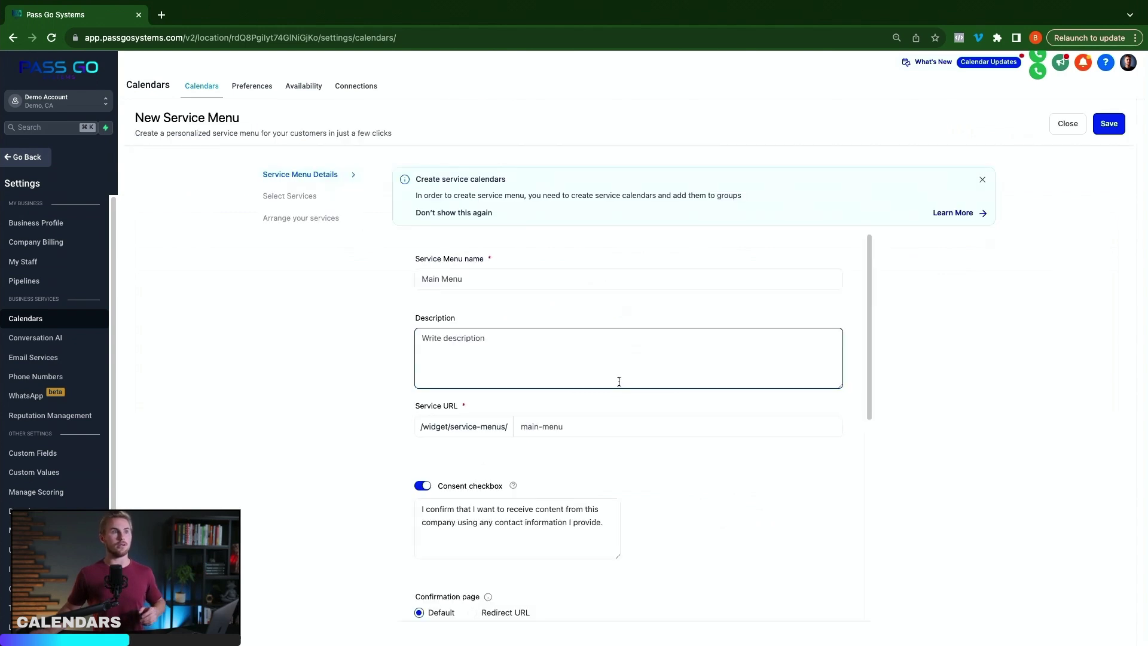
{"action": "left_click", "coordinate": [461, 262]}
{"action": "scroll", "coordinate": [547, 264], "scroll_direction": "down", "scroll_amount": 2}
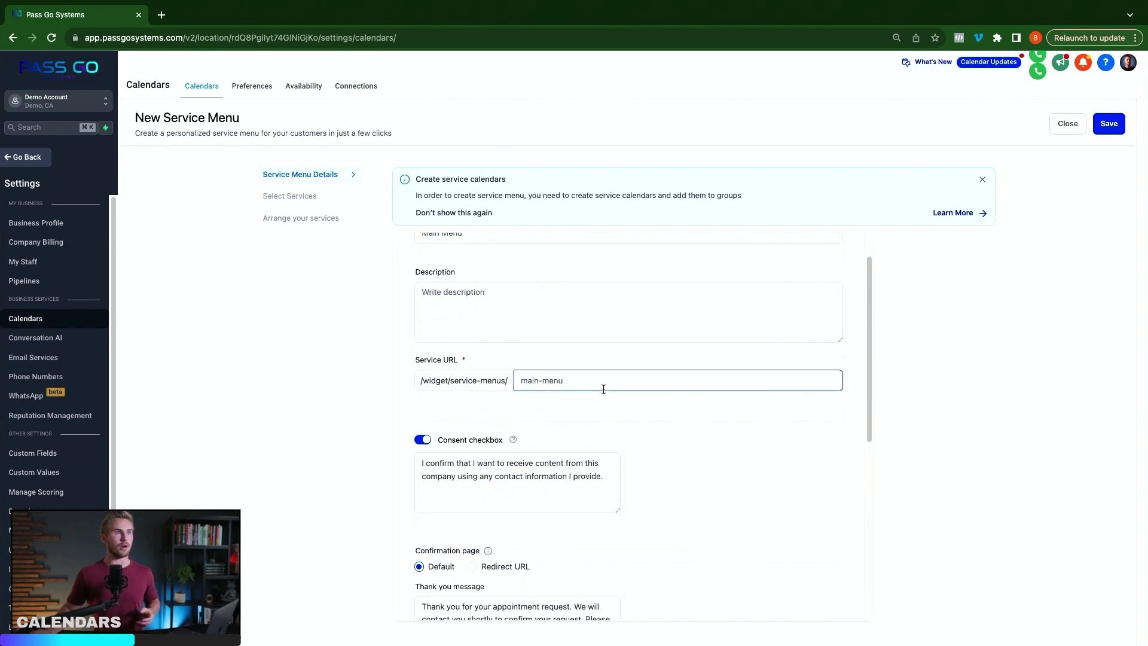
{"action": "scroll", "coordinate": [602, 387], "scroll_direction": "down", "scroll_amount": 2}
{"action": "left_click", "coordinate": [527, 394]}
{"action": "scroll", "coordinate": [526, 394], "scroll_direction": "down", "scroll_amount": 1}
{"action": "scroll", "coordinate": [520, 382], "scroll_direction": "down", "scroll_amount": 4}
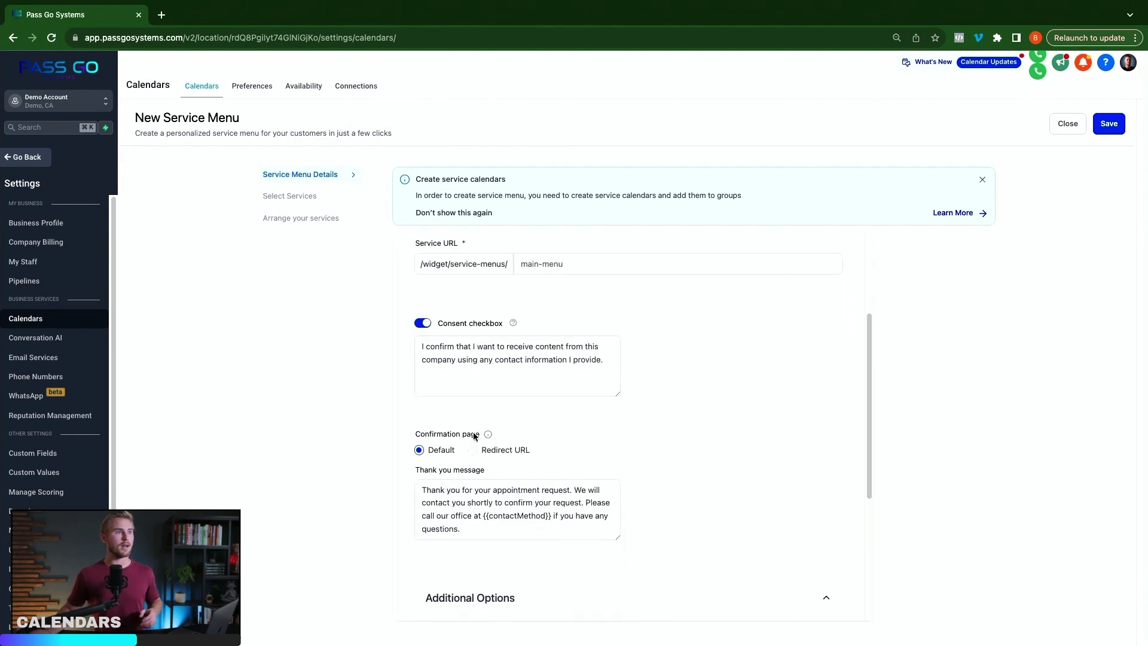
- Compare the service menu's Default and Redirect URL confirmation pages, leave Default selected, and review the Additional Options
{"action": "left_click", "coordinate": [460, 337]}
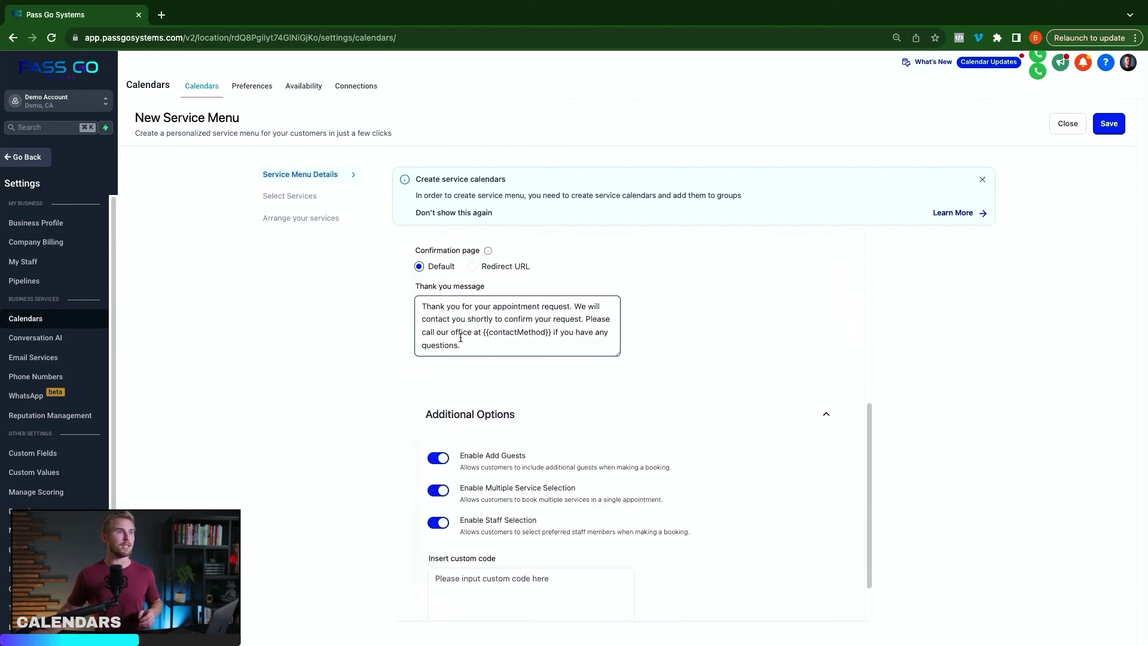
{"action": "left_click", "coordinate": [476, 266]}
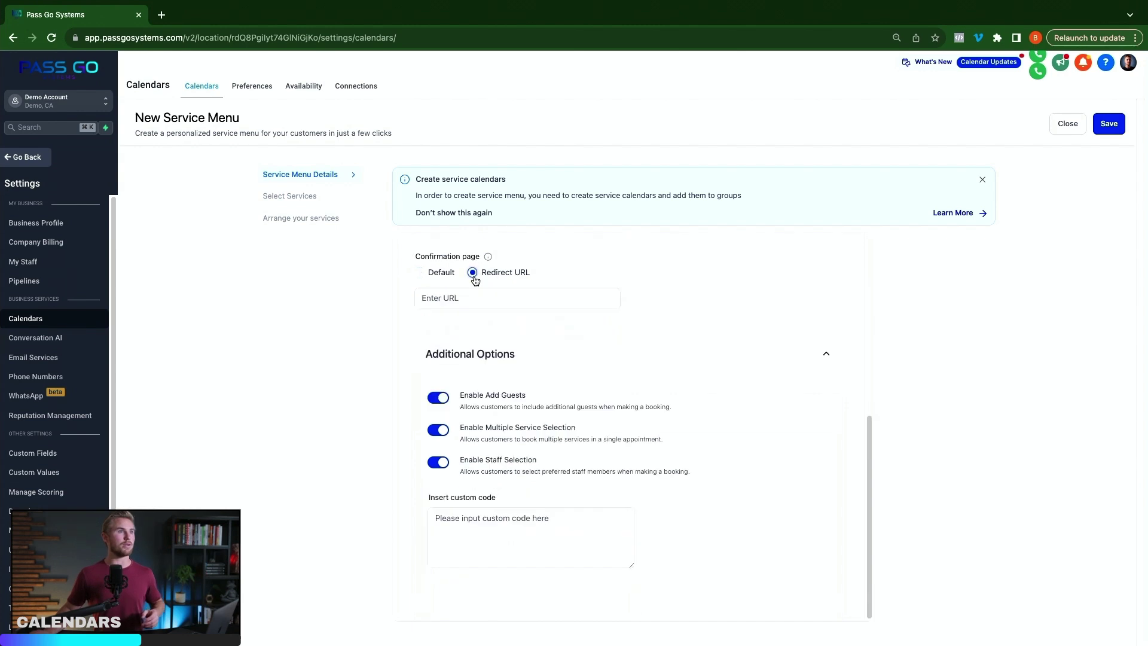
{"action": "left_click", "coordinate": [419, 272]}
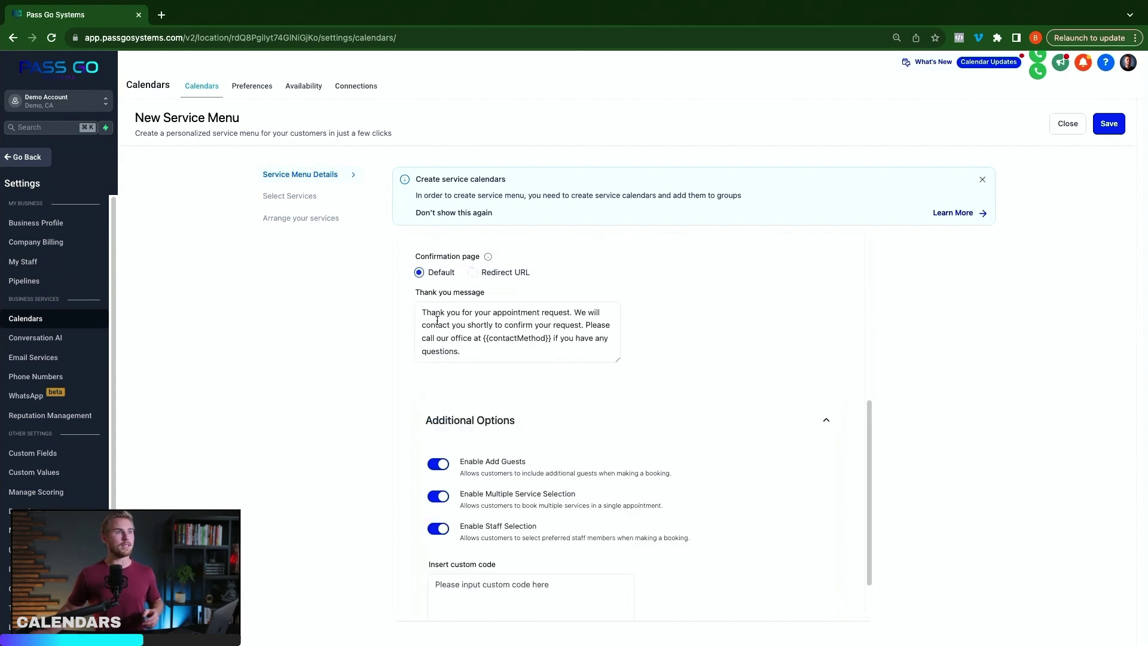
{"action": "scroll", "coordinate": [536, 443], "scroll_direction": "down", "scroll_amount": 1}
{"action": "scroll", "coordinate": [536, 443], "scroll_direction": "down", "scroll_amount": 1}
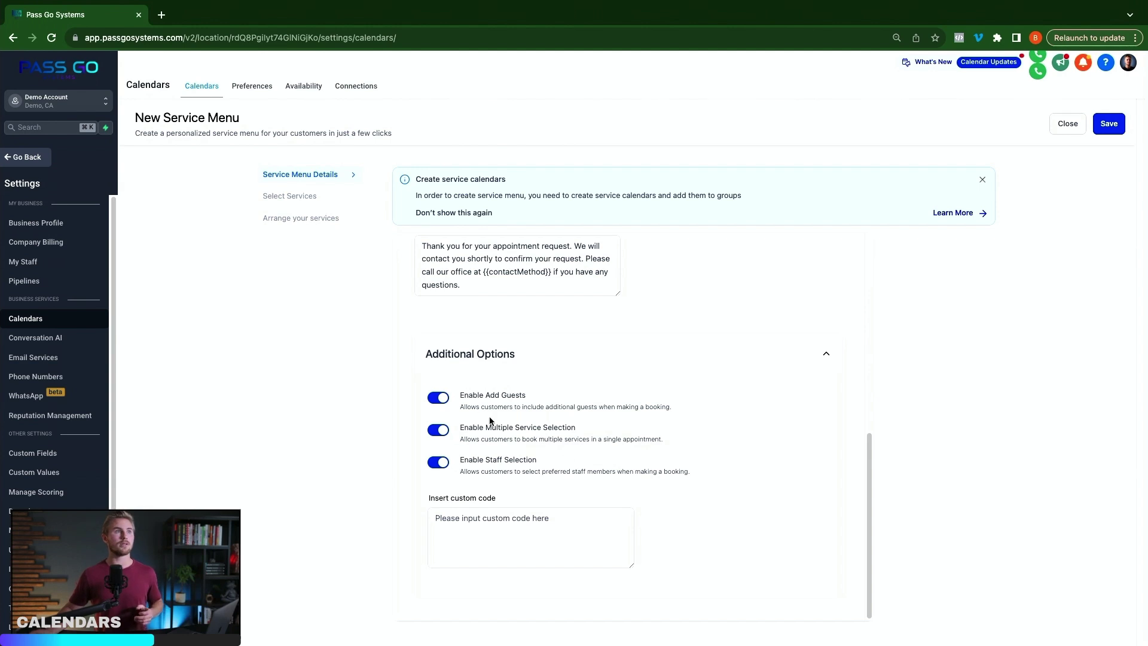
- View the service menu's service selection and arrangement sections, and close the new menu without saving
{"action": "scroll", "coordinate": [489, 421], "scroll_direction": "up", "scroll_amount": 10}
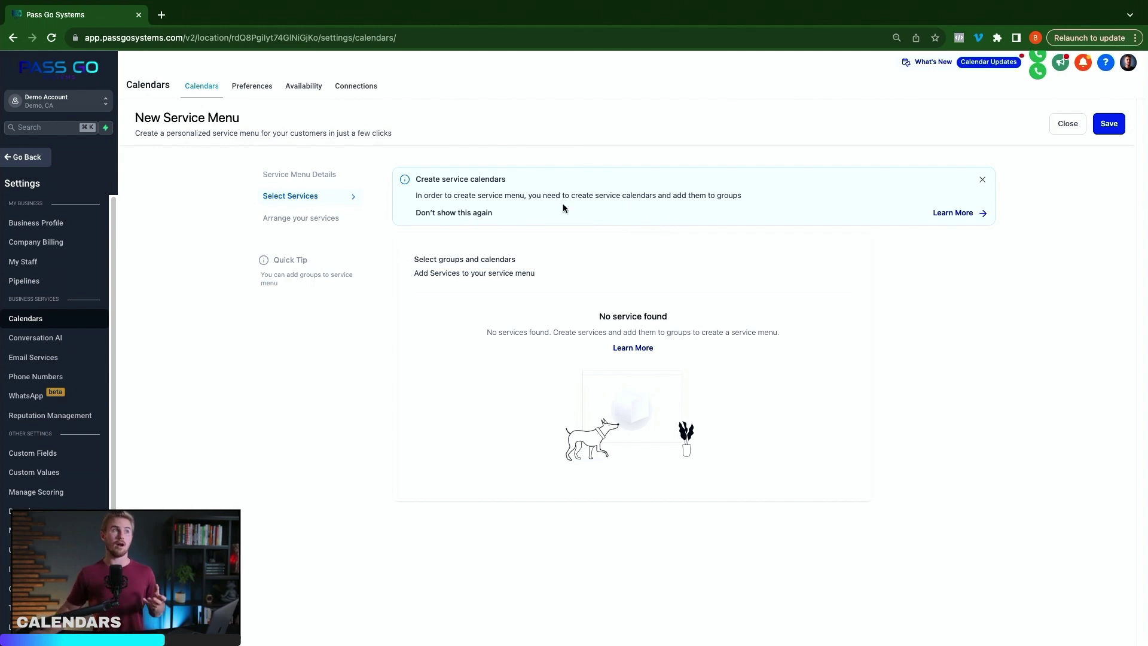
{"action": "left_click", "coordinate": [296, 219]}
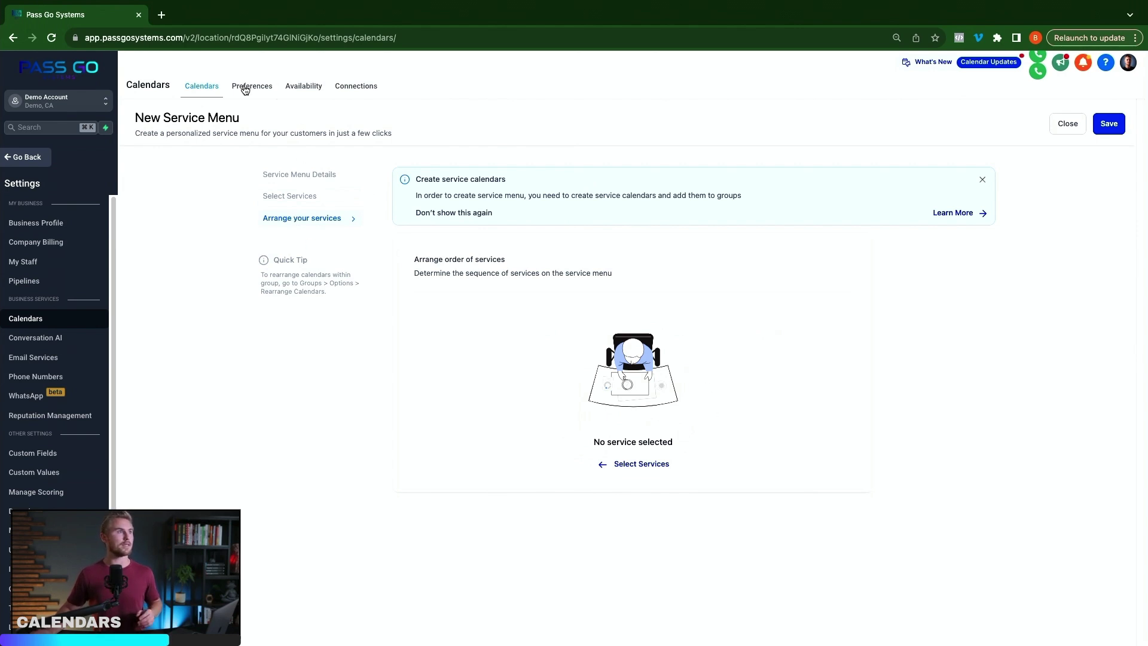
{"action": "left_click", "coordinate": [1067, 124]}
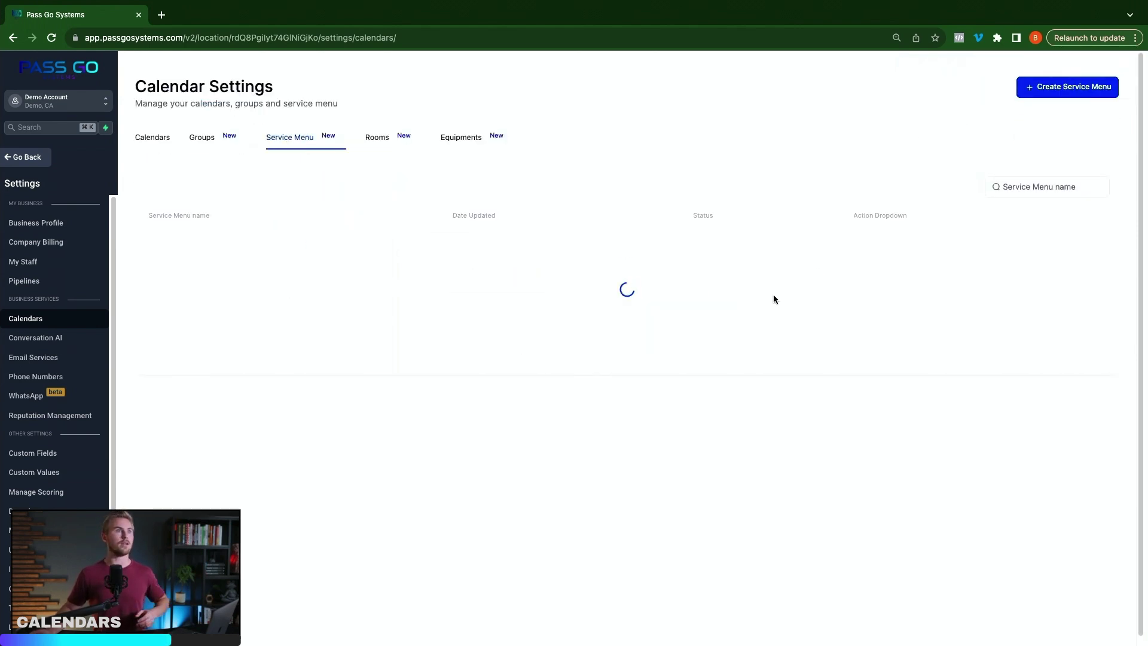
- Examine the new room form, trying a total capacity of 8 and viewing the calendar choices, and close it without creating a room
{"action": "left_click", "coordinate": [377, 138]}
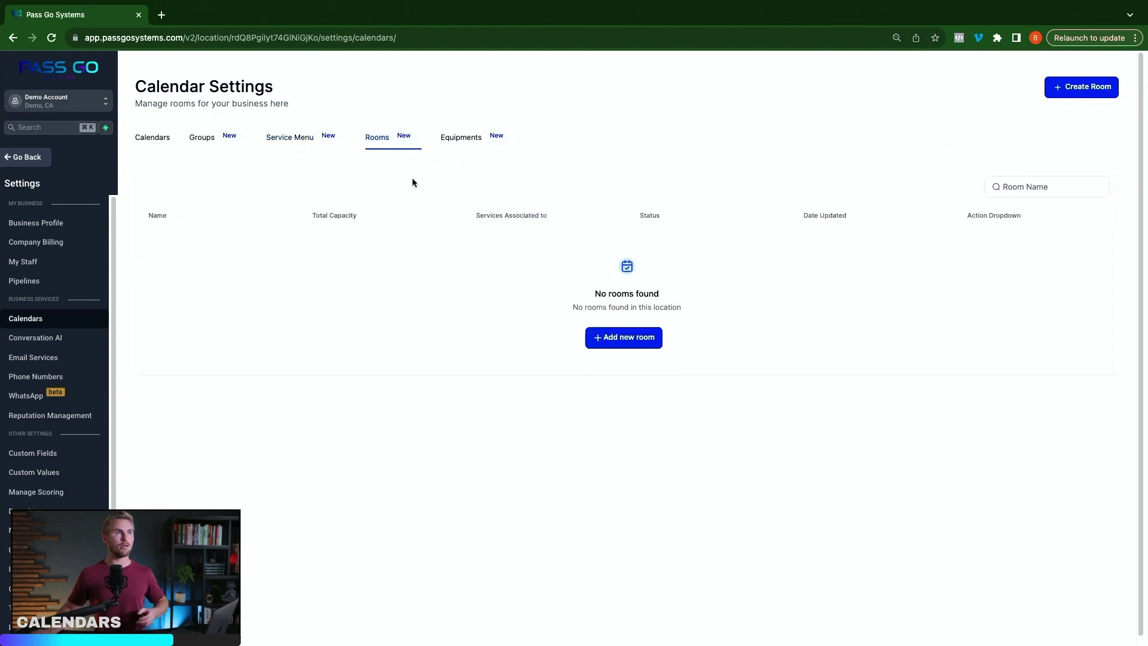
{"action": "left_click", "coordinate": [628, 337]}
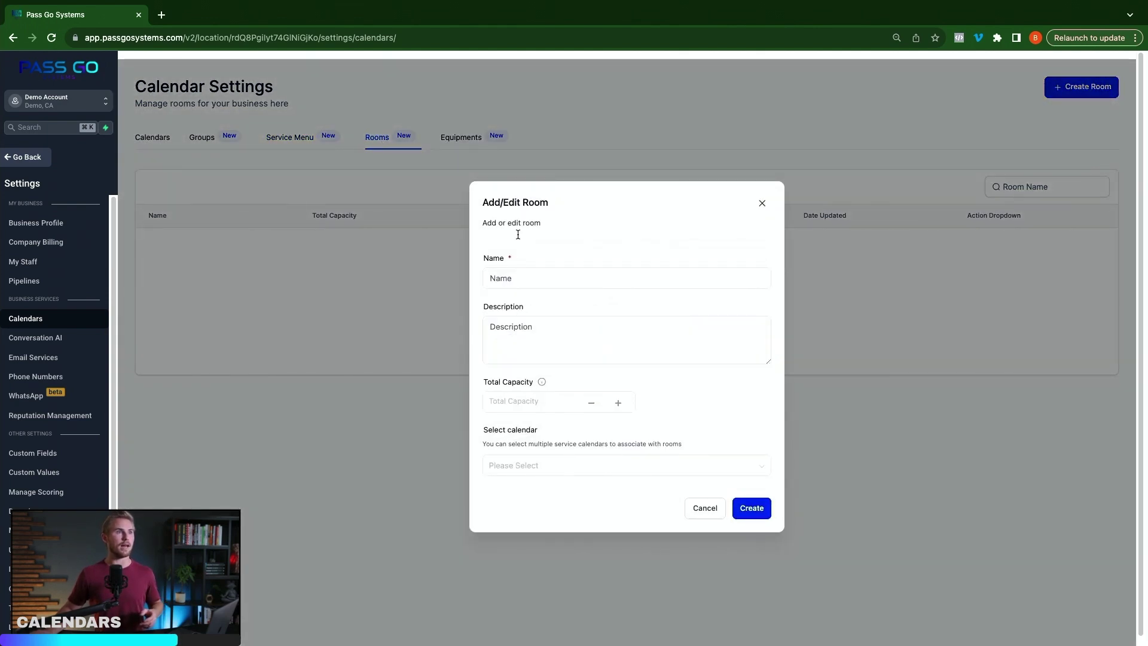
{"action": "left_click", "coordinate": [521, 279]}
{"action": "left_click", "coordinate": [535, 338]}
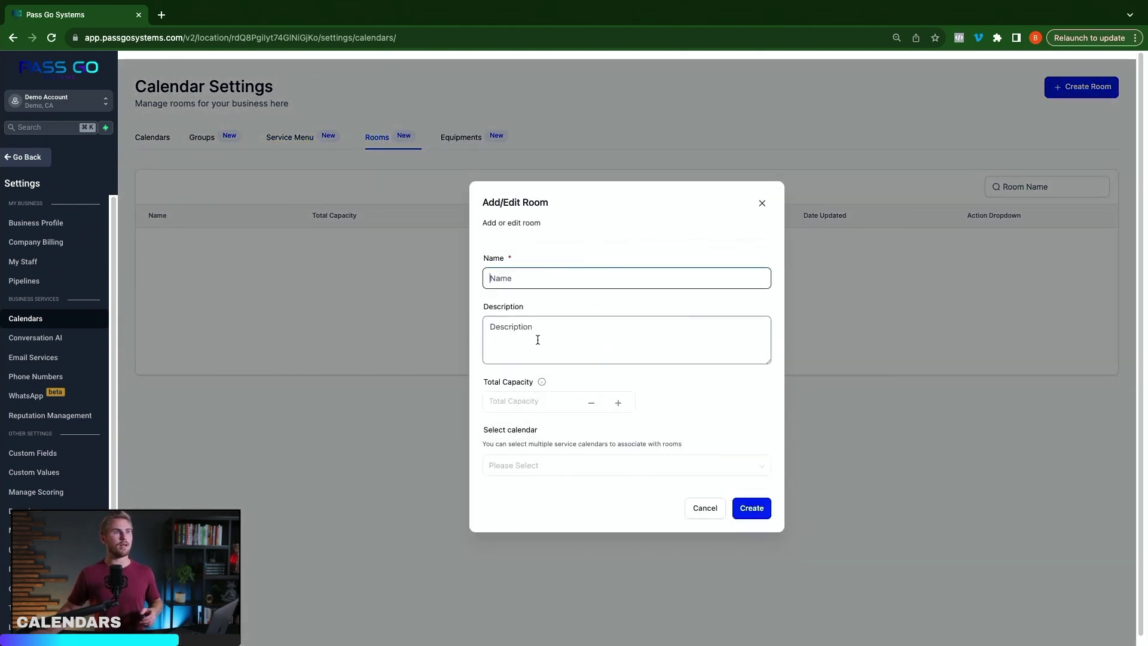
{"action": "left_click", "coordinate": [619, 404]}
{"action": "left_click", "coordinate": [618, 404]}
{"action": "left_click", "coordinate": [619, 403]}
{"action": "left_click", "coordinate": [619, 404]}
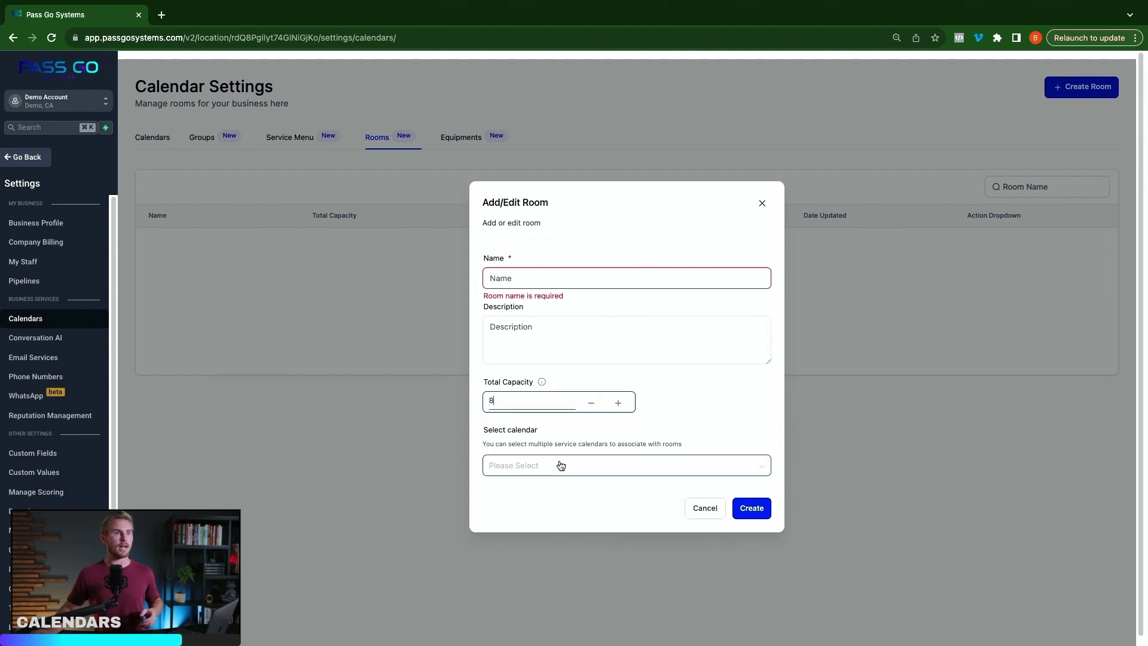
{"action": "left_click", "coordinate": [561, 465]}
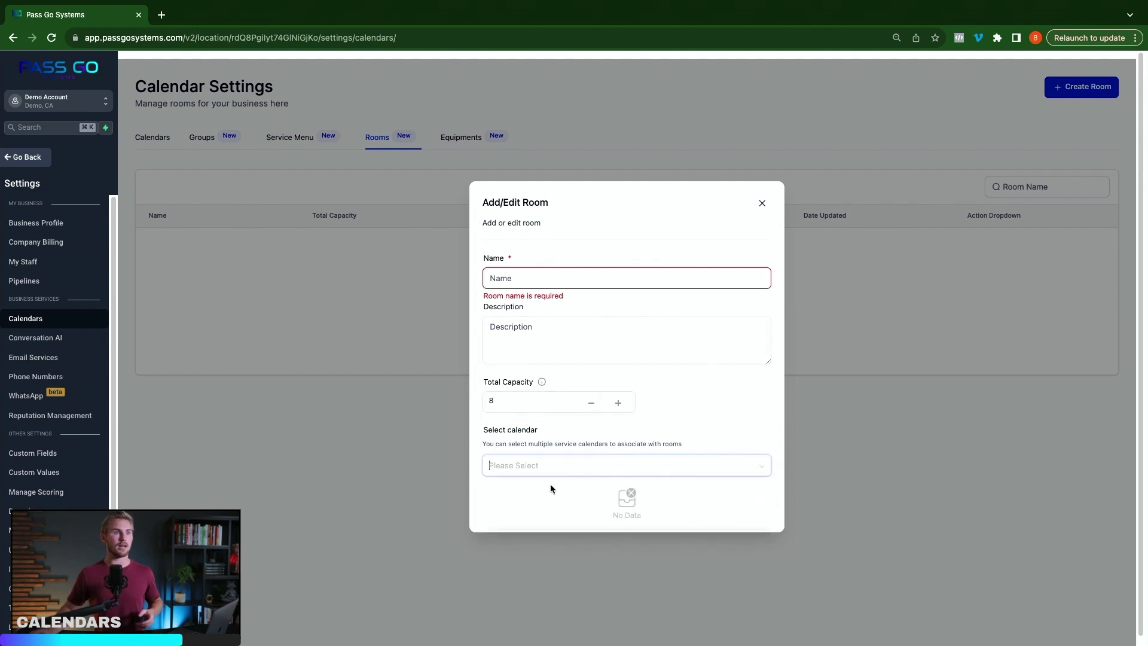
{"action": "left_click", "coordinate": [762, 203]}
- Examine the new equipment form's name, description, quantity and calendar fields, and close it without creating any equipment
{"action": "left_click", "coordinate": [466, 141]}
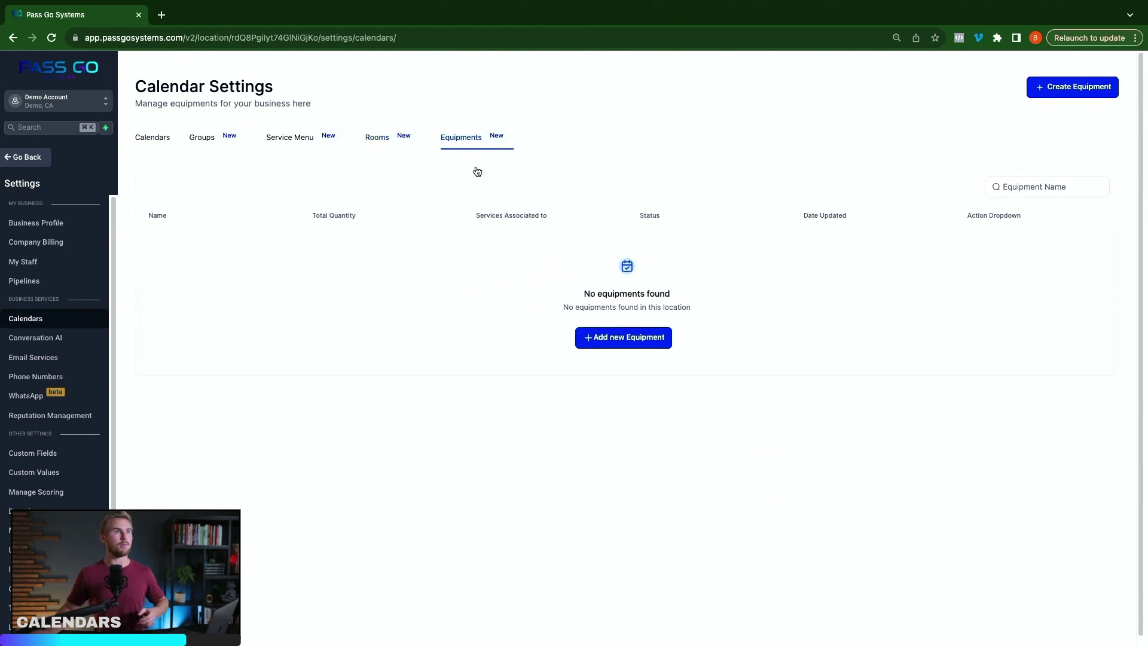
{"action": "left_click", "coordinate": [615, 338]}
{"action": "left_click", "coordinate": [546, 283]}
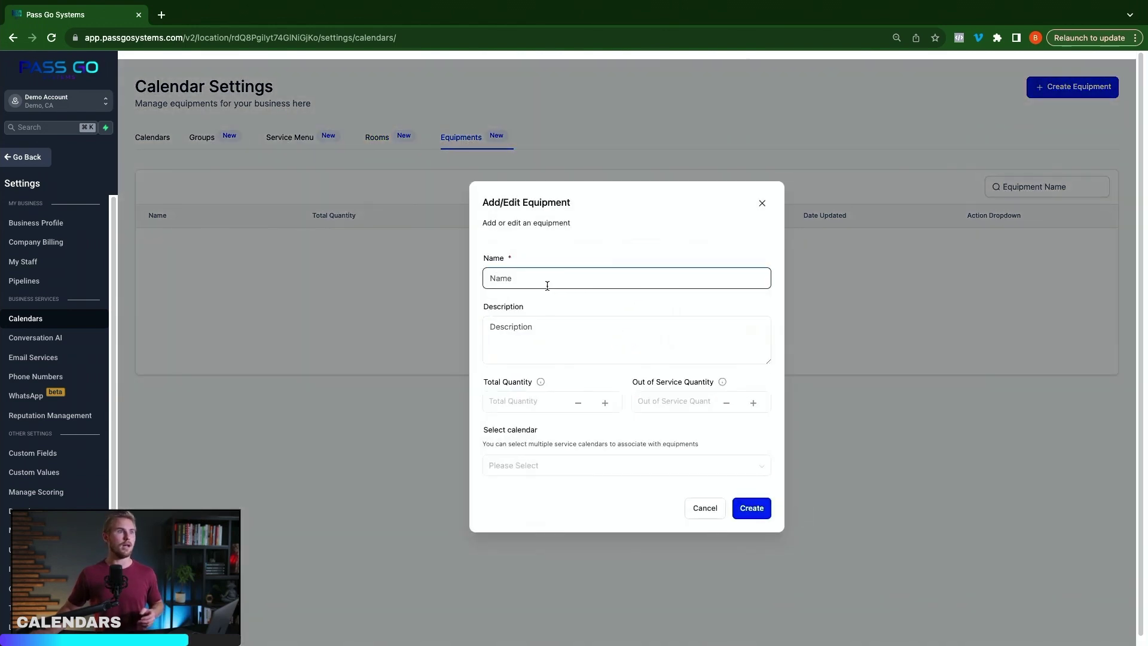
{"action": "left_click", "coordinate": [556, 336]}
{"action": "left_click", "coordinate": [585, 408]}
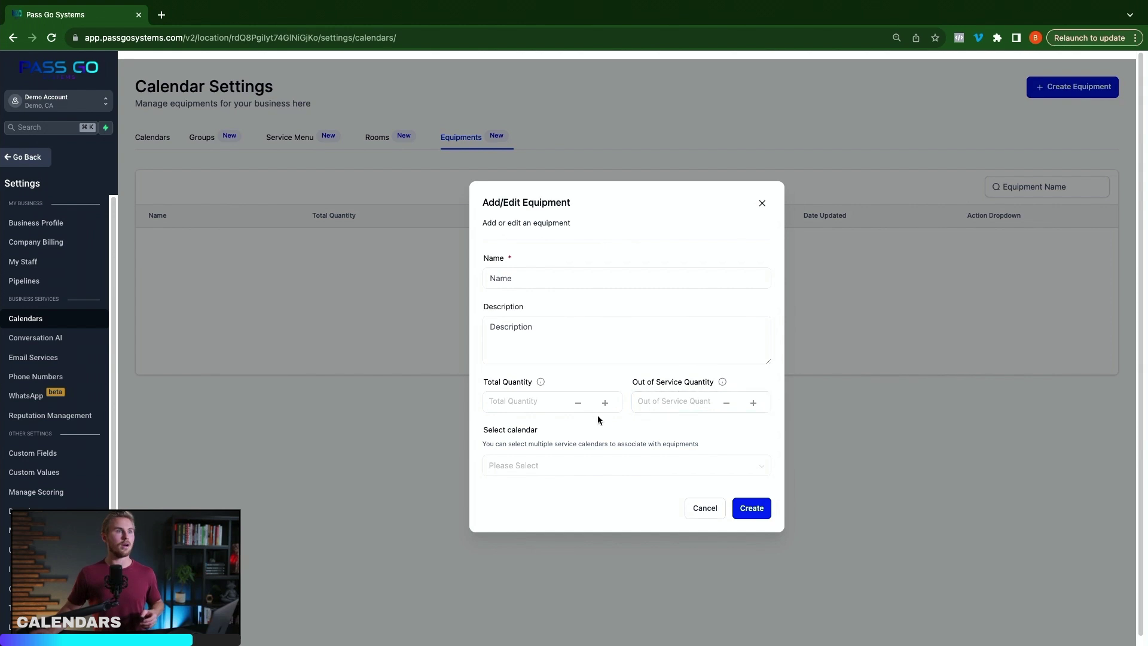
{"action": "left_click", "coordinate": [535, 400]}
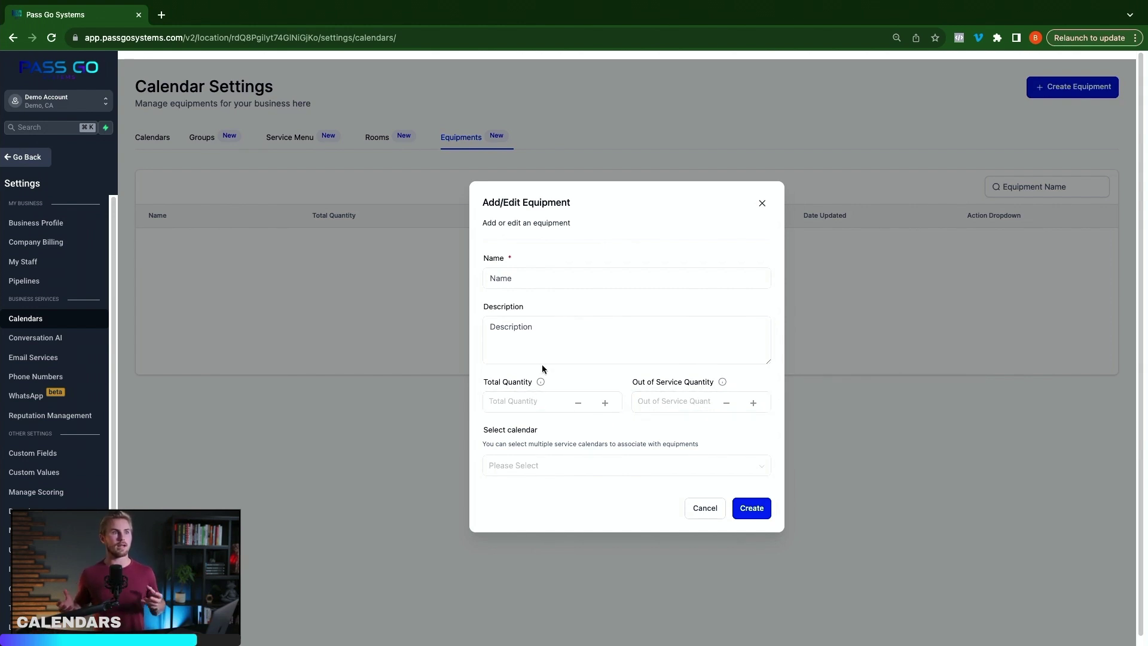
{"action": "left_click", "coordinate": [563, 473]}
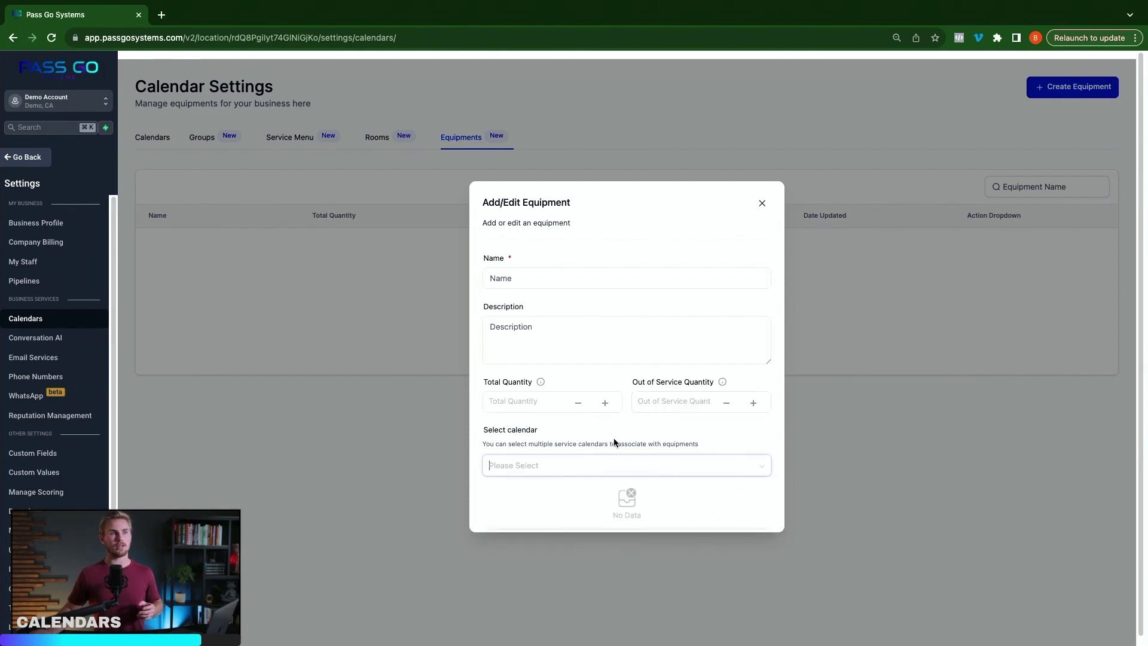
{"action": "left_click", "coordinate": [591, 440]}
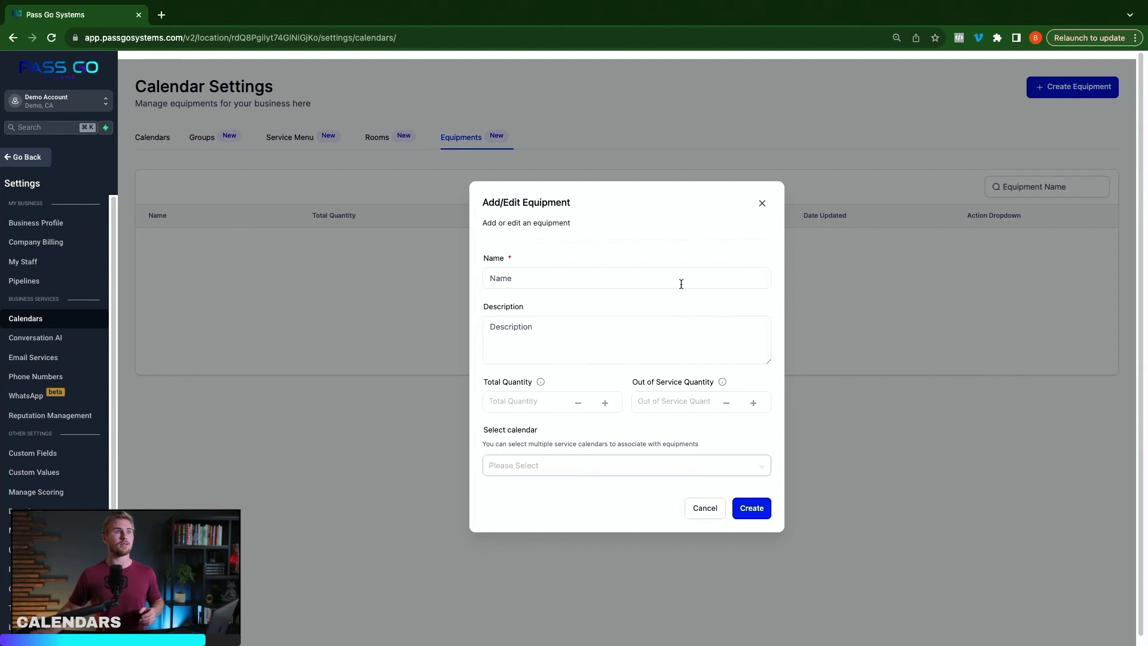
{"action": "left_click", "coordinate": [763, 203]}
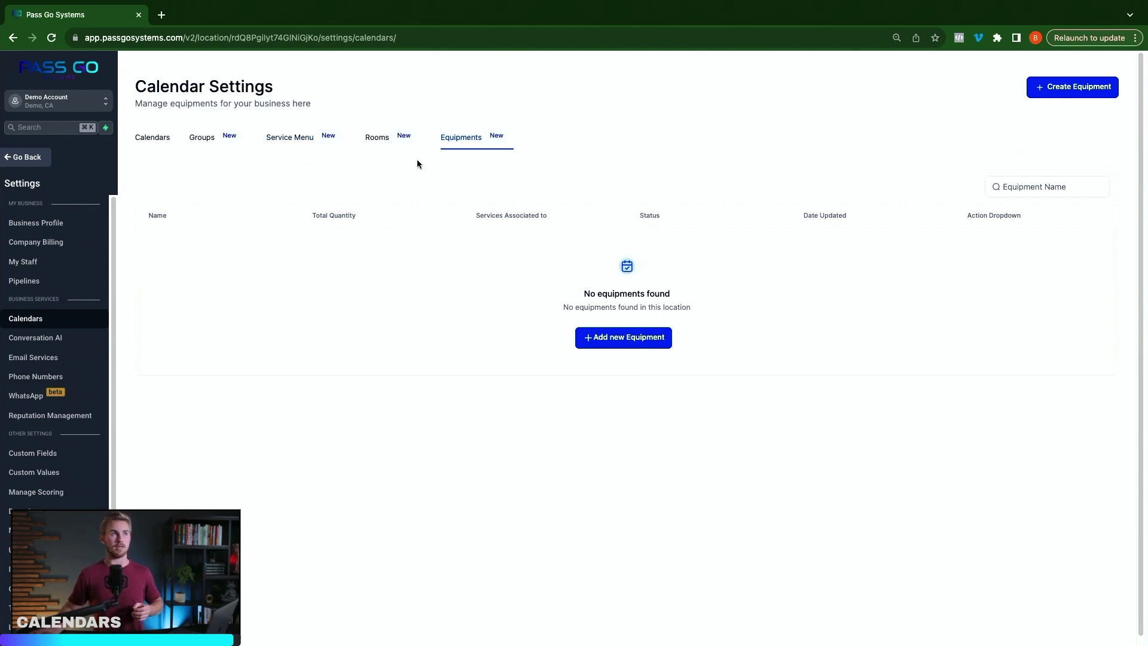
- Leave the calendar settings for the contacts list and examine the contact import upload, cancelling it without choosing a file
{"action": "left_click", "coordinate": [36, 158]}
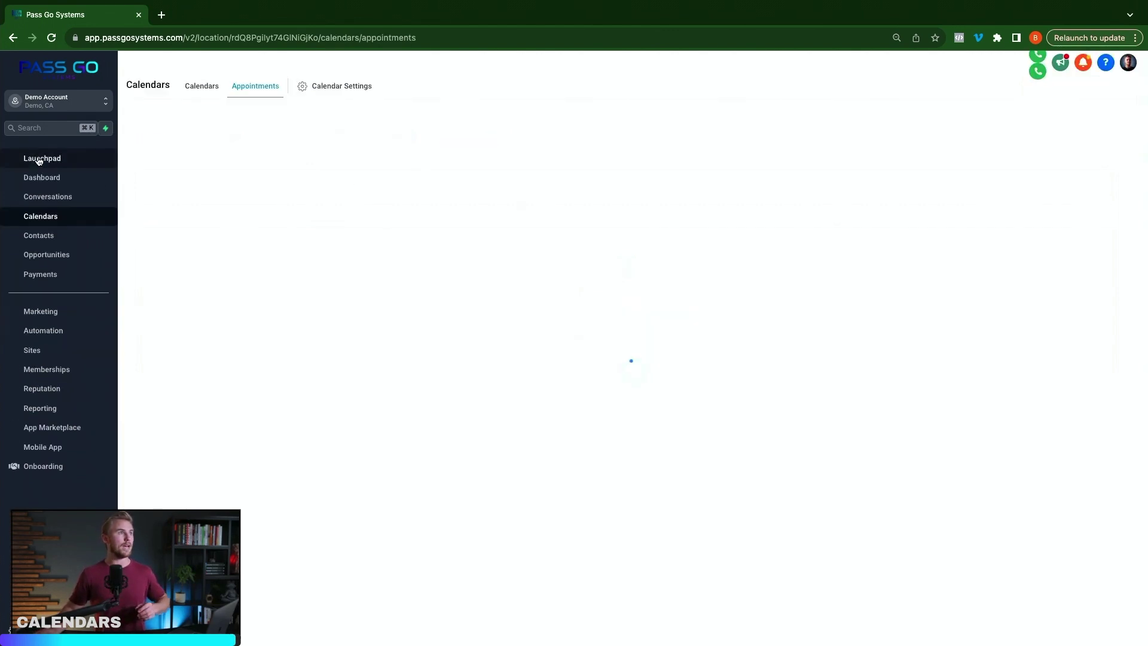
{"action": "left_click", "coordinate": [47, 238]}
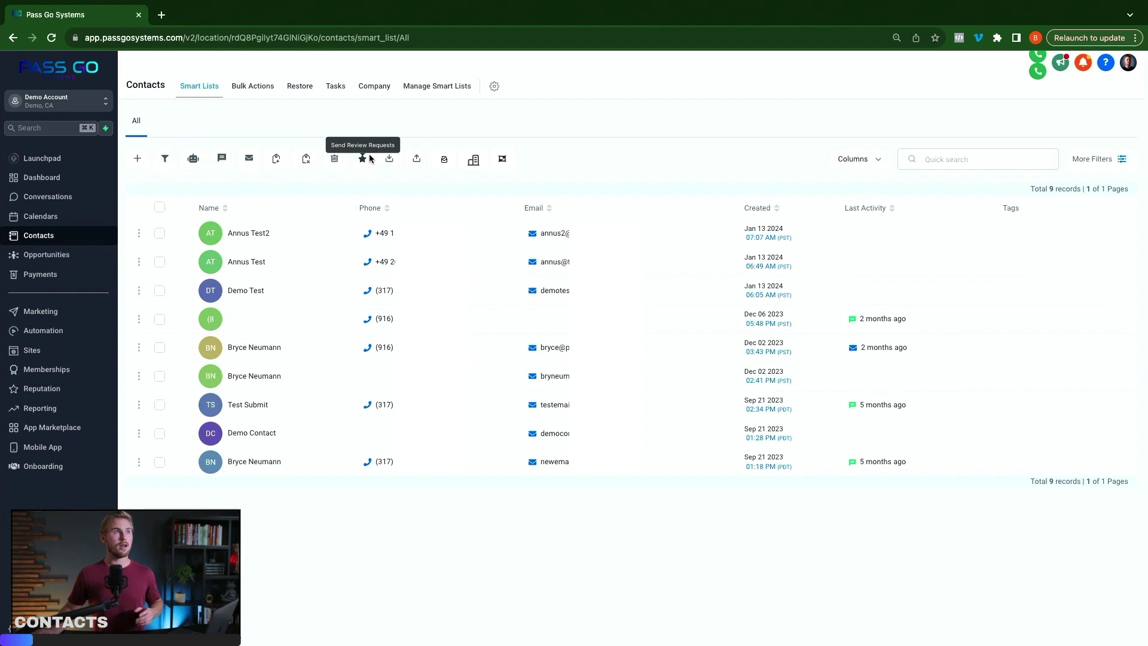
{"action": "left_click", "coordinate": [417, 160]}
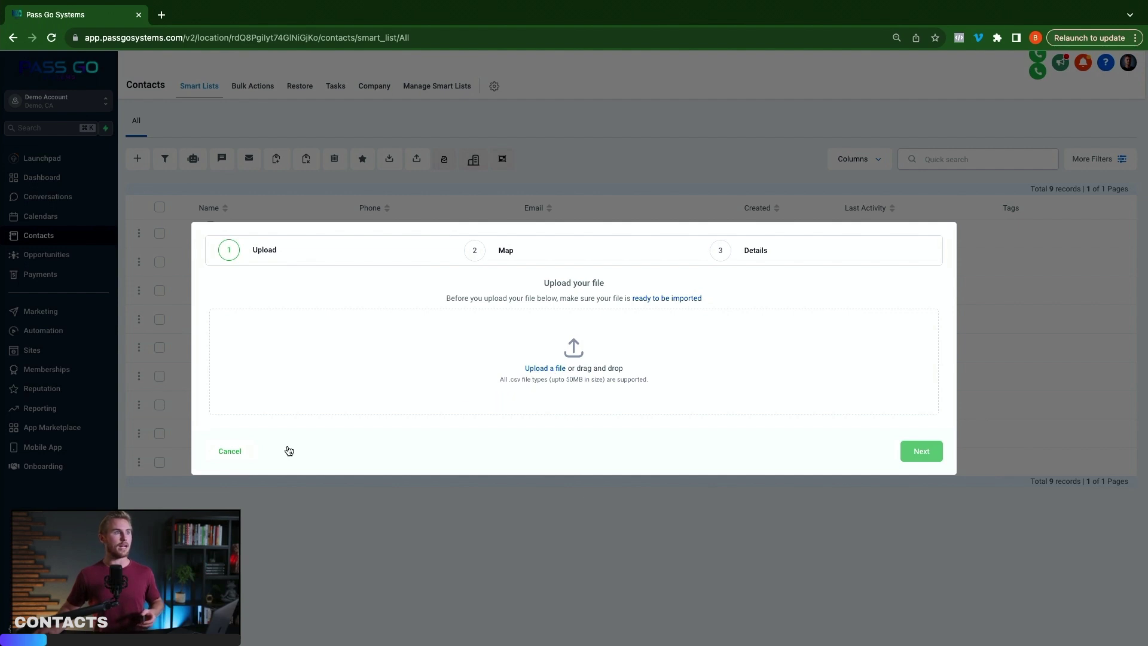
{"action": "left_click", "coordinate": [508, 369]}
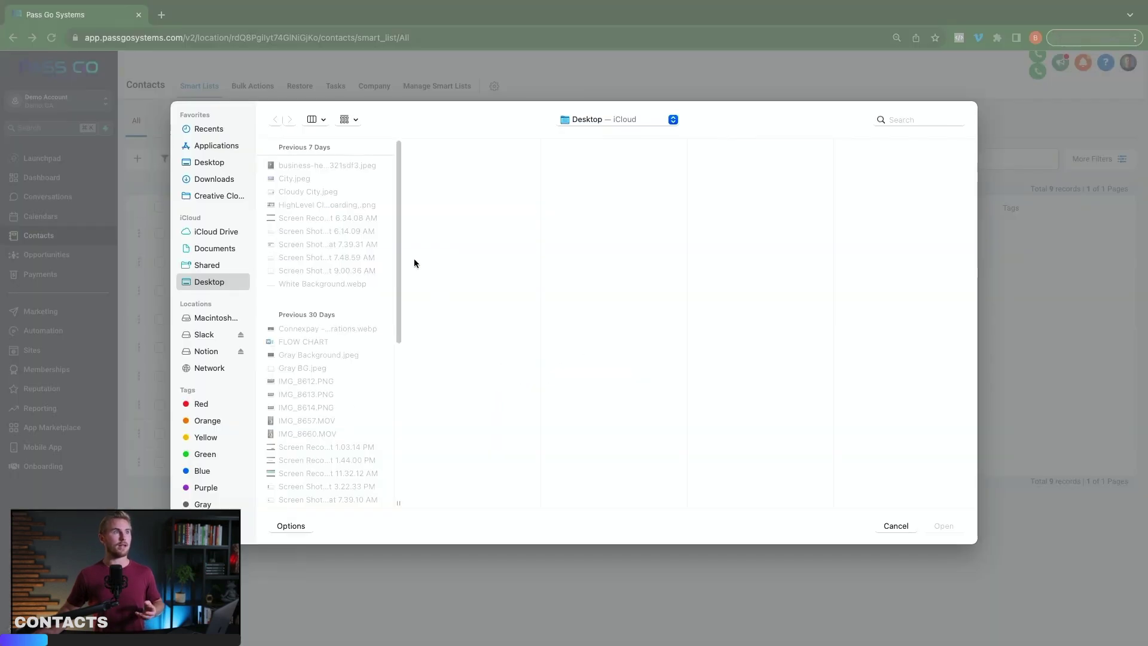
{"action": "left_click", "coordinate": [886, 526]}
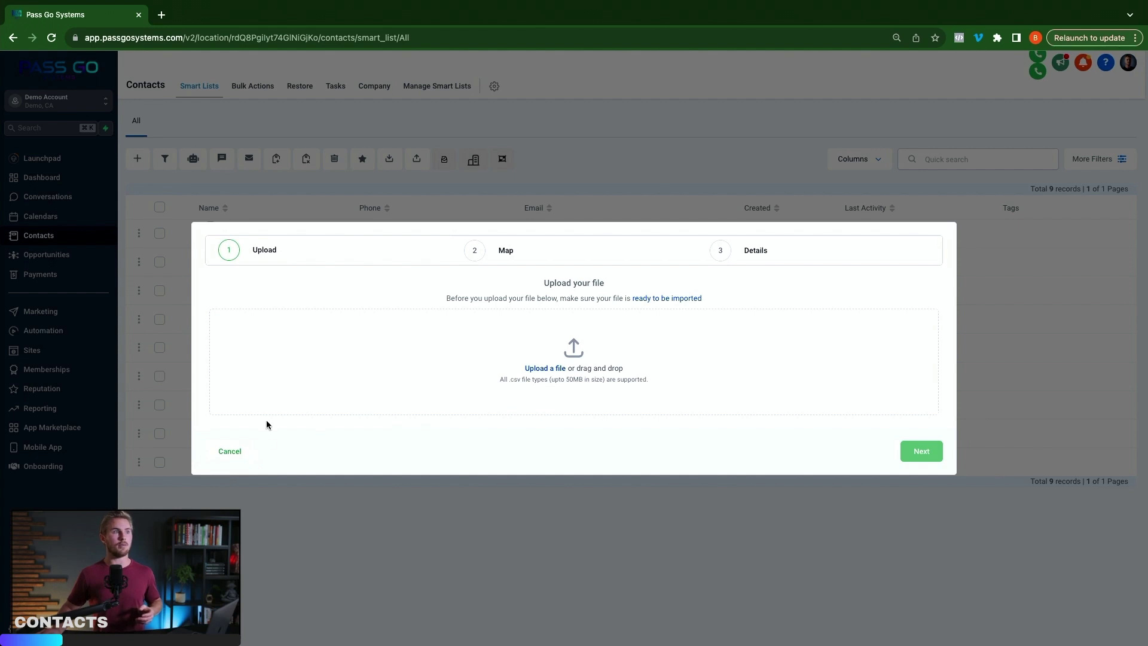
{"action": "left_click", "coordinate": [230, 451]}
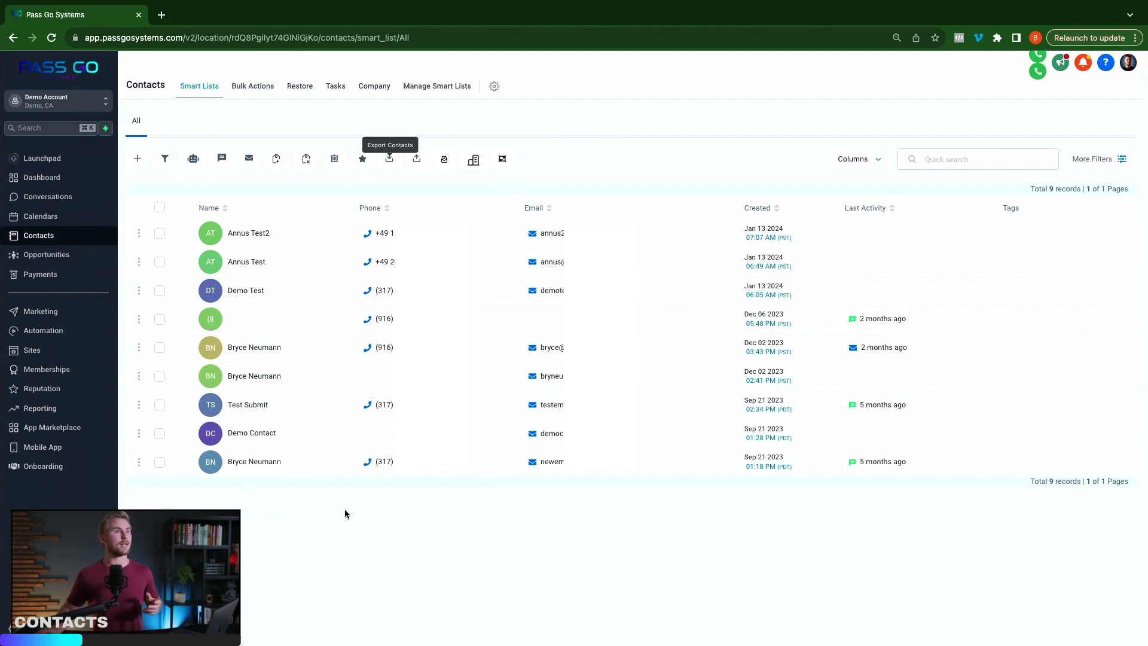
- Open the fifth listed contact's record and examine its contact, general info and additional info fields down to the Actions section
{"action": "left_click", "coordinate": [252, 349]}
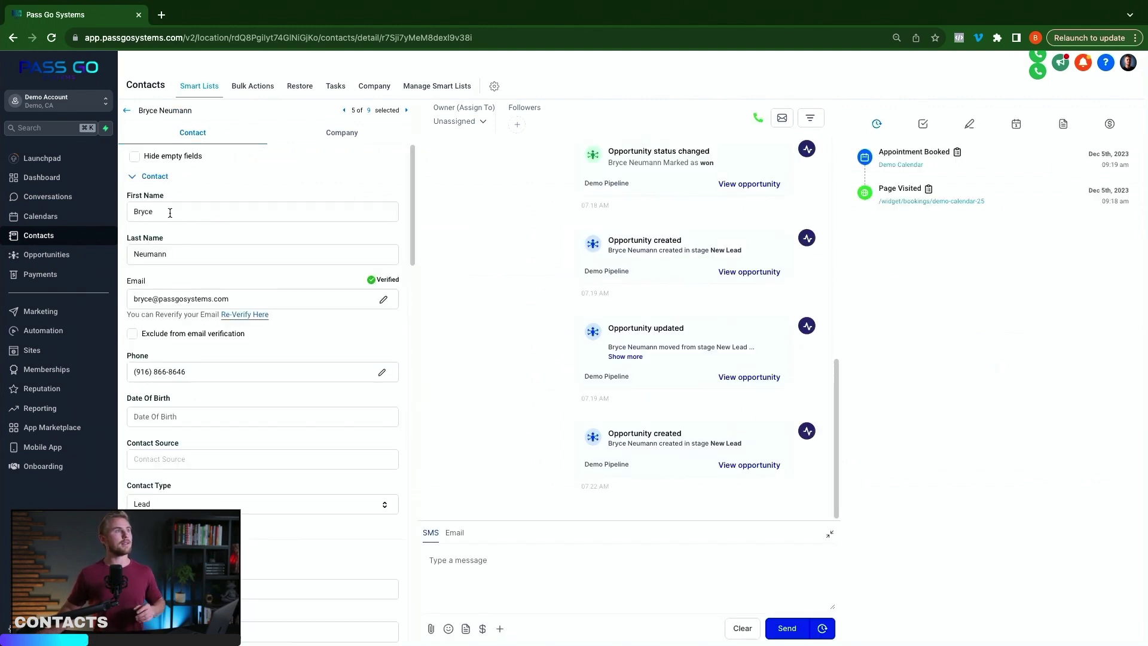
{"action": "scroll", "coordinate": [163, 224], "scroll_direction": "down", "scroll_amount": 5}
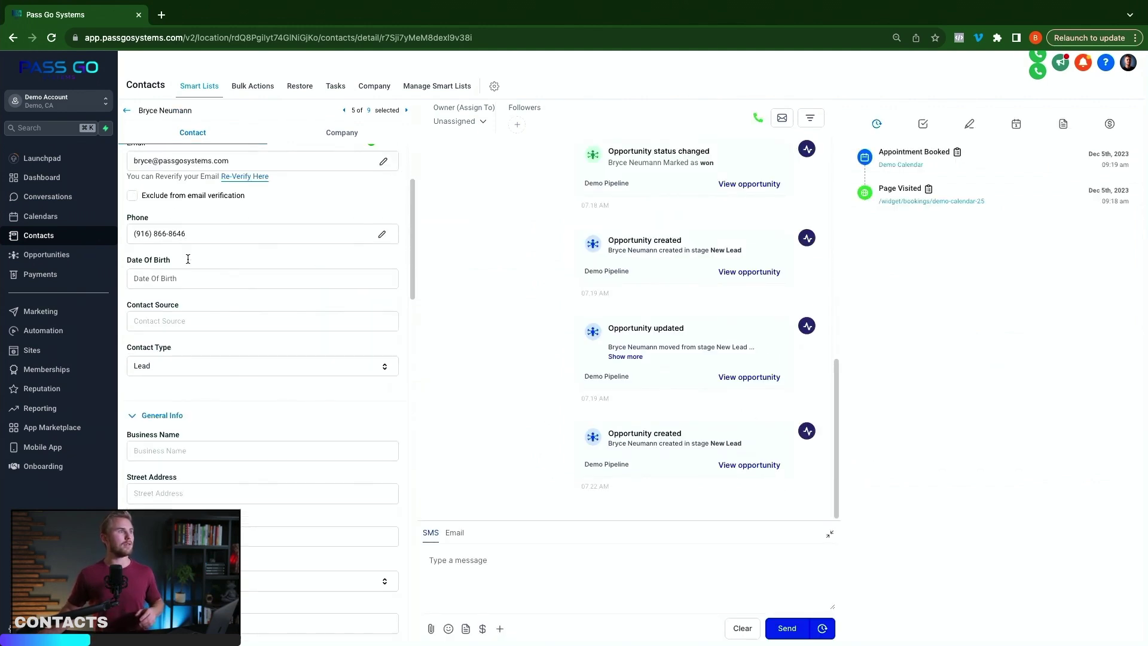
{"action": "scroll", "coordinate": [187, 258], "scroll_direction": "down", "scroll_amount": 6}
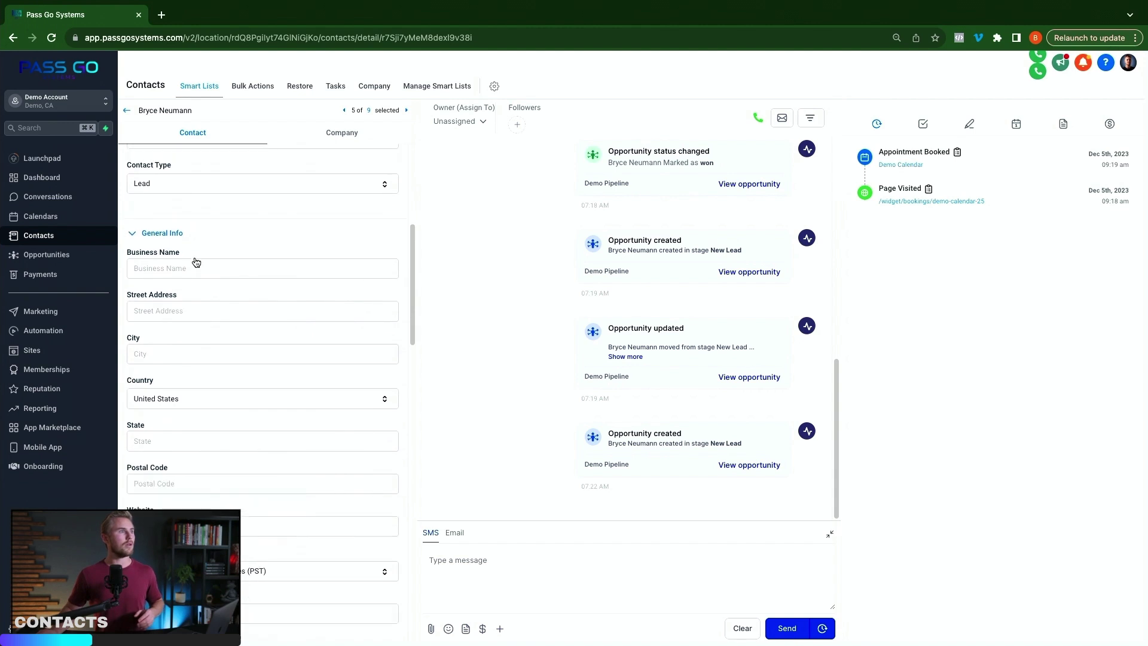
{"action": "scroll", "coordinate": [197, 263], "scroll_direction": "down", "scroll_amount": 9}
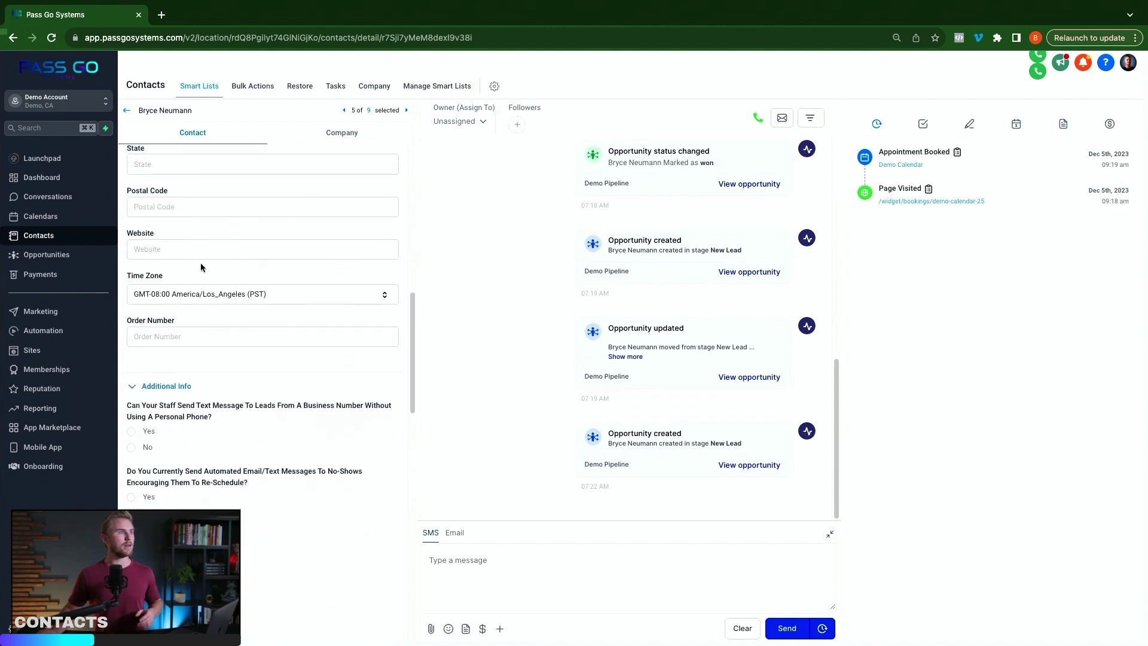
{"action": "scroll", "coordinate": [200, 267], "scroll_direction": "down", "scroll_amount": 20}
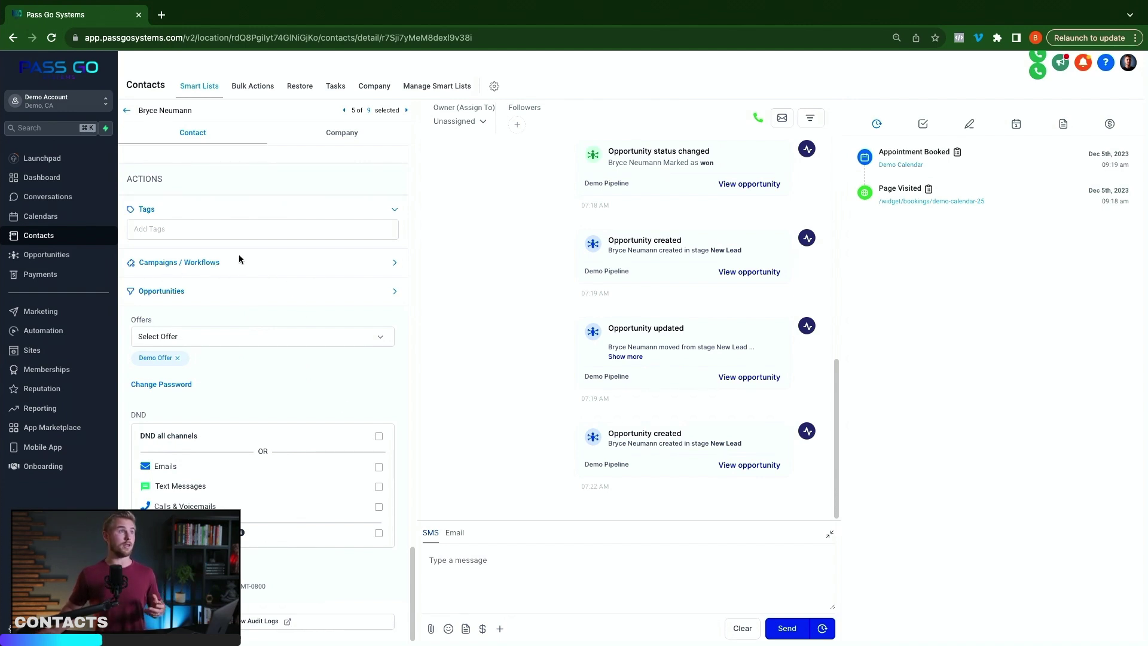
- Examine the contact's Campaigns / Workflows and Opportunities sections, and collapse the Opportunities section again
{"action": "left_click", "coordinate": [301, 266]}
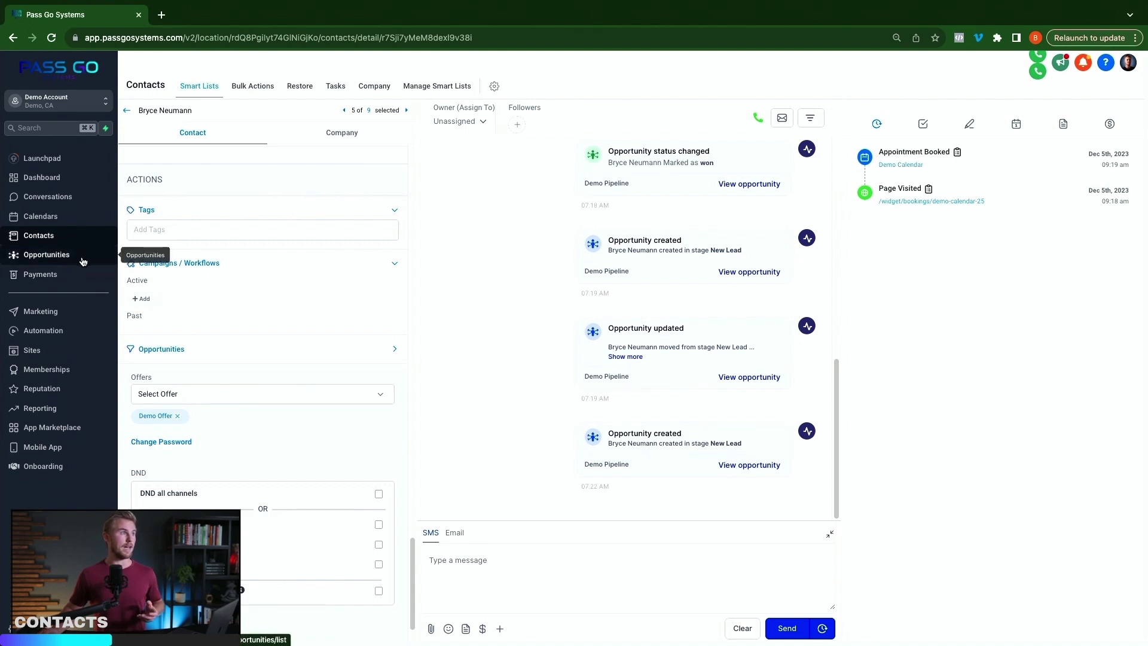
{"action": "left_click", "coordinate": [176, 350]}
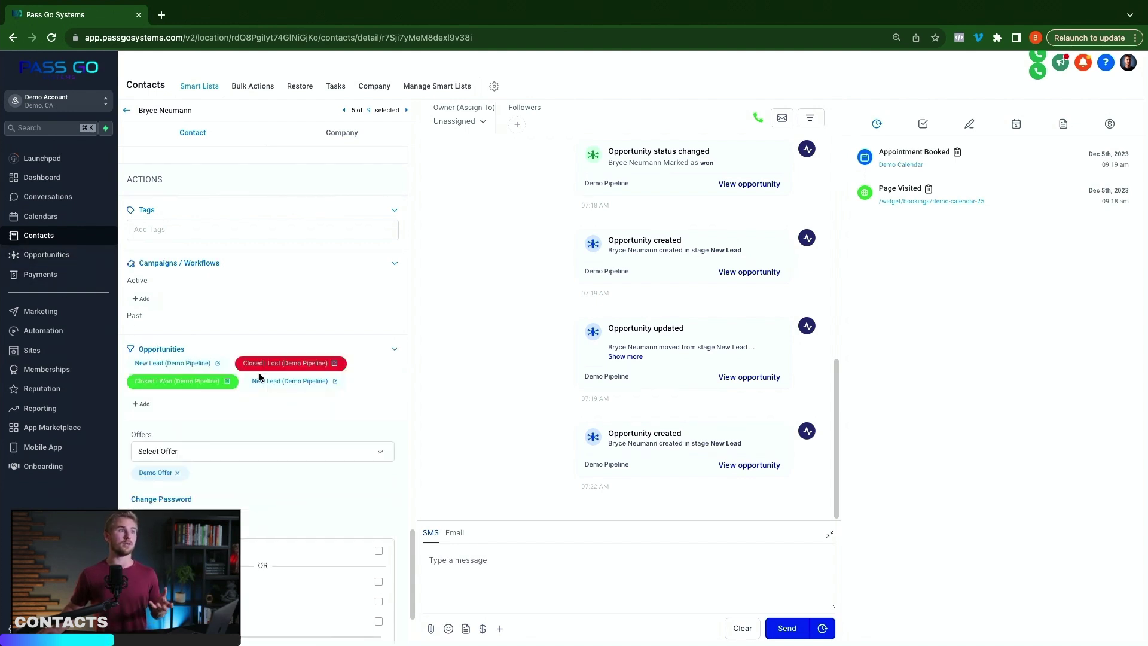
{"action": "left_click", "coordinate": [159, 349]}
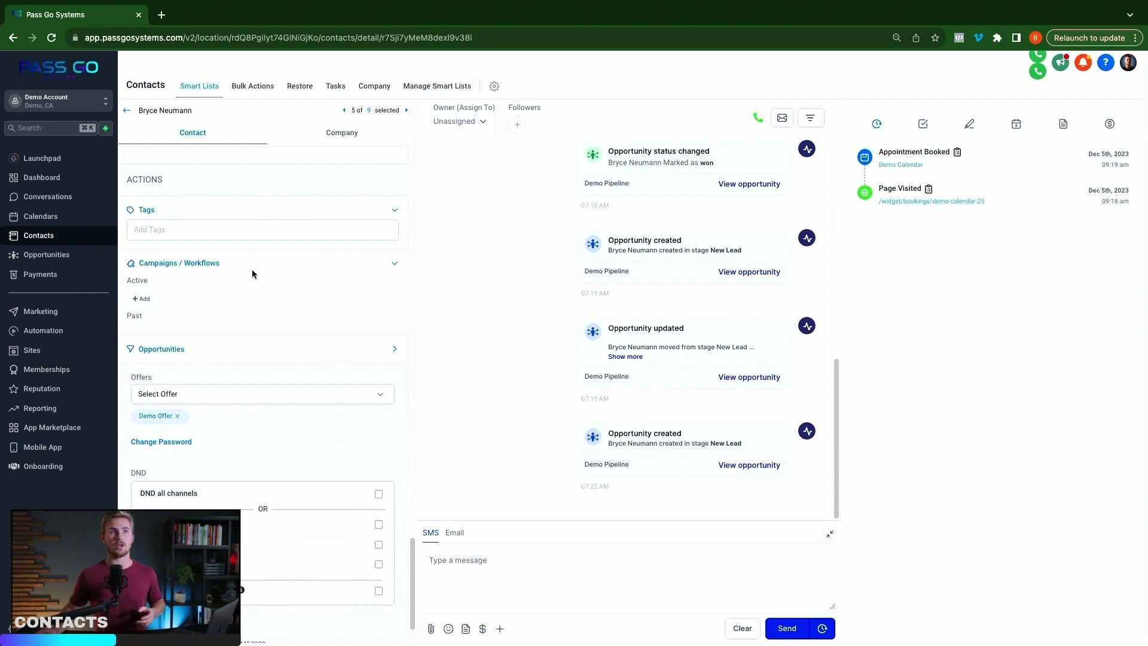
{"action": "scroll", "coordinate": [253, 272], "scroll_direction": "down", "scroll_amount": 10}
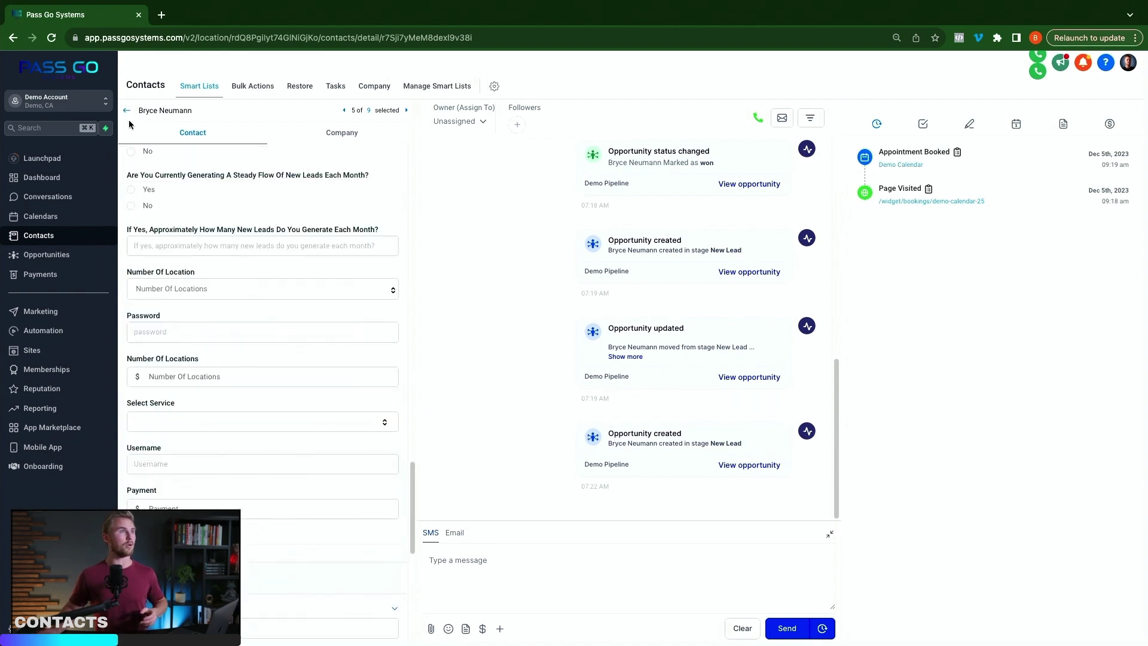
- Examine the new company form on the contact's record, close it without adding a company, and return to the contacts list
{"action": "left_click", "coordinate": [345, 138]}
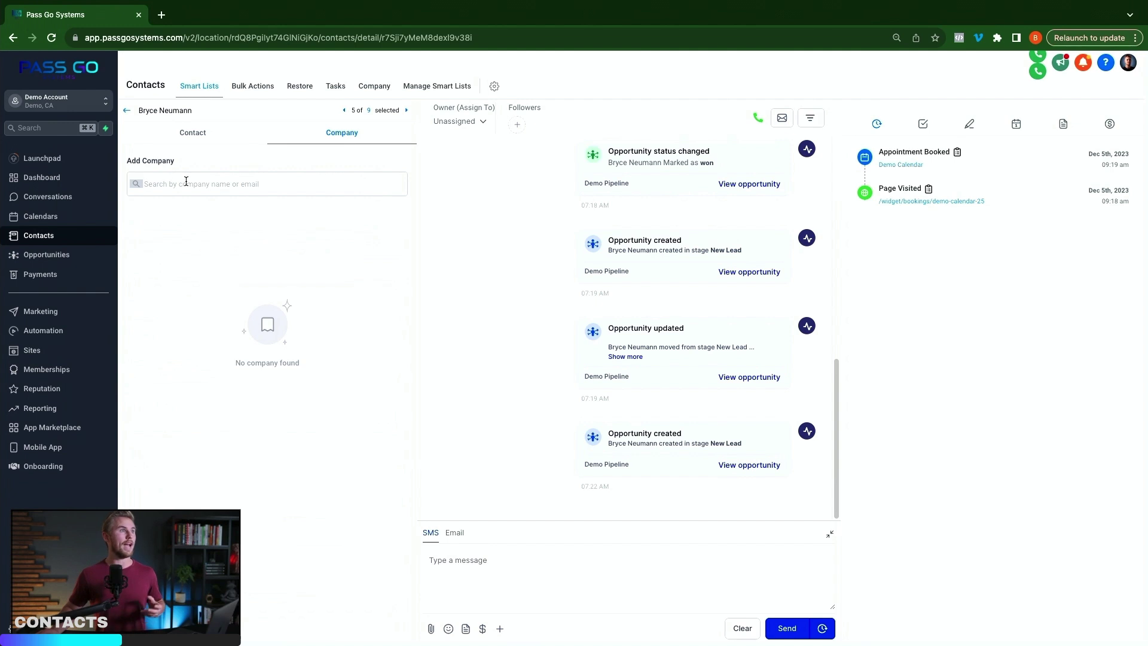
{"action": "left_click", "coordinate": [186, 181]}
{"action": "left_click", "coordinate": [250, 241]}
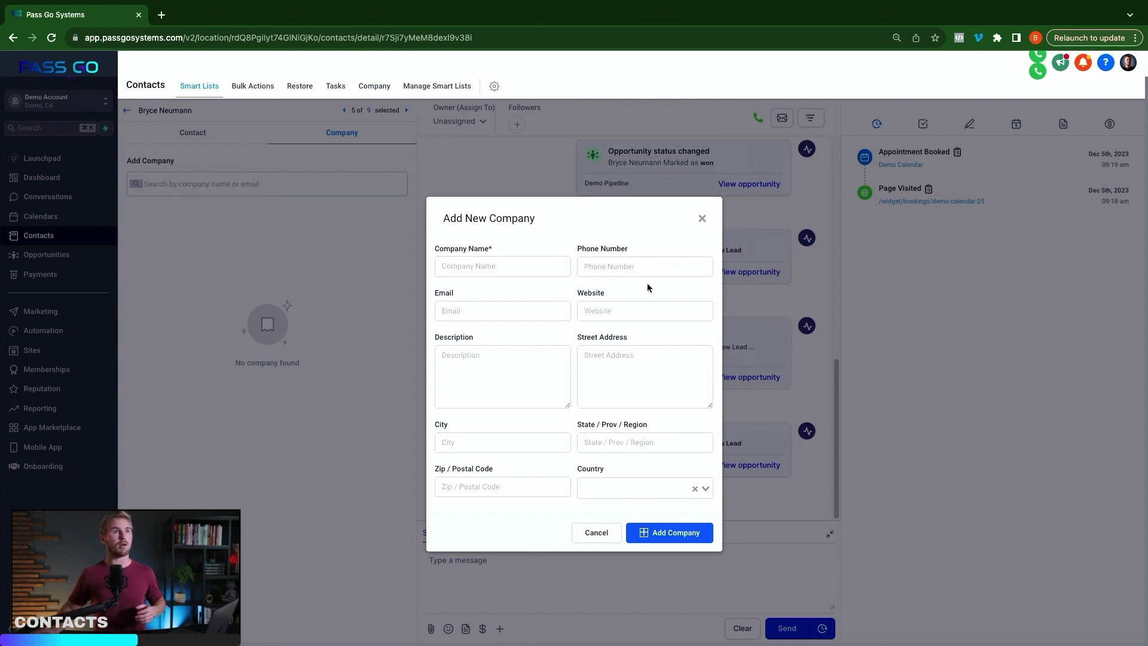
{"action": "left_click", "coordinate": [701, 219]}
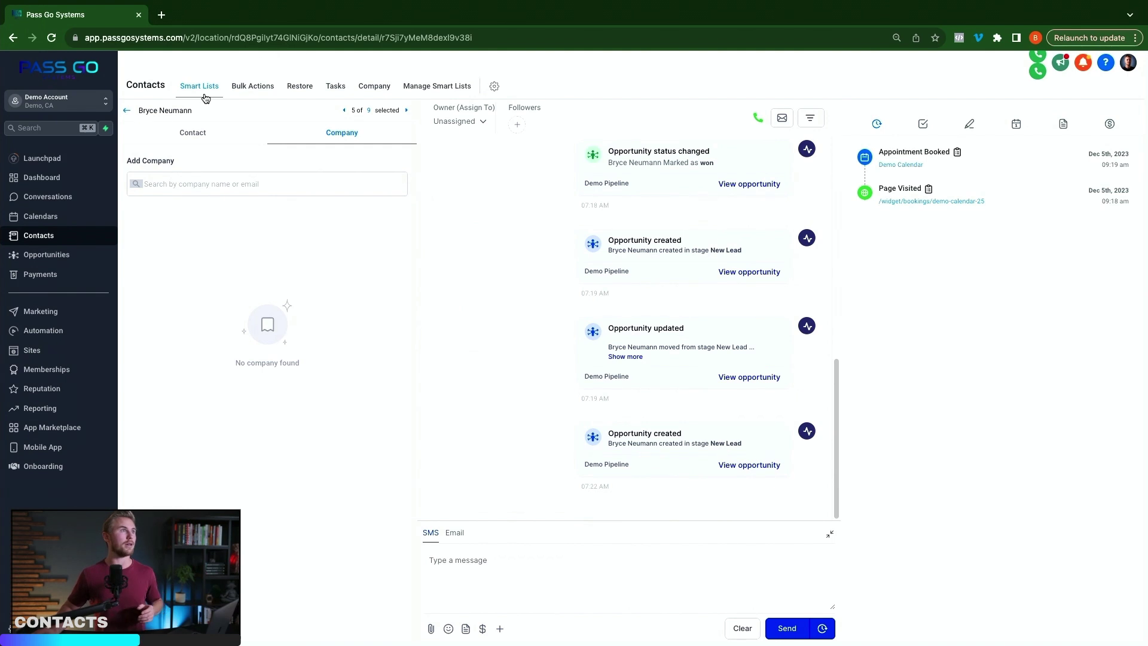
{"action": "left_click", "coordinate": [128, 112]}
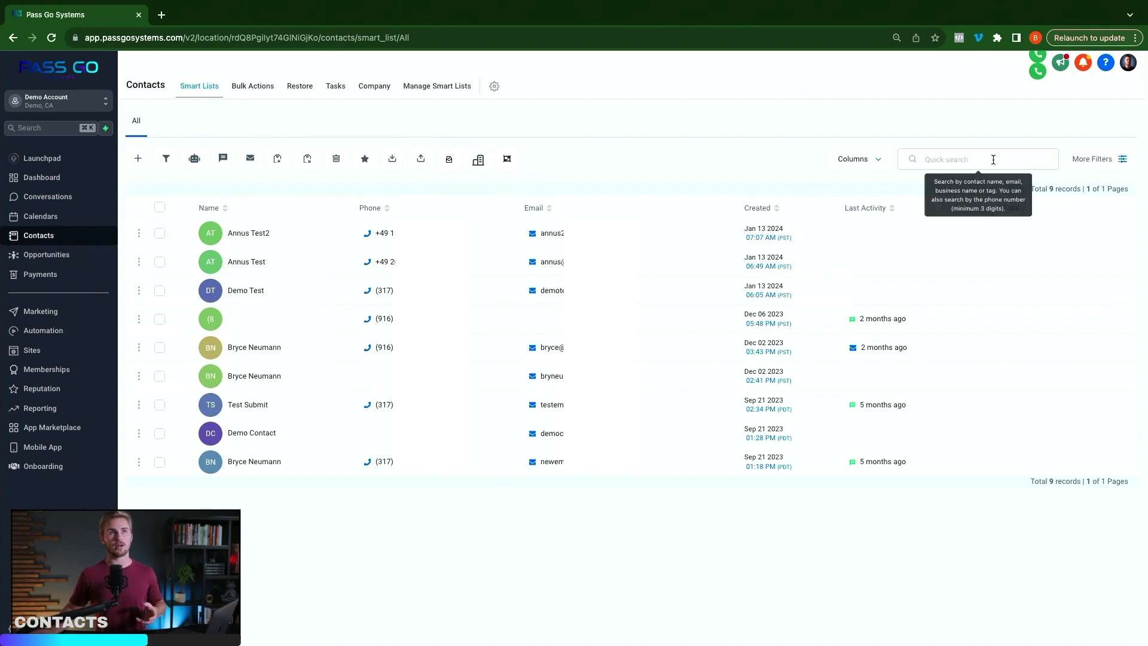
- Examine the available contact filters and close them without applying any
{"action": "left_click", "coordinate": [1120, 159]}
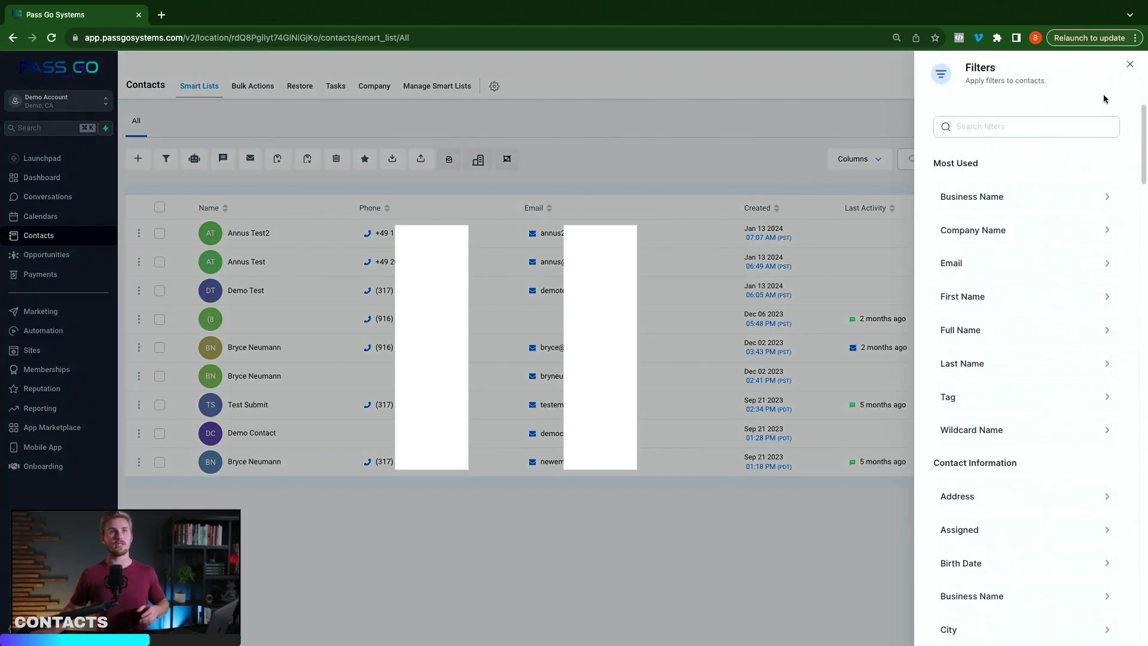
{"action": "scroll", "coordinate": [1008, 240], "scroll_direction": "down", "scroll_amount": 2}
{"action": "scroll", "coordinate": [1008, 266], "scroll_direction": "down", "scroll_amount": 5}
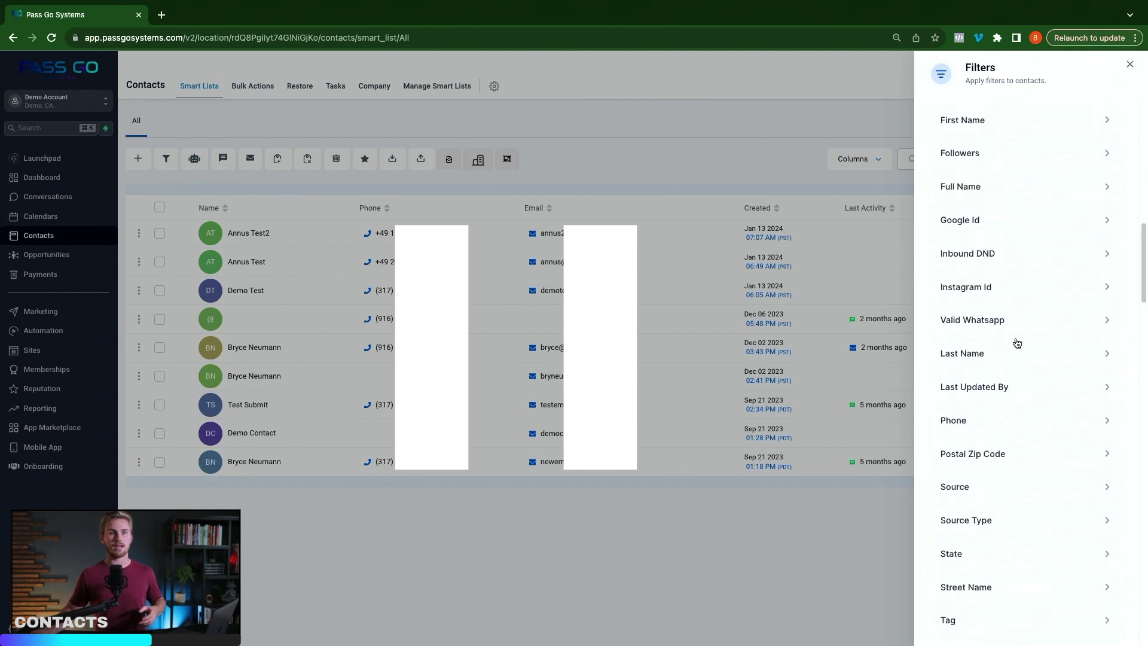
{"action": "scroll", "coordinate": [1017, 341], "scroll_direction": "up", "scroll_amount": 10}
{"action": "left_click", "coordinate": [1130, 64]}
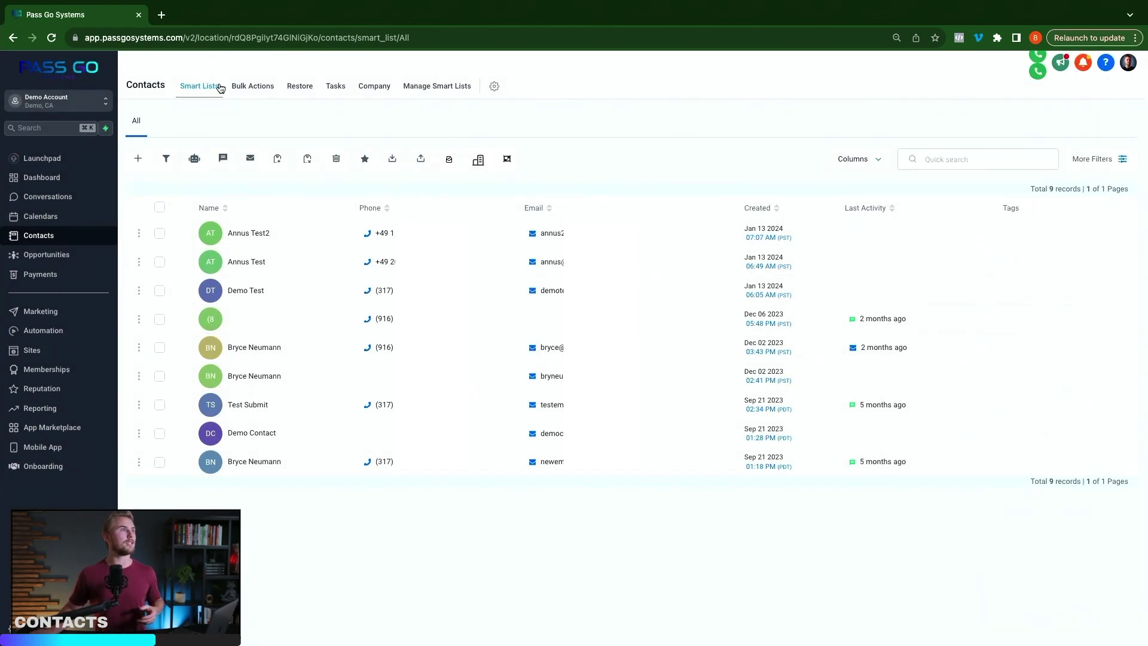
- View the Contacts section's bulk actions, restore, tasks and company pages in turn
{"action": "left_click", "coordinate": [250, 85]}
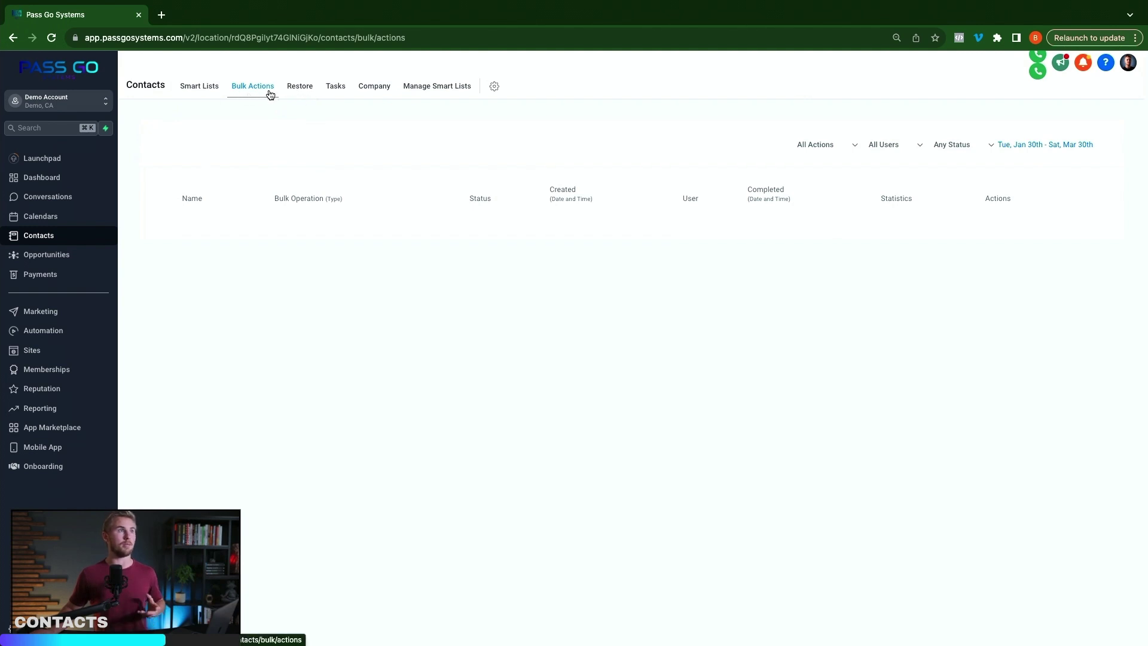
{"action": "left_click", "coordinate": [311, 89]}
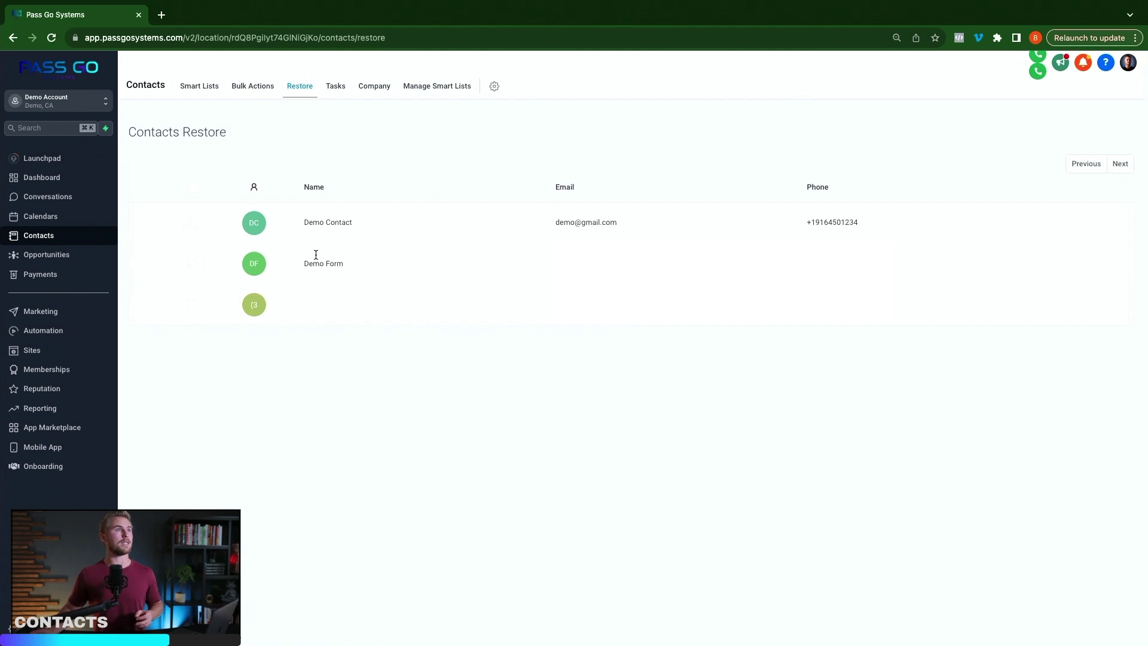
{"action": "left_click", "coordinate": [333, 86]}
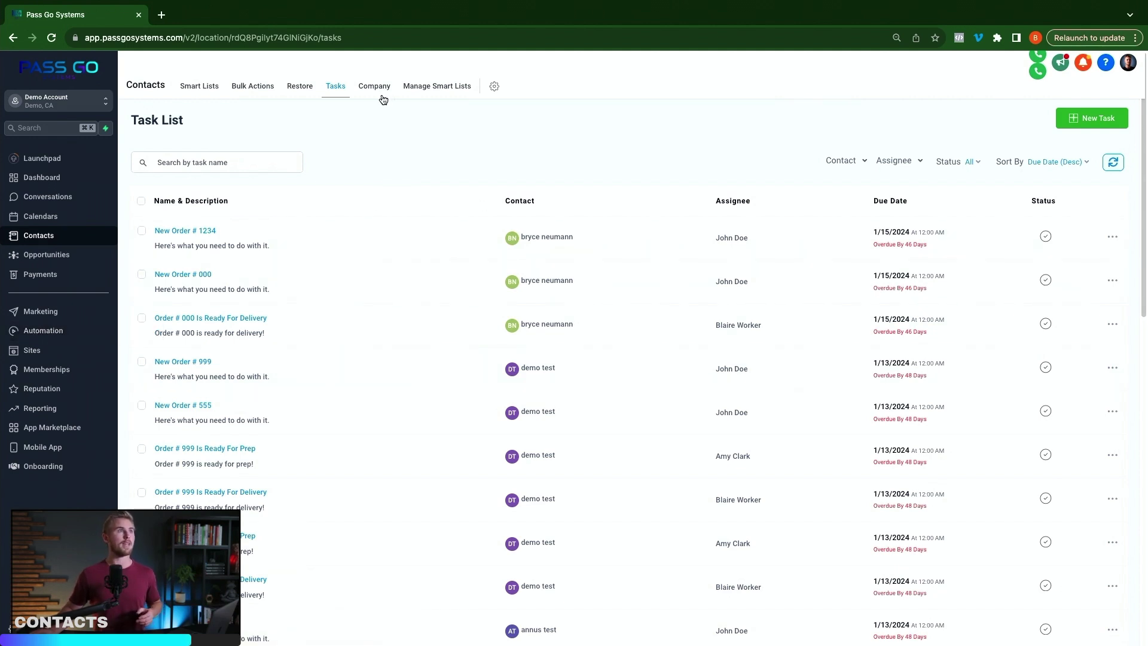
{"action": "left_click", "coordinate": [377, 90]}
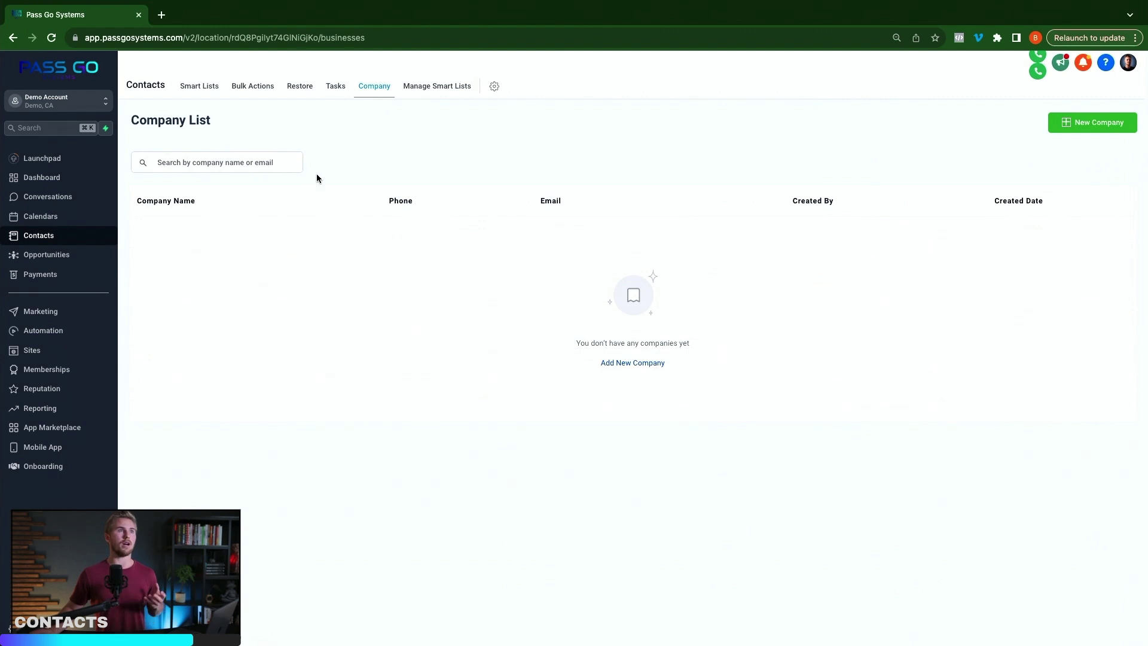
- View the smart list management page and the custom field settings, returning to the contacts list after each
{"action": "left_click", "coordinate": [431, 88]}
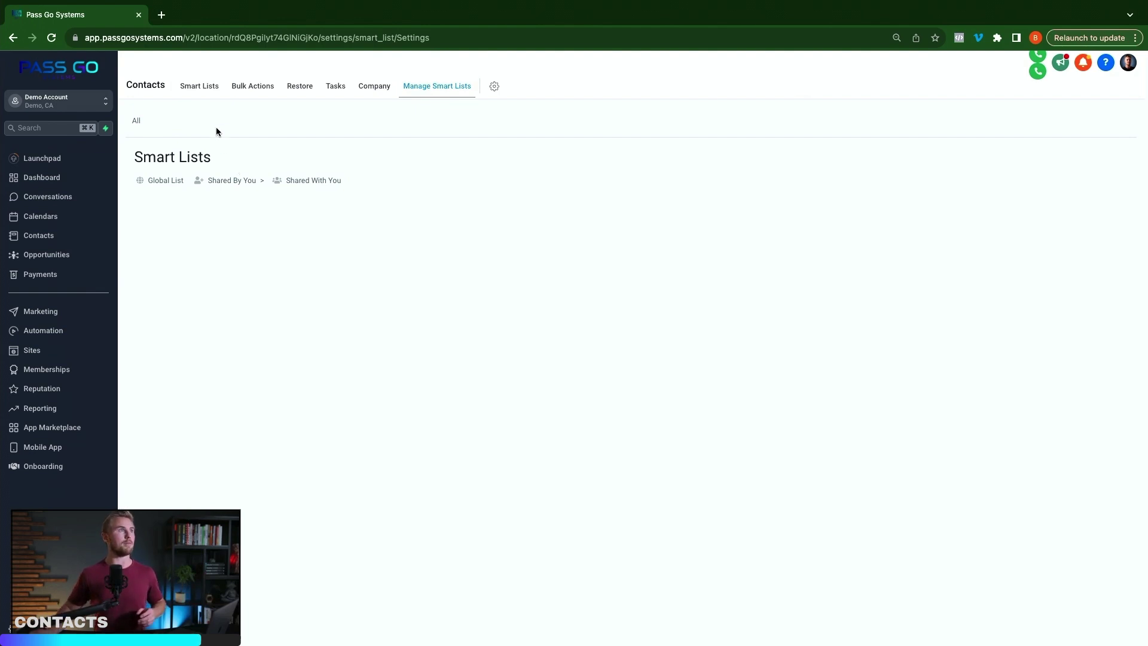
{"action": "left_click", "coordinate": [204, 89]}
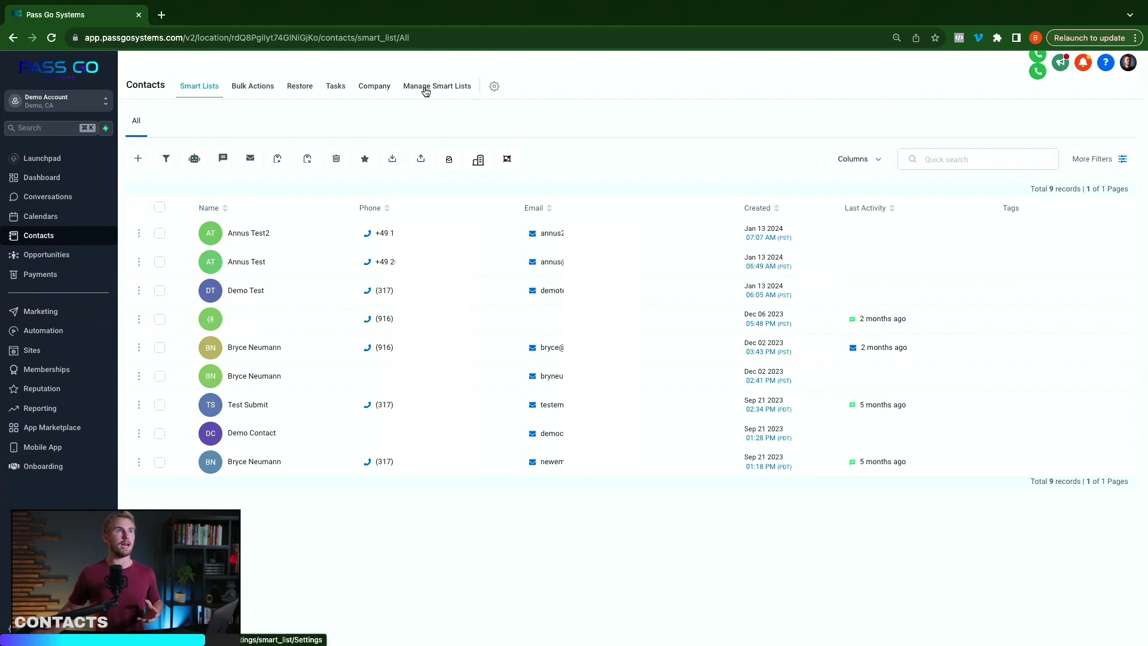
{"action": "left_click", "coordinate": [494, 85]}
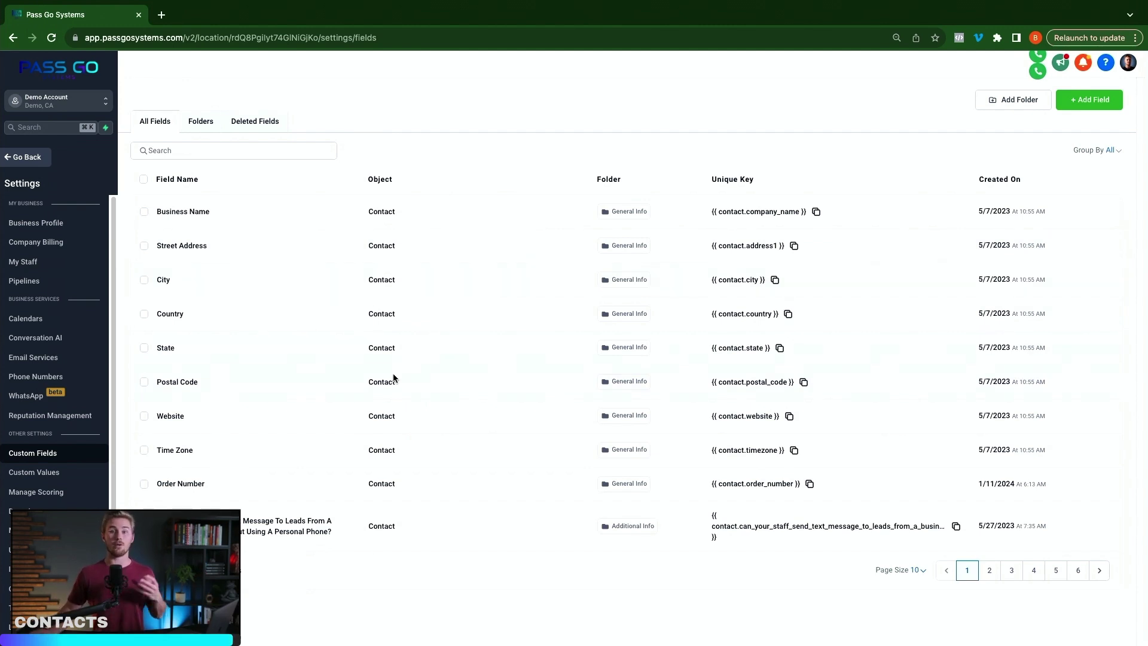
{"action": "left_click", "coordinate": [35, 162]}
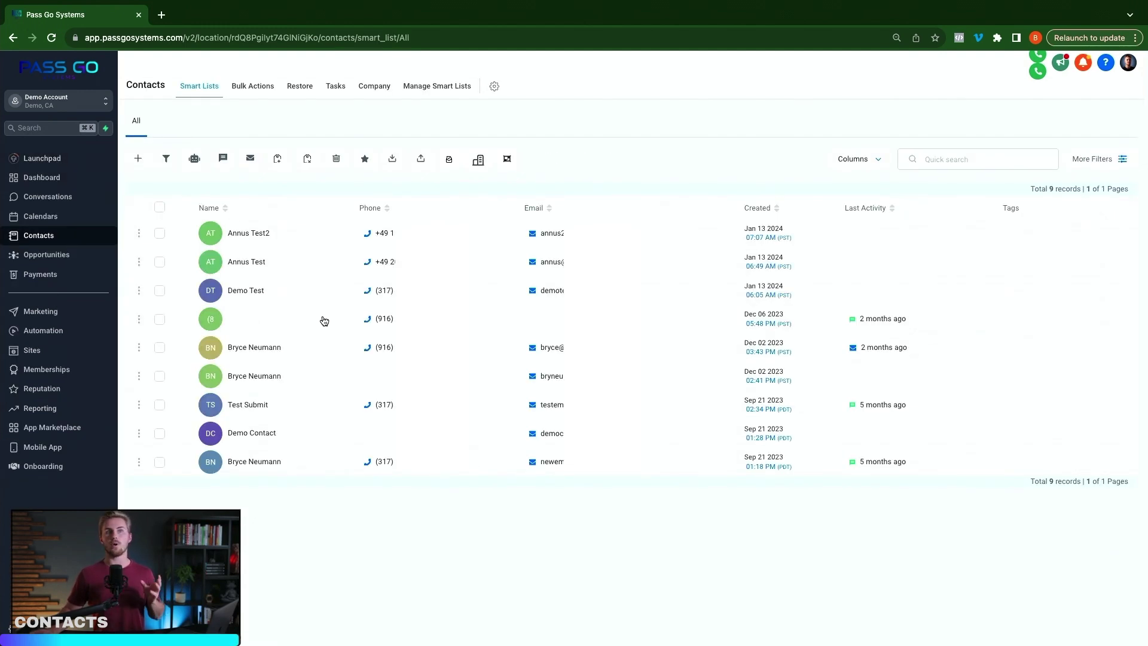
- Start a new pipeline in the Opportunities section and name it Test Pipeline
{"action": "left_click", "coordinate": [46, 255]}
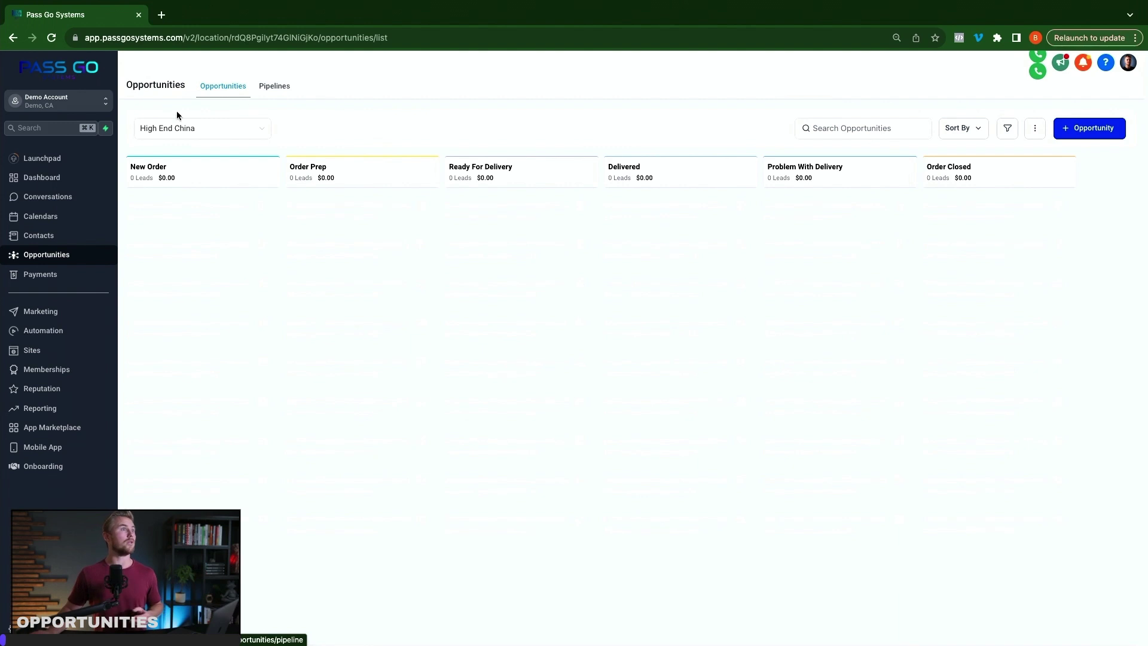
{"action": "left_click", "coordinate": [271, 87]}
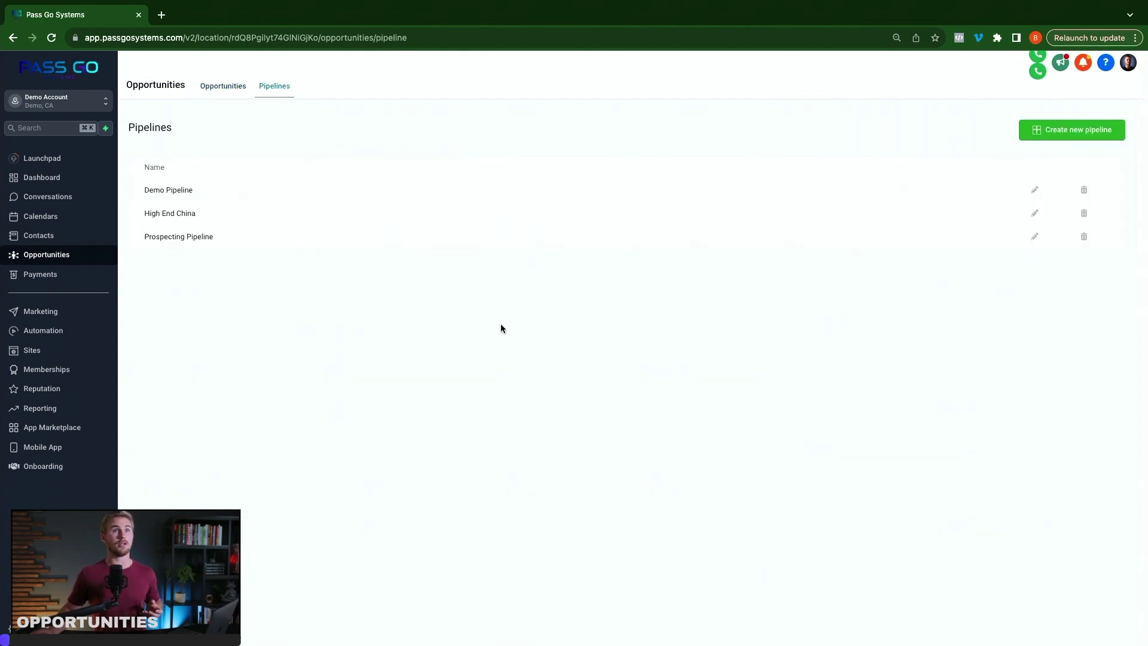
{"action": "left_click", "coordinate": [1075, 134]}
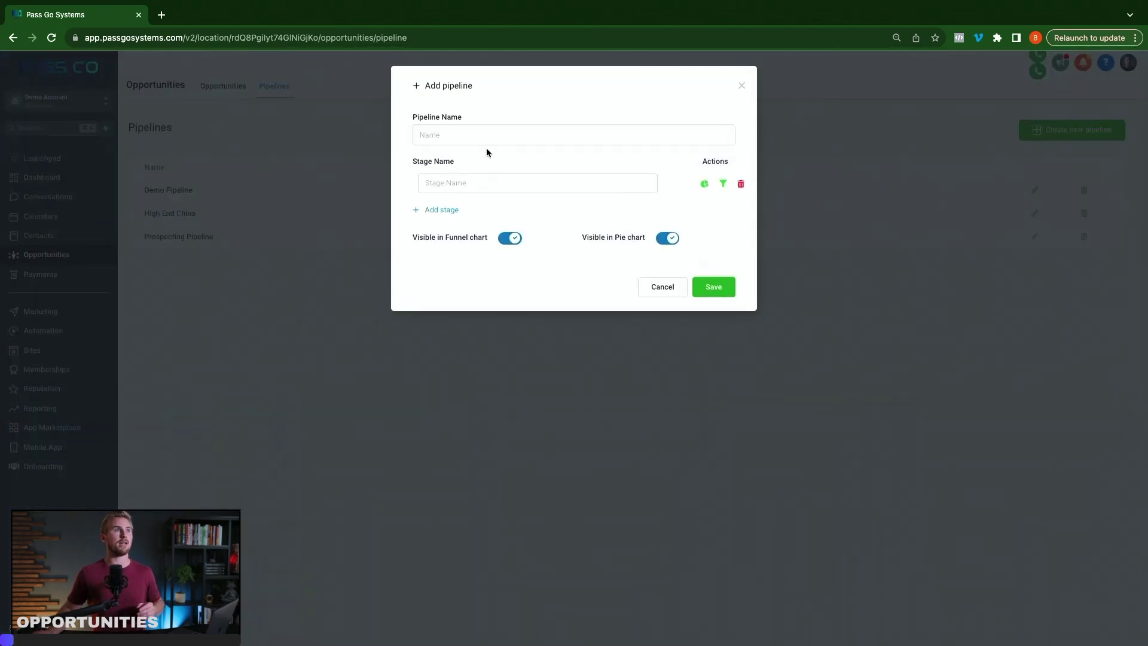
{"action": "left_click", "coordinate": [482, 128]}
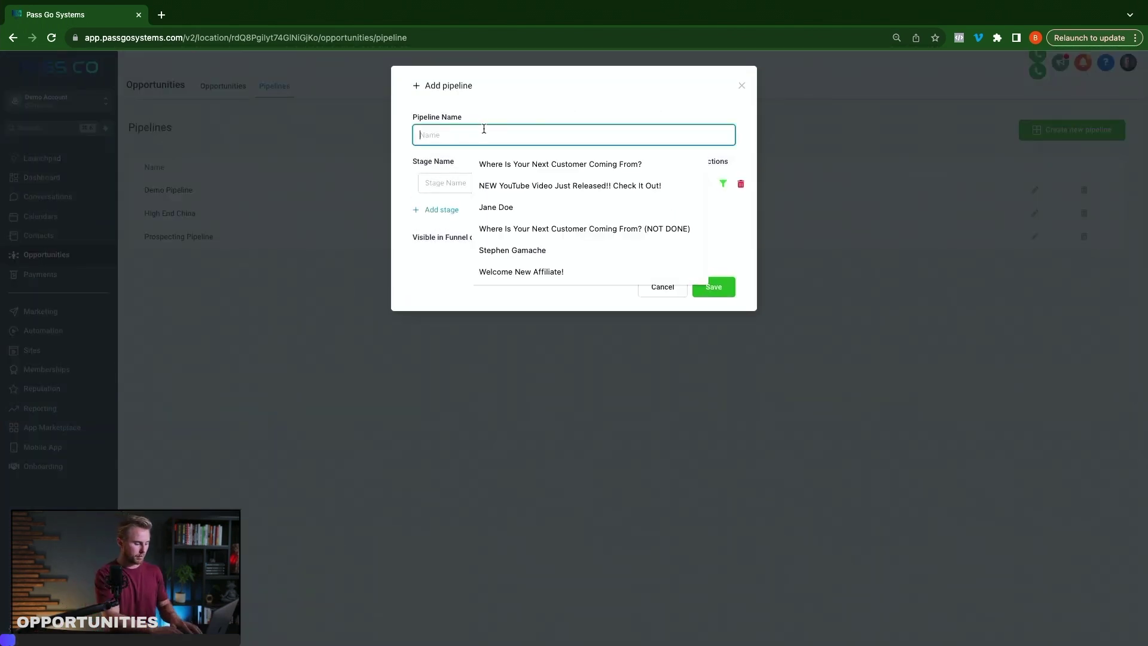
{"action": "type", "text": "Test Pipeline"}
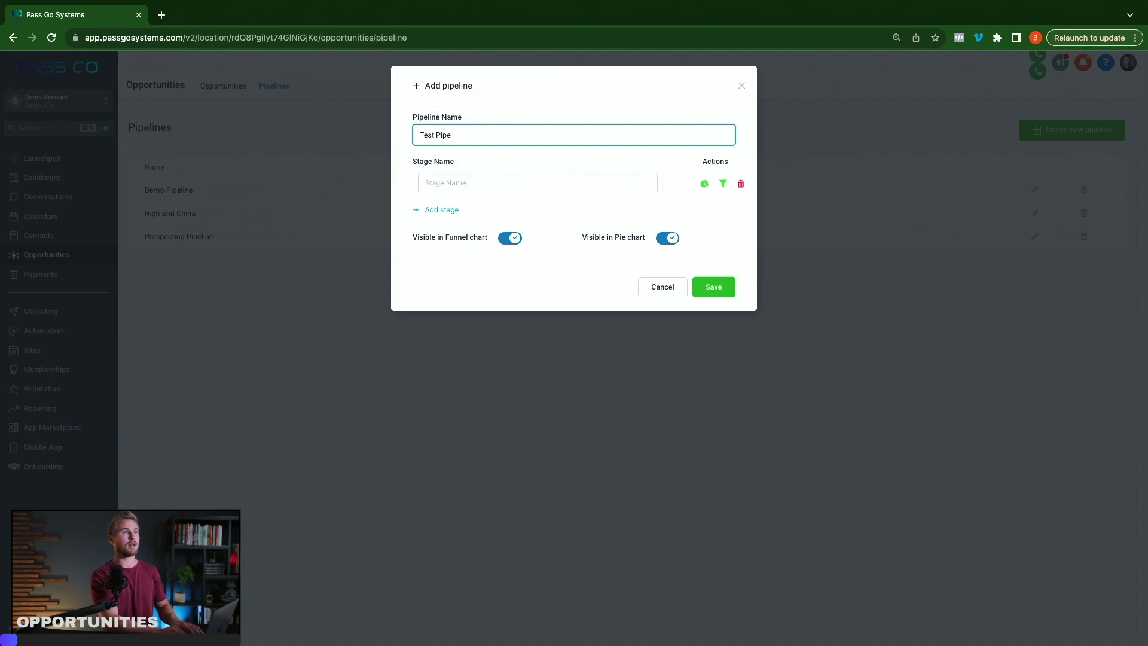
- Give the new pipeline three stages named New, Current and Old
{"action": "left_click", "coordinate": [486, 182]}
{"action": "type", "text": "New"}
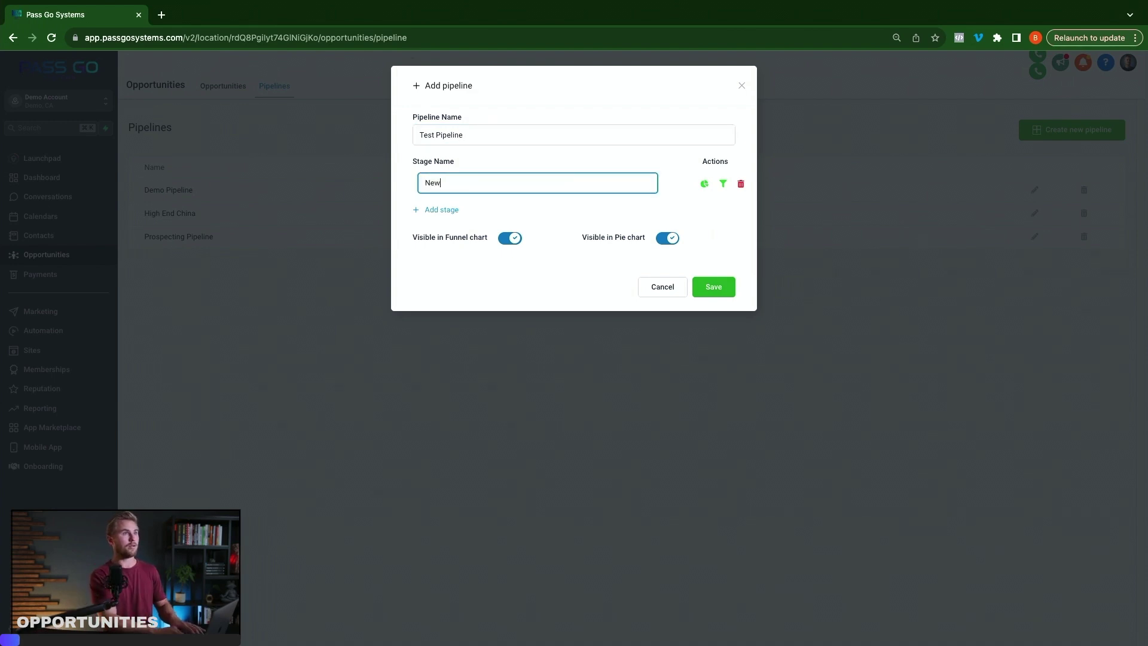
{"action": "left_click", "coordinate": [453, 209]}
{"action": "left_click", "coordinate": [456, 212]}
{"action": "type", "text": "Current"}
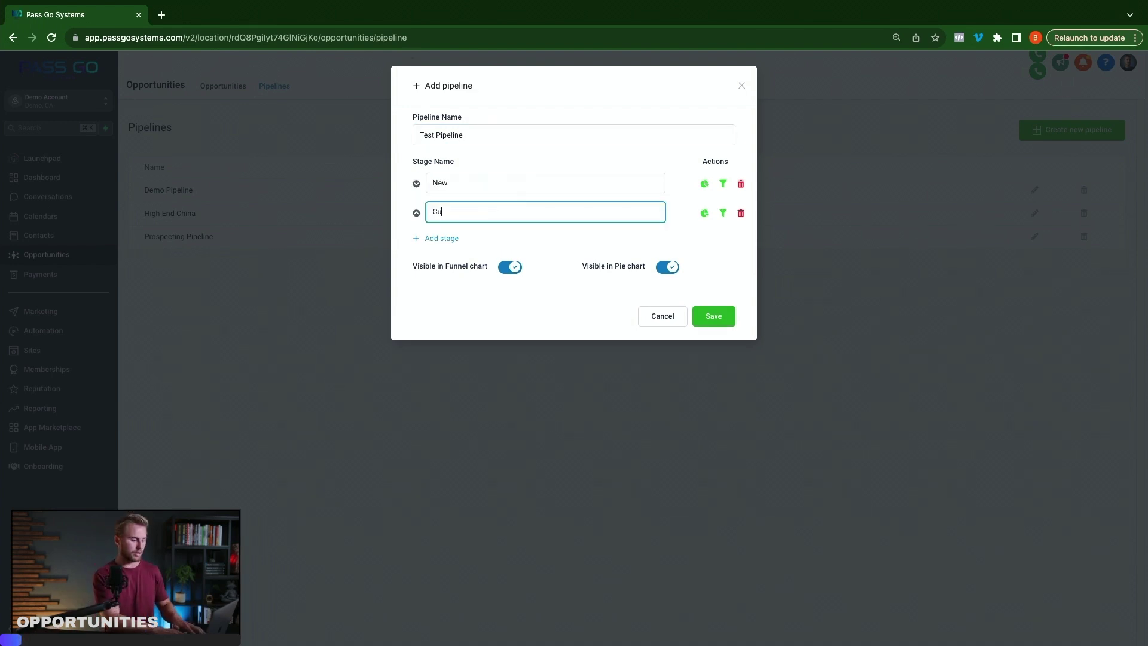
{"action": "left_click", "coordinate": [449, 239]}
{"action": "left_click", "coordinate": [453, 240]}
{"action": "type", "text": "Old"}
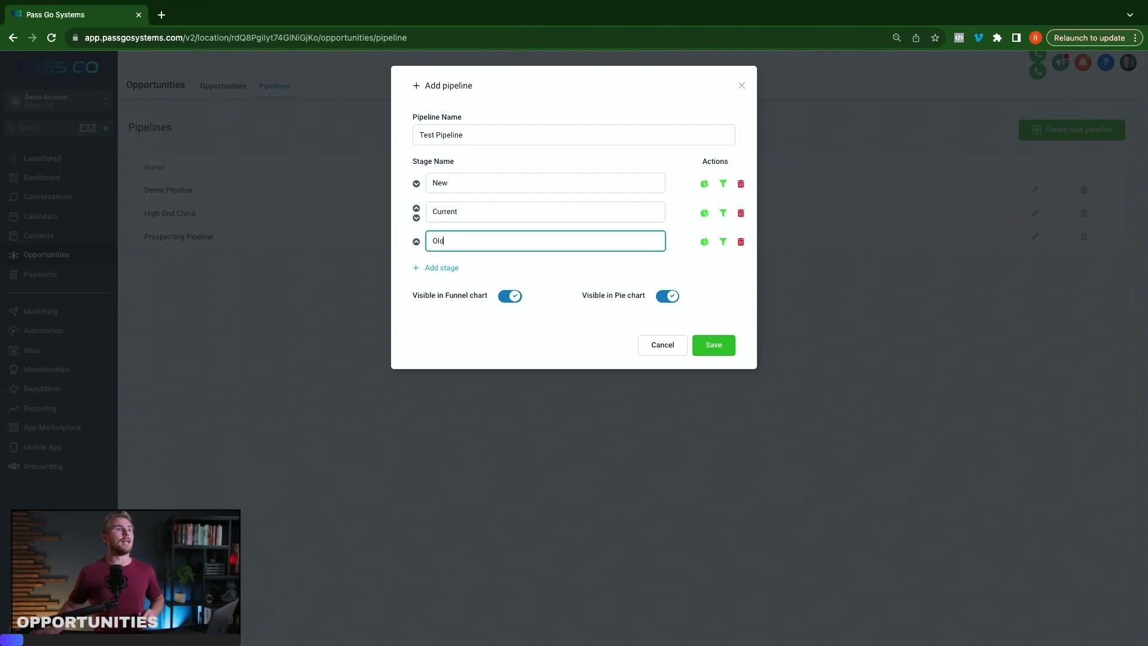
- Try hiding the New stage from the funnel chart and the Current stage from the pie chart, and restore both
{"action": "left_click", "coordinate": [723, 185]}
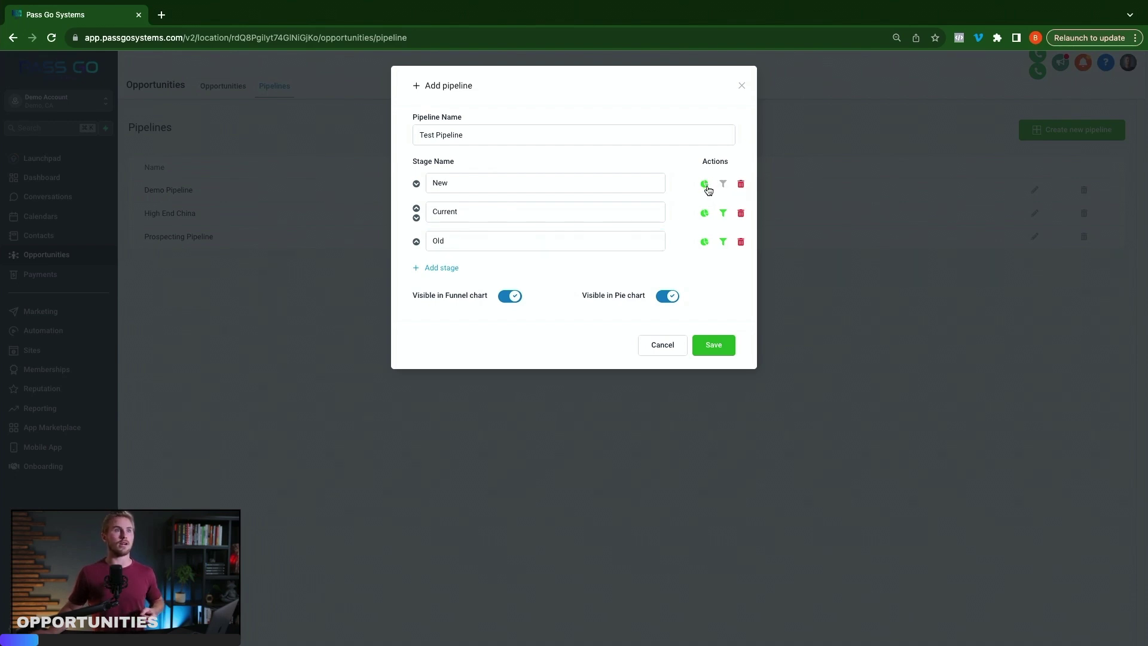
{"action": "left_click", "coordinate": [704, 214]}
{"action": "left_click", "coordinate": [705, 212]}
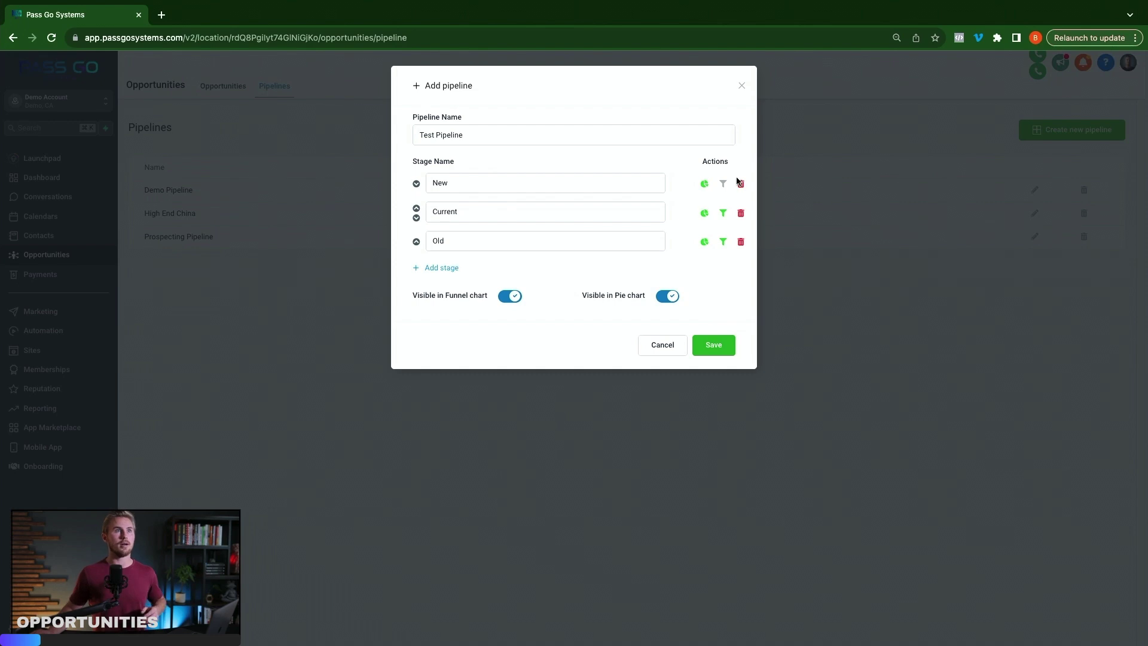
{"action": "left_click", "coordinate": [724, 186]}
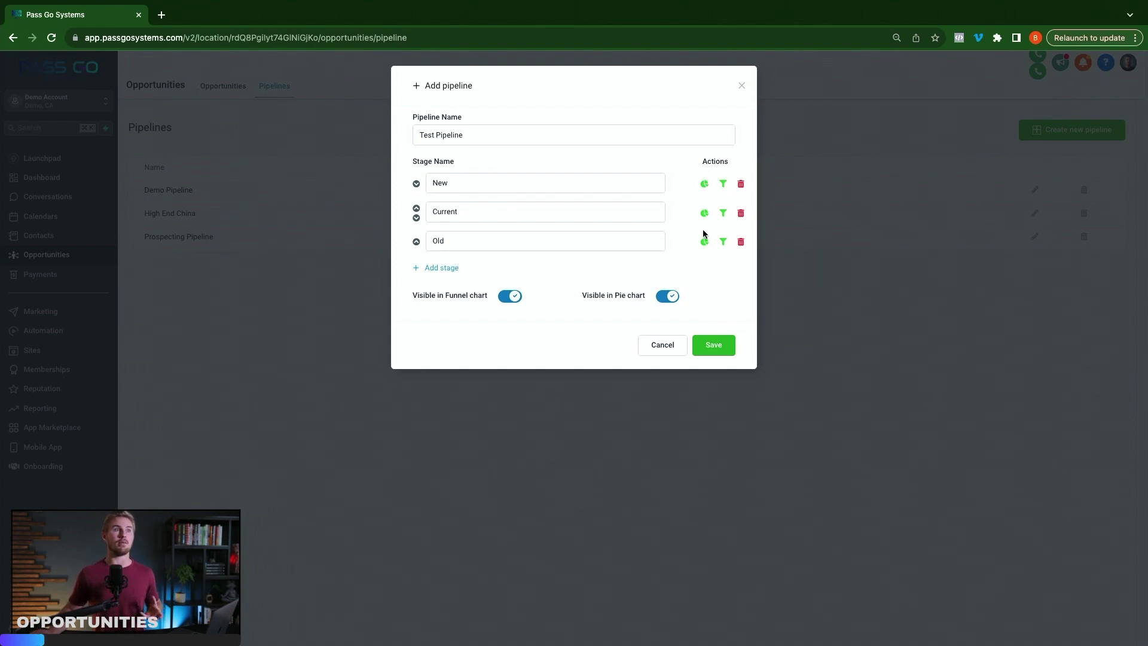
- Try switching off the whole pipeline's visibility in the funnel chart and the pie chart, restoring each one
{"action": "left_click", "coordinate": [505, 295]}
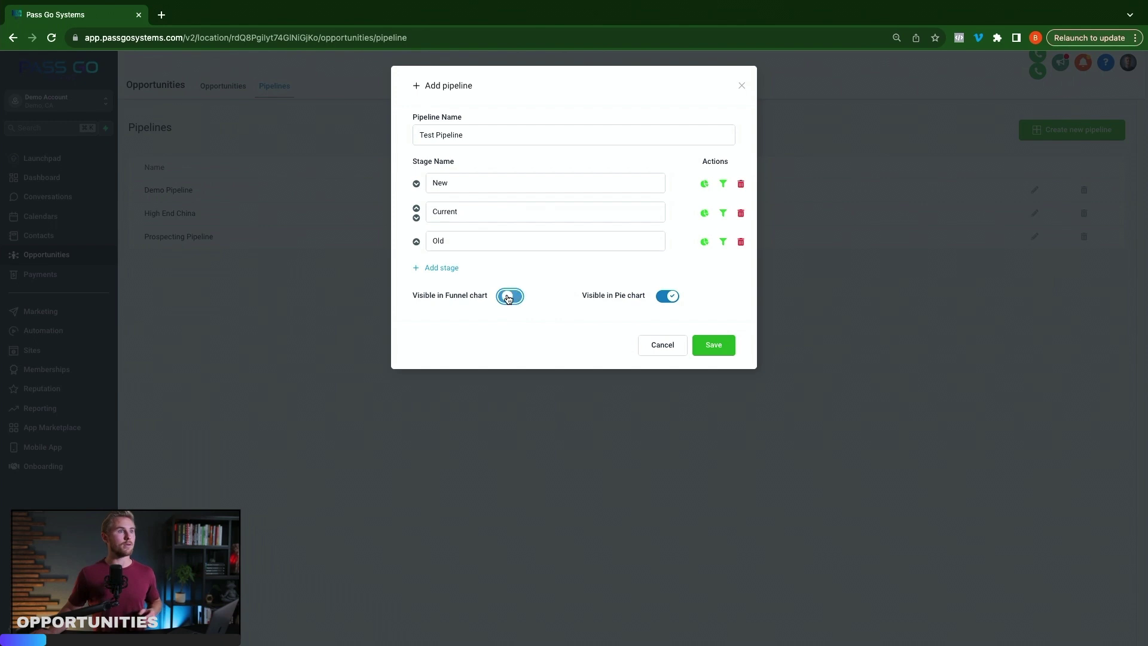
{"action": "left_click", "coordinate": [505, 295]}
{"action": "left_click", "coordinate": [668, 296]}
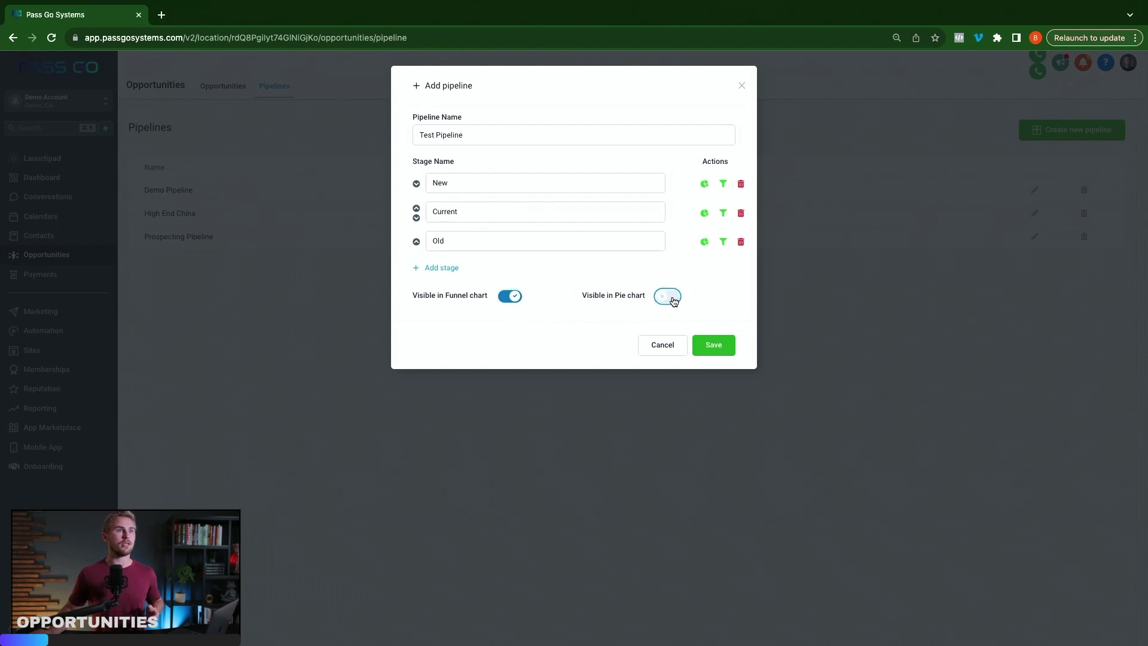
{"action": "left_click", "coordinate": [668, 296]}
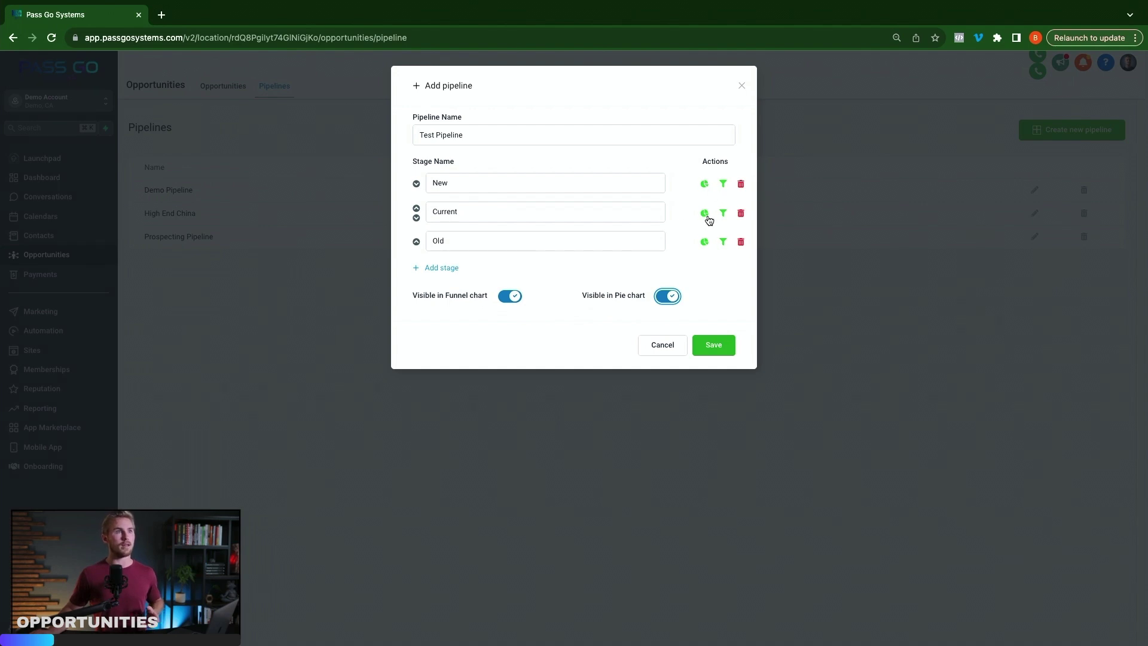
- Save the new pipeline and display Test Pipeline on the opportunities board
{"action": "left_click", "coordinate": [713, 347]}
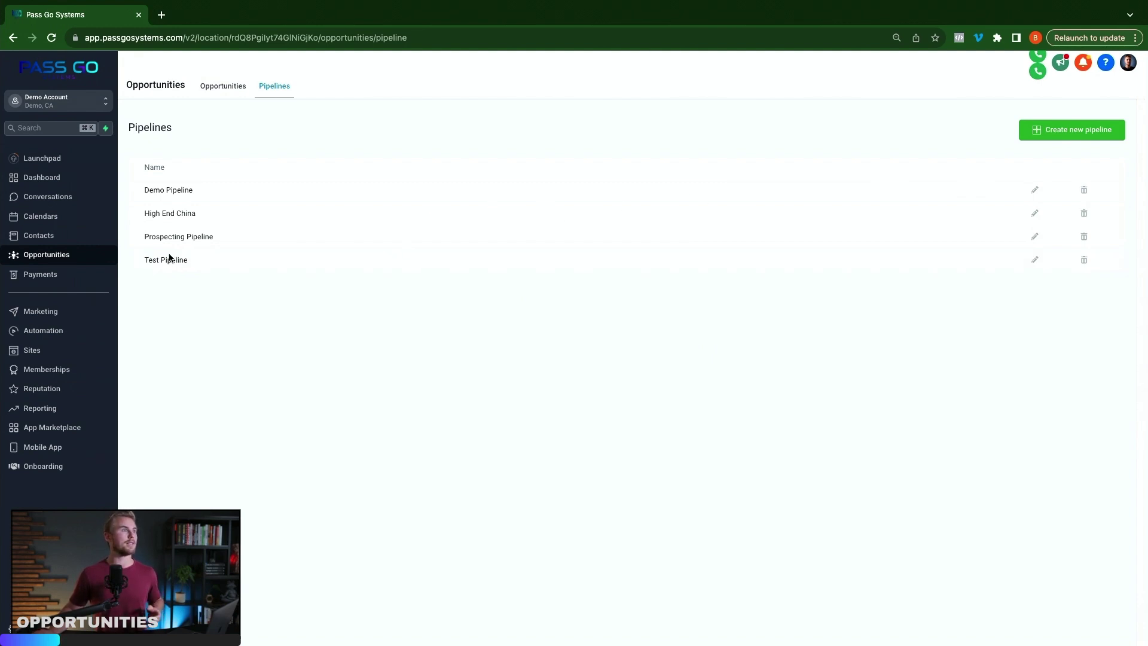
{"action": "left_click", "coordinate": [224, 88]}
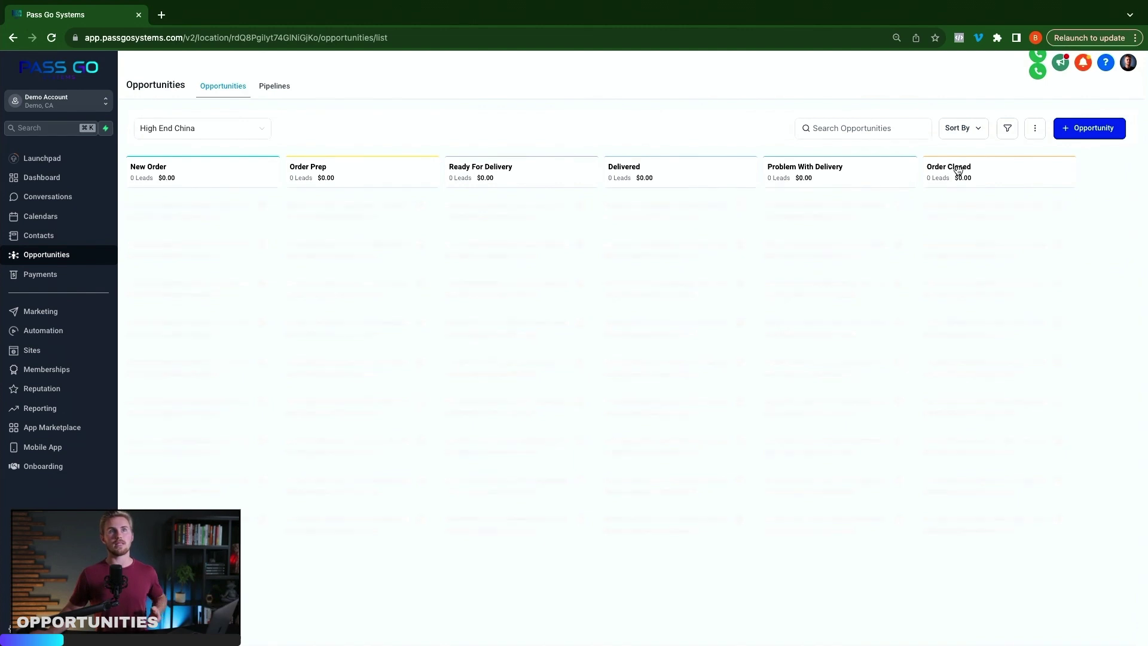
{"action": "left_click", "coordinate": [222, 131]}
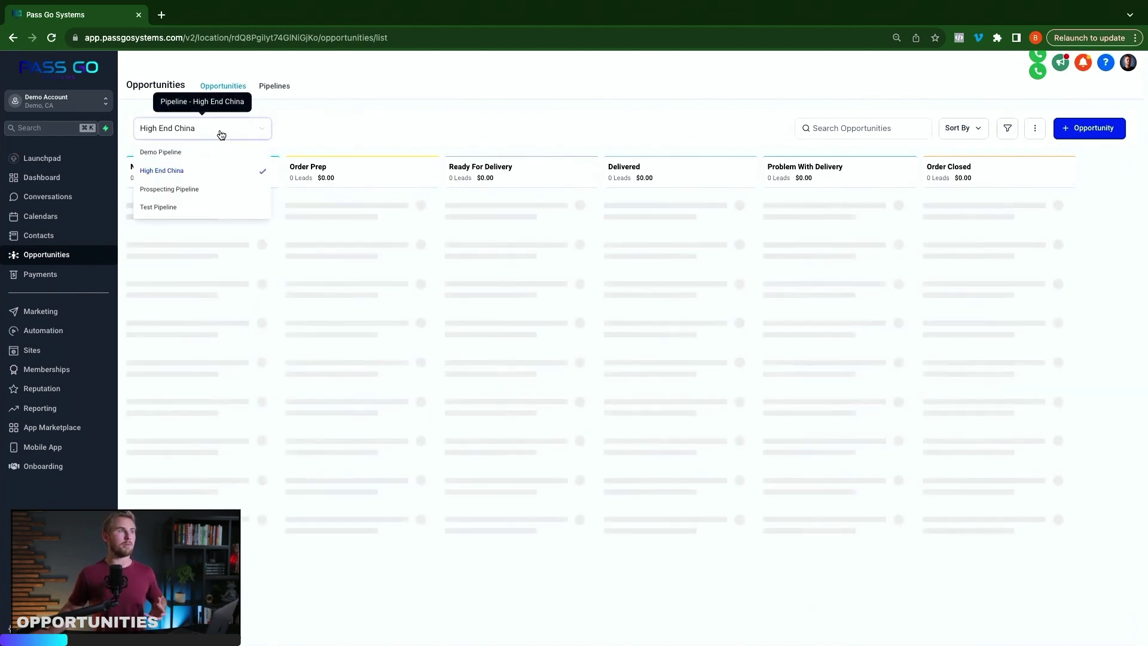
{"action": "left_click", "coordinate": [178, 207]}
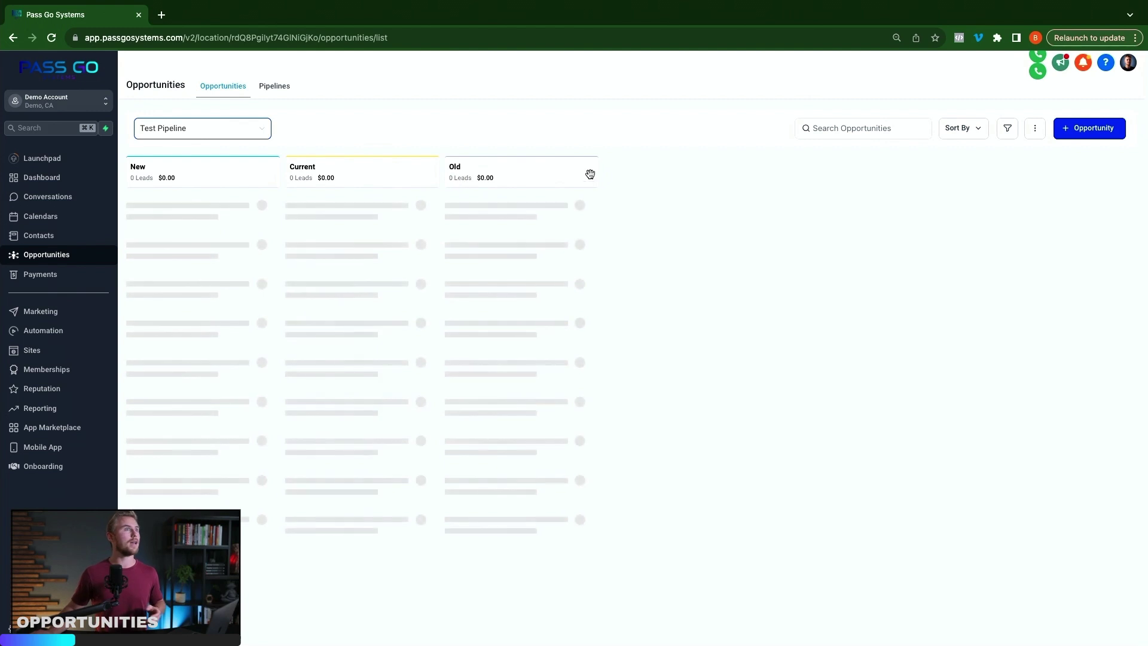
- Start a new opportunity in Test Pipeline for the fifth contact listed, keeping the contact's name as the opportunity name
{"action": "left_click", "coordinate": [1082, 132]}
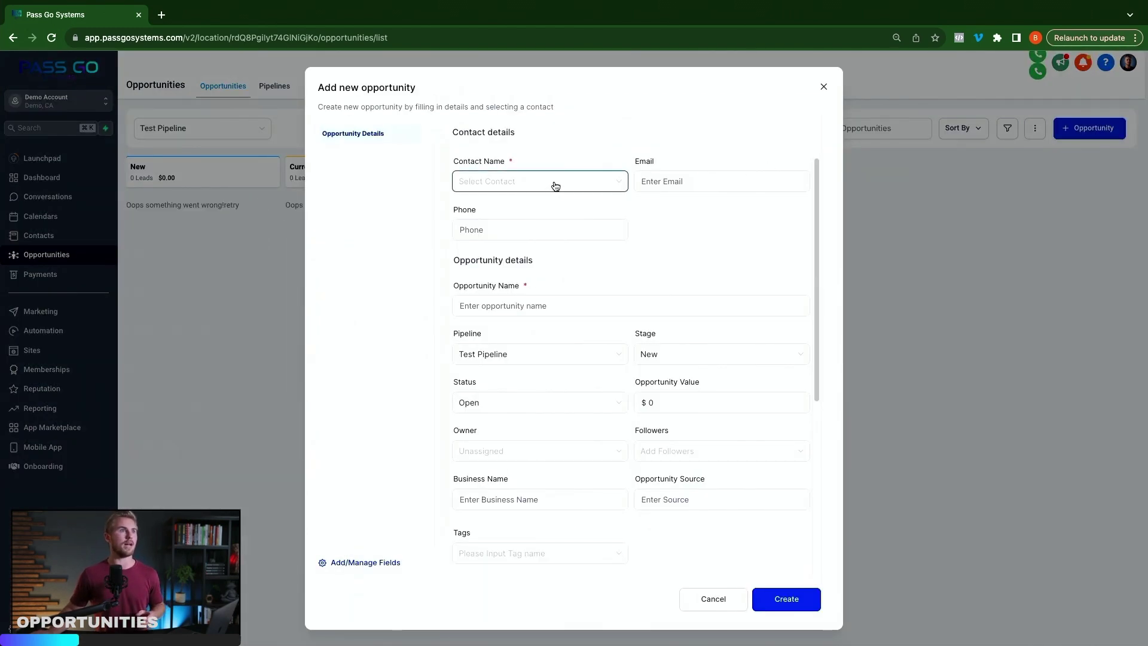
{"action": "left_click", "coordinate": [547, 188]}
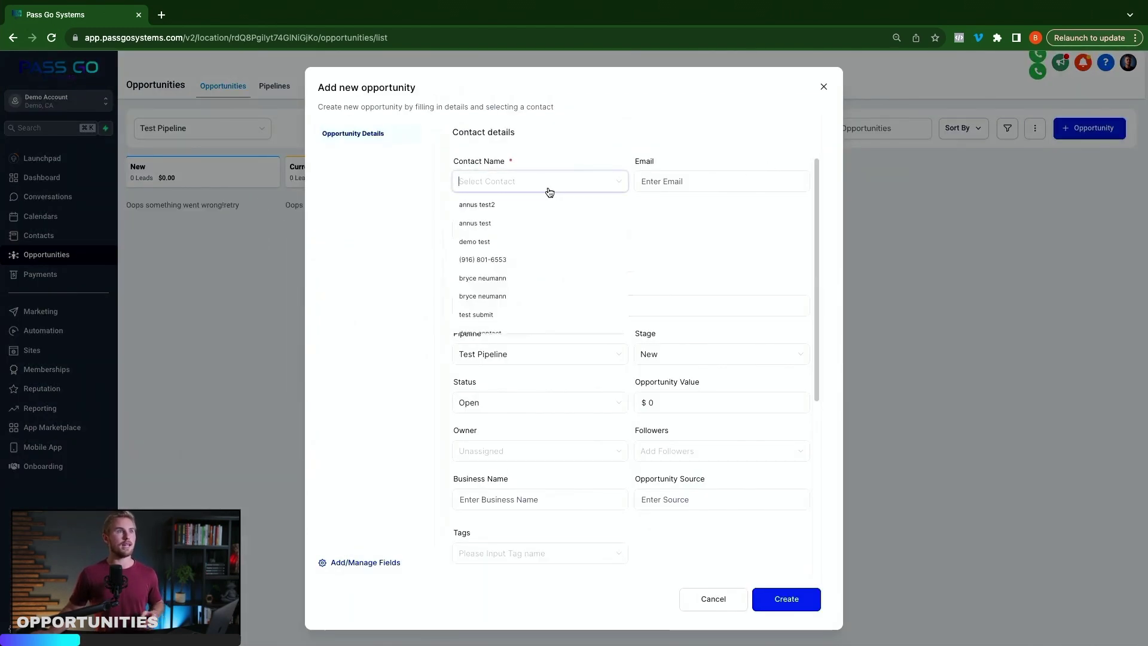
{"action": "left_click", "coordinate": [505, 279]}
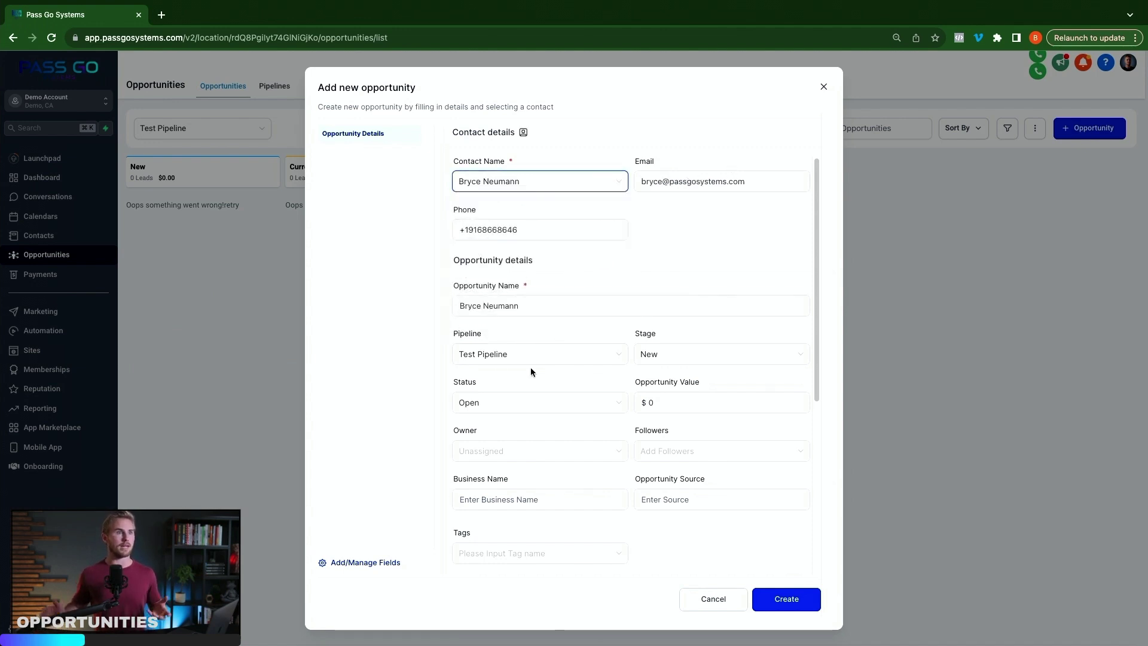
{"action": "left_click", "coordinate": [566, 306]}
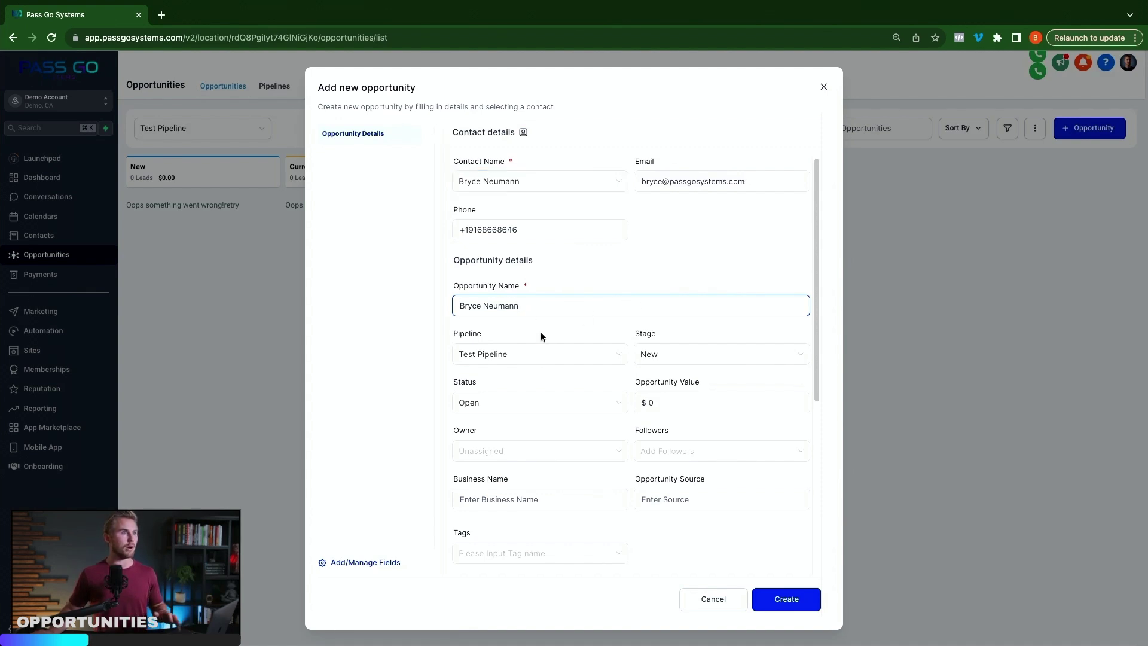
- Keep the opportunity's stage as New and status as Open, and set its value to $3000
{"action": "left_click", "coordinate": [699, 361]}
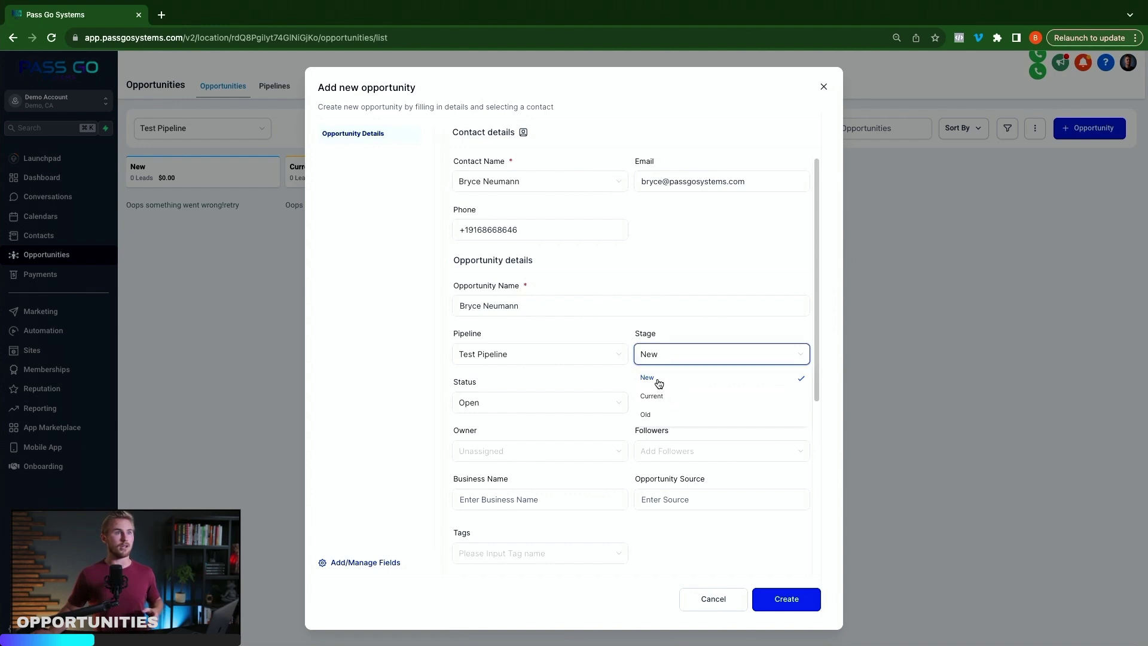
{"action": "left_click", "coordinate": [647, 377]}
{"action": "left_click", "coordinate": [545, 408]}
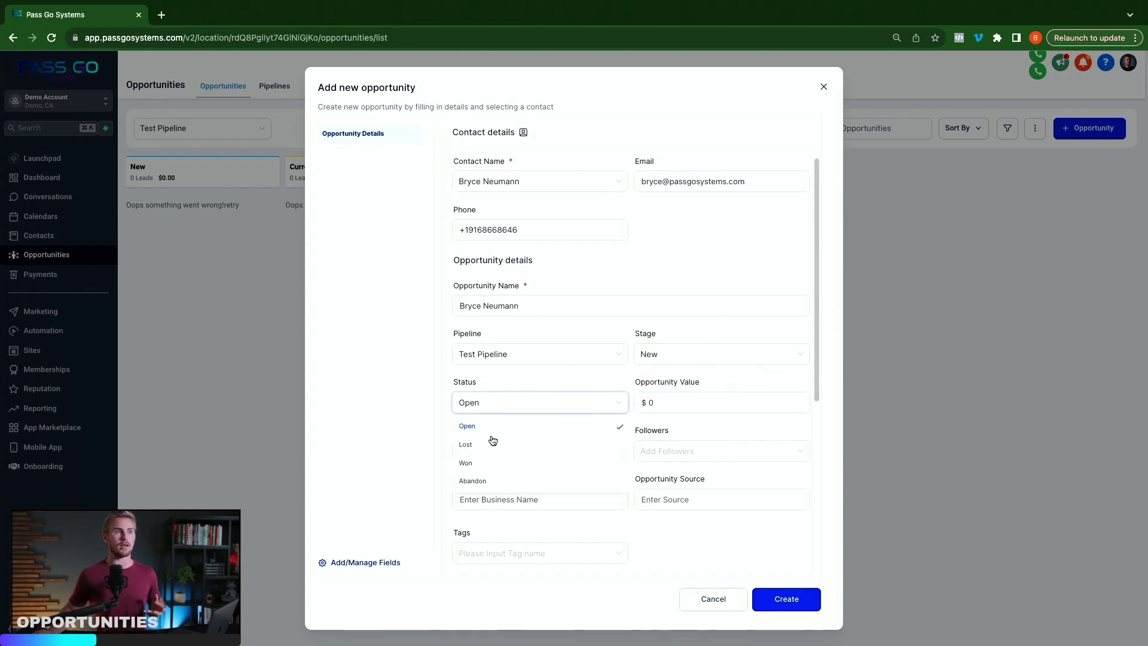
{"action": "left_click", "coordinate": [476, 426]}
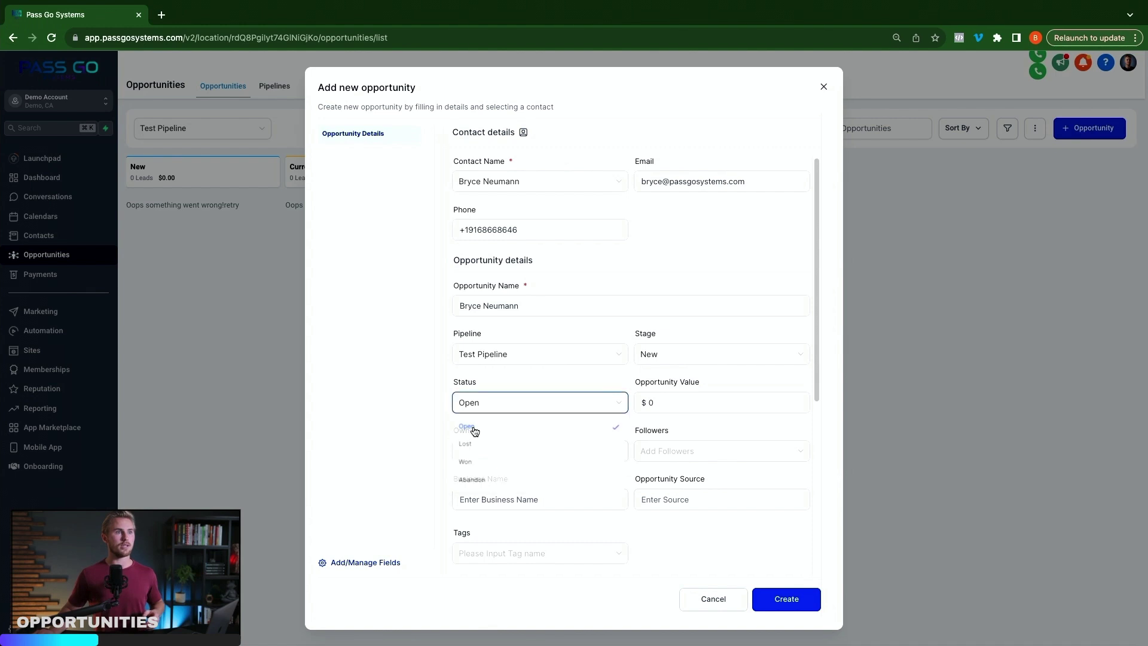
{"action": "left_click", "coordinate": [682, 406]}
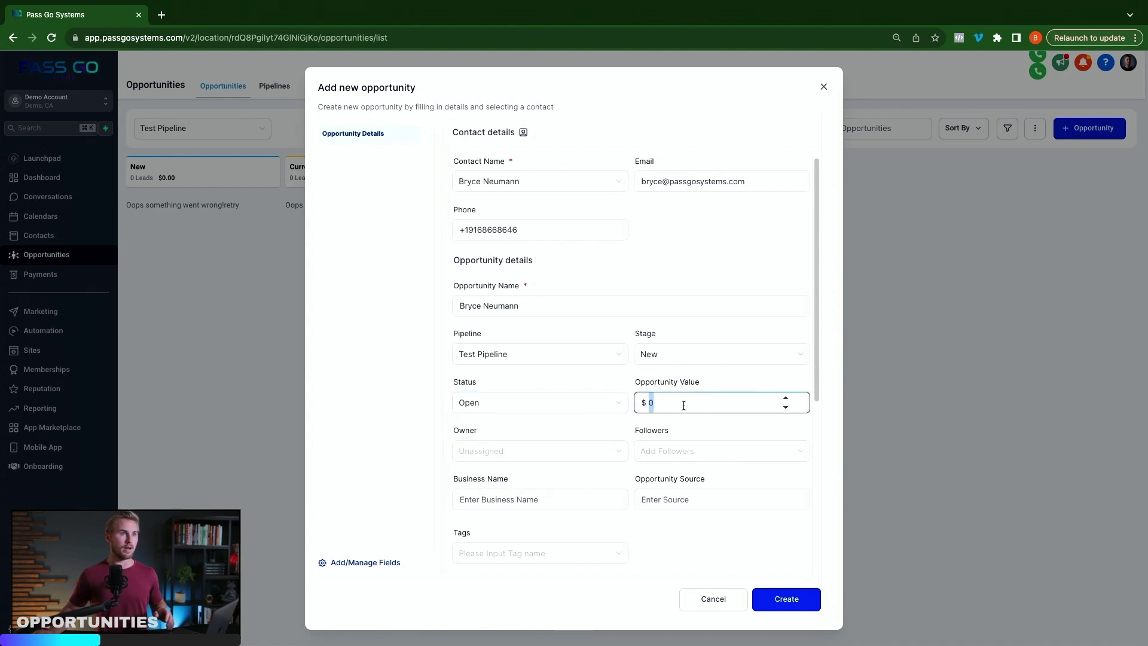
{"action": "type", "text": "3000"}
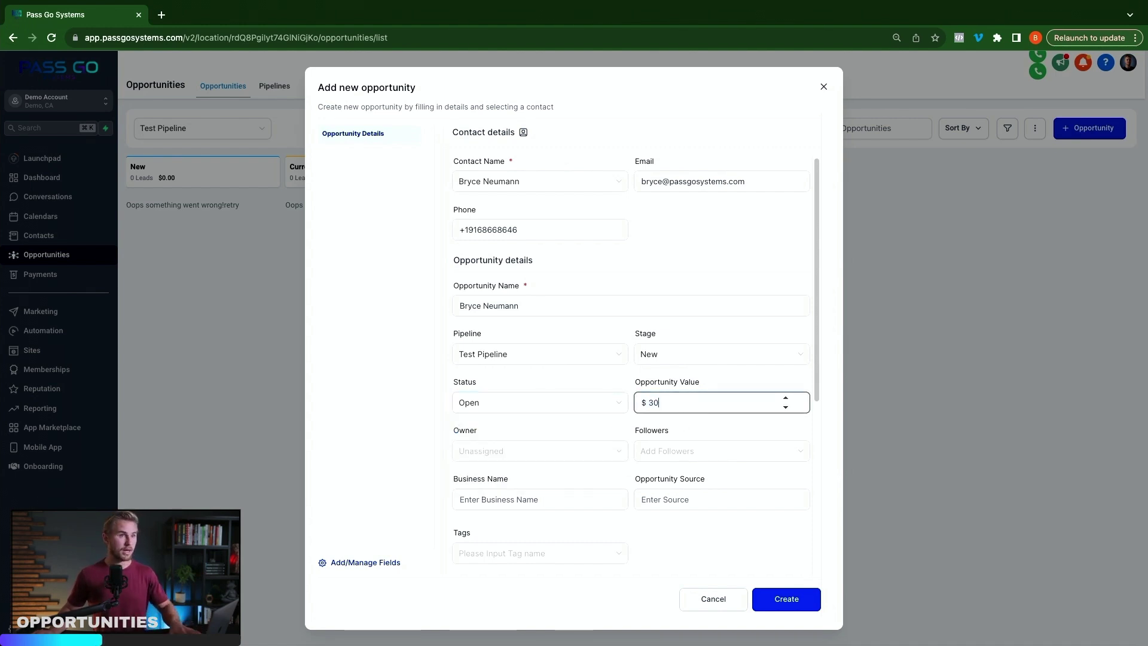
- Assign the first listed user as the opportunity's owner and check the available followers without adding any
{"action": "left_click", "coordinate": [565, 451]}
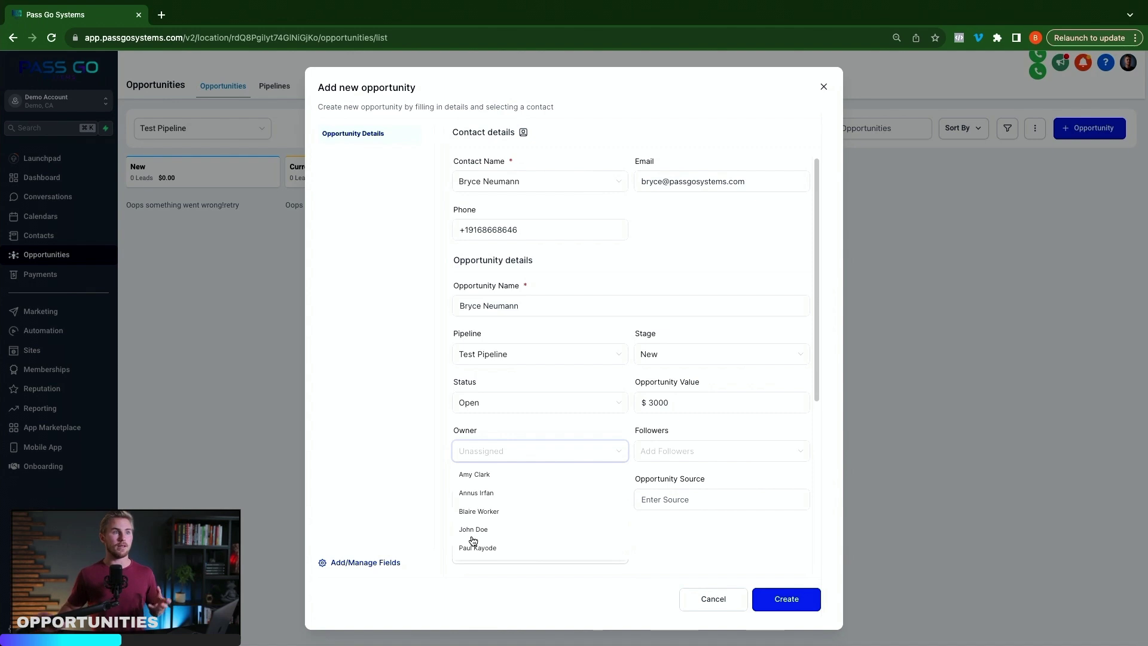
{"action": "left_click", "coordinate": [476, 474]}
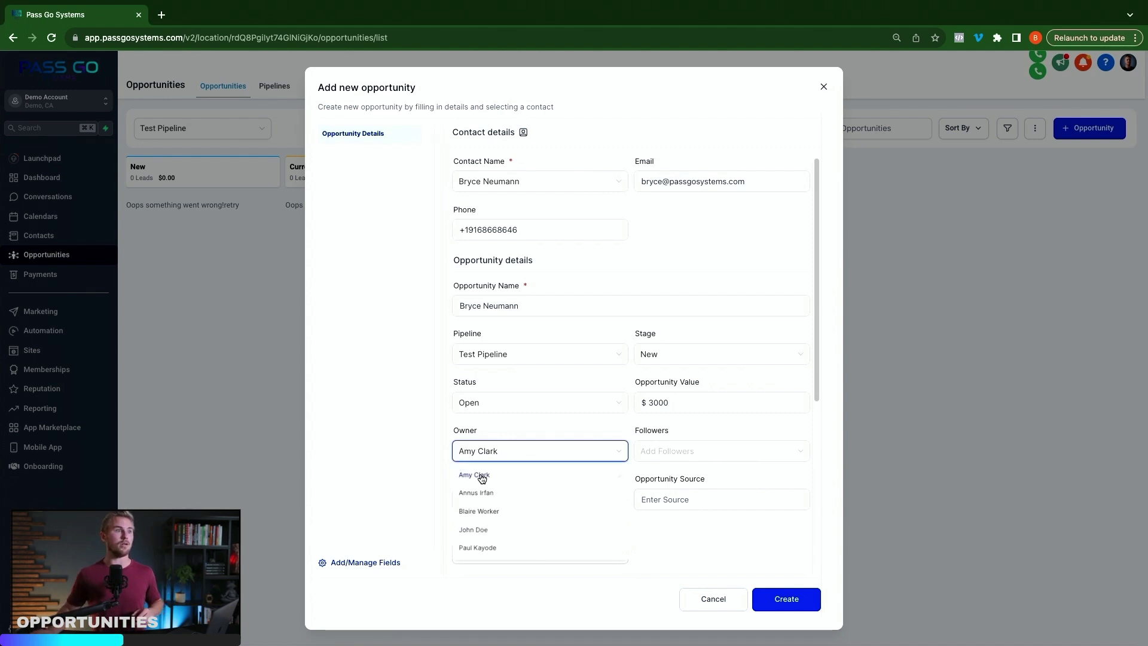
{"action": "left_click", "coordinate": [688, 458]}
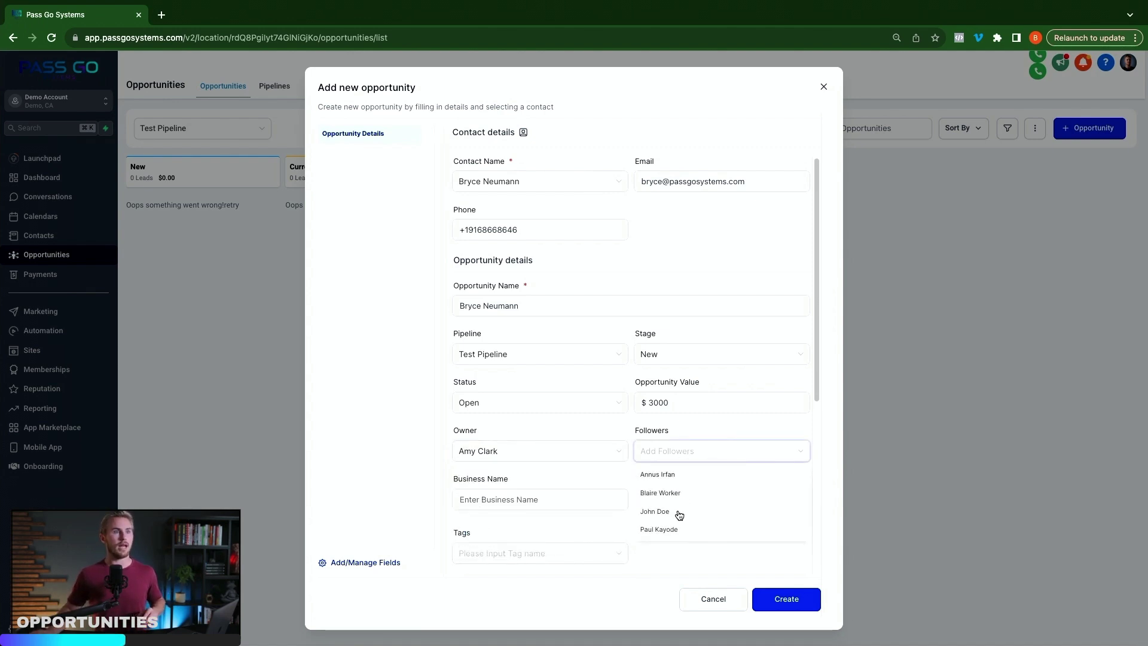
{"action": "left_click", "coordinate": [701, 422]}
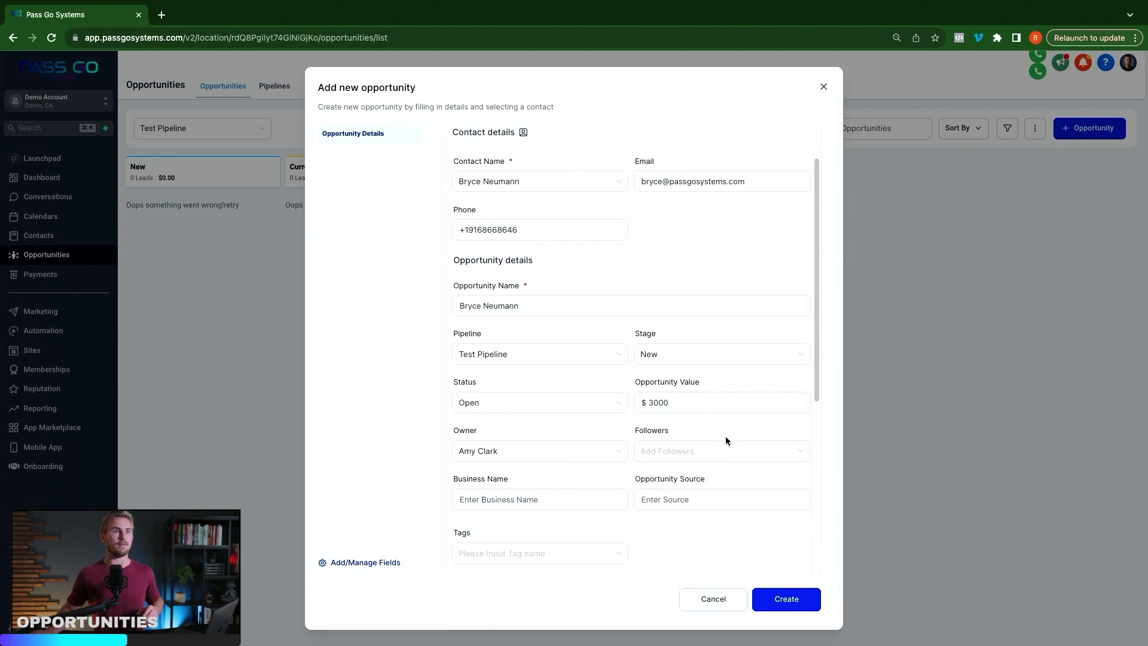
- Tag the opportunity with "new tag", leaving business name and source empty, then create it and close its details
{"action": "left_click", "coordinate": [512, 501]}
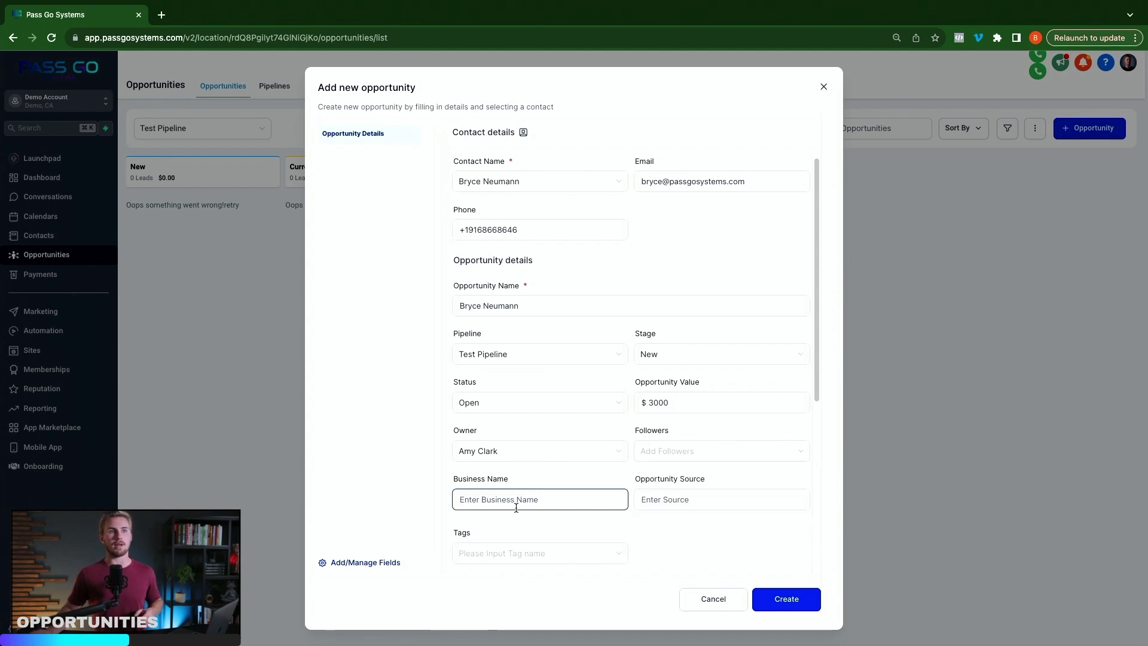
{"action": "left_click", "coordinate": [684, 505]}
{"action": "left_click", "coordinate": [568, 555]}
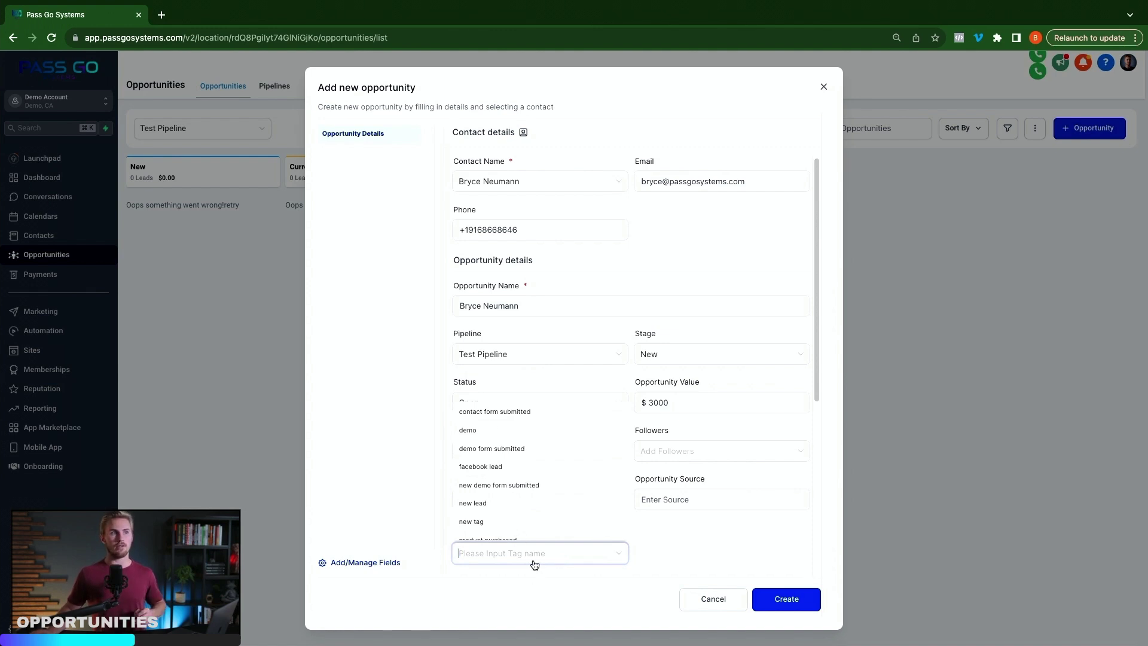
{"action": "left_click", "coordinate": [481, 522]}
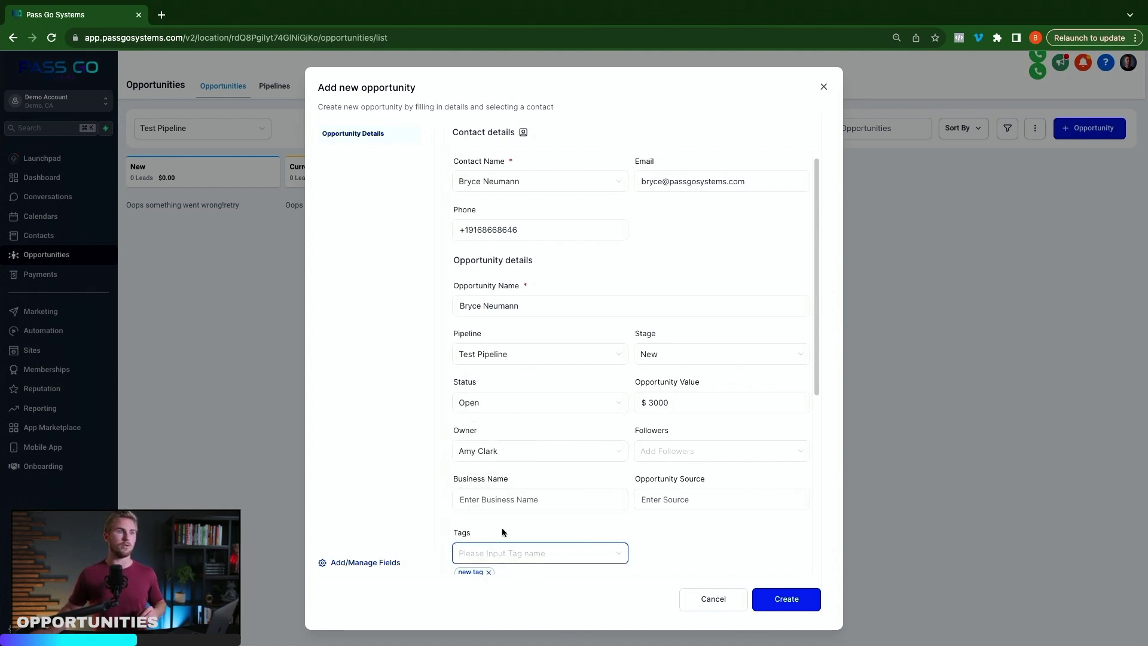
{"action": "scroll", "coordinate": [684, 532], "scroll_direction": "down", "scroll_amount": 1}
{"action": "left_click", "coordinate": [779, 601]}
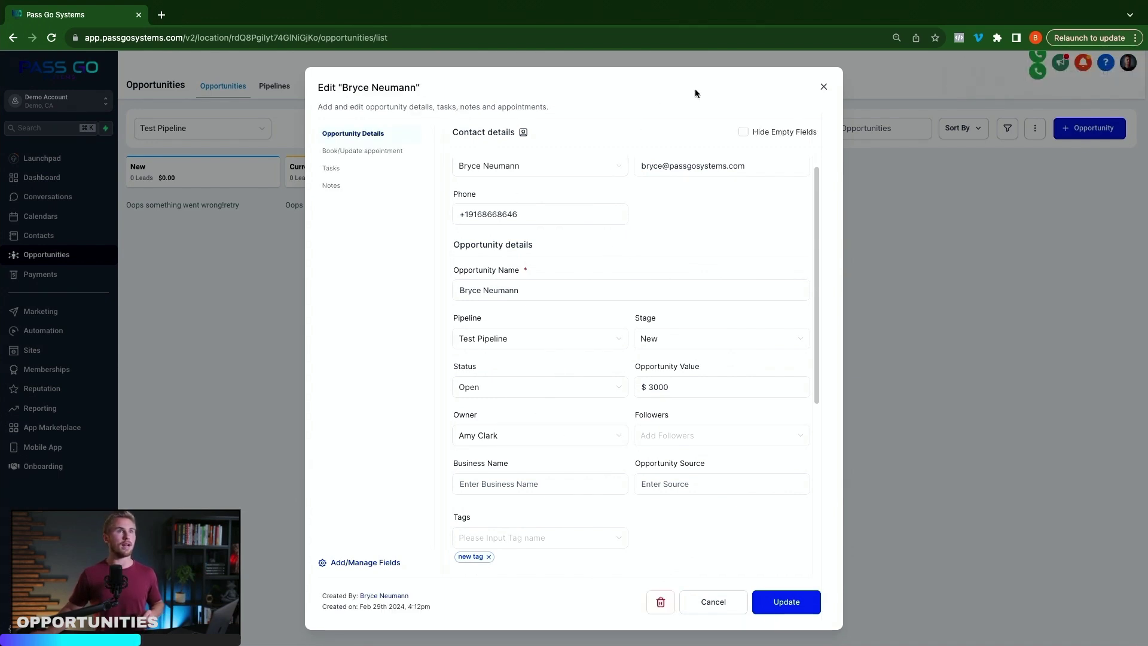
{"action": "left_click", "coordinate": [824, 88]}
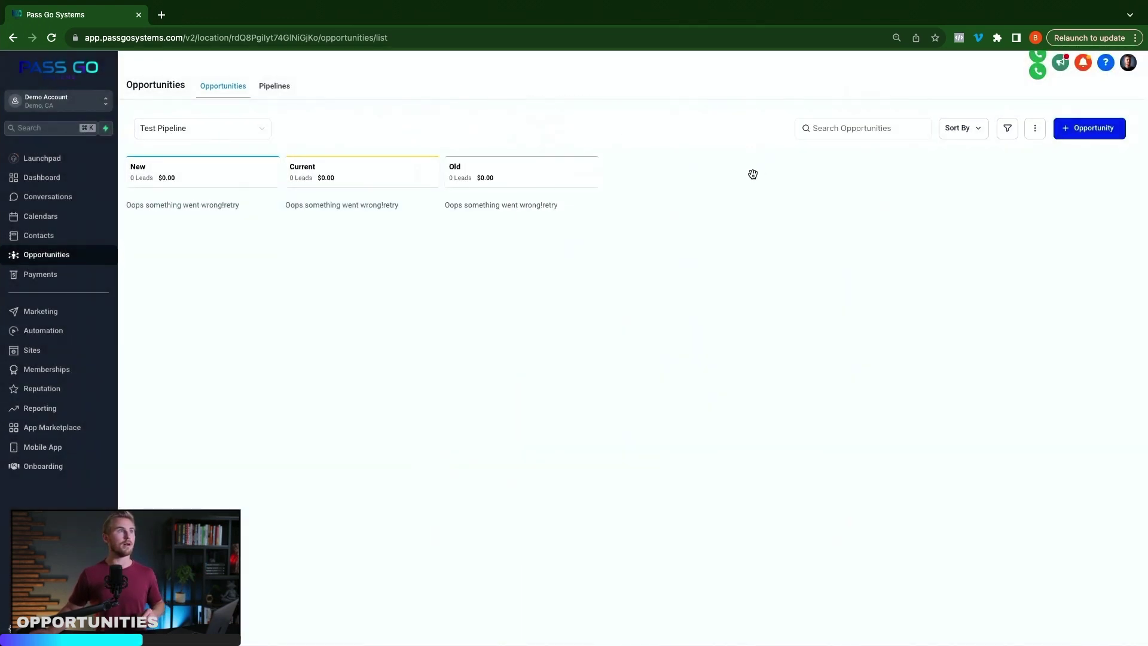
- Return to the opportunities board via Contacts and create another $3000 opportunity for the same contact in Test Pipeline's New stage
{"action": "left_click", "coordinate": [62, 242]}
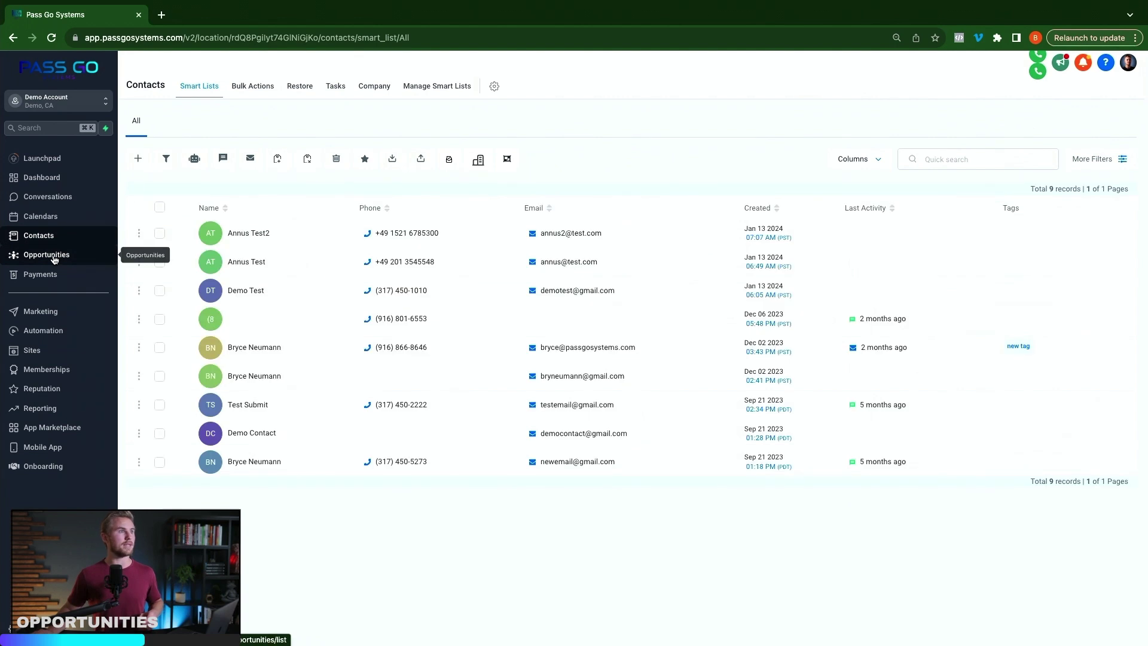
{"action": "left_click", "coordinate": [53, 255]}
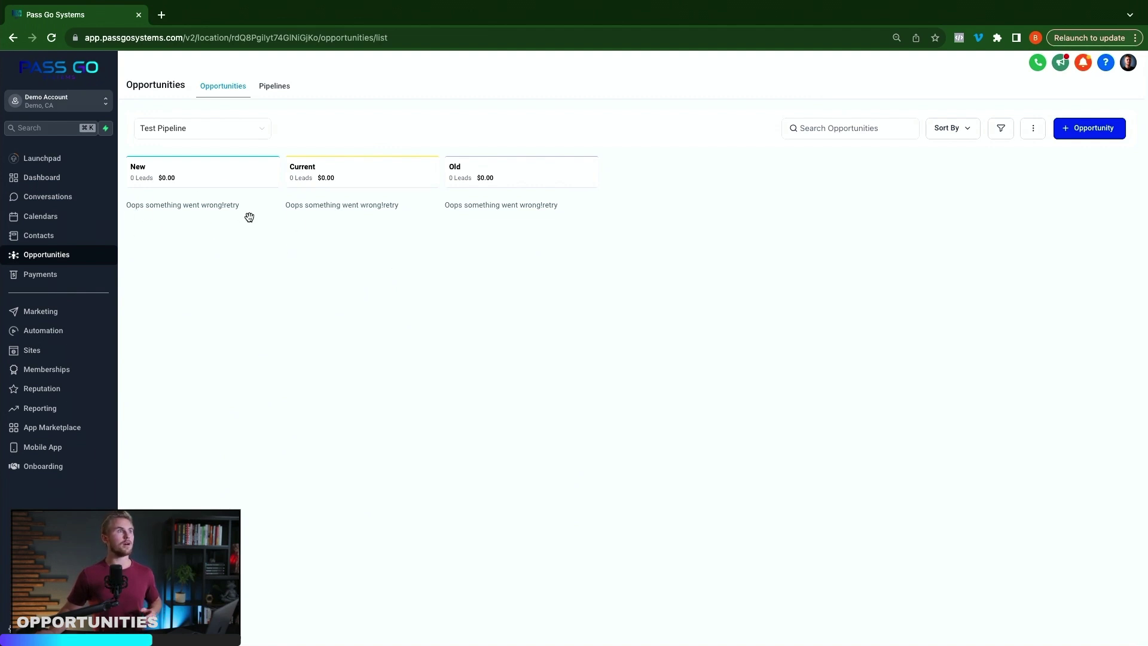
{"action": "left_click", "coordinate": [1101, 128]}
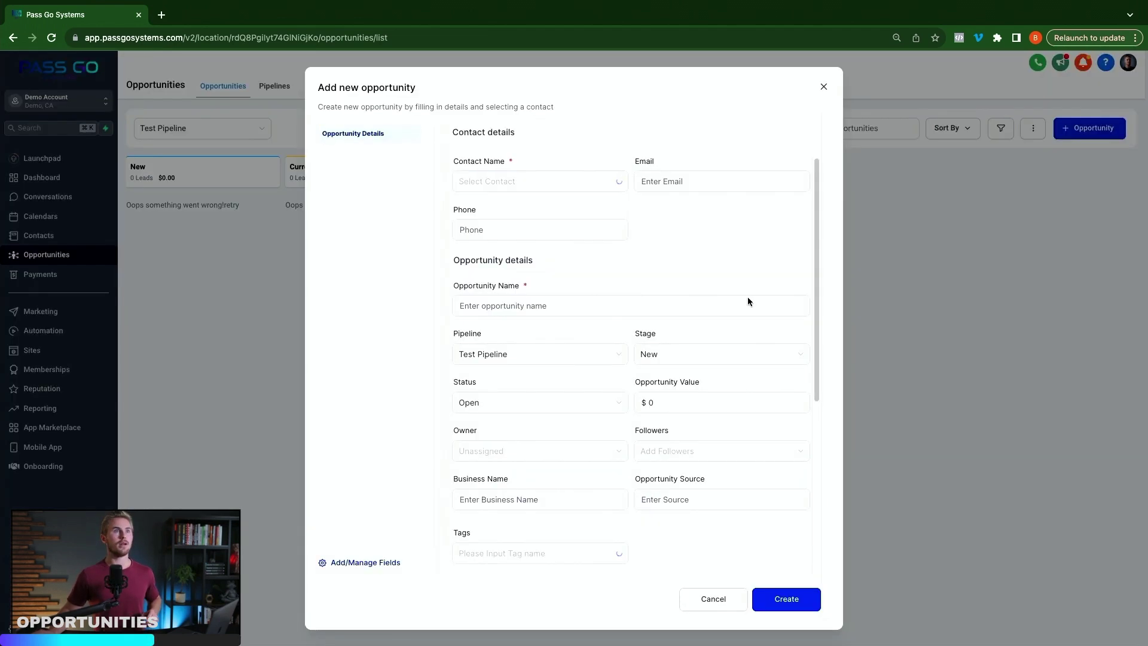
{"action": "left_click", "coordinate": [538, 181]}
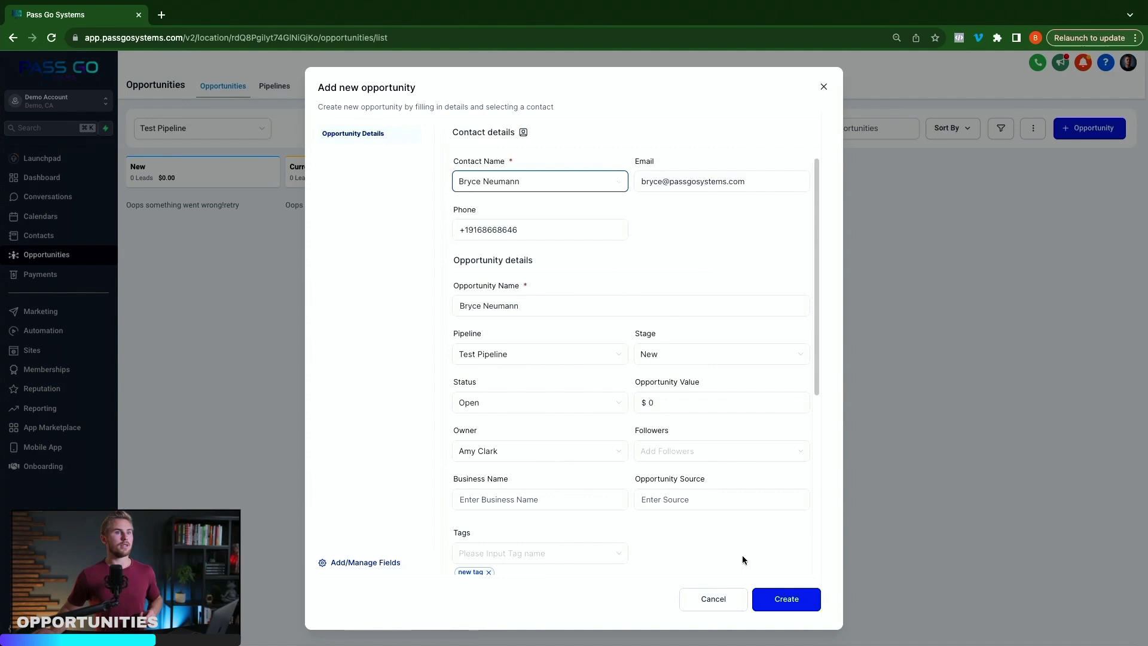
{"action": "left_click", "coordinate": [662, 397]}
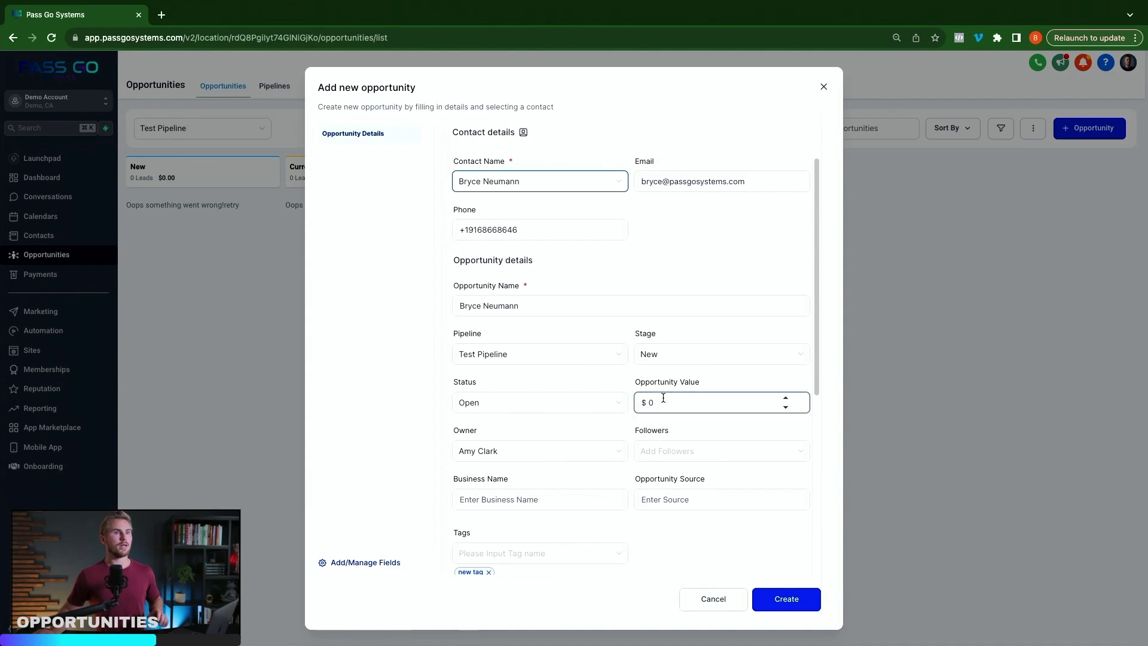
{"action": "double_click", "coordinate": [662, 397]}
{"action": "type", "text": "3000"}
{"action": "key", "text": "Return"}
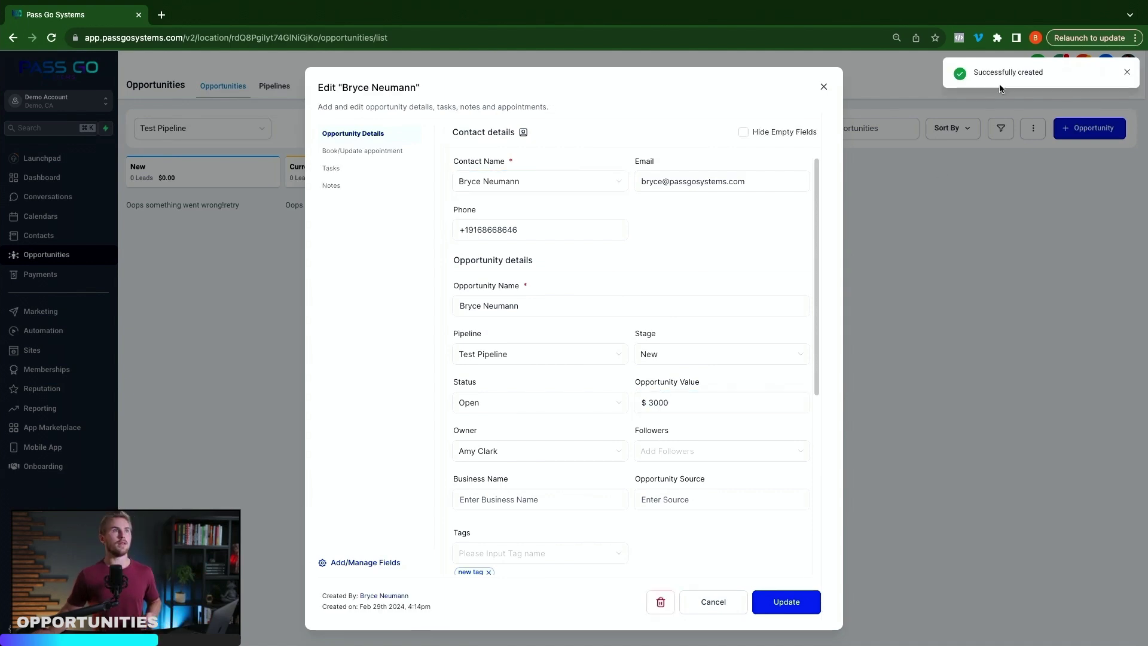
{"action": "left_click", "coordinate": [824, 87]}
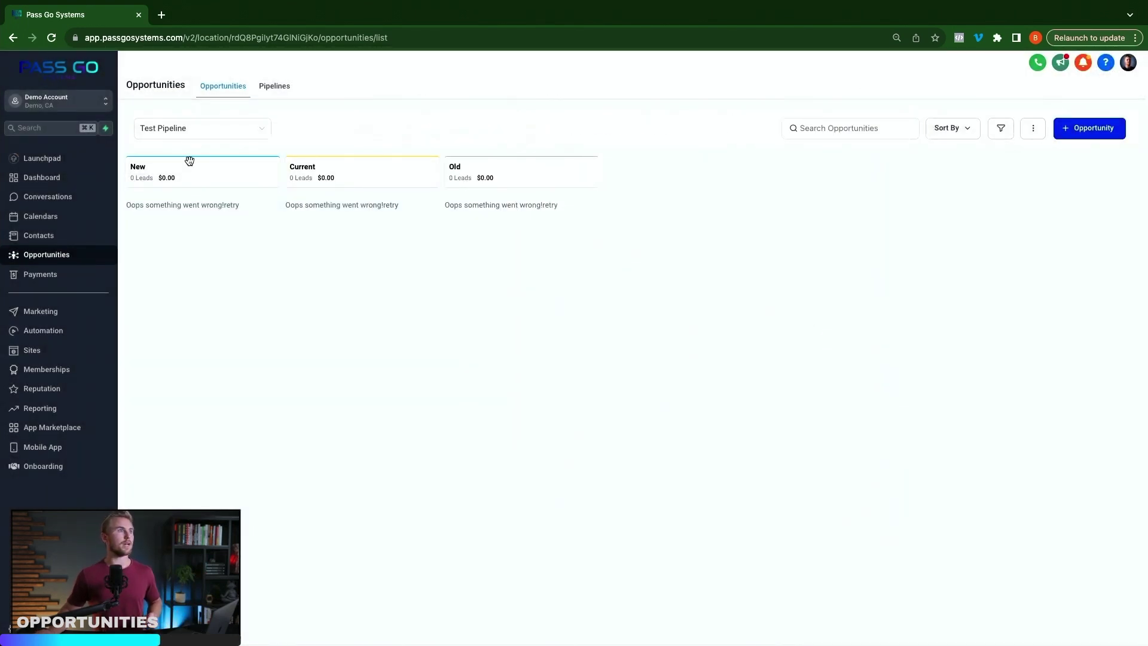
- Recheck the opportunities board after a visit to Contacts, and view the dashboard's opportunity and funnel charts
{"action": "left_click", "coordinate": [32, 237]}
{"action": "left_click", "coordinate": [51, 256]}
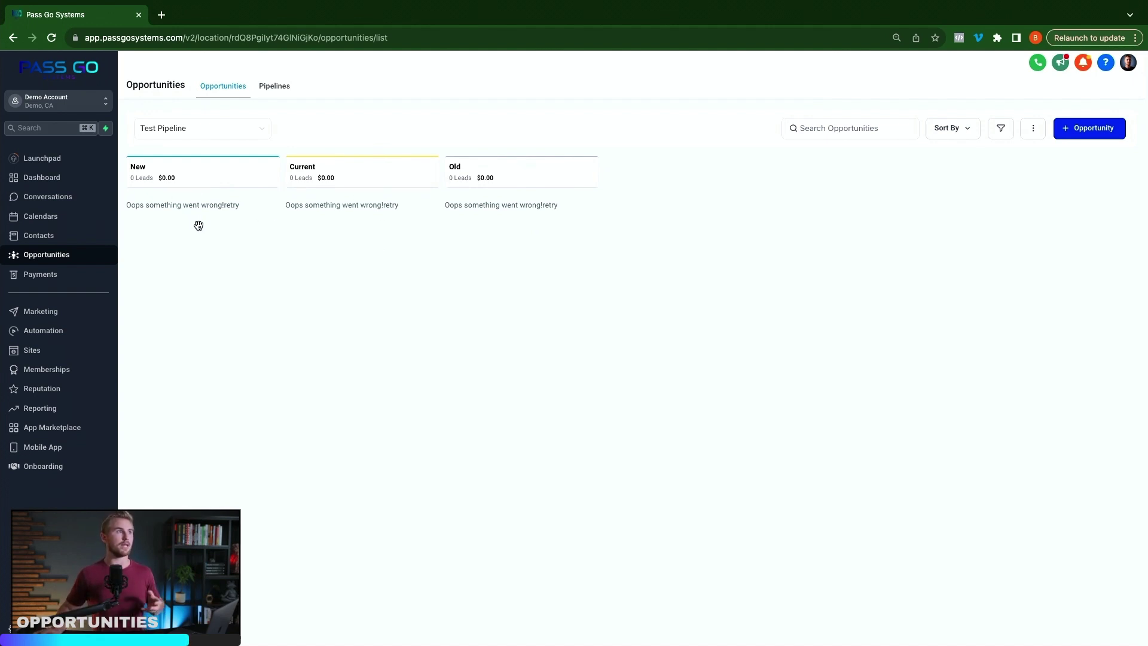
{"action": "left_click", "coordinate": [52, 182]}
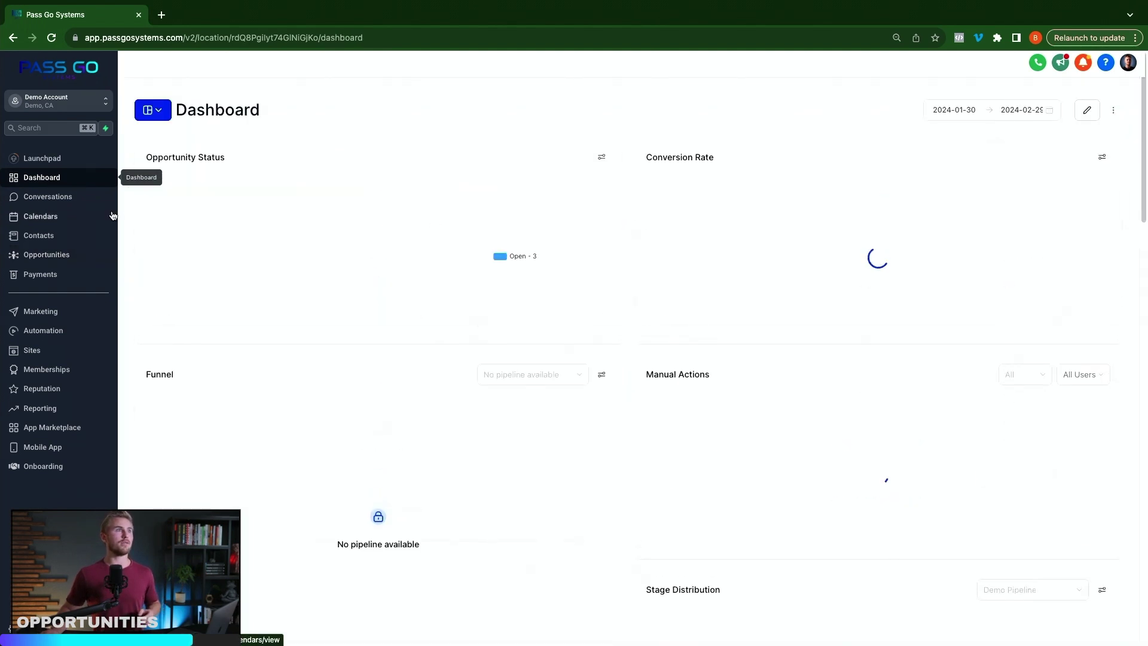
{"action": "scroll", "coordinate": [614, 315], "scroll_direction": "down", "scroll_amount": 1}
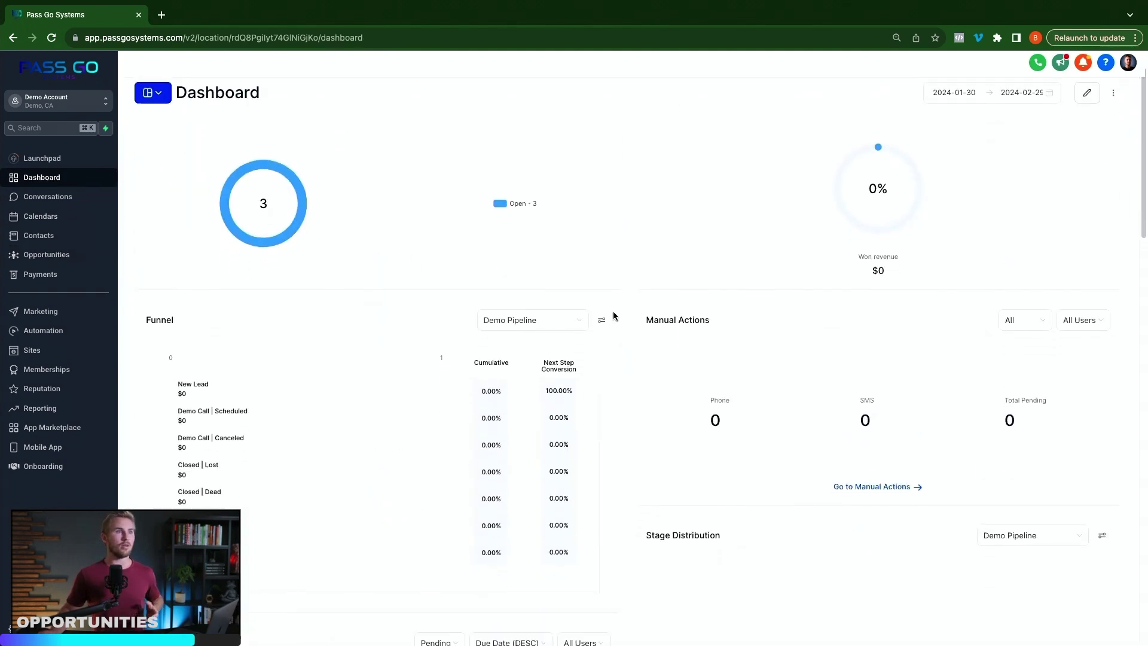
- Set the dashboard's Funnel chart to Test Pipeline and examine its stages and the opportunity status chart
{"action": "scroll", "coordinate": [614, 315], "scroll_direction": "down", "scroll_amount": 1}
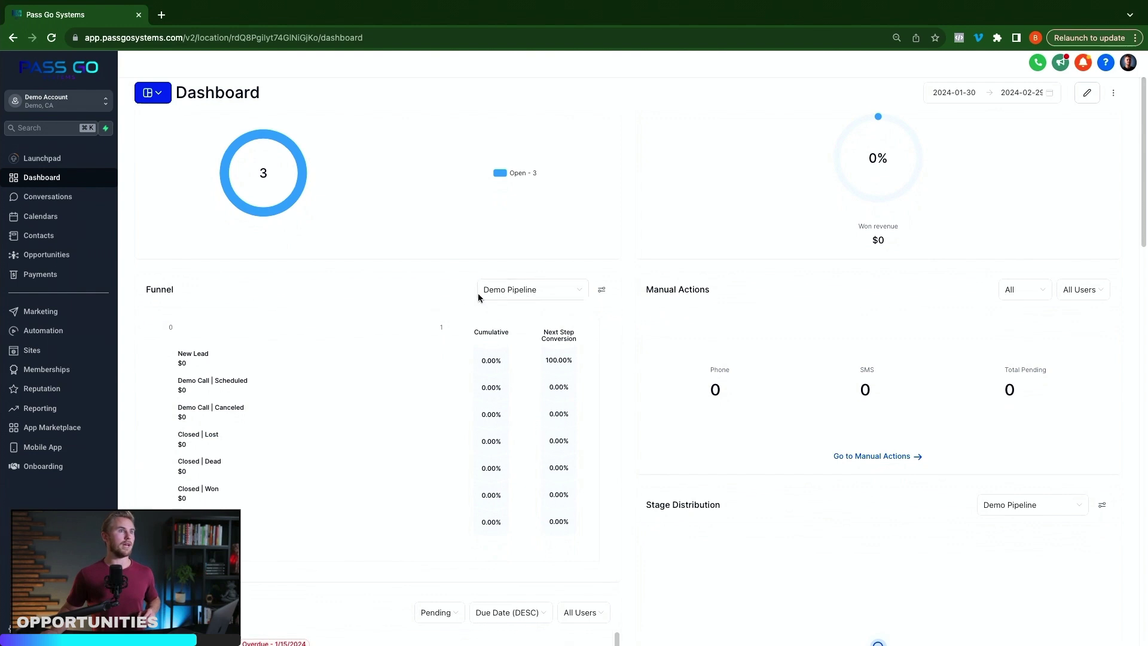
{"action": "left_click", "coordinate": [508, 289]}
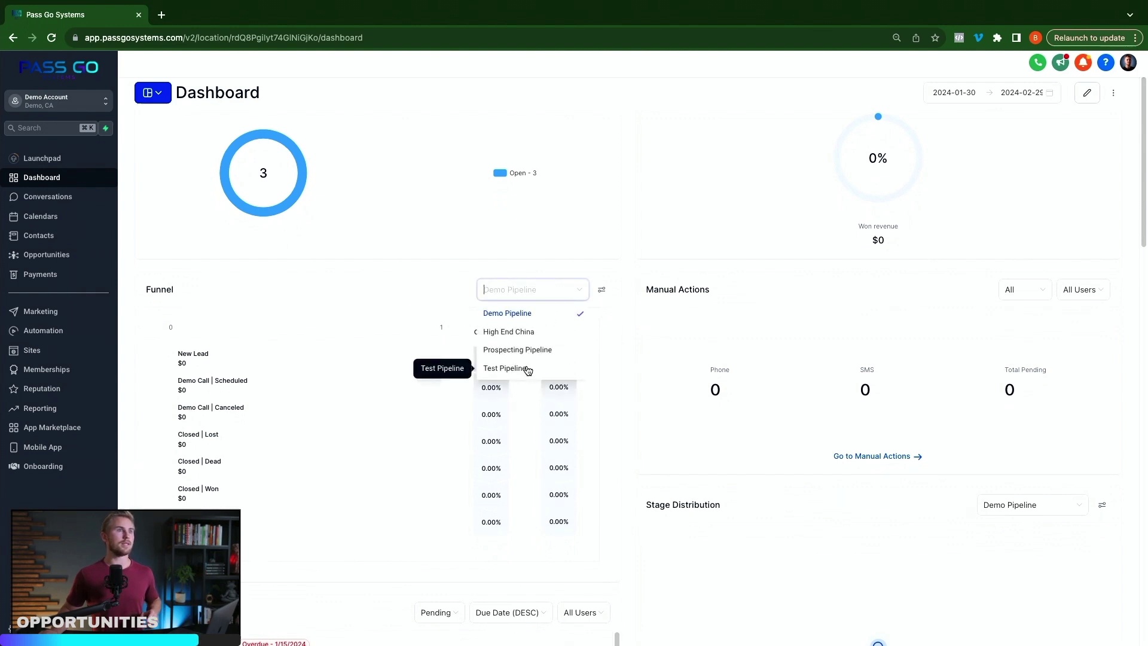
{"action": "left_click", "coordinate": [527, 368]}
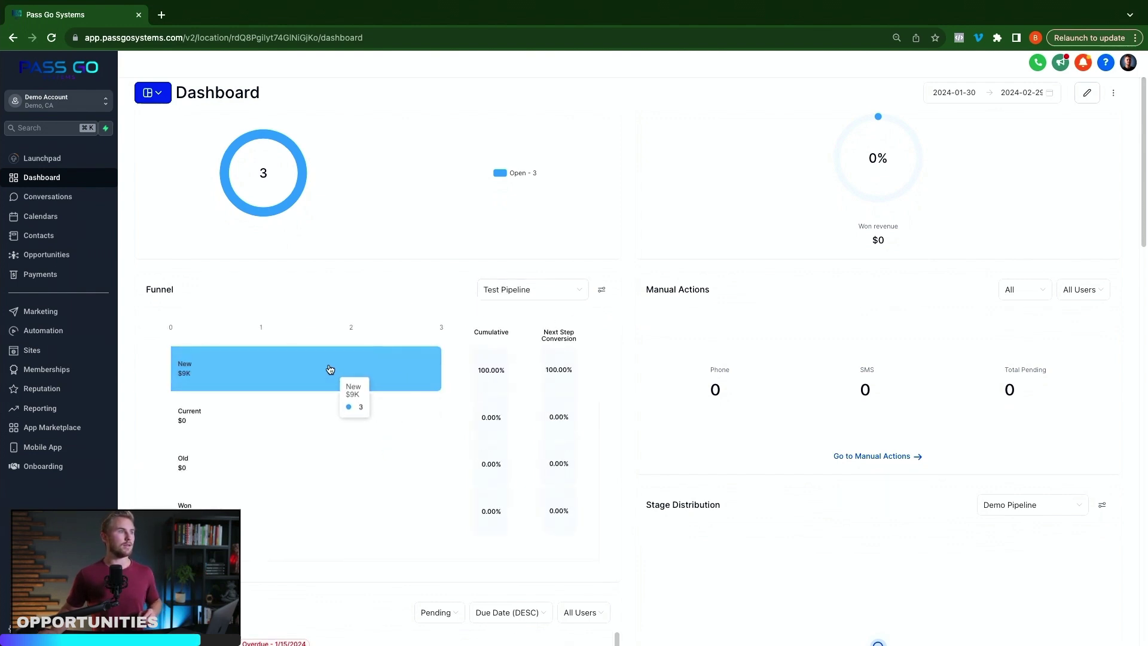
{"action": "scroll", "coordinate": [330, 369], "scroll_direction": "down", "scroll_amount": 2}
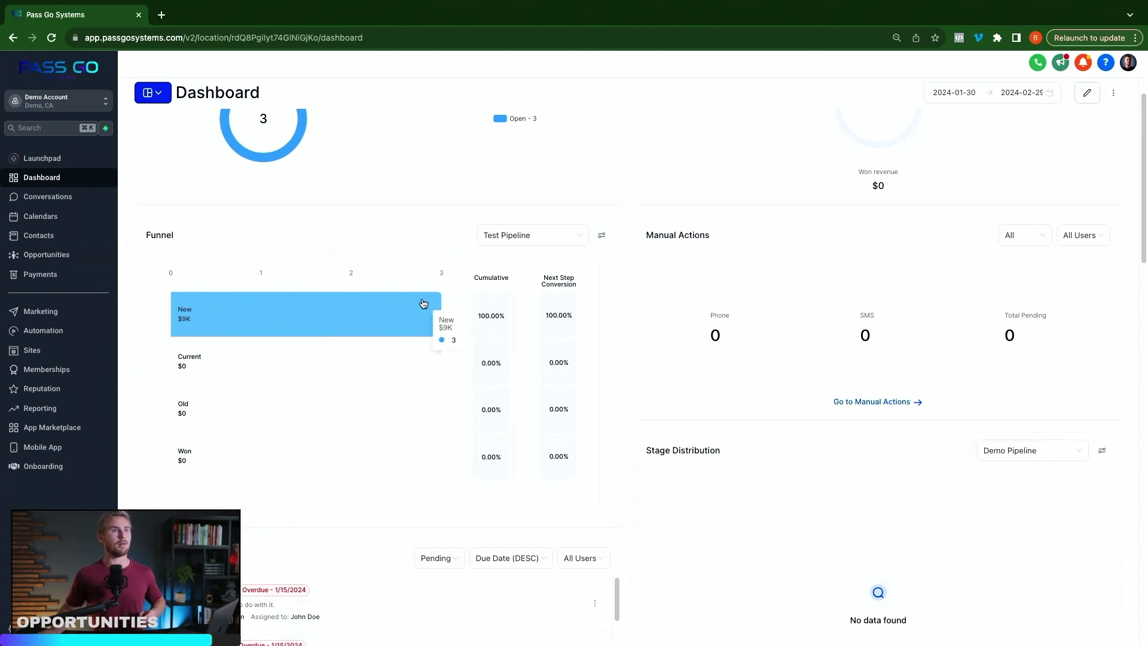
{"action": "scroll", "coordinate": [394, 309], "scroll_direction": "down", "scroll_amount": 1}
{"action": "scroll", "coordinate": [359, 313], "scroll_direction": "up", "scroll_amount": 1}
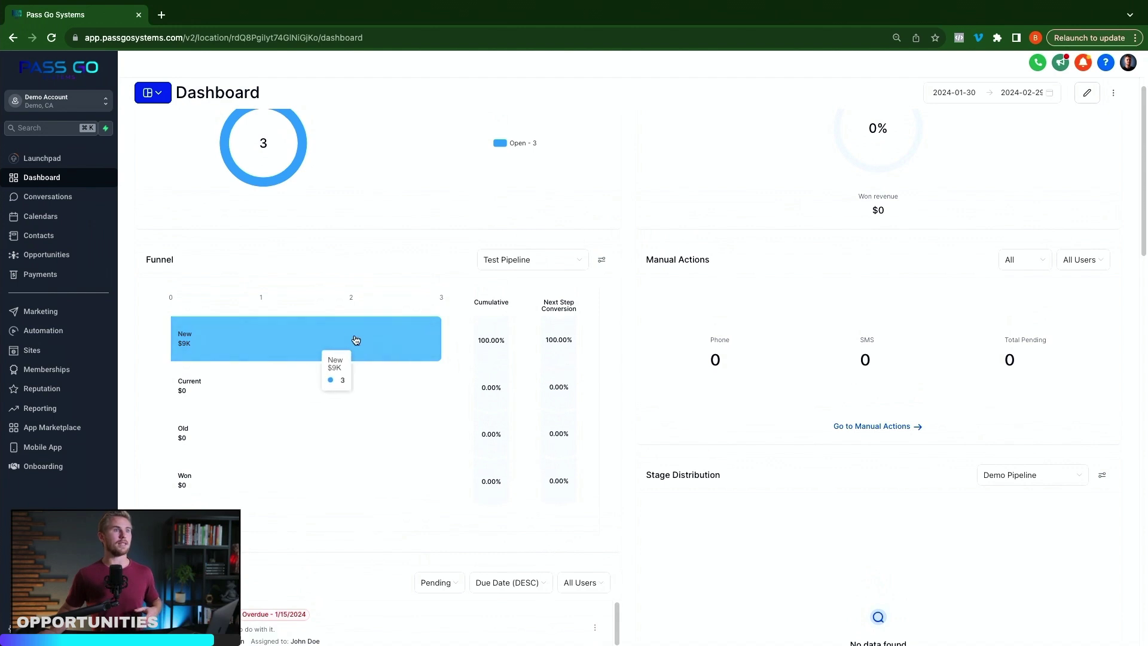
{"action": "scroll", "coordinate": [354, 339], "scroll_direction": "up", "scroll_amount": 3}
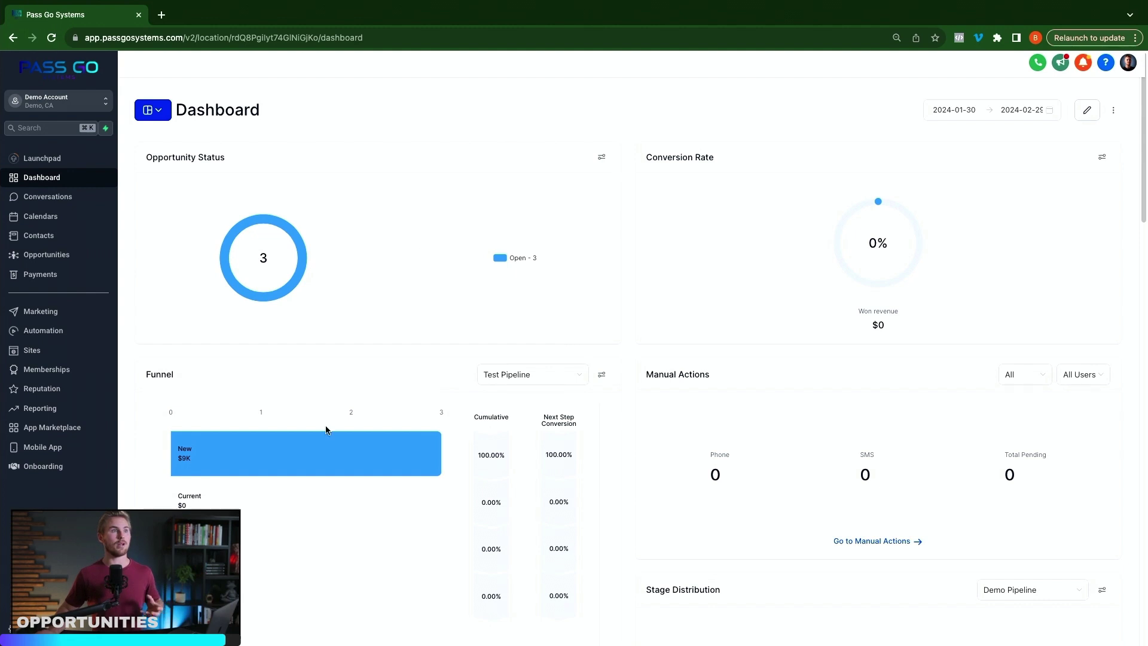
- Go from Opportunities to Payments and view the Invoices, Recurring Templates and Invoice Templates pages
{"action": "left_click", "coordinate": [52, 260]}
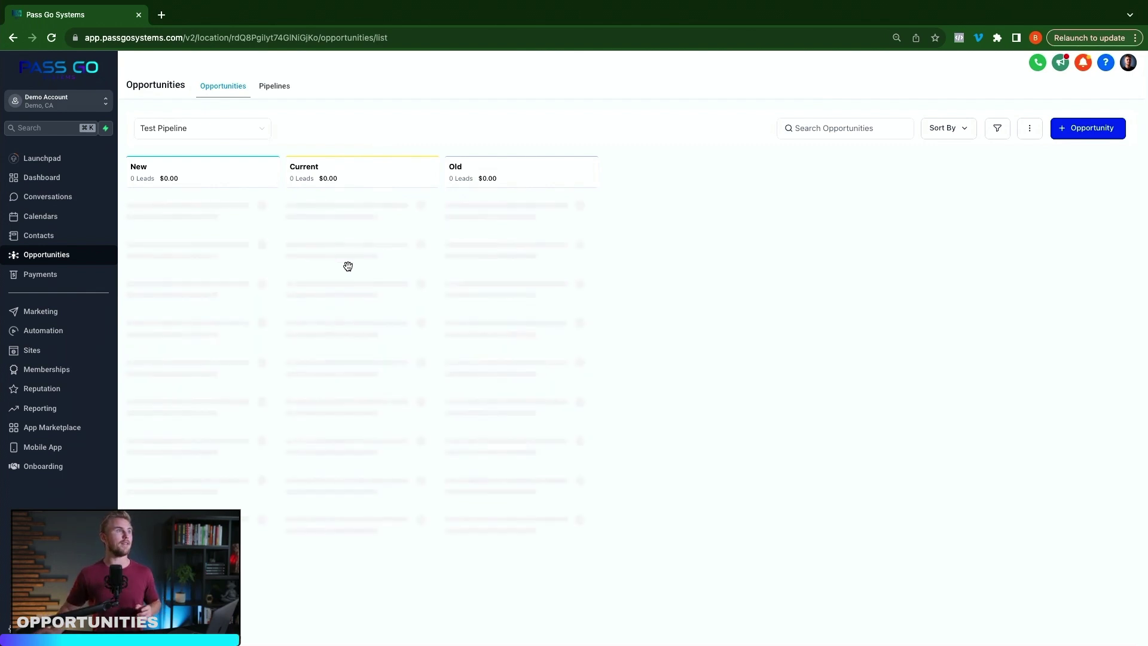
{"action": "left_click", "coordinate": [51, 278]}
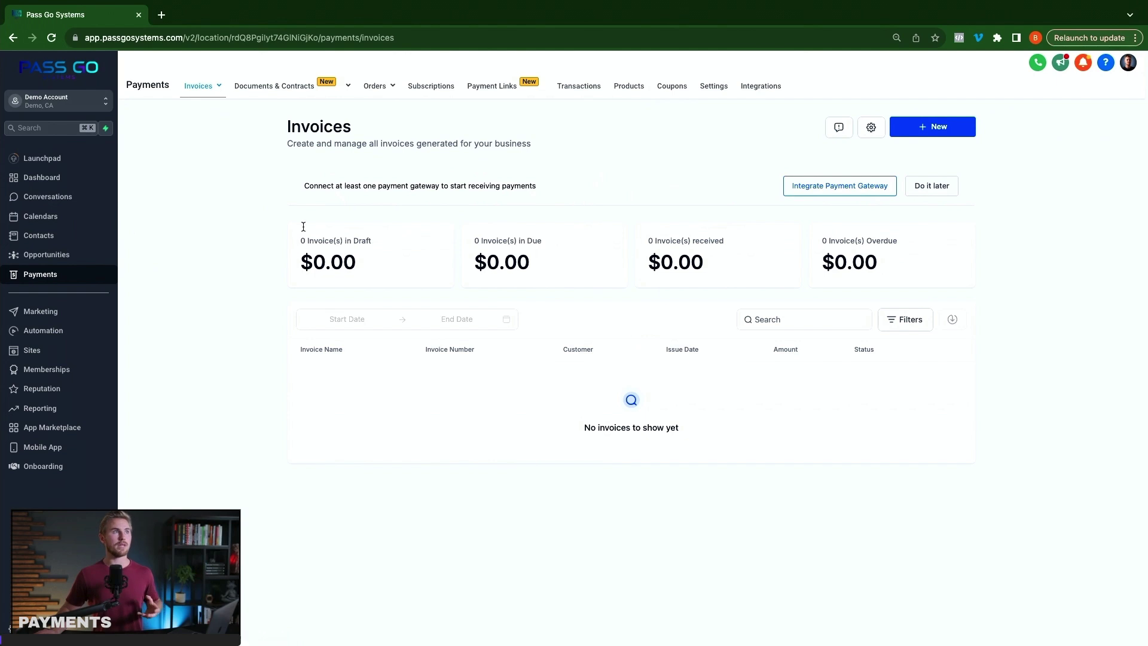
{"action": "mouse_move", "coordinate": [201, 90]}
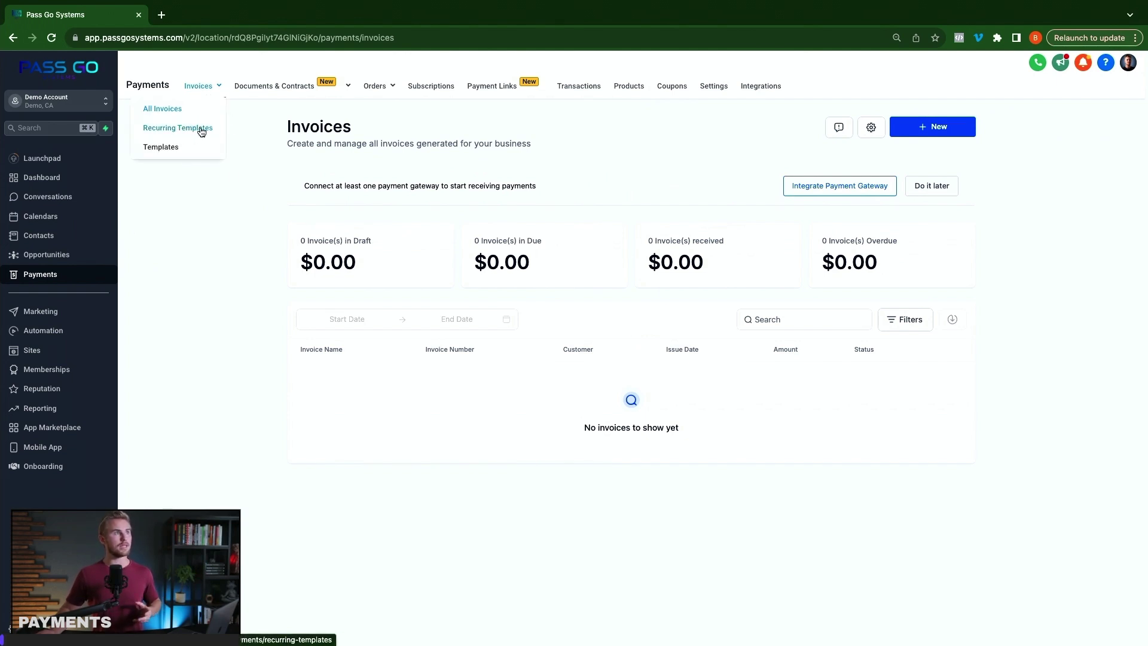
{"action": "left_click", "coordinate": [170, 130]}
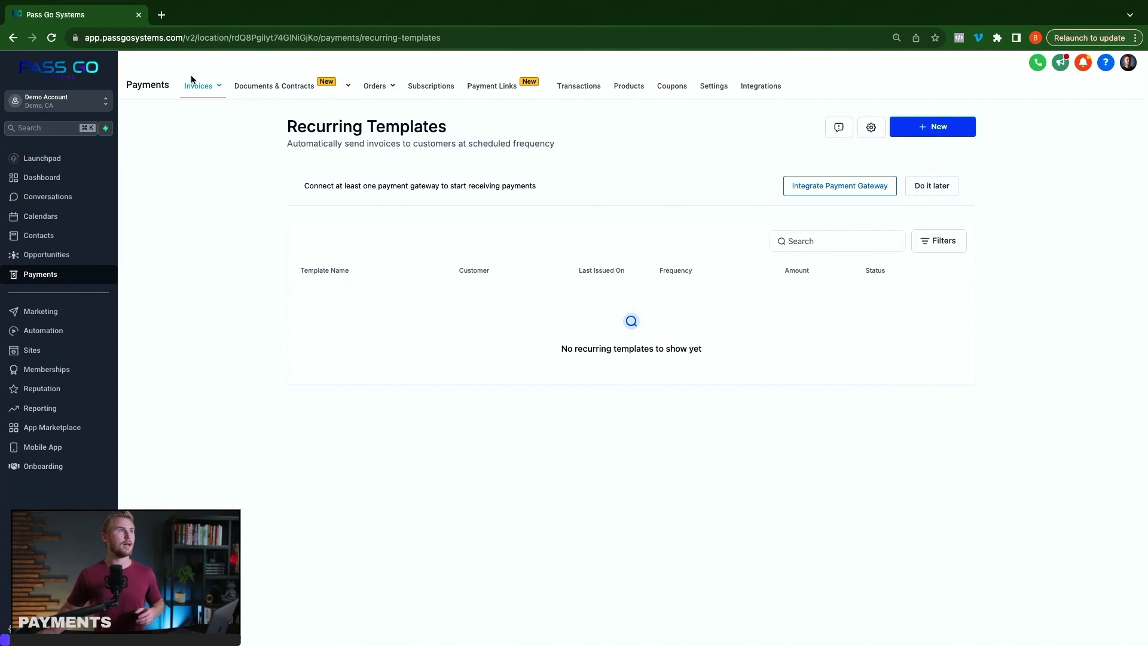
{"action": "left_click", "coordinate": [162, 149]}
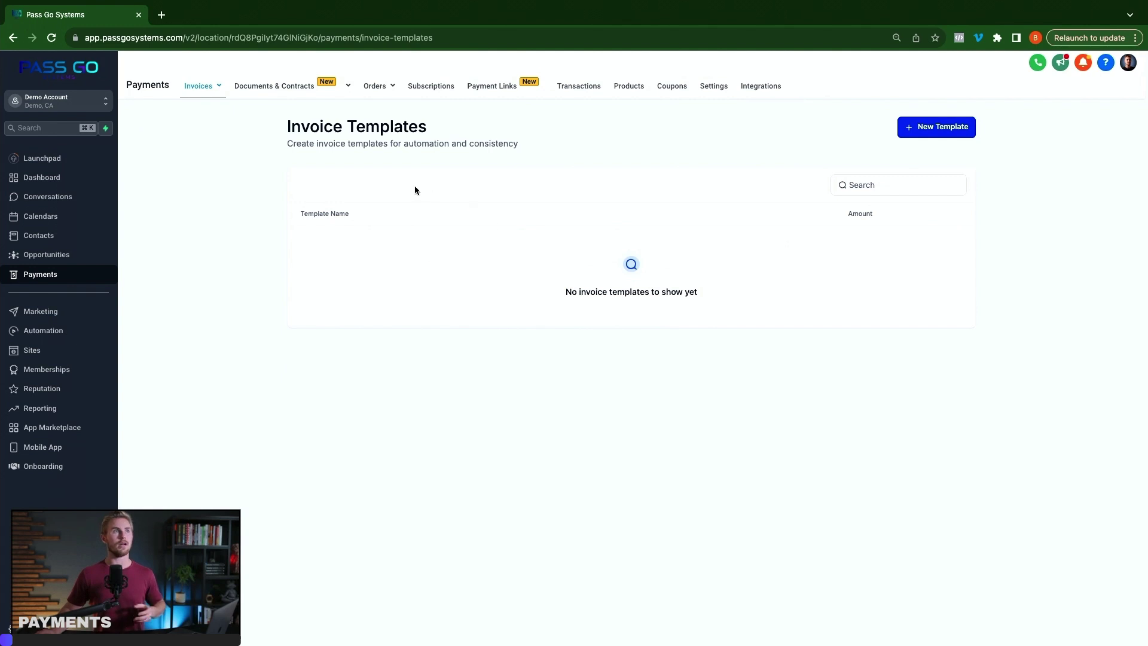
{"action": "mouse_move", "coordinate": [198, 86]}
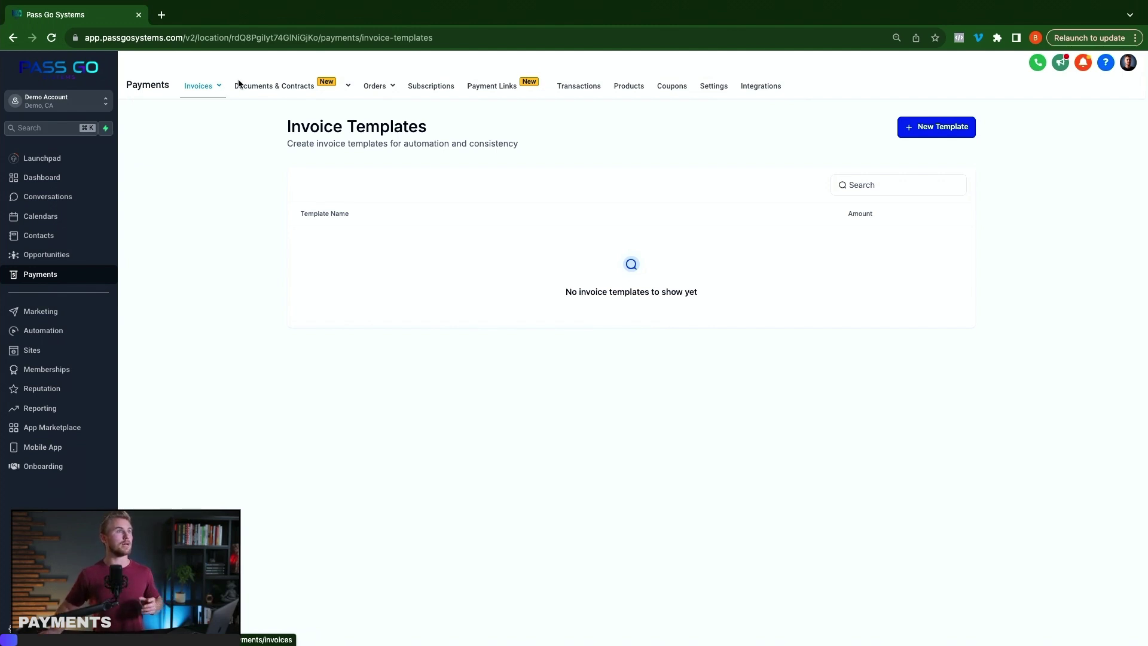
- Create a blank proposal, estimate or contract from scratch in the Documents & Contracts area of Payments
{"action": "mouse_move", "coordinate": [255, 90]}
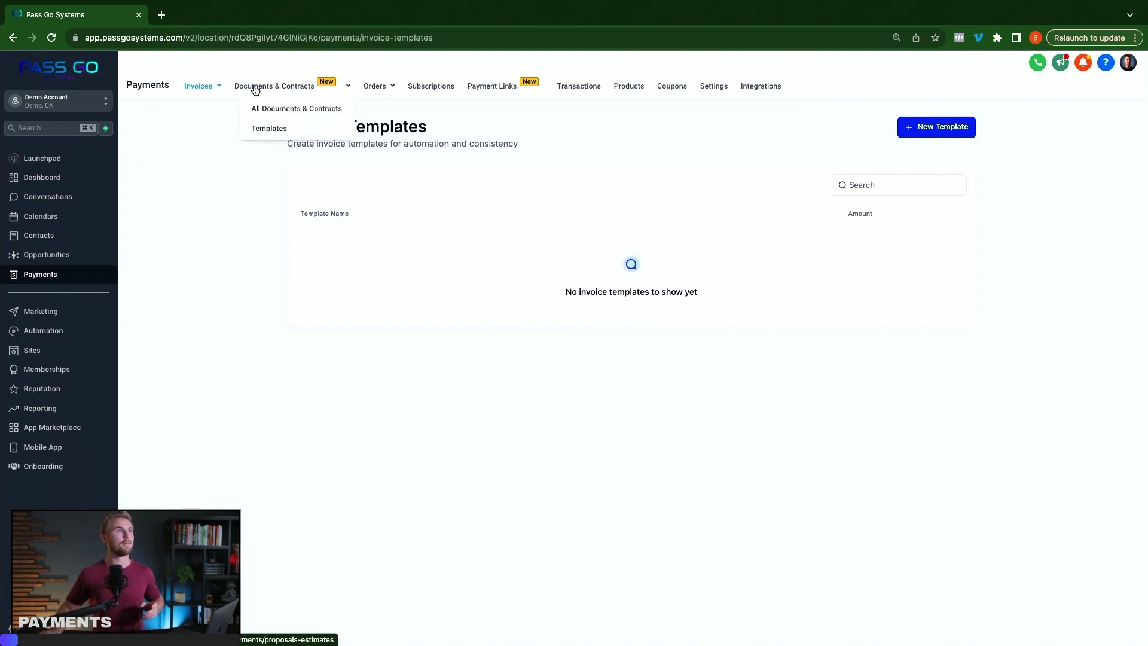
{"action": "left_click", "coordinate": [293, 114]}
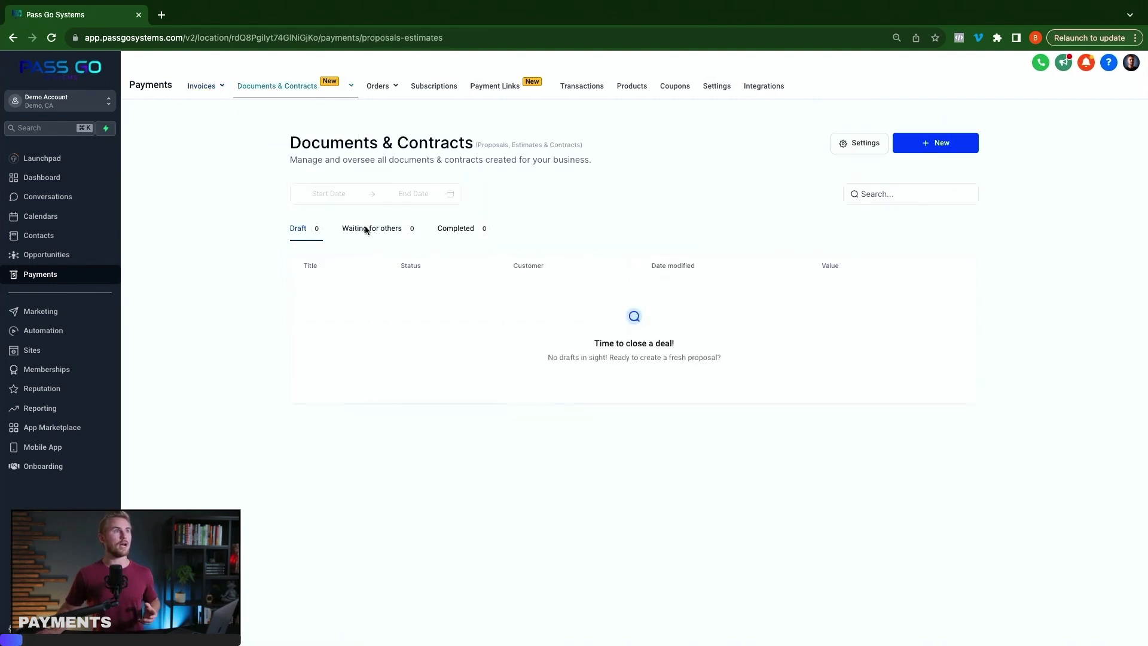
{"action": "left_click", "coordinate": [907, 145]}
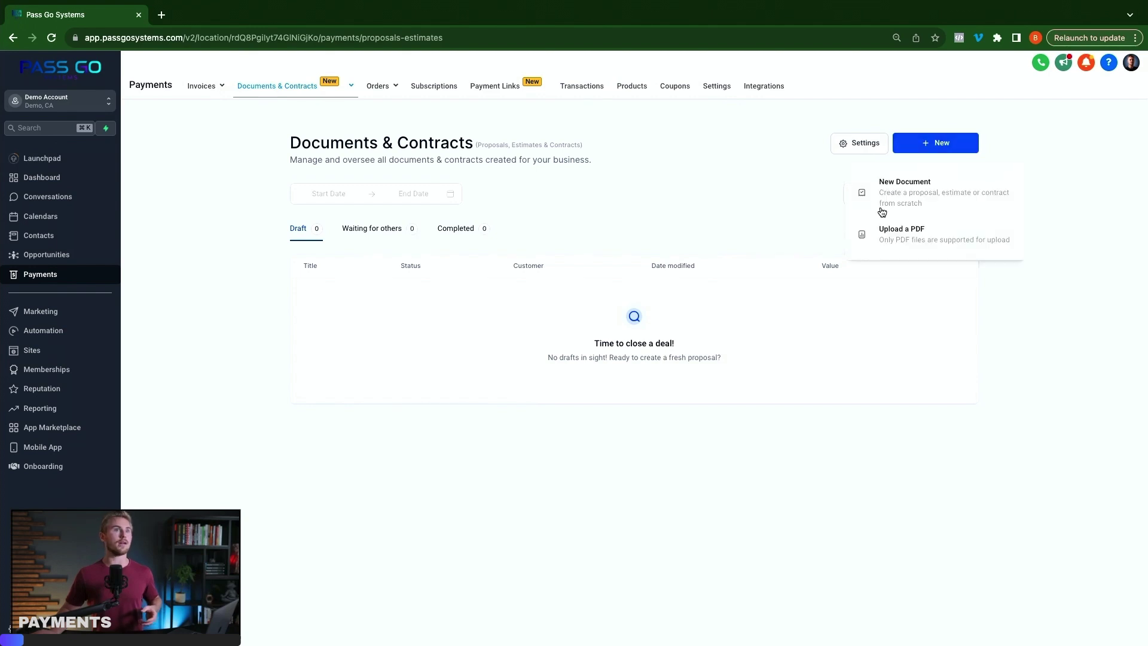
{"action": "left_click", "coordinate": [912, 186]}
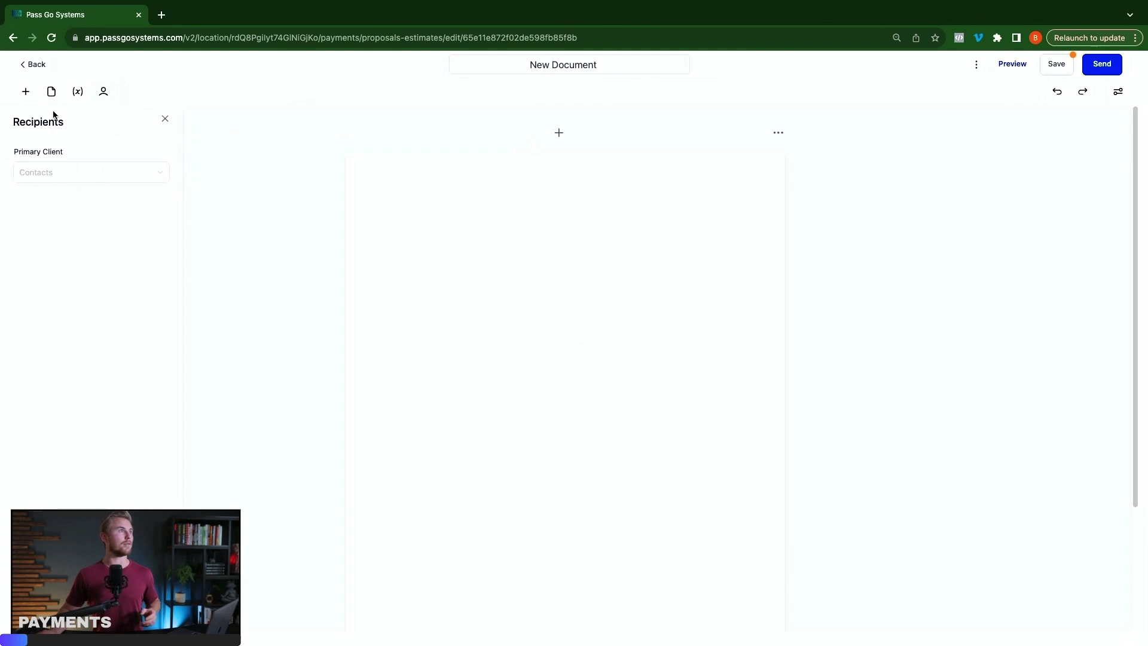
- Try adding a text block with a table below it to the blank document, then leave without saving
{"action": "left_click", "coordinate": [26, 92]}
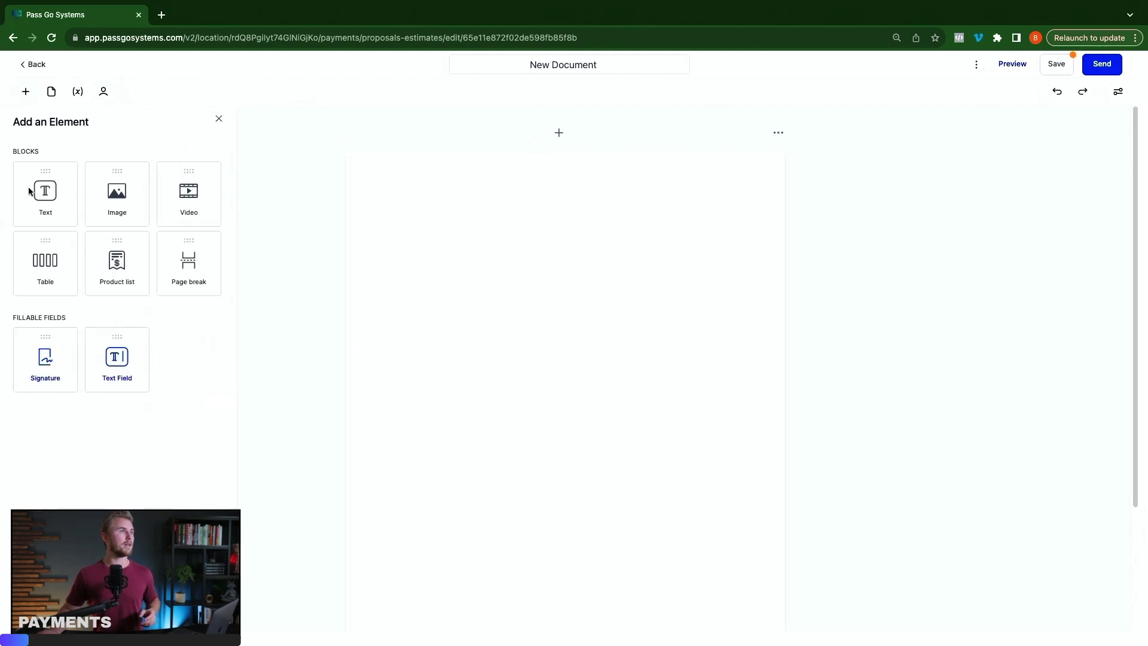
{"action": "left_click_drag", "start_coordinate": [45, 191], "coordinate": [630, 196]}
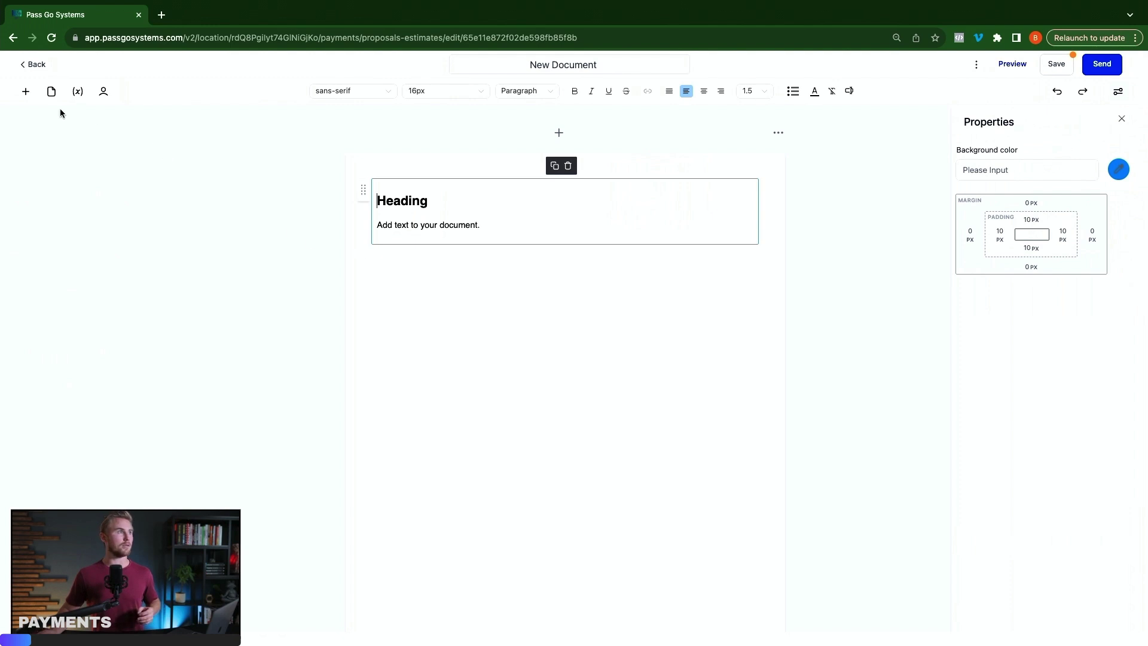
{"action": "left_click", "coordinate": [25, 92]}
{"action": "left_click_drag", "start_coordinate": [45, 262], "coordinate": [474, 287]}
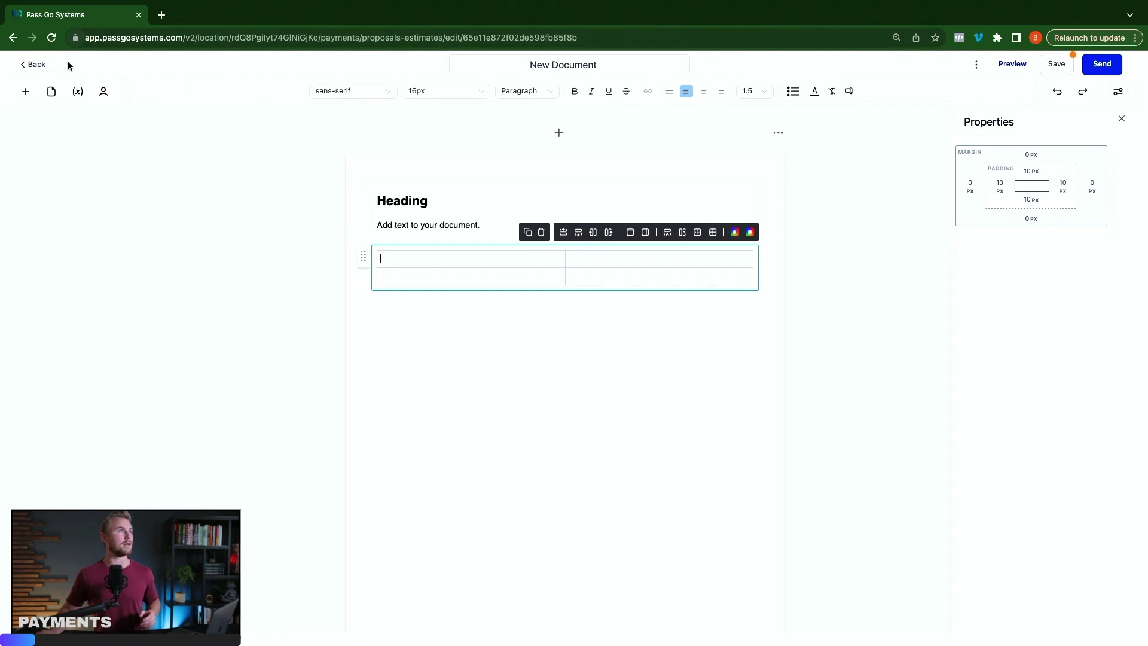
{"action": "left_click", "coordinate": [36, 65]}
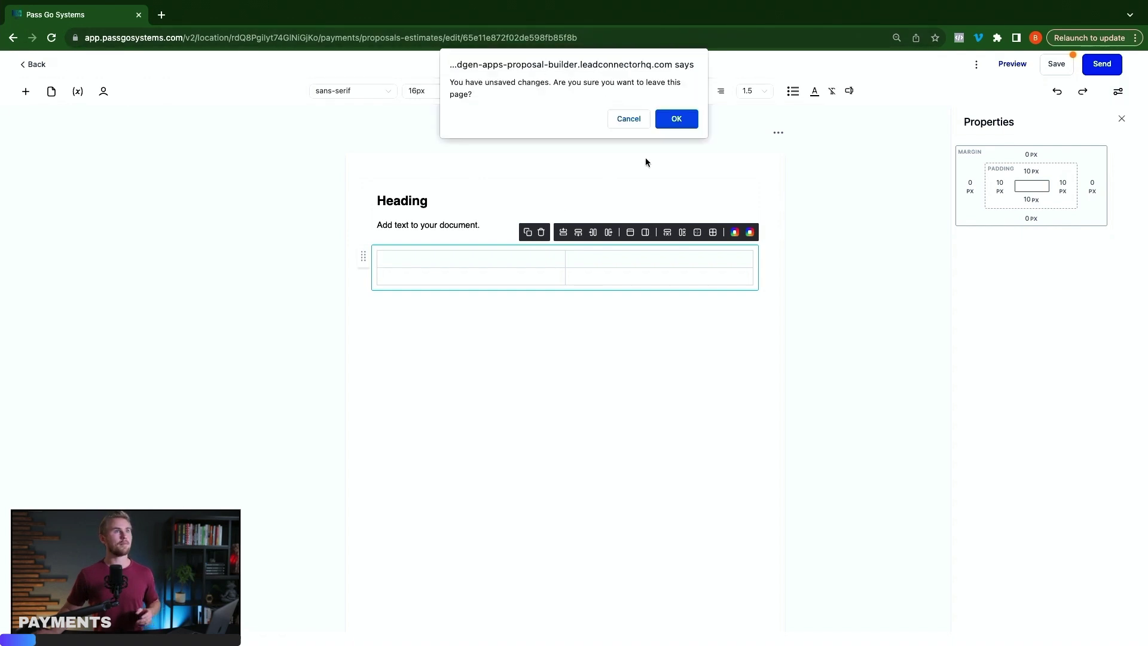
{"action": "left_click", "coordinate": [676, 120]}
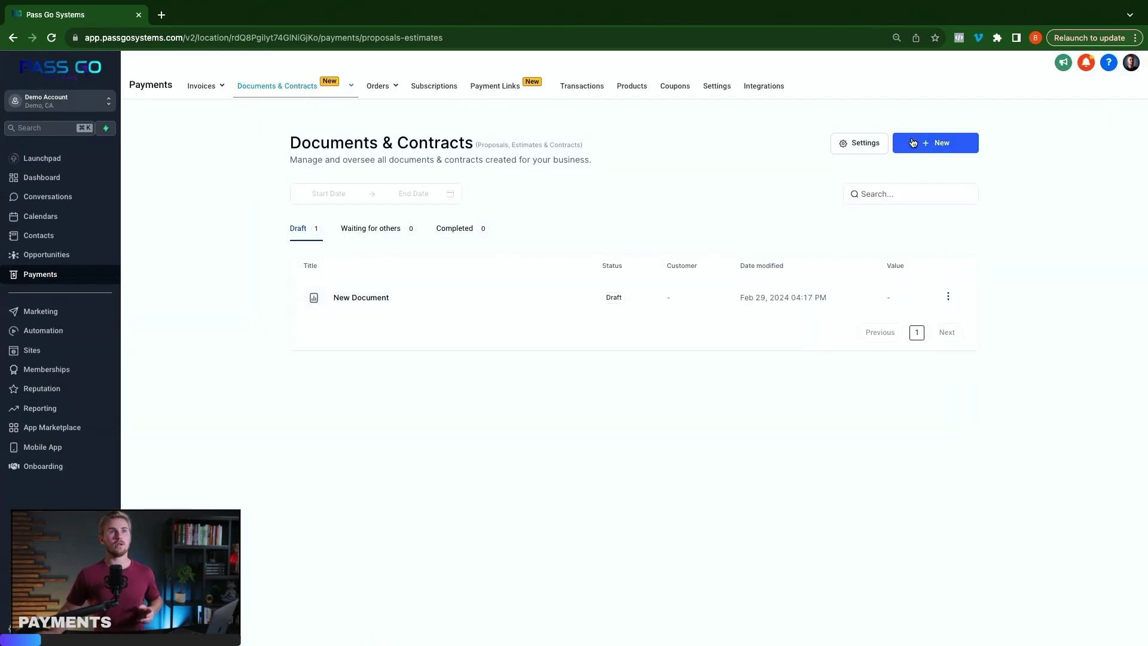
- Check the options for adding a document, then view the Orders, Abandoned Checkouts and Subscriptions pages
{"action": "left_click", "coordinate": [913, 143]}
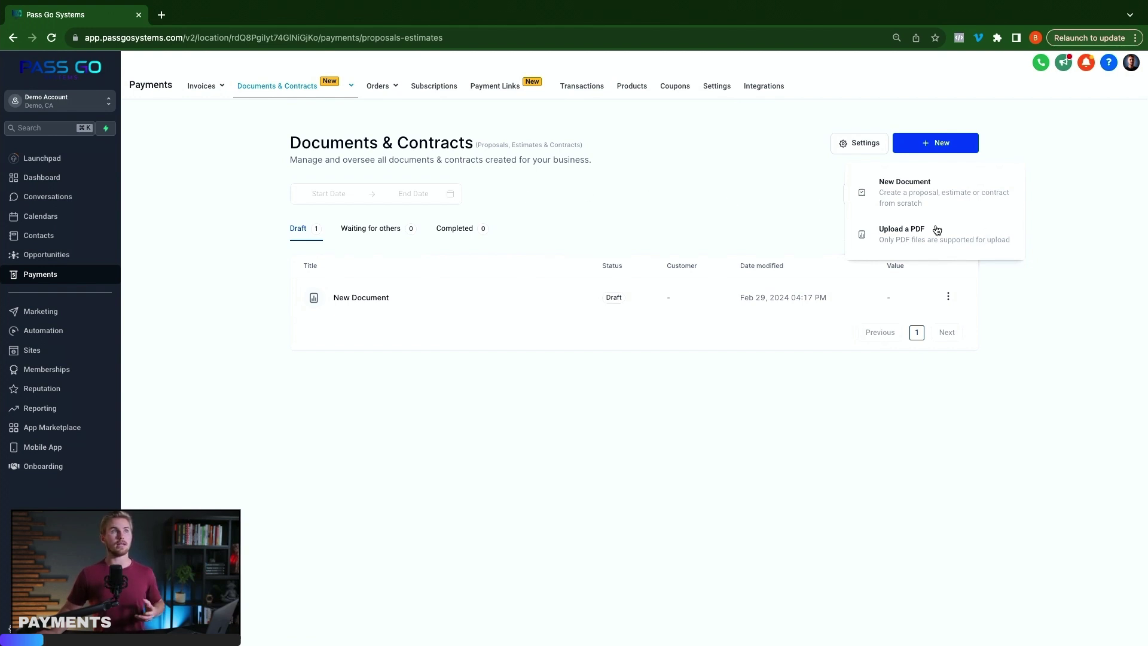
{"action": "mouse_move", "coordinate": [317, 89]}
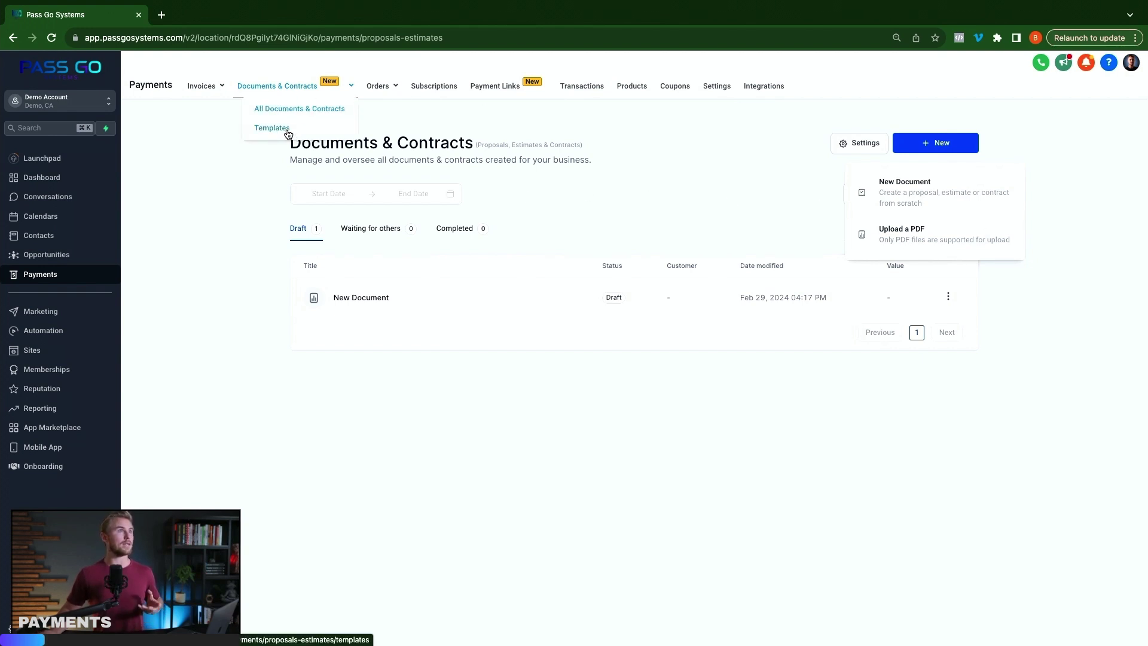
{"action": "mouse_move", "coordinate": [389, 89]}
{"action": "left_click", "coordinate": [297, 110]}
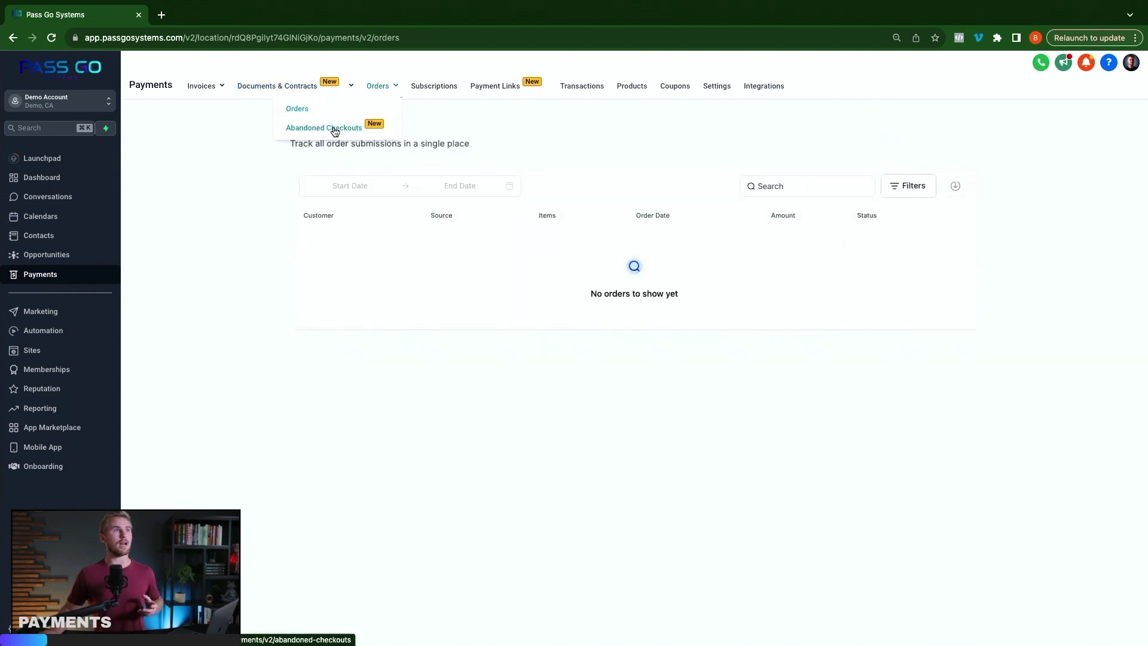
{"action": "left_click", "coordinate": [335, 129]}
{"action": "left_click", "coordinate": [445, 88]}
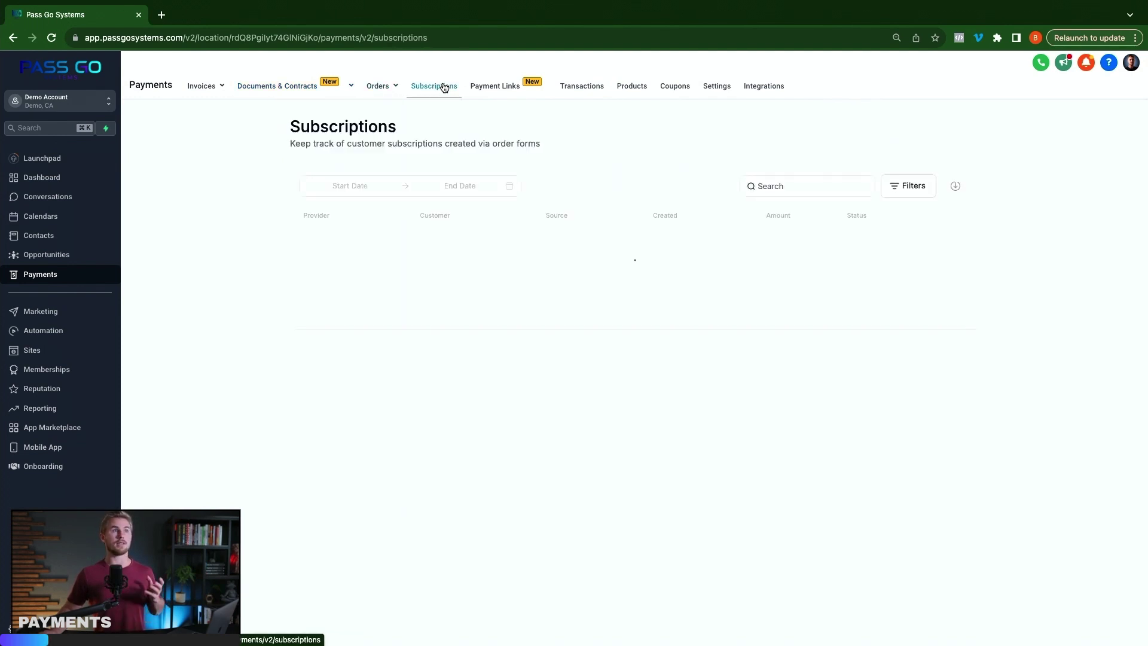
- Start a new payment link and check its product and price choices without selecting any
{"action": "left_click", "coordinate": [487, 90]}
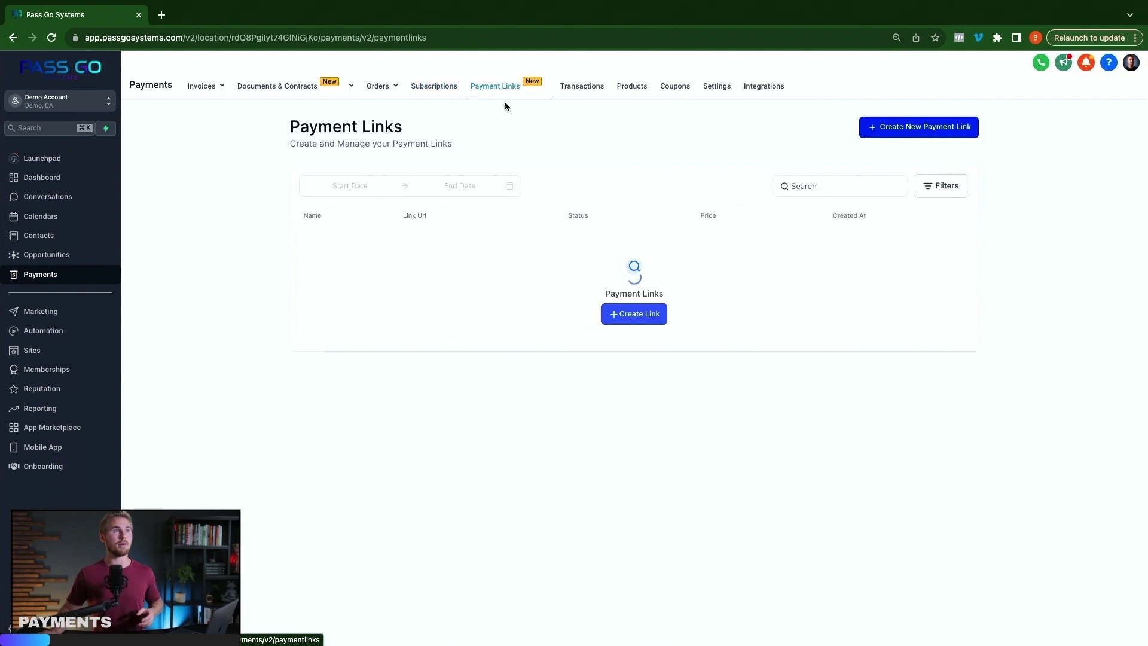
{"action": "left_click", "coordinate": [644, 326]}
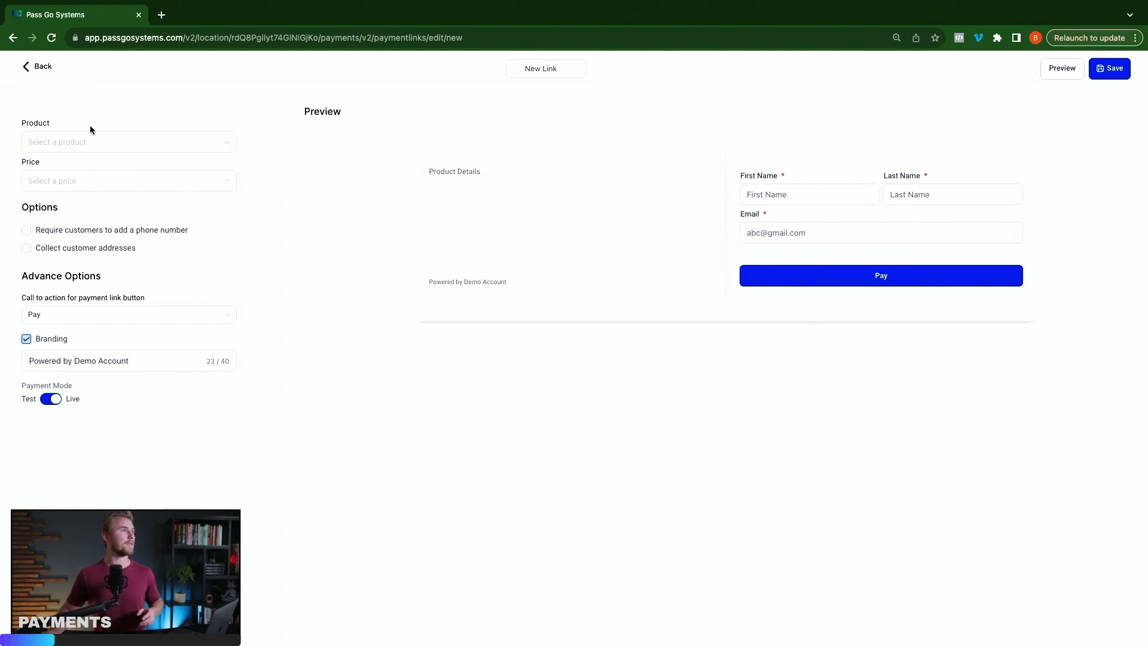
{"action": "left_click", "coordinate": [99, 147]}
{"action": "left_click", "coordinate": [100, 147]}
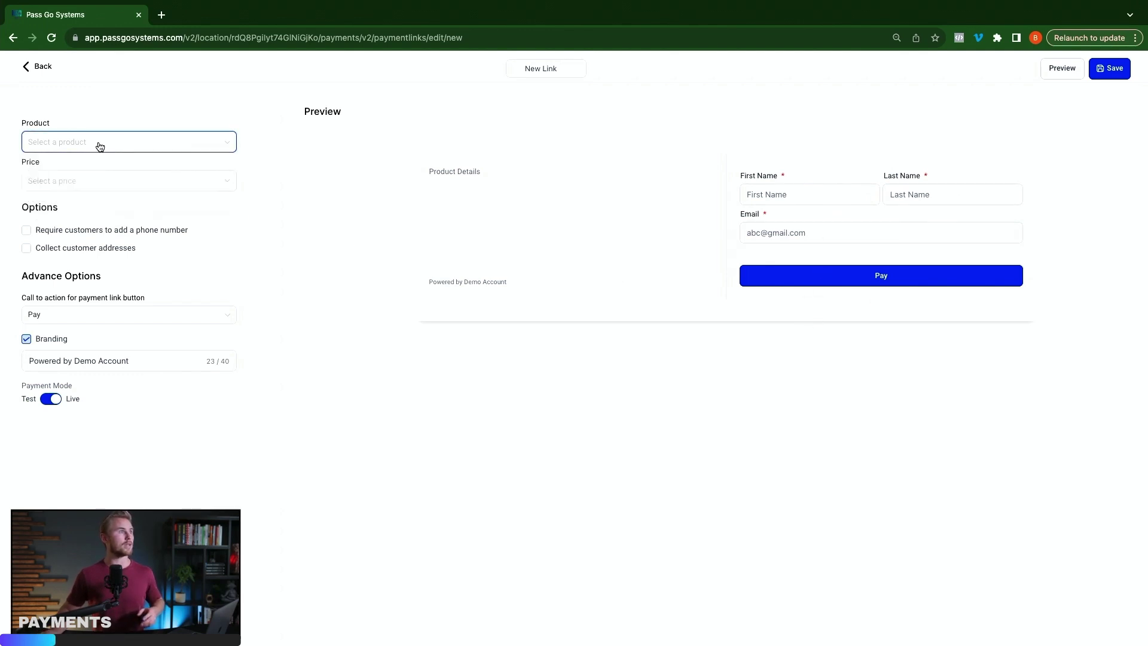
{"action": "left_click", "coordinate": [85, 187]}
{"action": "left_click", "coordinate": [84, 187]}
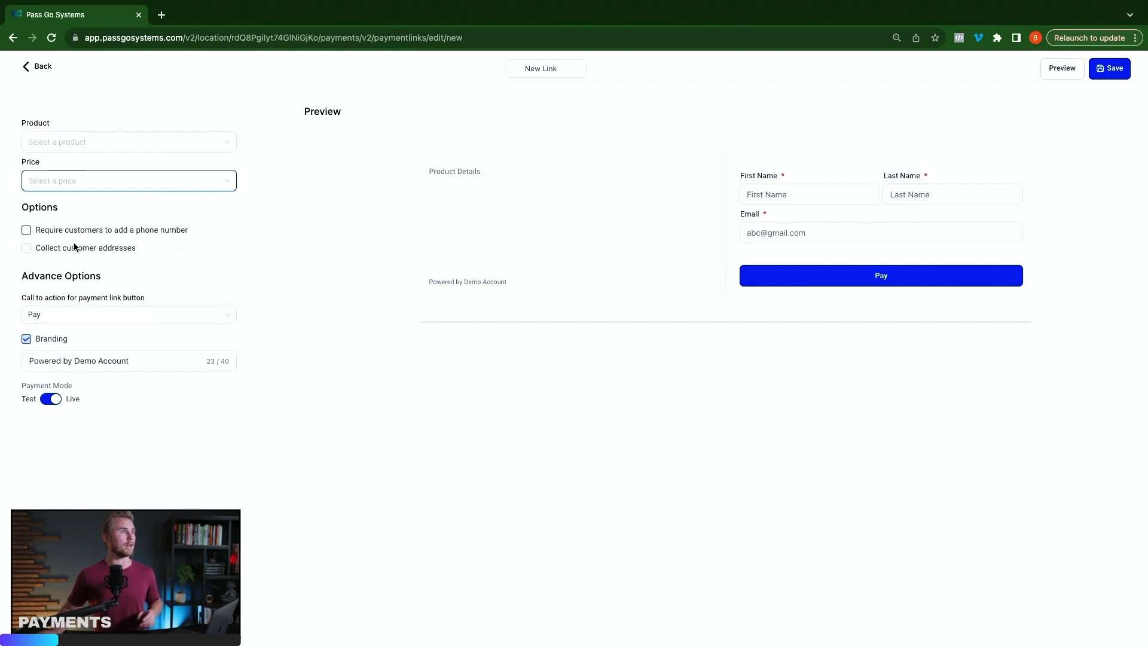
- Require customers to add a phone number and collect customer addresses on the payment link
{"action": "left_click", "coordinate": [27, 232]}
{"action": "left_click", "coordinate": [32, 235]}
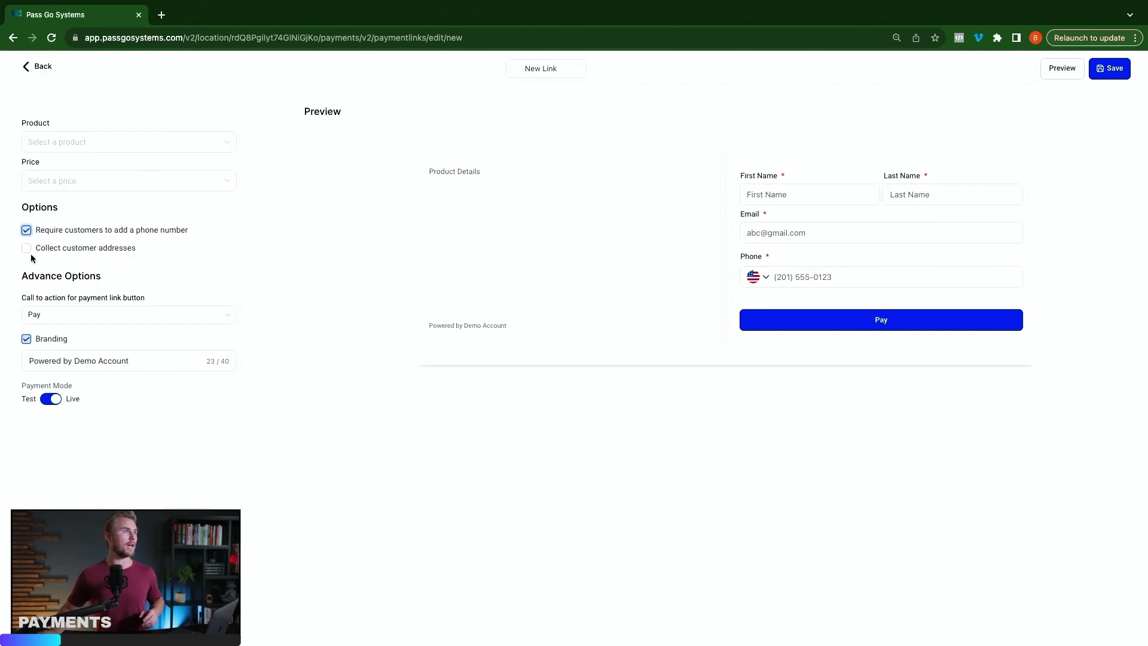
{"action": "left_click", "coordinate": [27, 249]}
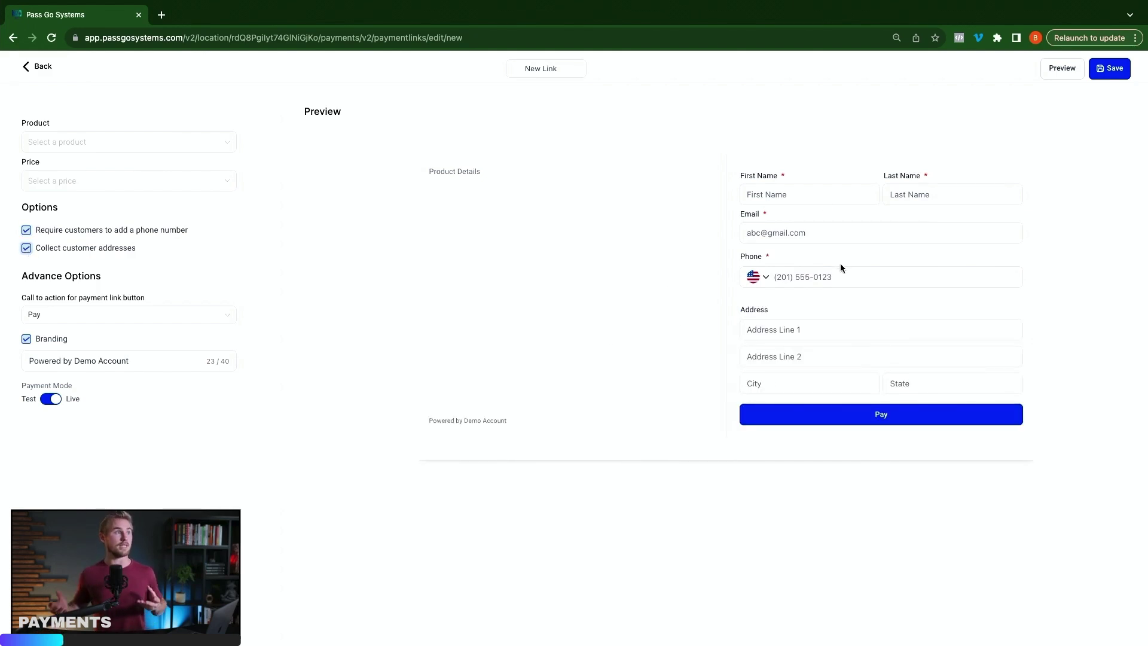
- Review the payment link's call-to-action choices and branding text without changing them, then toggle the payment mode
{"action": "left_click", "coordinate": [123, 317]}
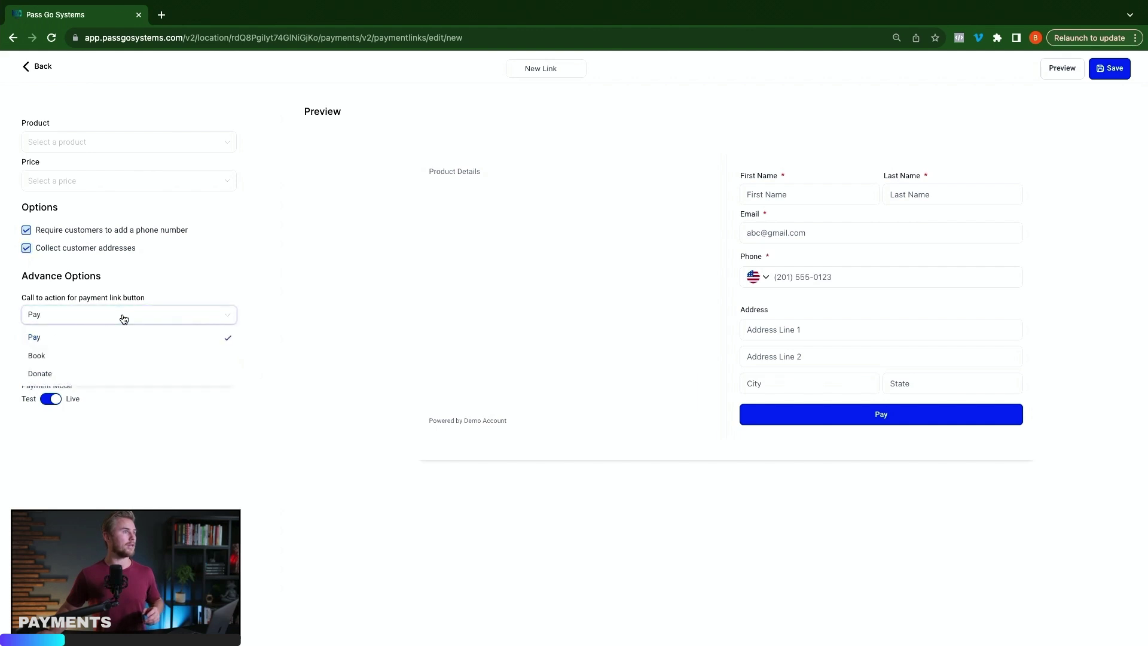
{"action": "left_click", "coordinate": [177, 279]}
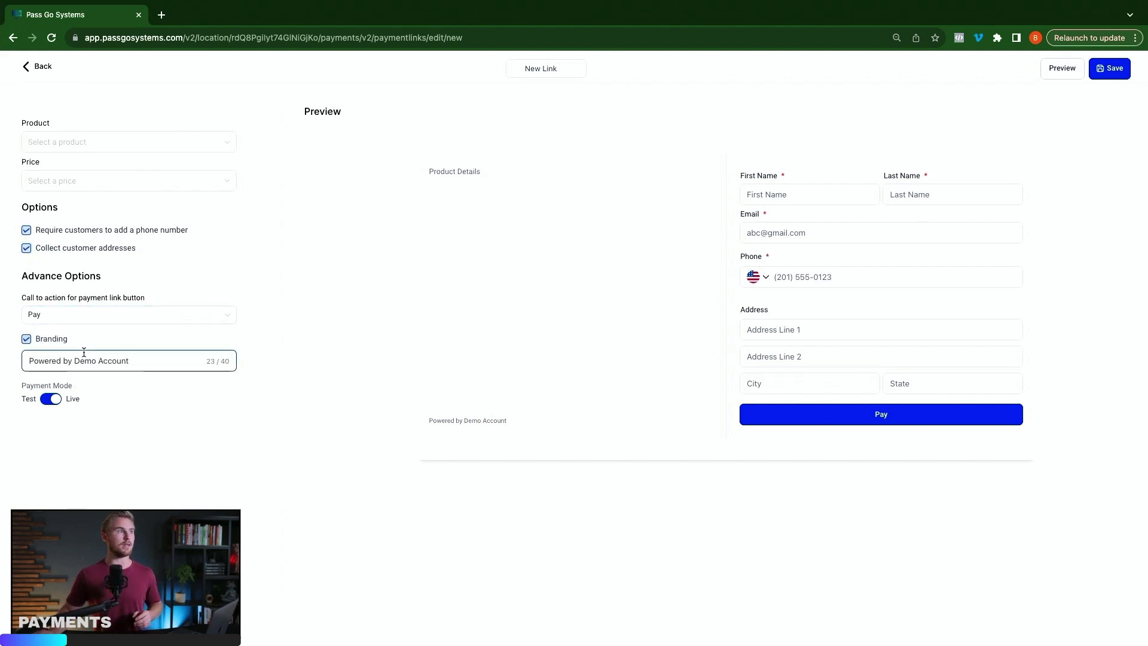
{"action": "left_click", "coordinate": [149, 361]}
{"action": "left_click_drag", "start_coordinate": [160, 362], "coordinate": [83, 359]}
{"action": "left_click", "coordinate": [77, 415]}
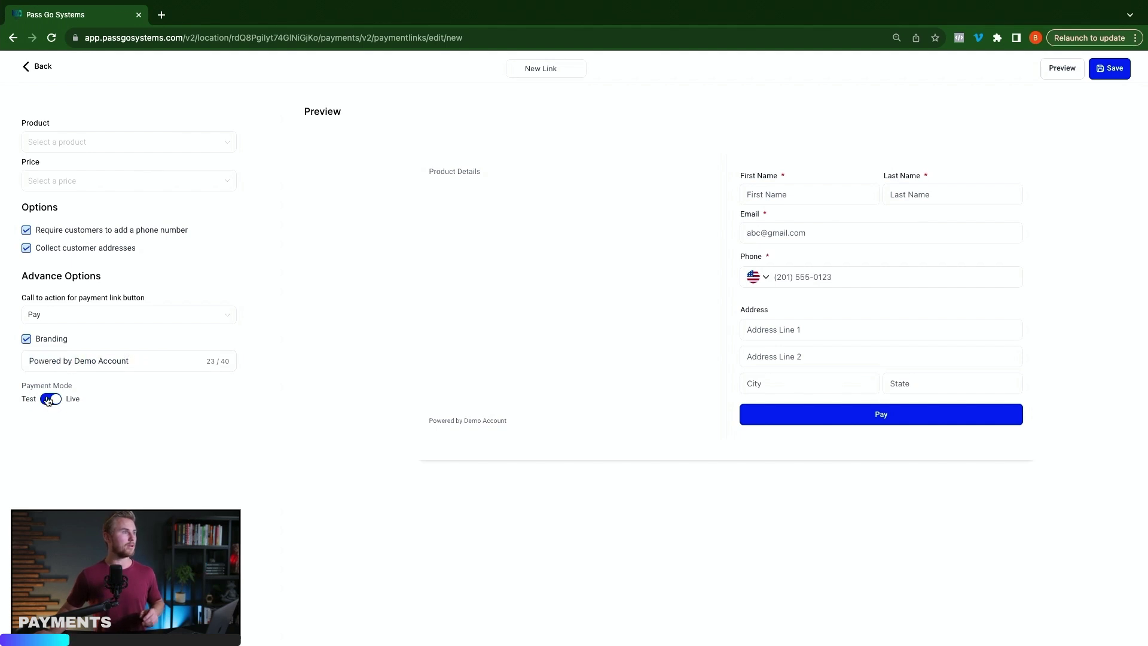
{"action": "left_click", "coordinate": [58, 401]}
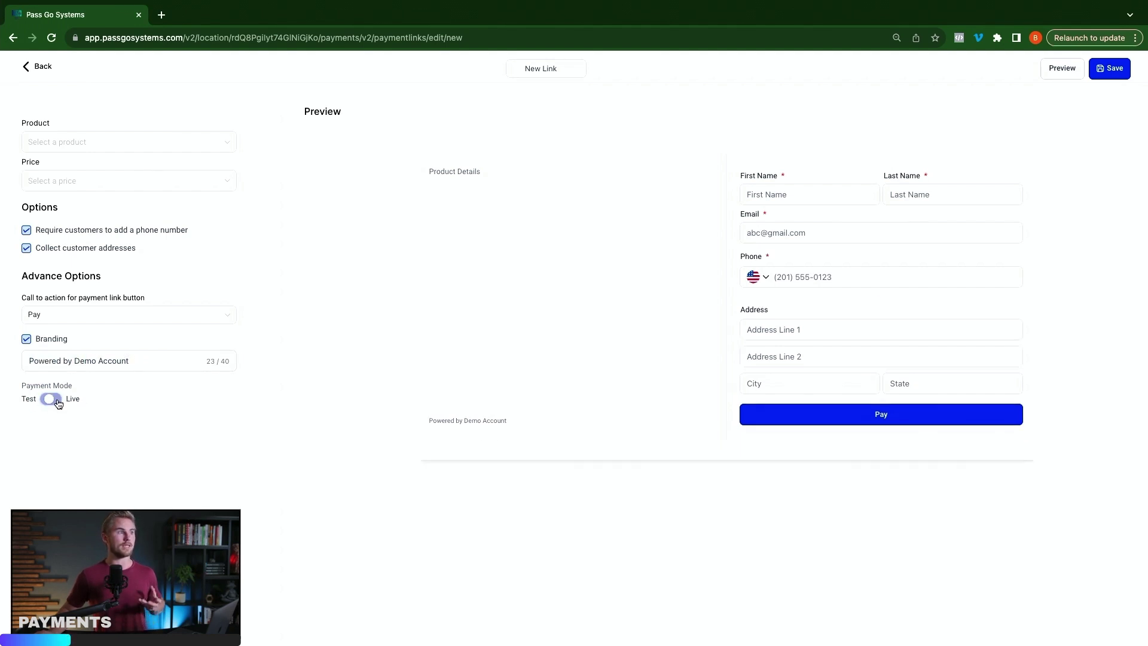
- Leave the new payment link without saving it and view the Transactions and Products pages
{"action": "left_click", "coordinate": [794, 332]}
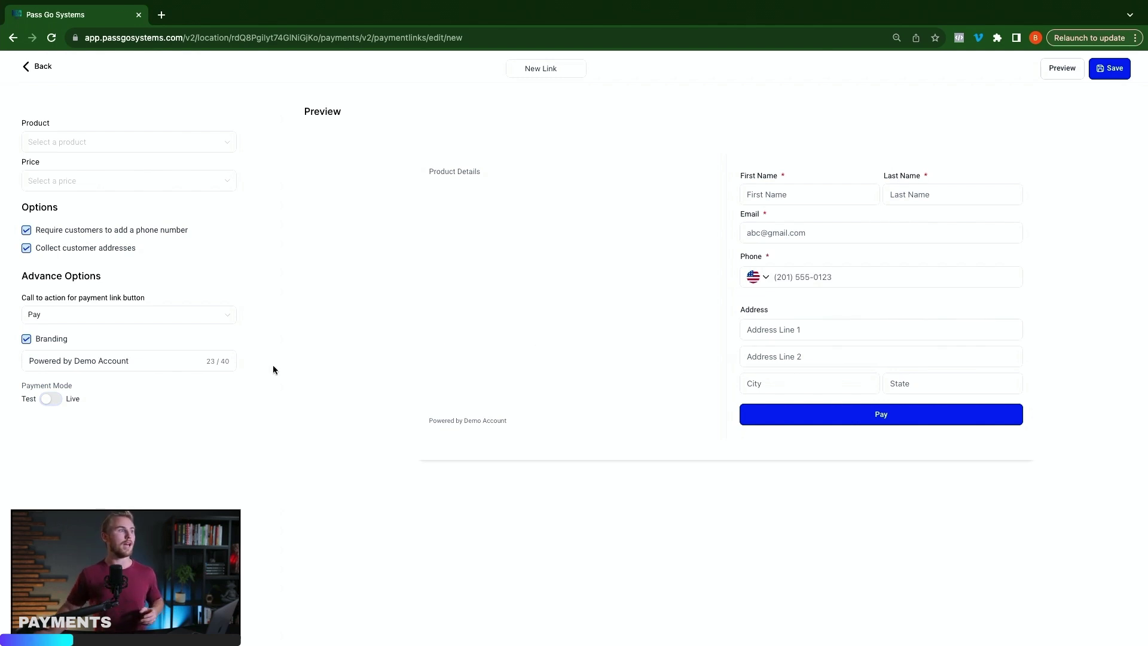
{"action": "left_click", "coordinate": [48, 399]}
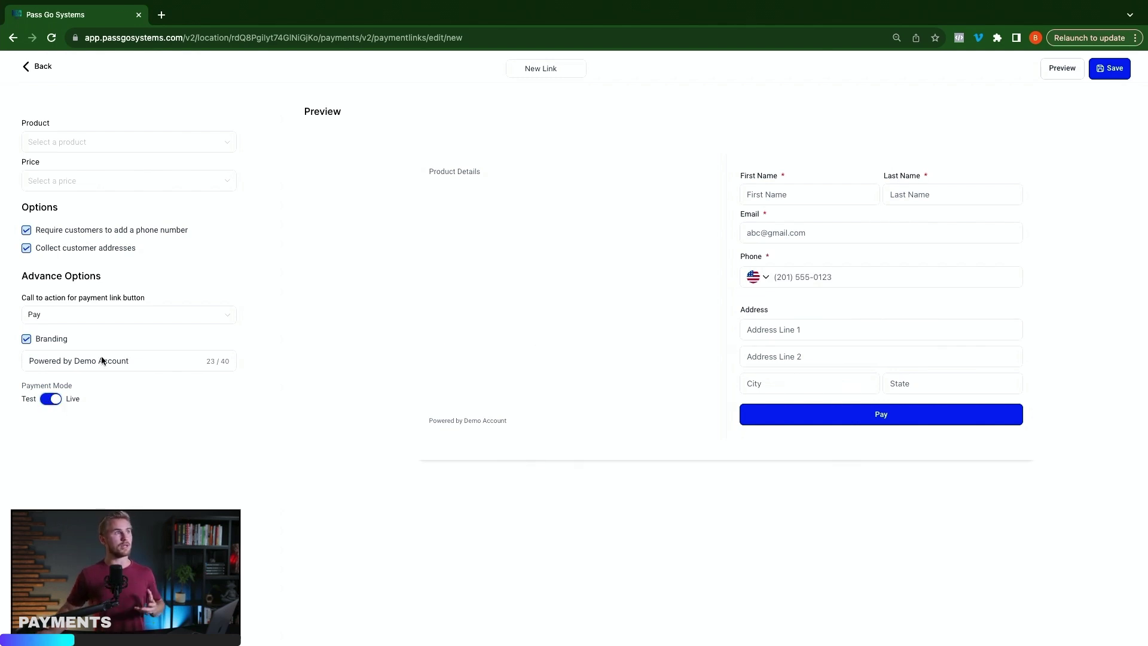
{"action": "left_click", "coordinate": [37, 67]}
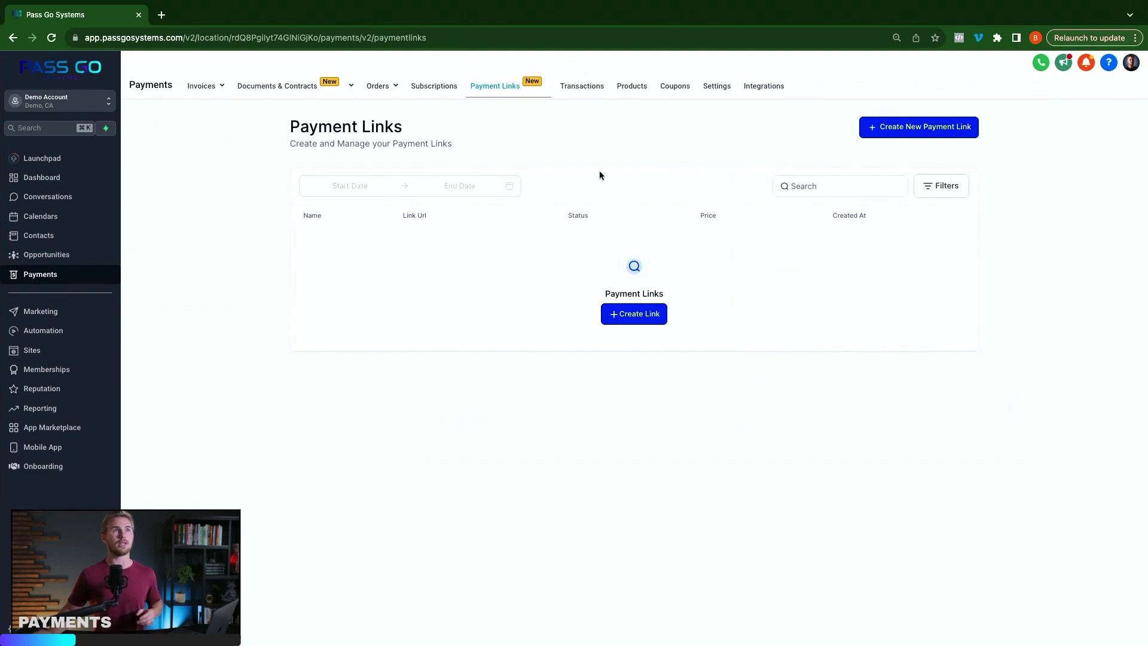
{"action": "left_click", "coordinate": [577, 87]}
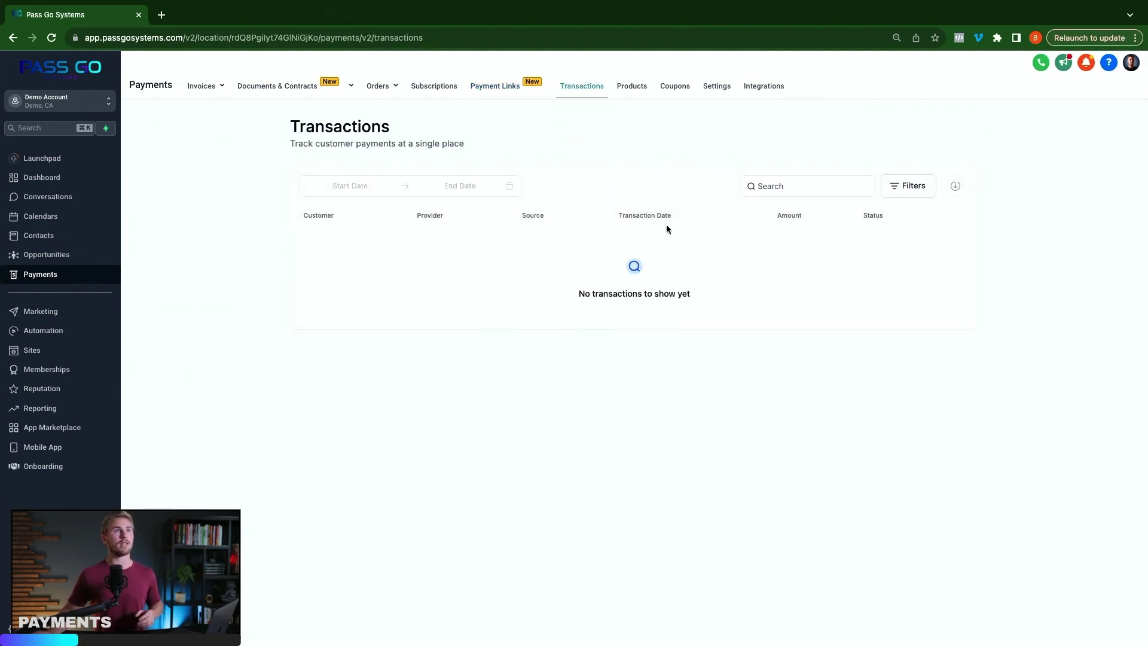
{"action": "left_click", "coordinate": [632, 88]}
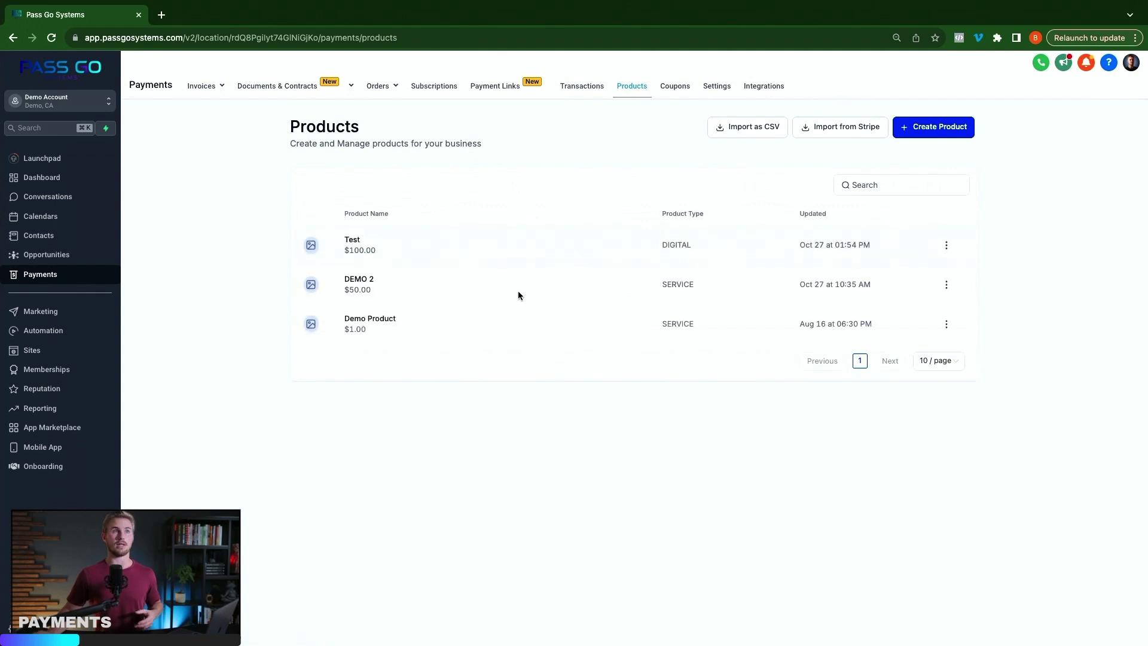
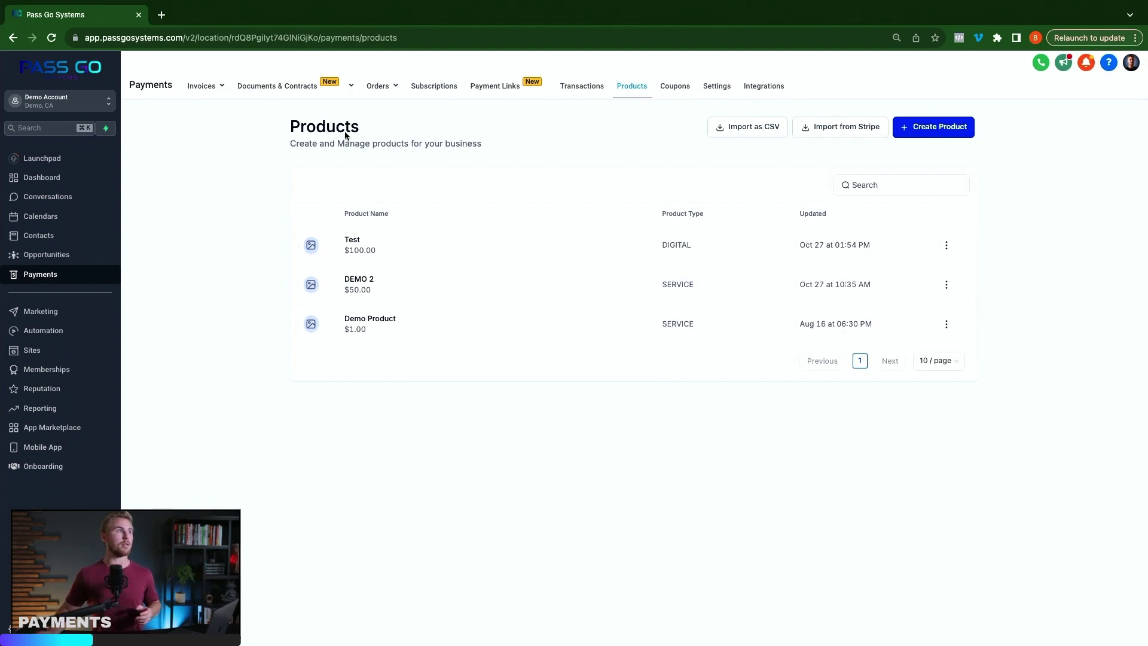
- Start a new product titled "Test Product" with the description "Test"
{"action": "left_click", "coordinate": [956, 128]}
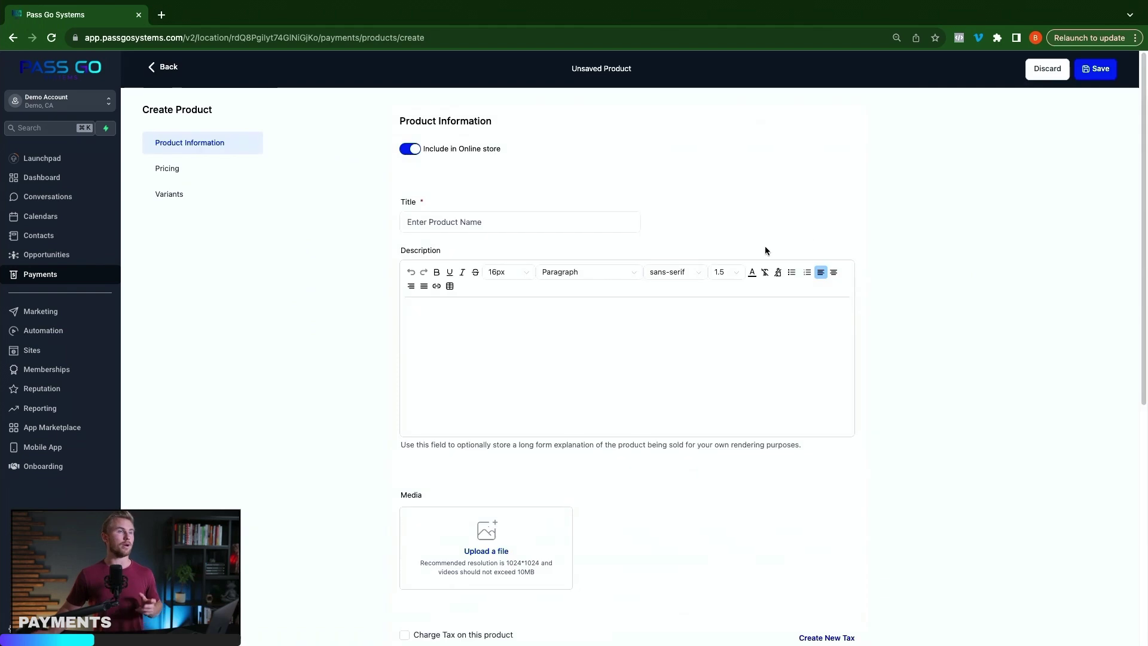
{"action": "left_click", "coordinate": [464, 221]}
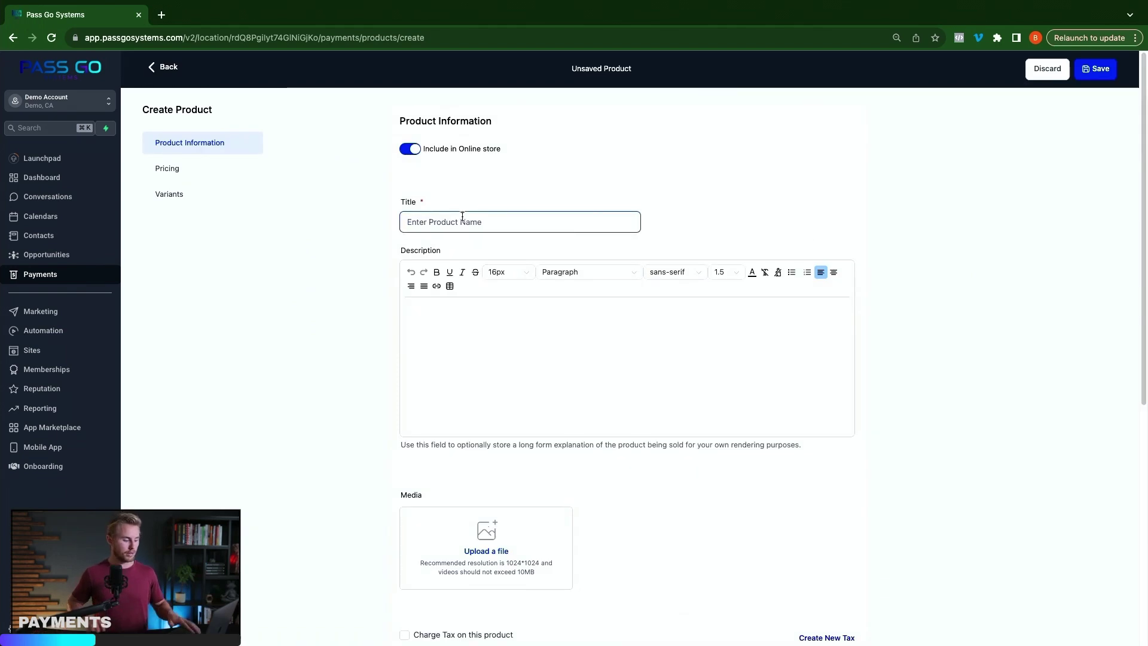
{"action": "type", "text": "Test Product"}
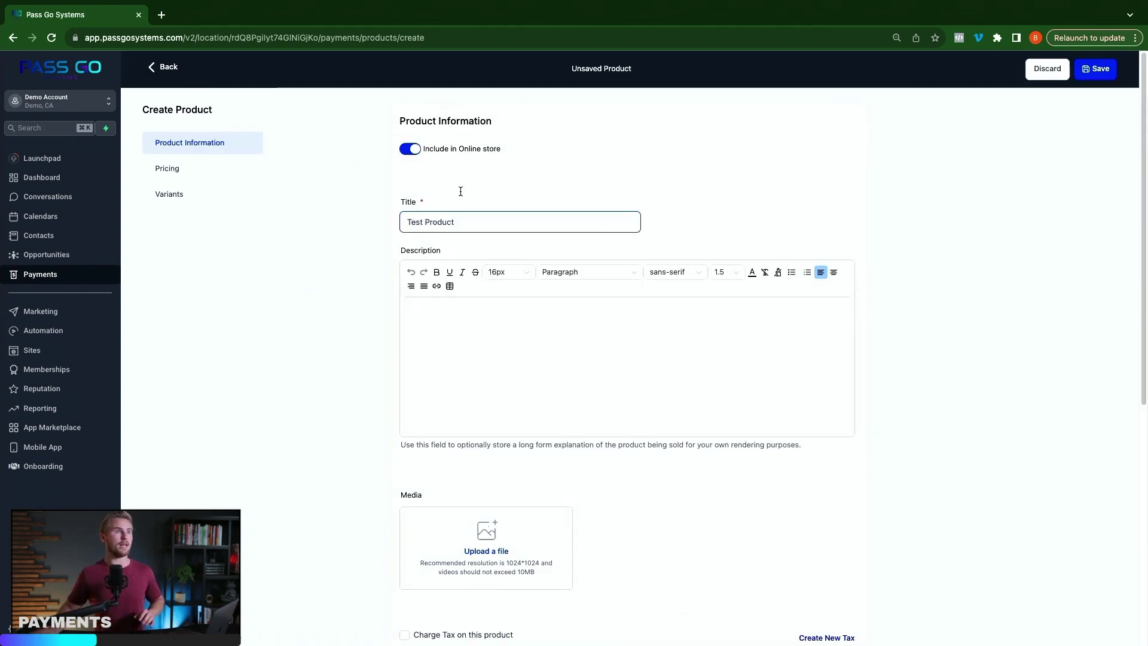
{"action": "left_click", "coordinate": [465, 313]}
{"action": "type", "text": "Test"}
- Review the product's tax selection and statement descriptor options, leaving tax charging off and the descriptor empty
{"action": "scroll", "coordinate": [475, 441], "scroll_direction": "down", "scroll_amount": 3}
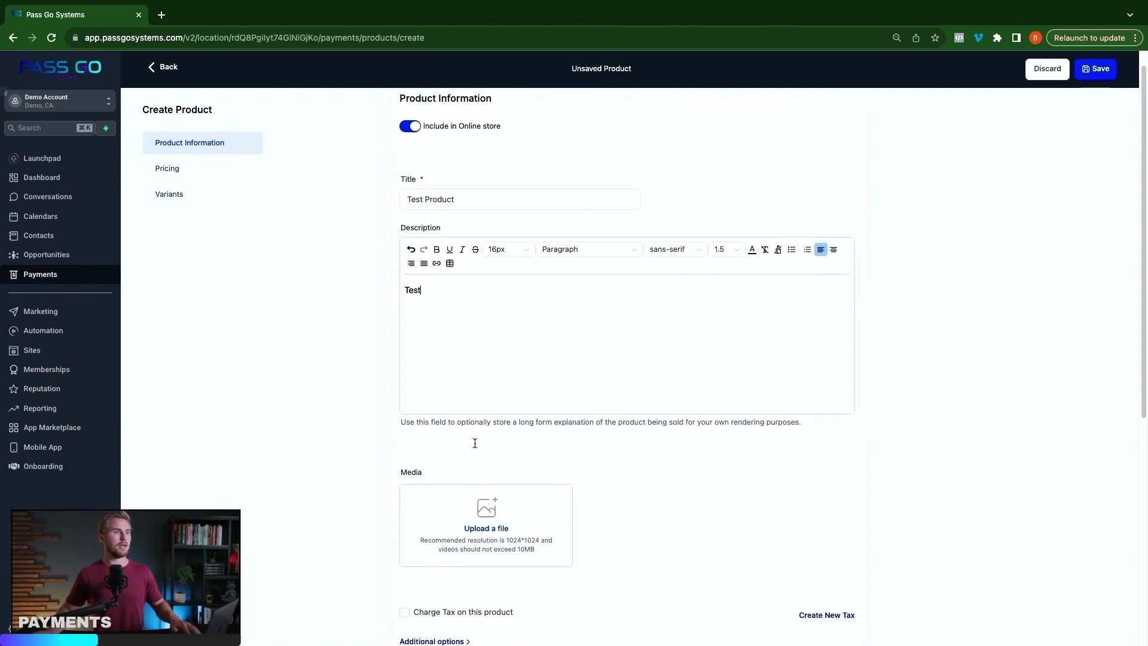
{"action": "scroll", "coordinate": [476, 433], "scroll_direction": "down", "scroll_amount": 2}
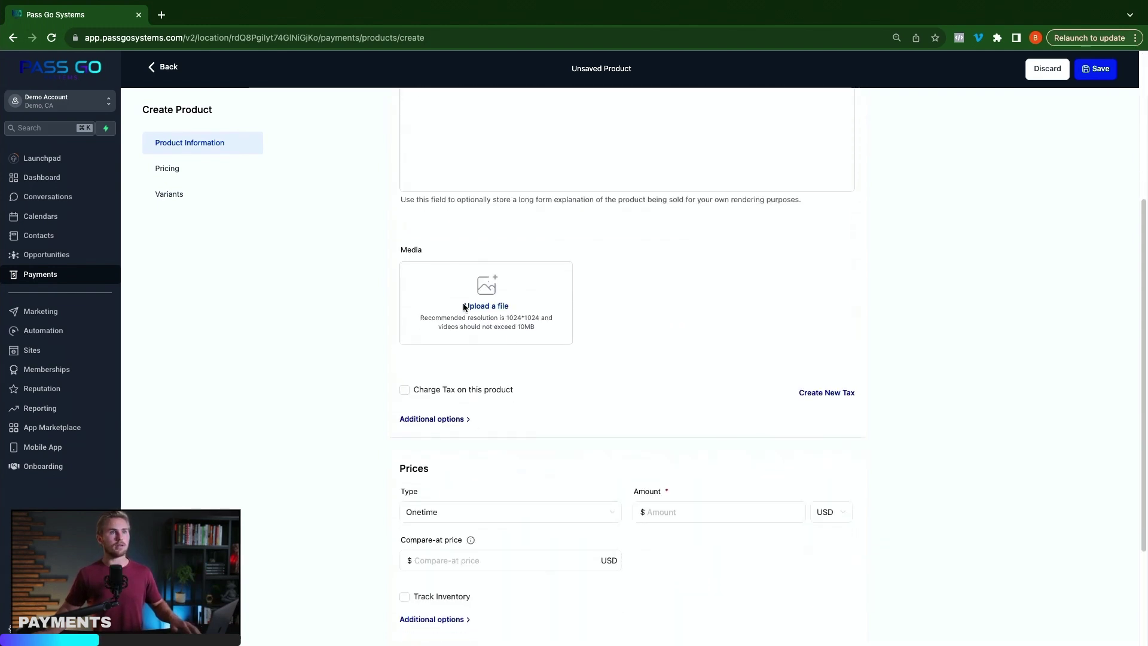
{"action": "scroll", "coordinate": [491, 315], "scroll_direction": "down", "scroll_amount": 1}
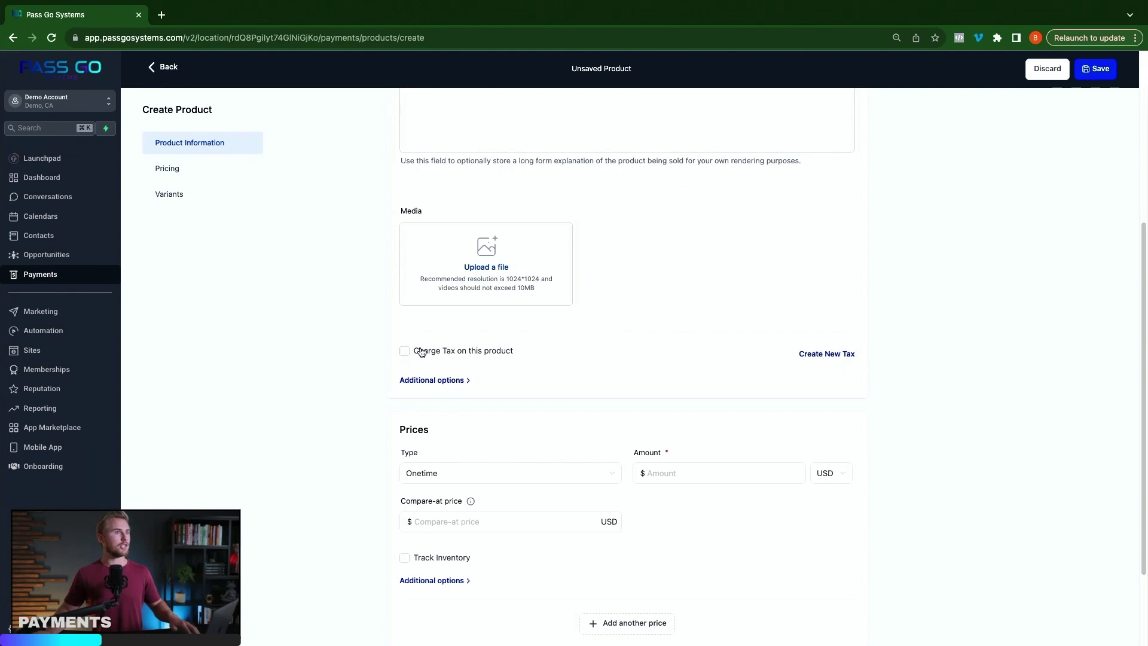
{"action": "left_click", "coordinate": [403, 354]}
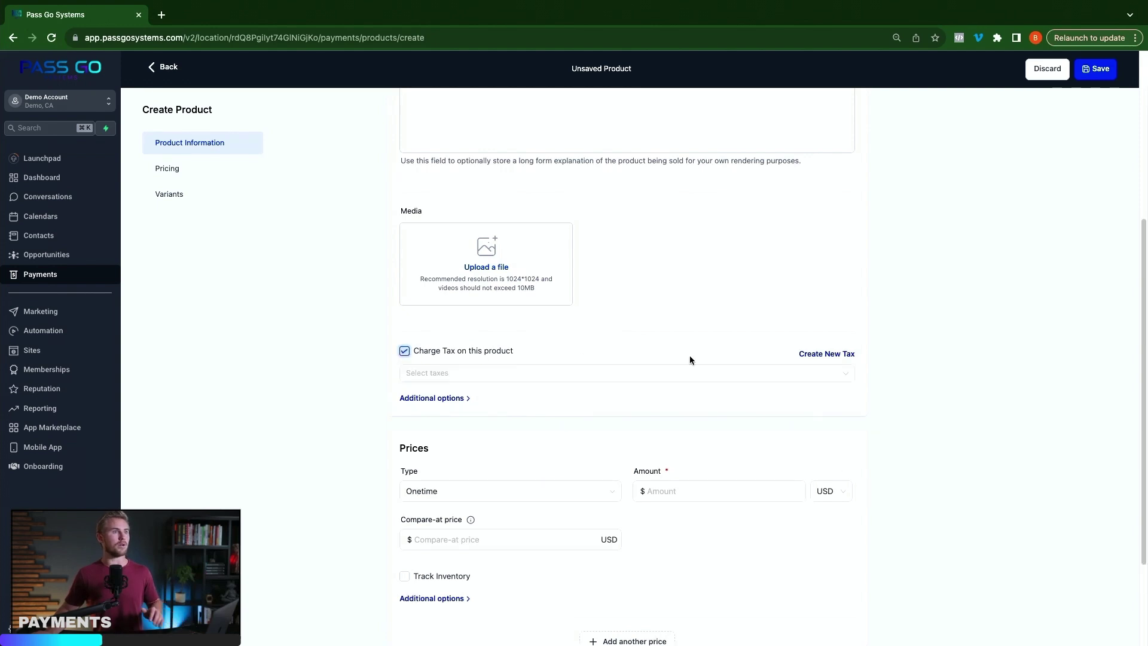
{"action": "left_click", "coordinate": [771, 376]}
{"action": "left_click", "coordinate": [599, 352]}
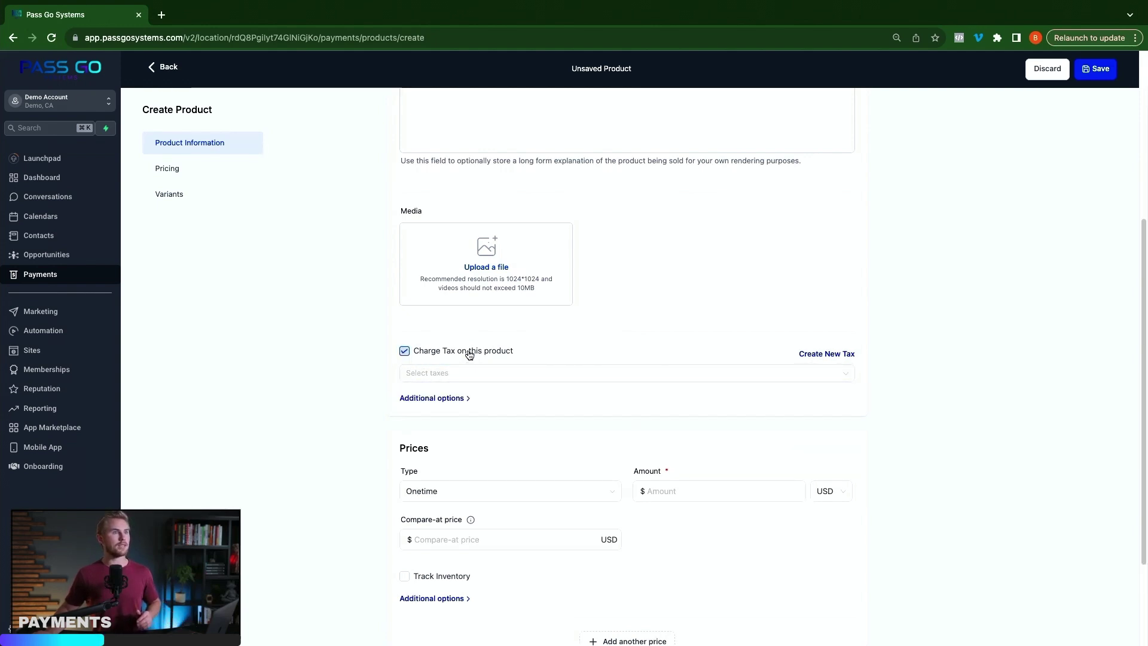
{"action": "left_click", "coordinate": [405, 351]}
{"action": "left_click", "coordinate": [450, 380]}
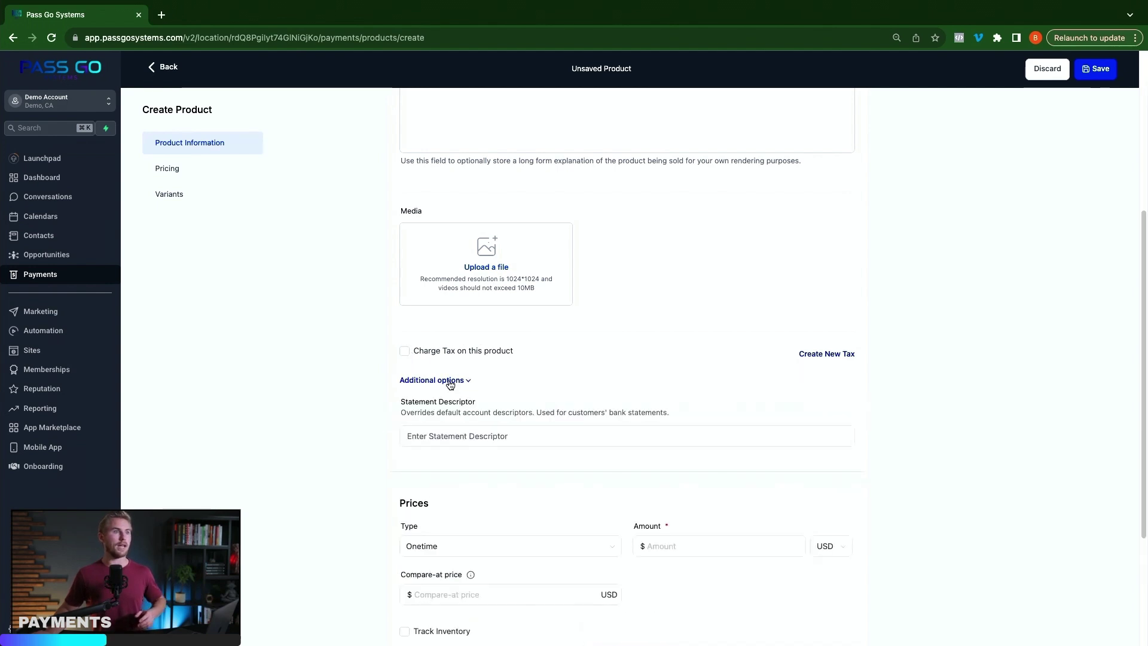
{"action": "left_click", "coordinate": [452, 381]}
- Make the product's price recurring with an amount of $25 and a compare-at price of $50
{"action": "scroll", "coordinate": [510, 453], "scroll_direction": "down", "scroll_amount": 1}
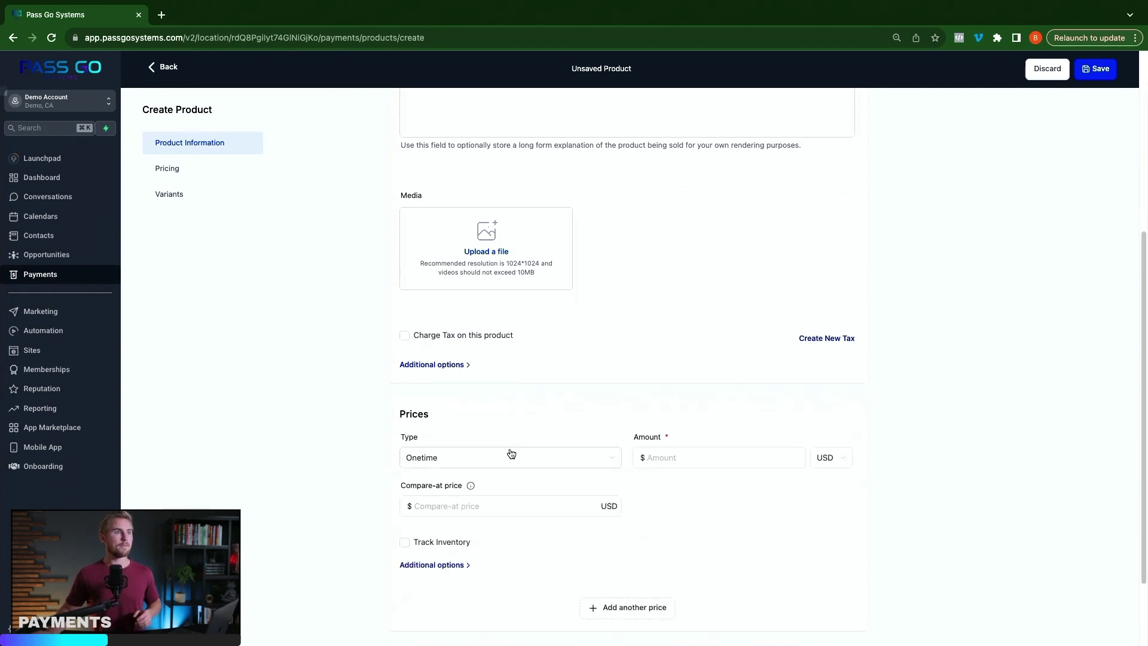
{"action": "left_click", "coordinate": [472, 406]}
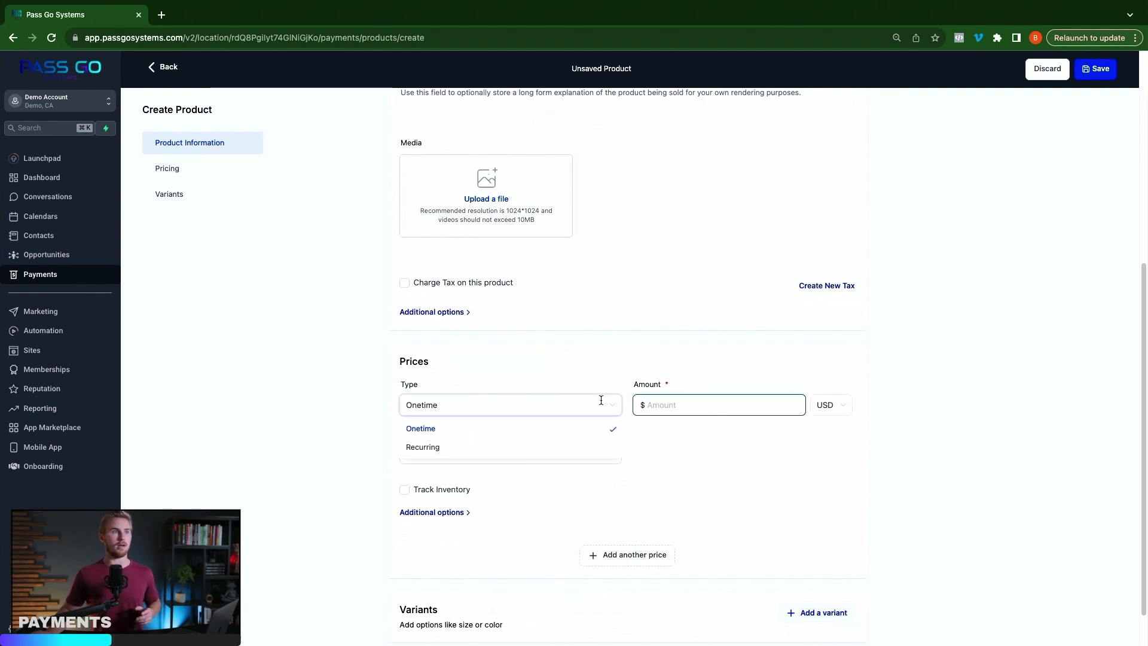
{"action": "left_click", "coordinate": [483, 448]}
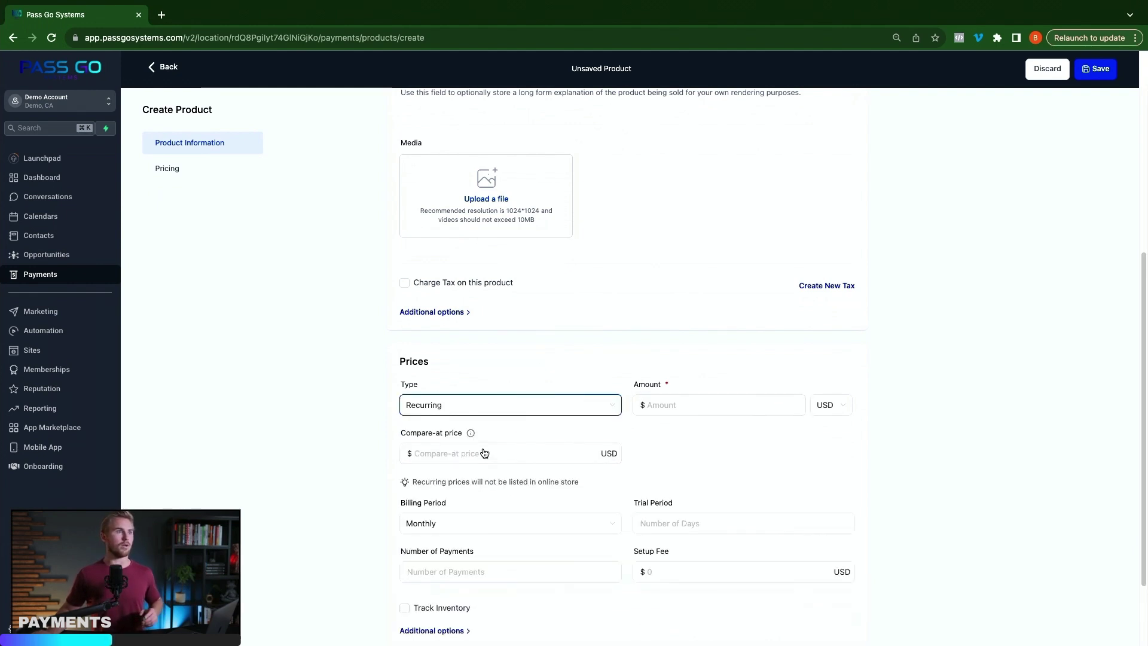
{"action": "left_click", "coordinate": [707, 406]}
{"action": "type", "text": "25"}
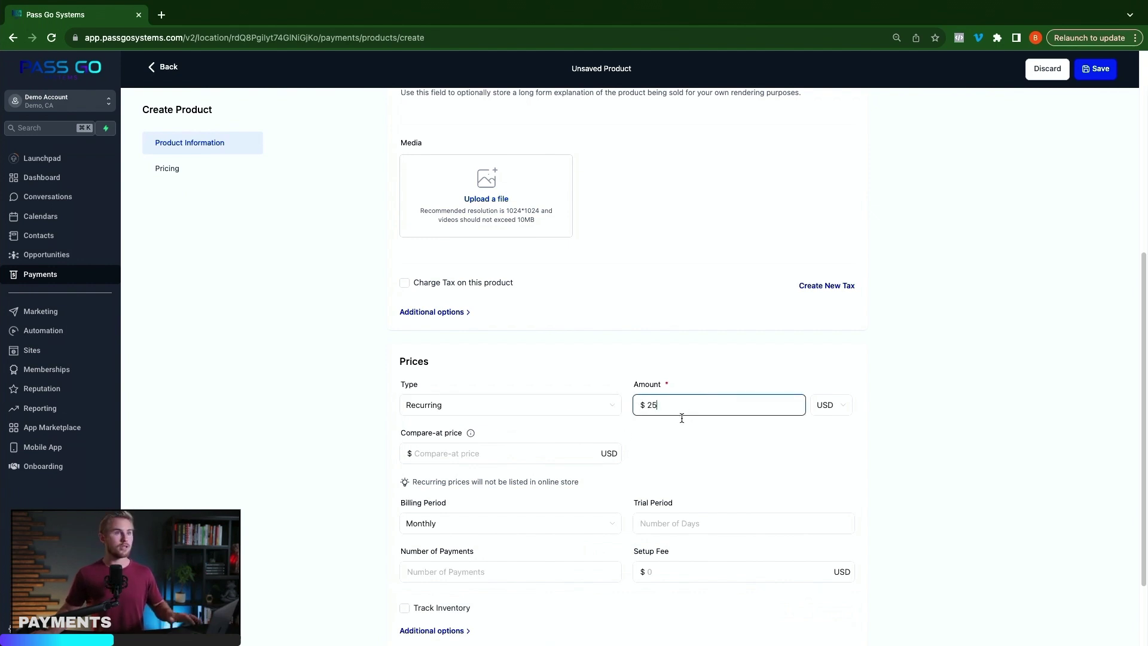
{"action": "left_click", "coordinate": [496, 455]}
{"action": "scroll", "coordinate": [791, 448], "scroll_direction": "down", "scroll_amount": 1}
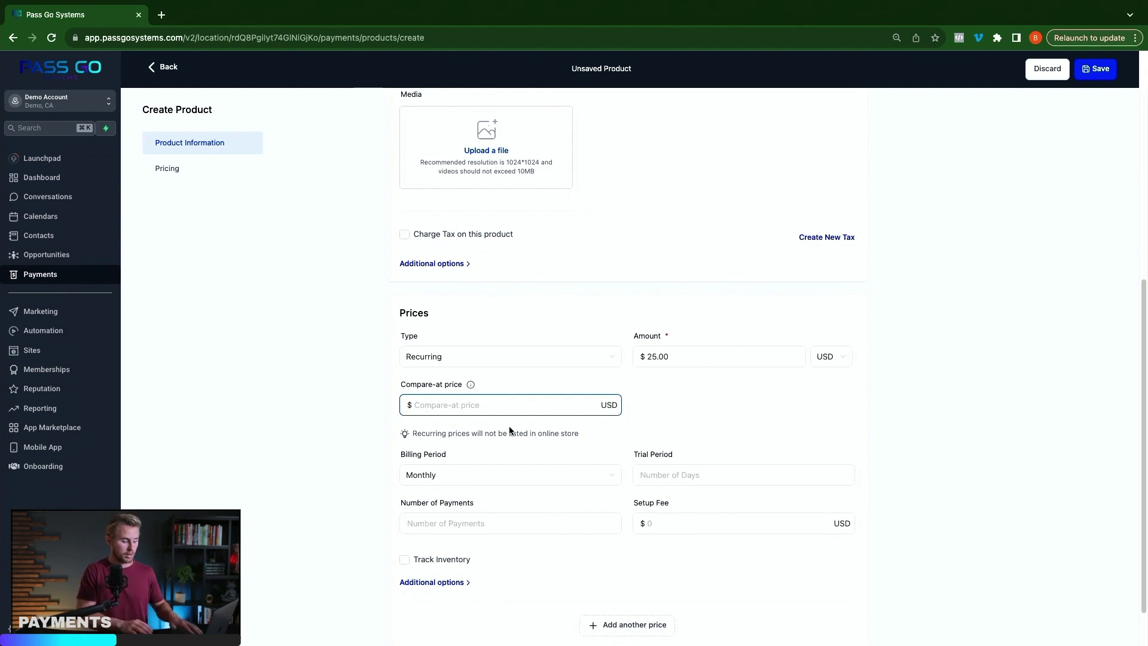
{"action": "type", "text": "50"}
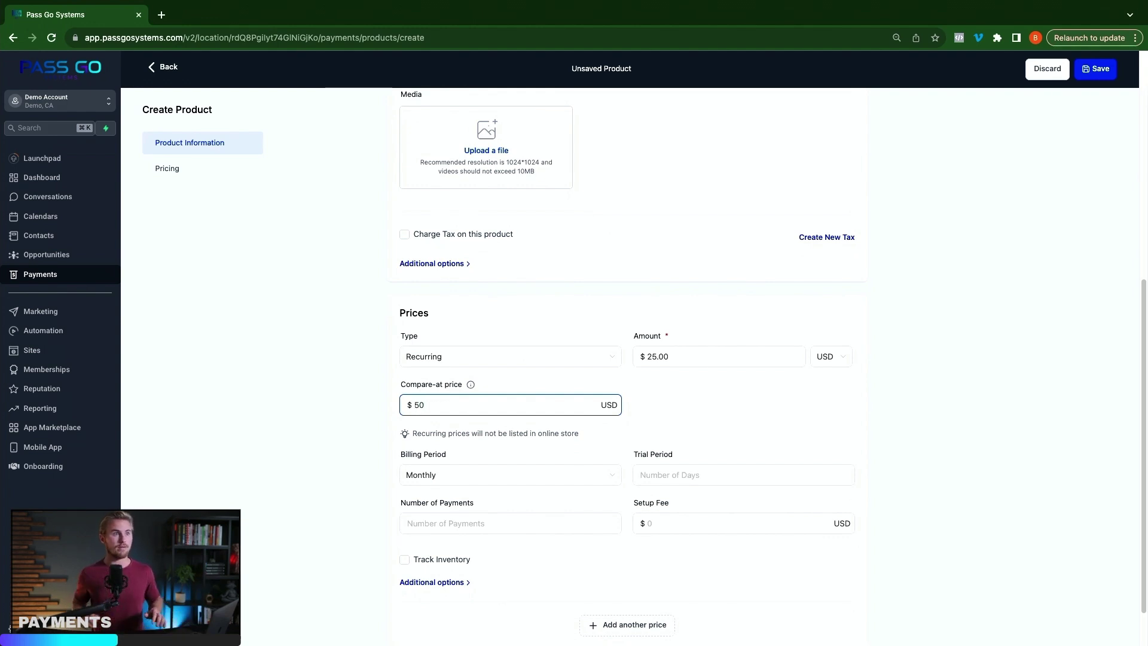
{"action": "left_click", "coordinate": [719, 380]}
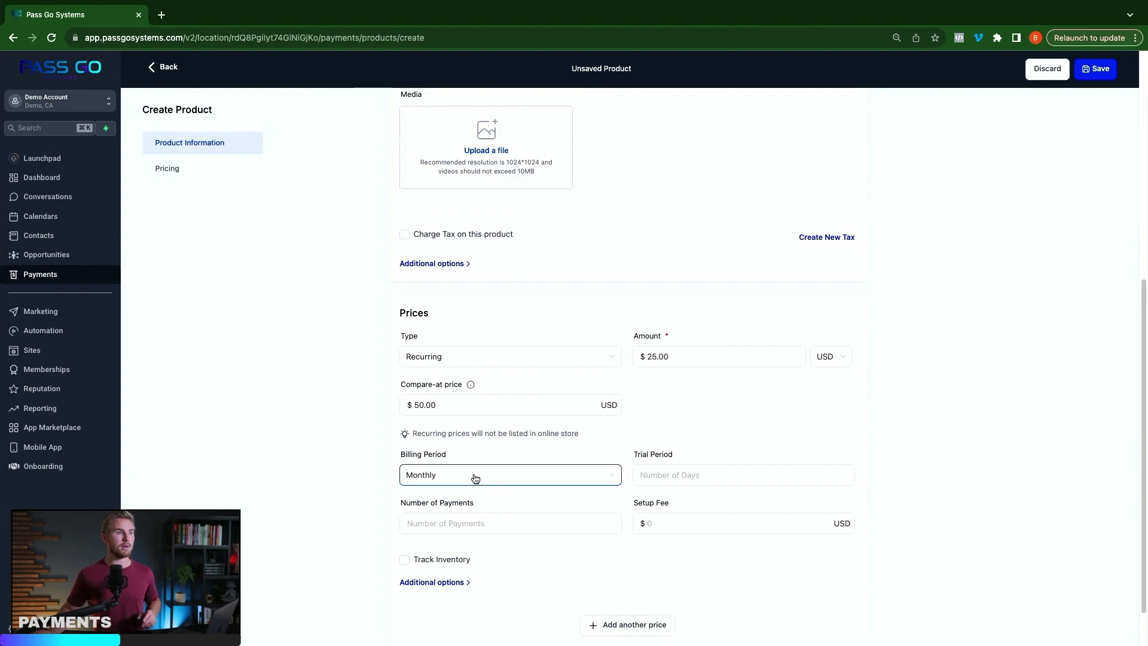
- Set the recurring price's number of payments to 4, leaving the trial period and setup fee empty
{"action": "left_click", "coordinate": [717, 479]}
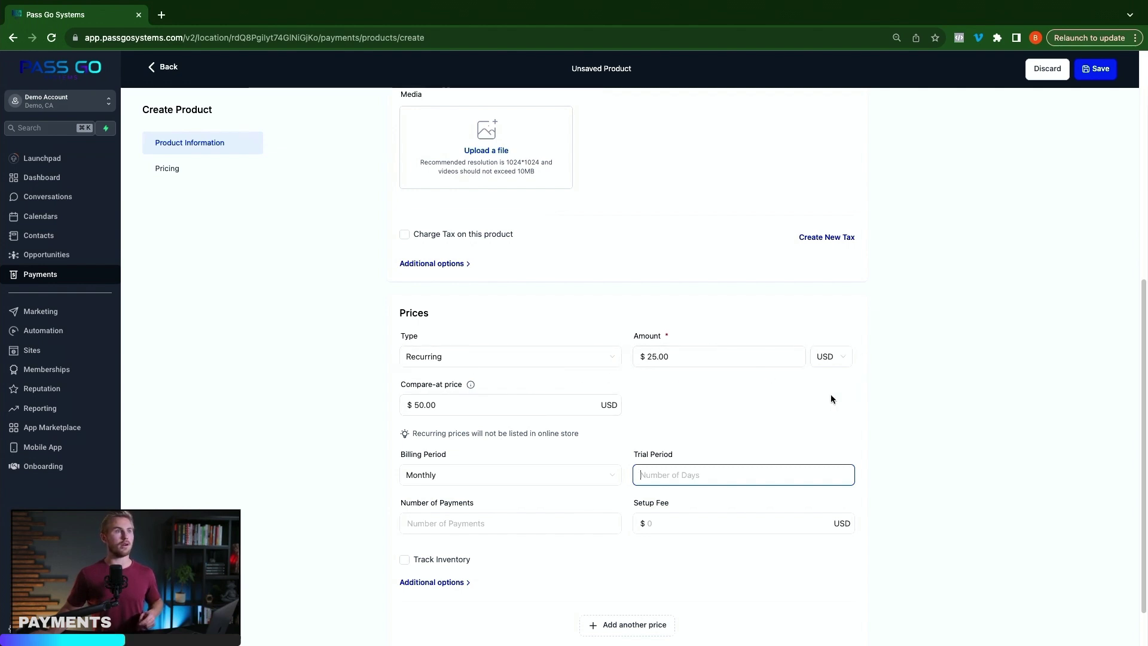
{"action": "scroll", "coordinate": [737, 407], "scroll_direction": "down", "scroll_amount": 2}
{"action": "left_click", "coordinate": [514, 477]}
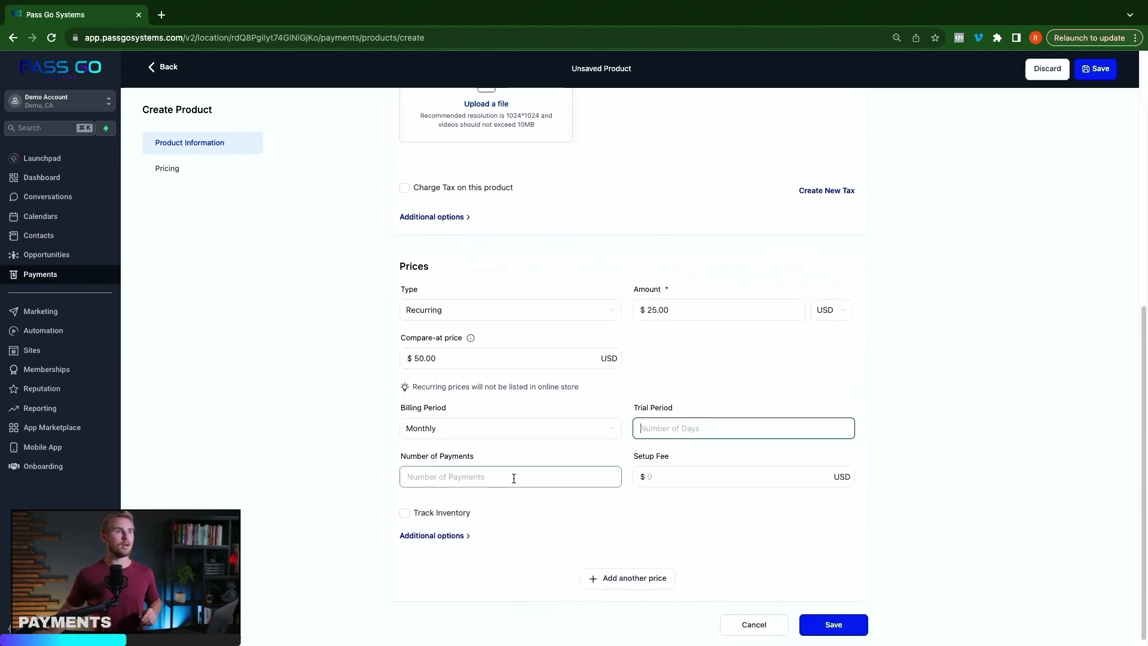
{"action": "type", "text": "4"}
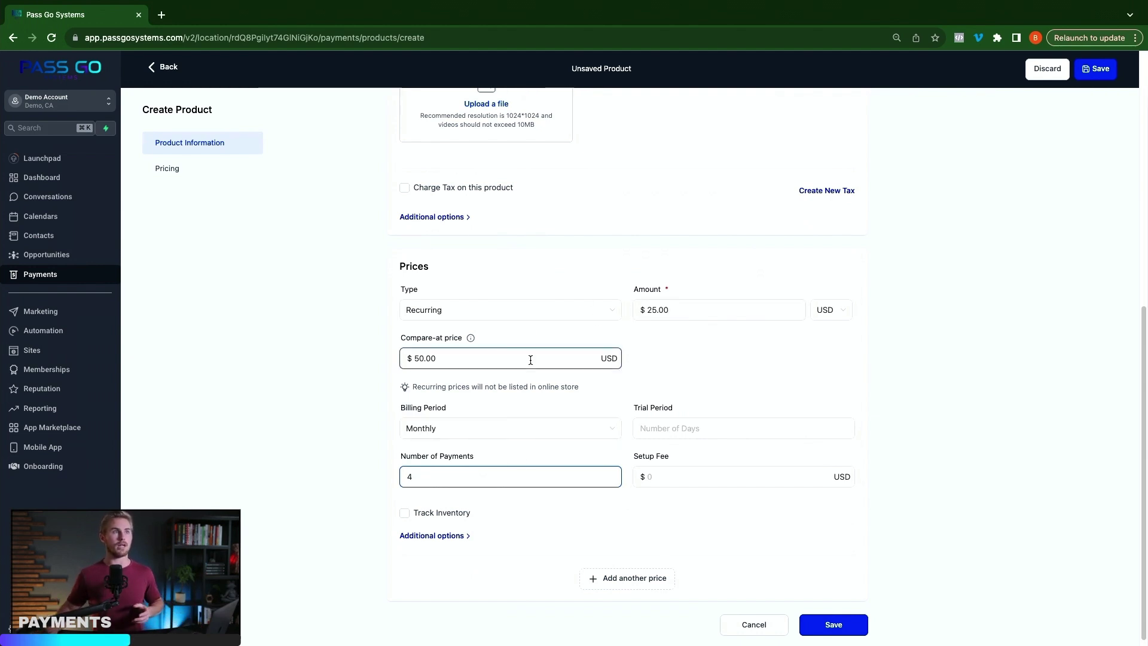
{"action": "left_click", "coordinate": [530, 312]}
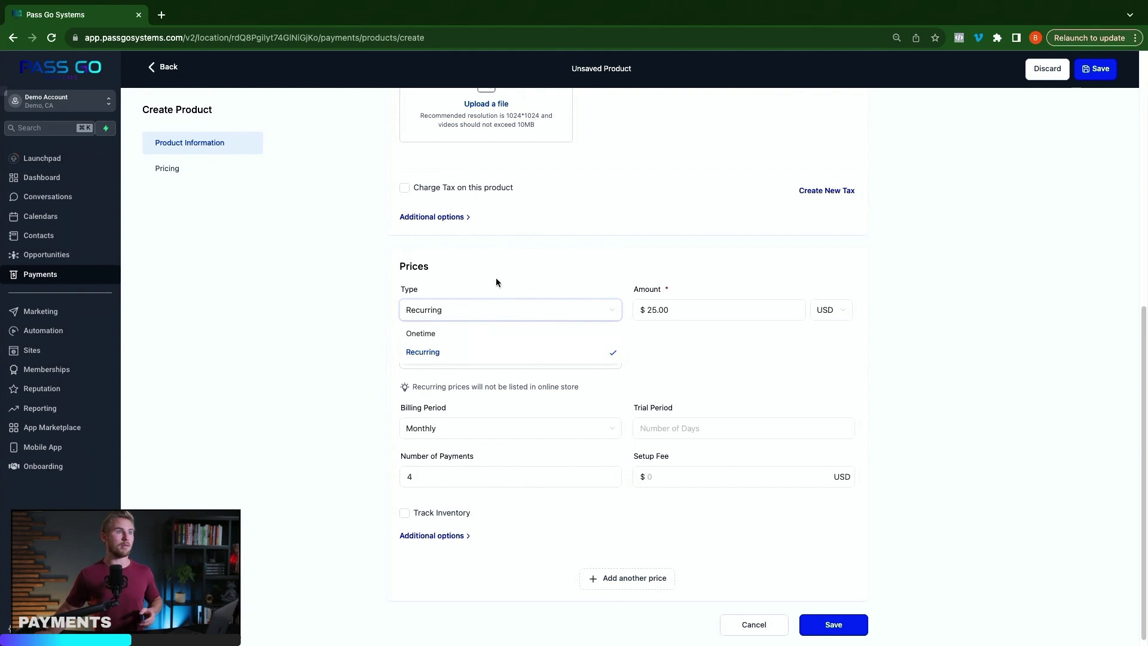
{"action": "left_click", "coordinate": [536, 315]}
{"action": "left_click", "coordinate": [702, 476]}
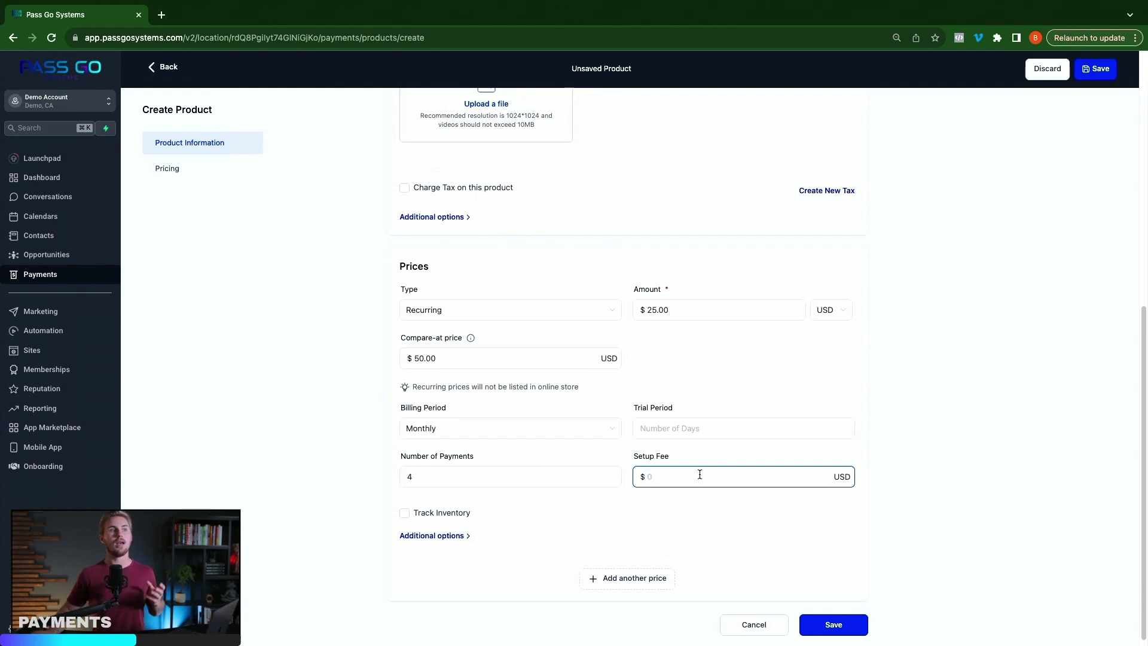
- Check the price's inventory tracking choices, turn tracking back off, and expand the price's additional options
{"action": "left_click", "coordinate": [405, 513]}
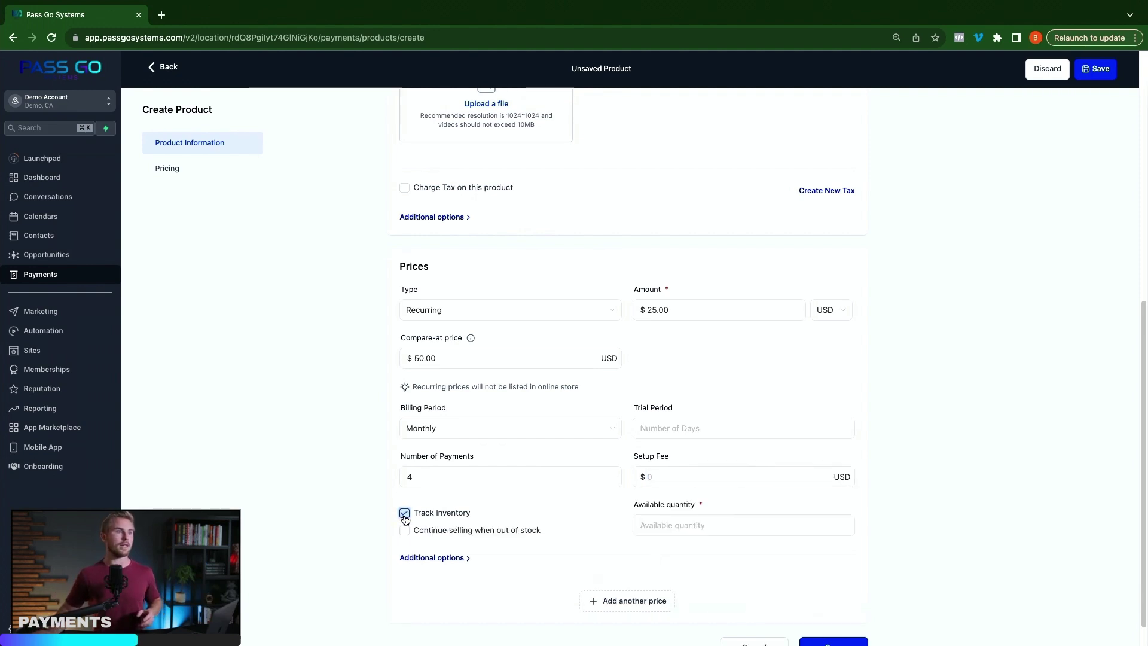
{"action": "left_click", "coordinate": [404, 531]}
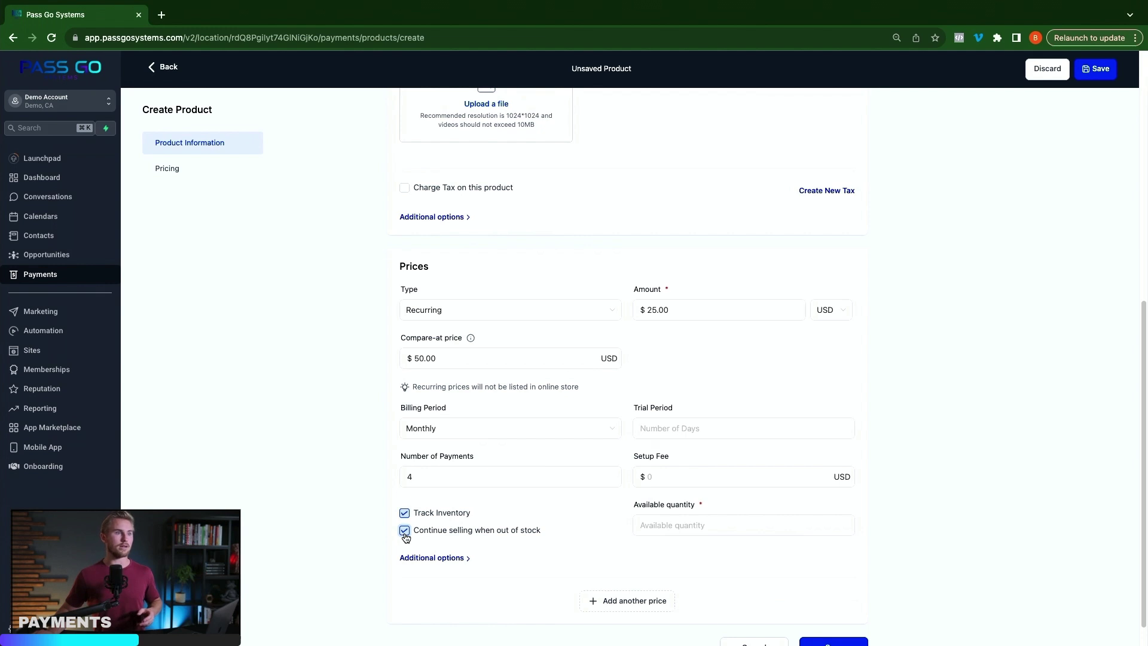
{"action": "left_click", "coordinate": [404, 534]}
{"action": "left_click", "coordinate": [726, 528]}
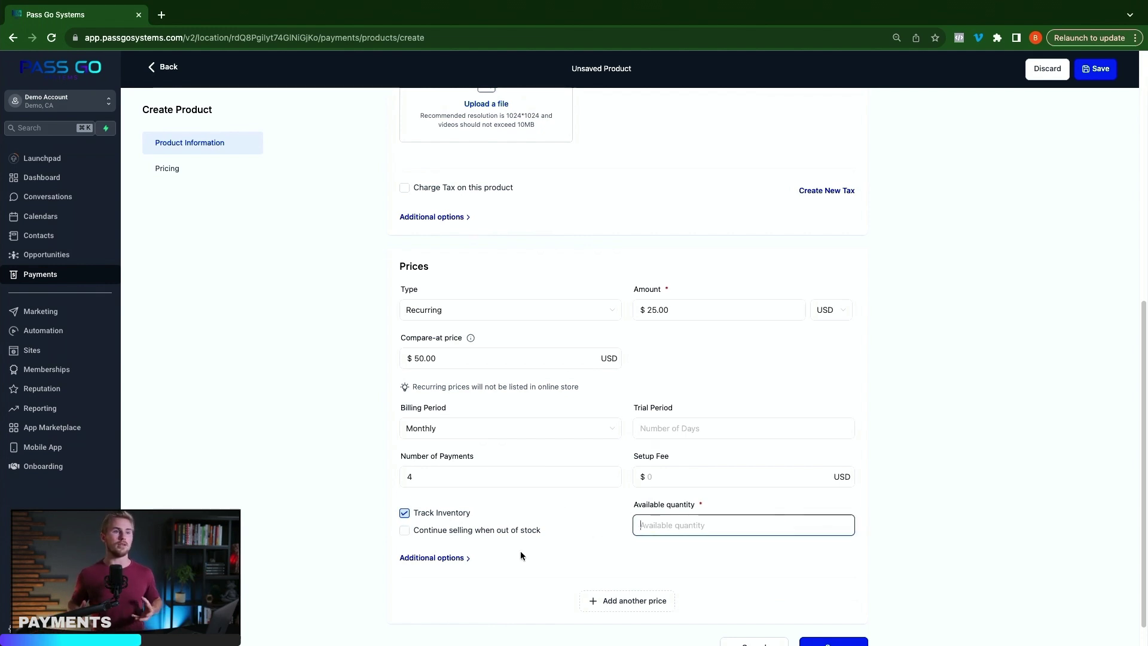
{"action": "scroll", "coordinate": [521, 544], "scroll_direction": "down", "scroll_amount": 1}
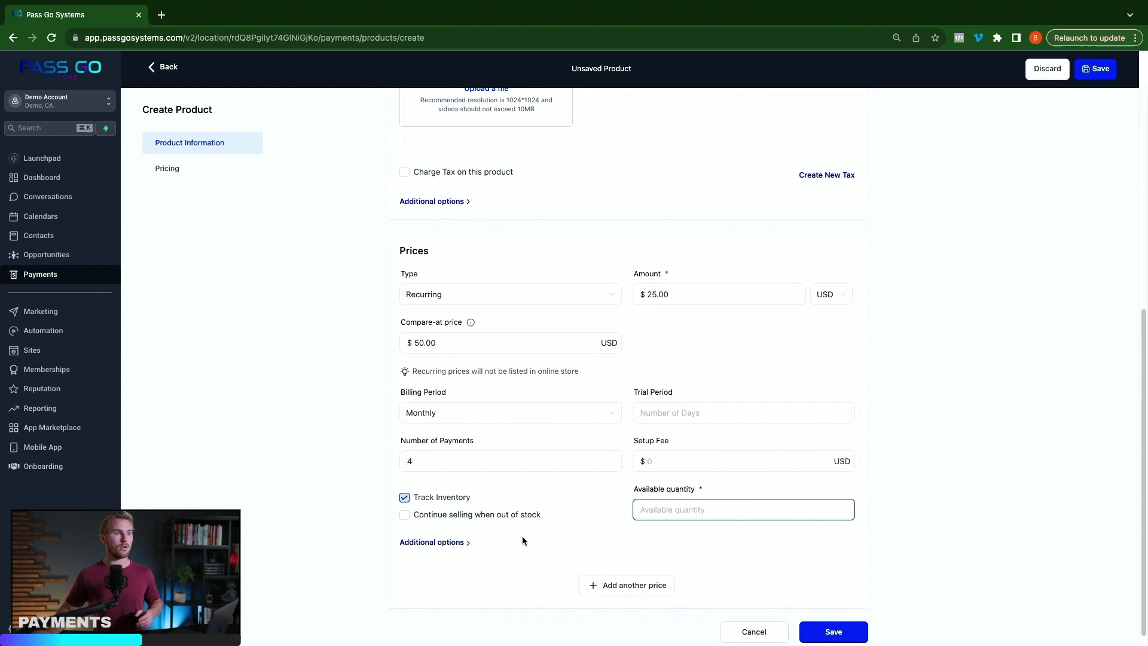
{"action": "left_click", "coordinate": [438, 519]}
{"action": "left_click", "coordinate": [405, 474]}
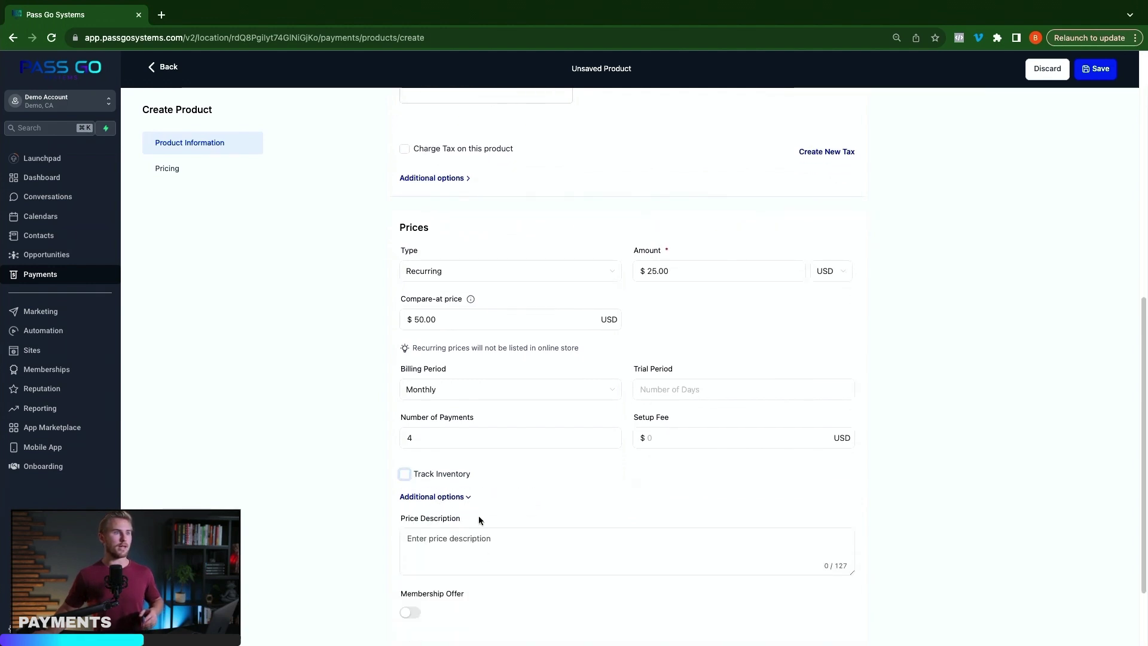
- Enable a membership offer for the price and select Demo Offer
{"action": "scroll", "coordinate": [526, 526], "scroll_direction": "down", "scroll_amount": 1}
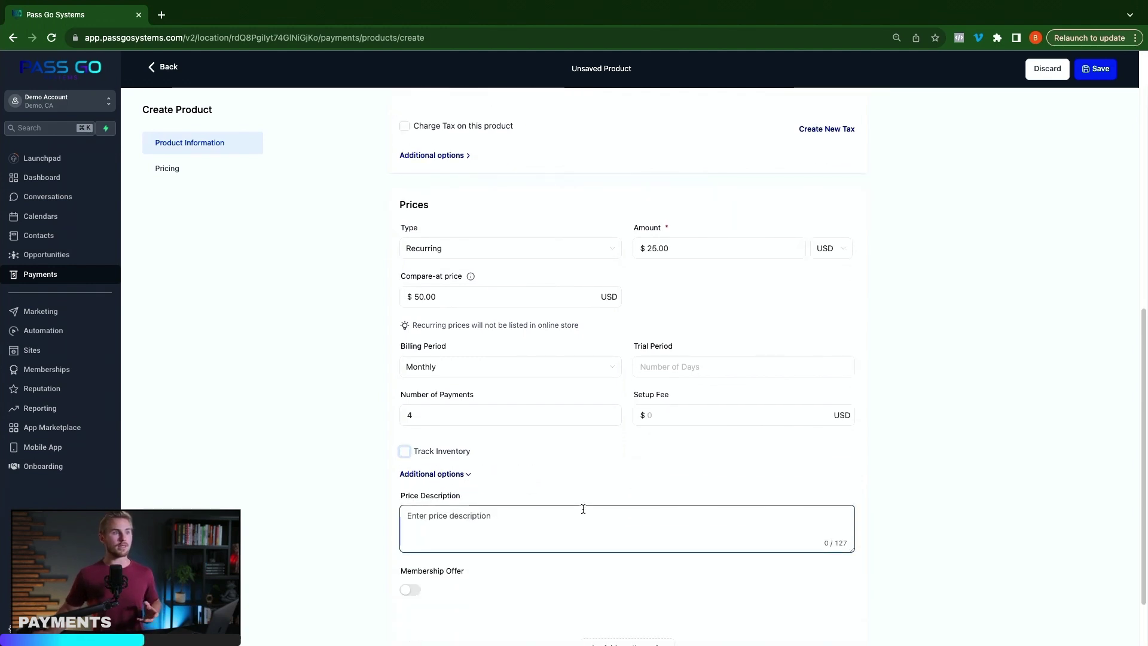
{"action": "left_click", "coordinate": [410, 592]}
{"action": "scroll", "coordinate": [451, 562], "scroll_direction": "down", "scroll_amount": 3}
{"action": "left_click", "coordinate": [495, 556]}
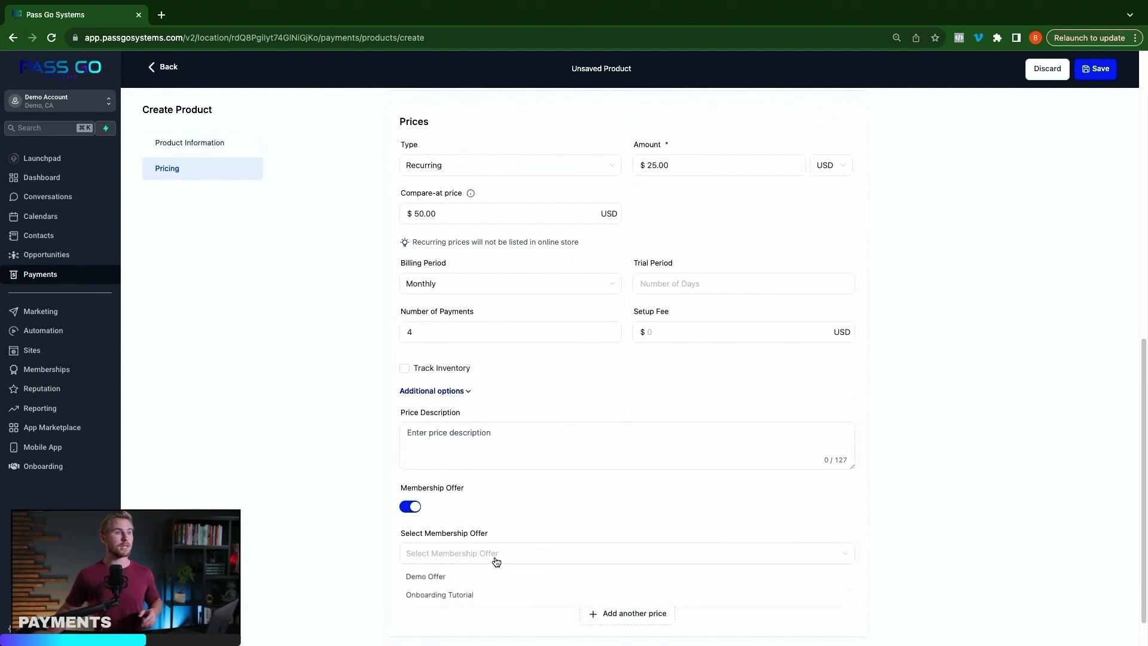
{"action": "left_click", "coordinate": [441, 578]}
{"action": "left_click", "coordinate": [535, 502]}
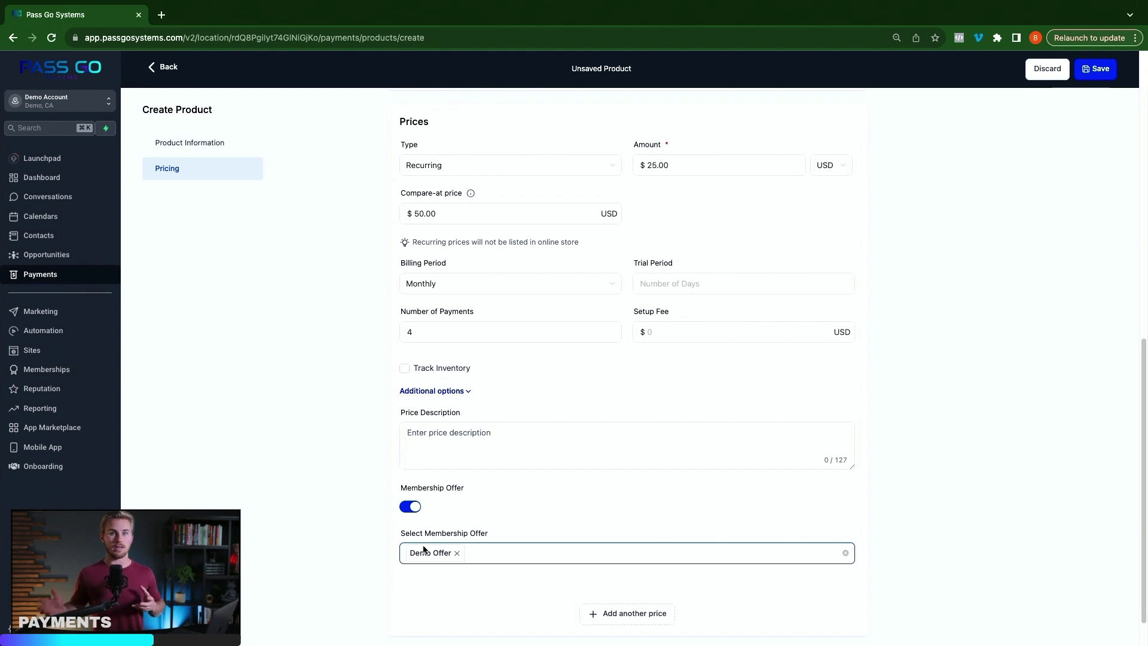
- Save the product, look over its saved details, and return to the products list
{"action": "scroll", "coordinate": [566, 582], "scroll_direction": "down", "scroll_amount": 2}
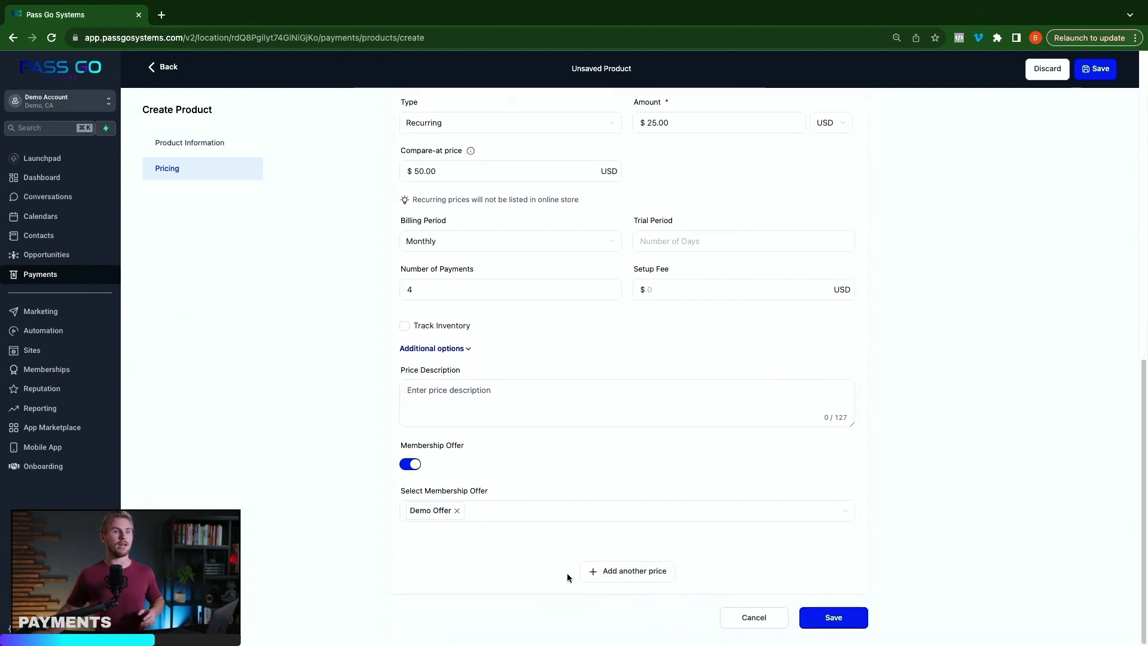
{"action": "left_click", "coordinate": [835, 619]}
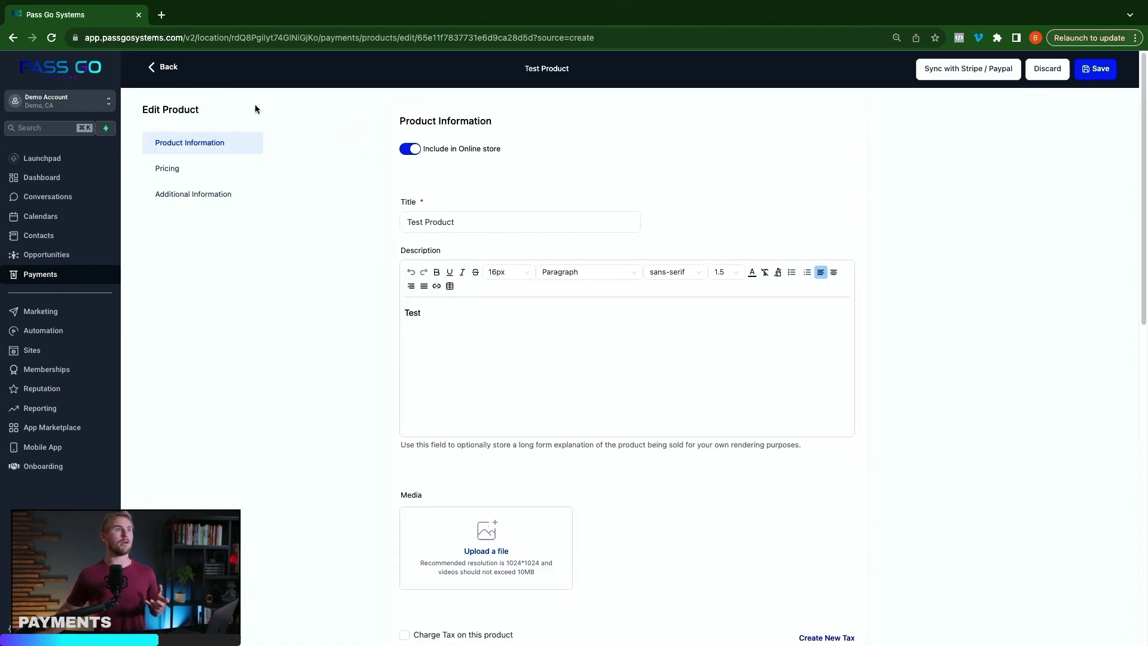
{"action": "scroll", "coordinate": [462, 328], "scroll_direction": "down", "scroll_amount": 10}
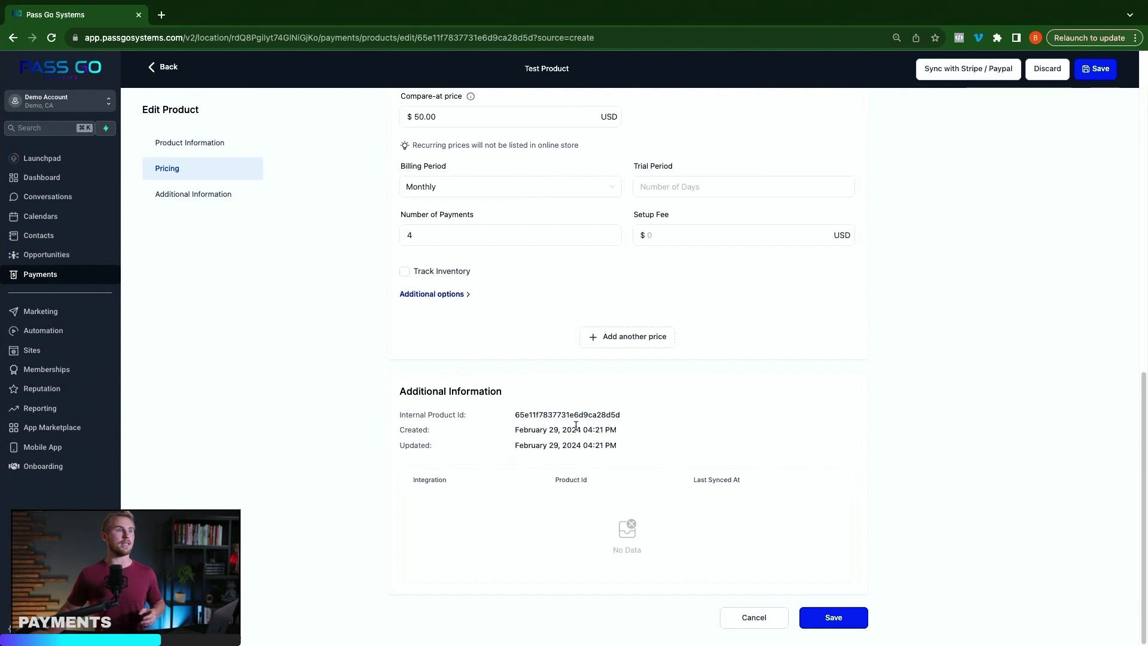
{"action": "scroll", "coordinate": [685, 460], "scroll_direction": "up", "scroll_amount": 15}
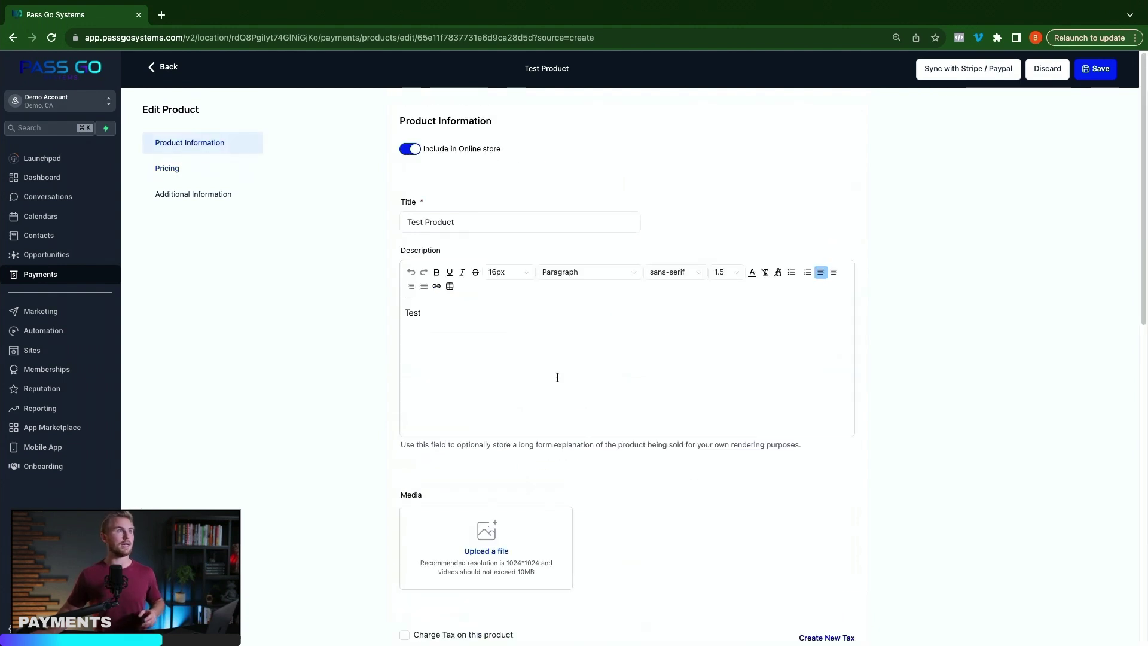
{"action": "left_click", "coordinate": [163, 67]}
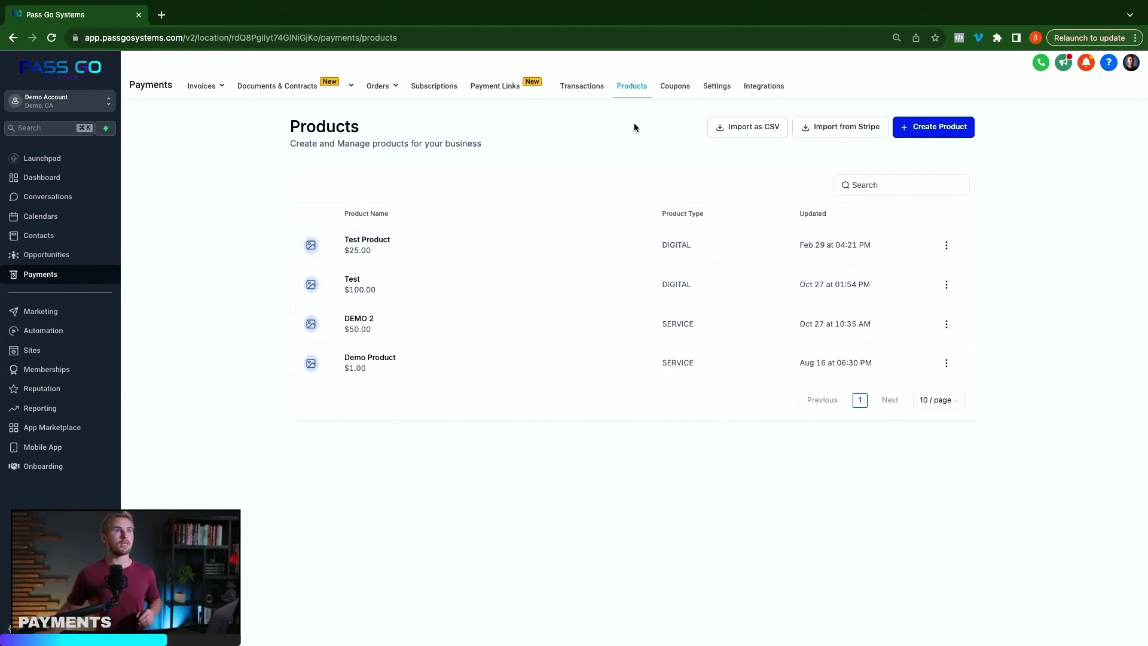
- Start a new coupon named Test Coupon with the coupon code TEST
{"action": "left_click", "coordinate": [672, 94]}
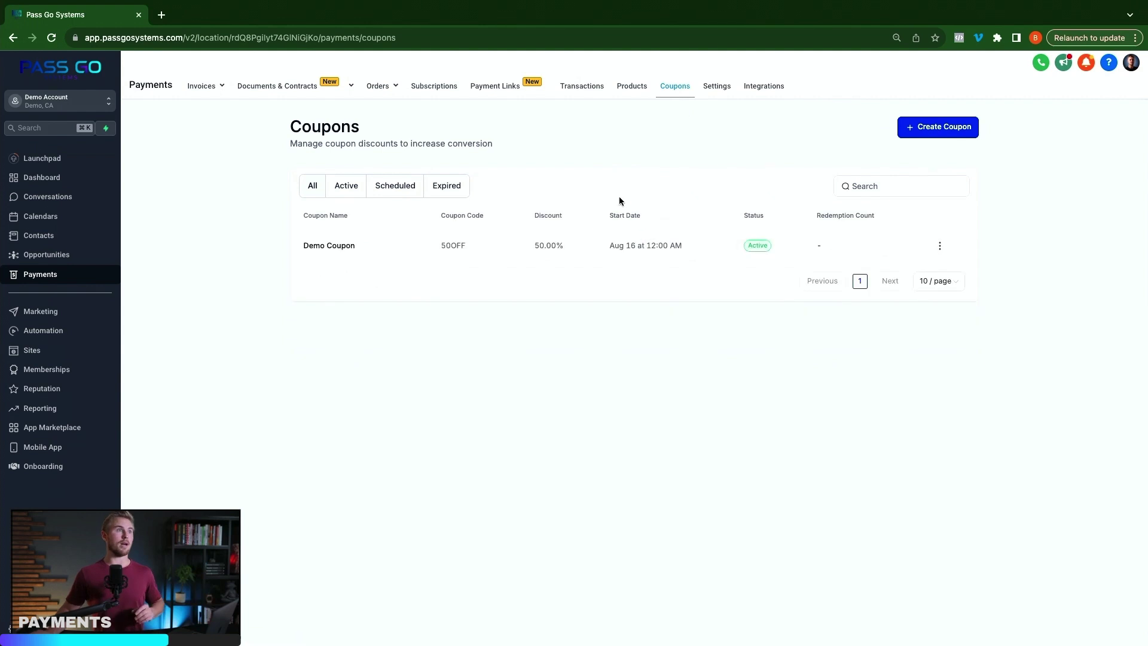
{"action": "left_click", "coordinate": [956, 127]}
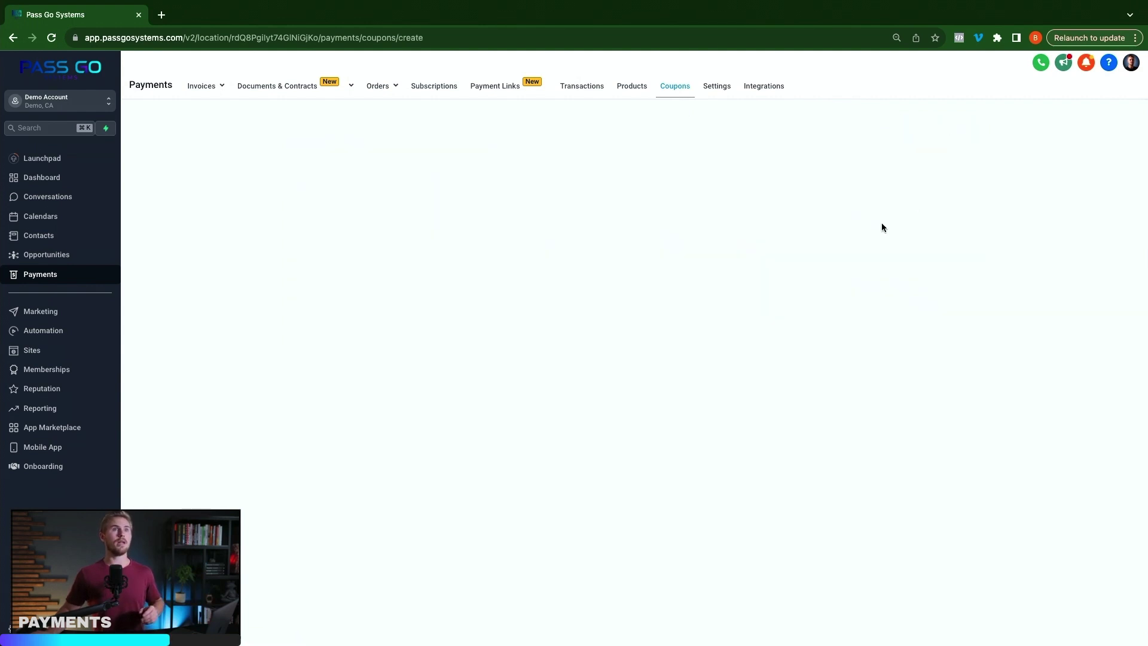
{"action": "left_click", "coordinate": [544, 216]}
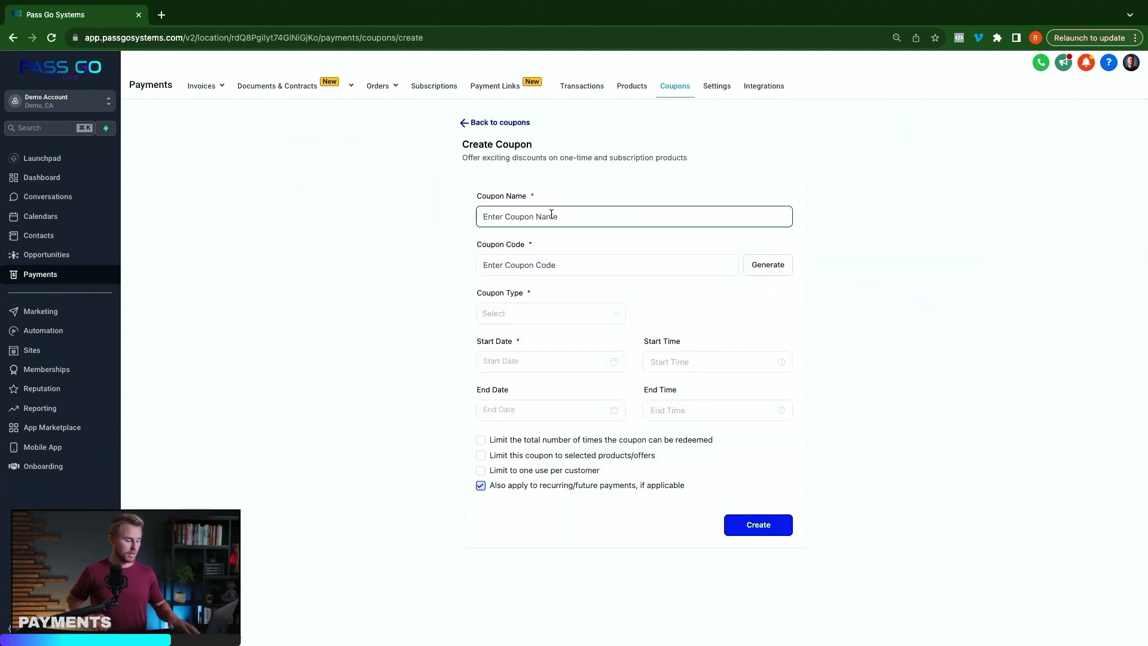
{"action": "type", "text": "Test Cou"}
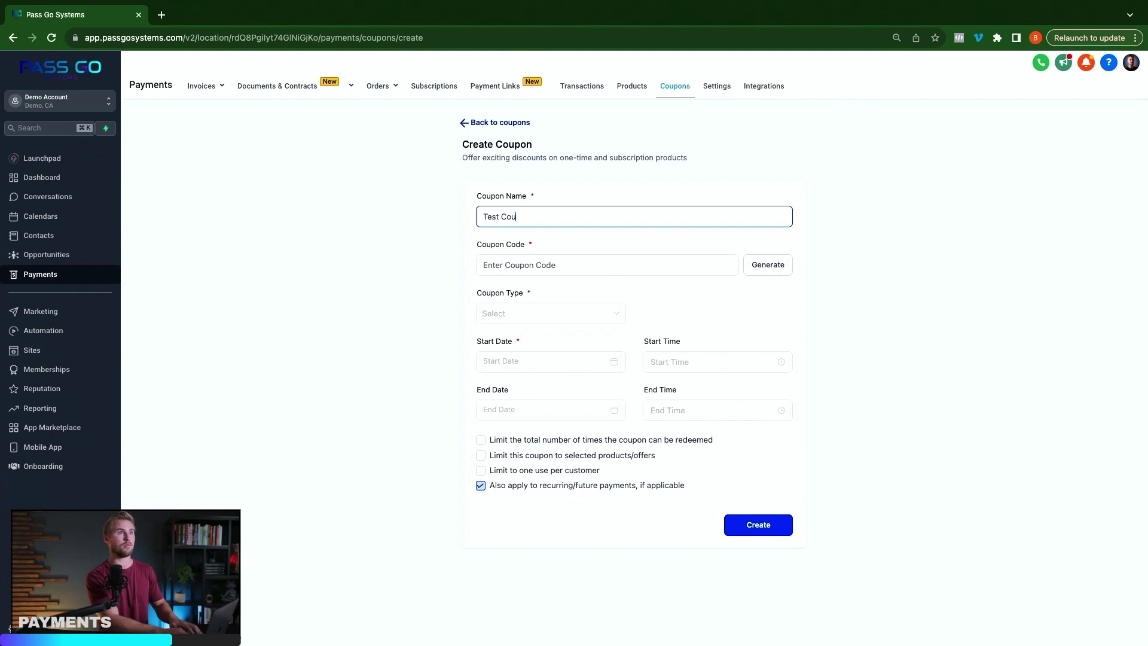
{"action": "type", "text": "pon"}
{"action": "left_click", "coordinate": [568, 265]}
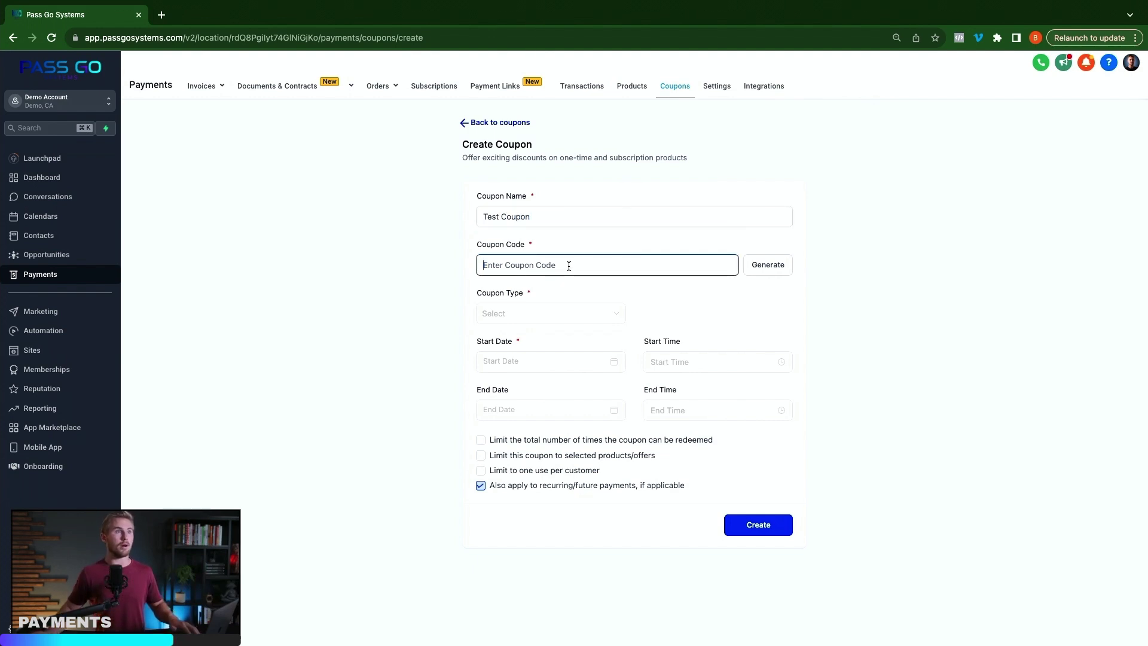
{"action": "type", "text": "TEST"}
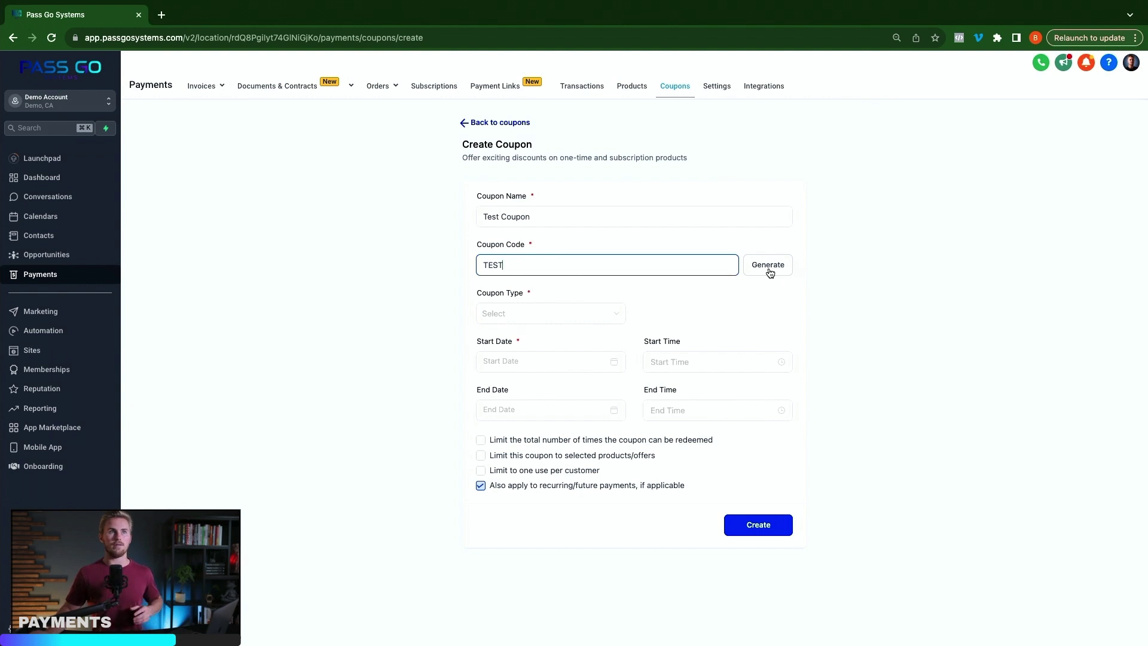
- Make it a percentage coupon offering a 10% discount
{"action": "left_click", "coordinate": [619, 312]}
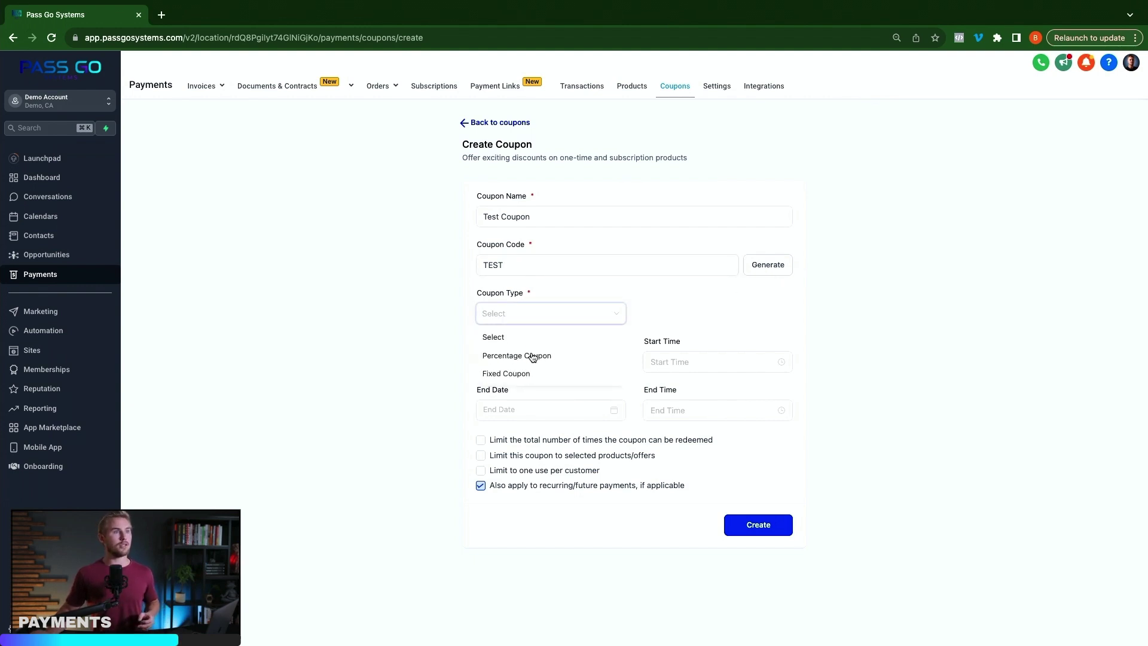
{"action": "left_click", "coordinate": [499, 357]}
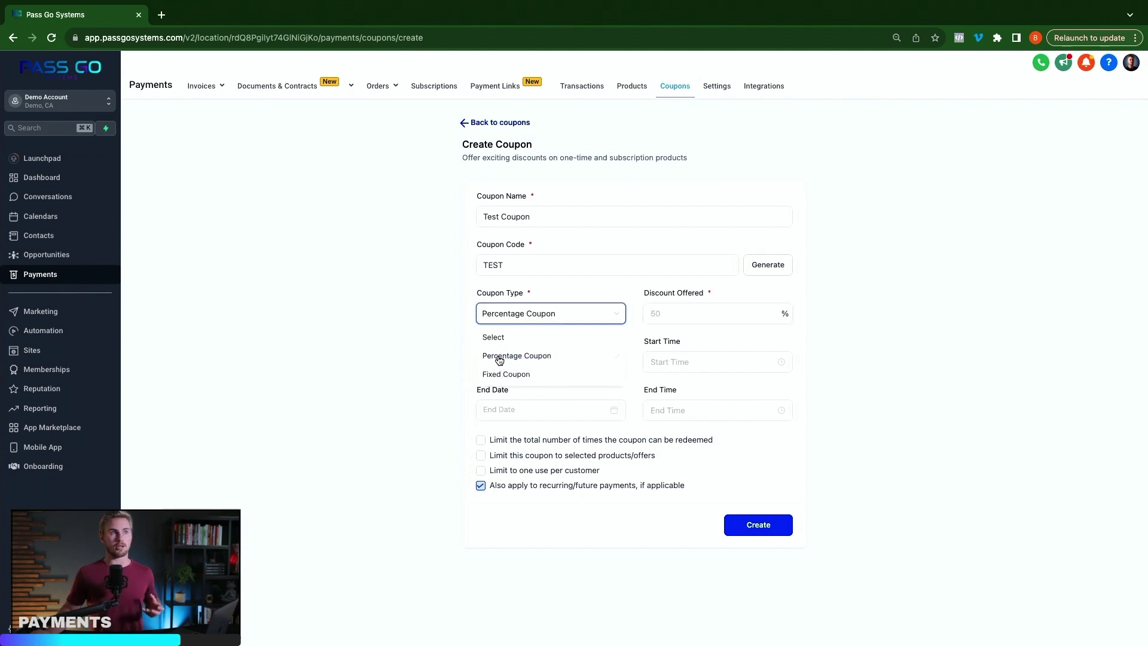
{"action": "left_click", "coordinate": [675, 309]}
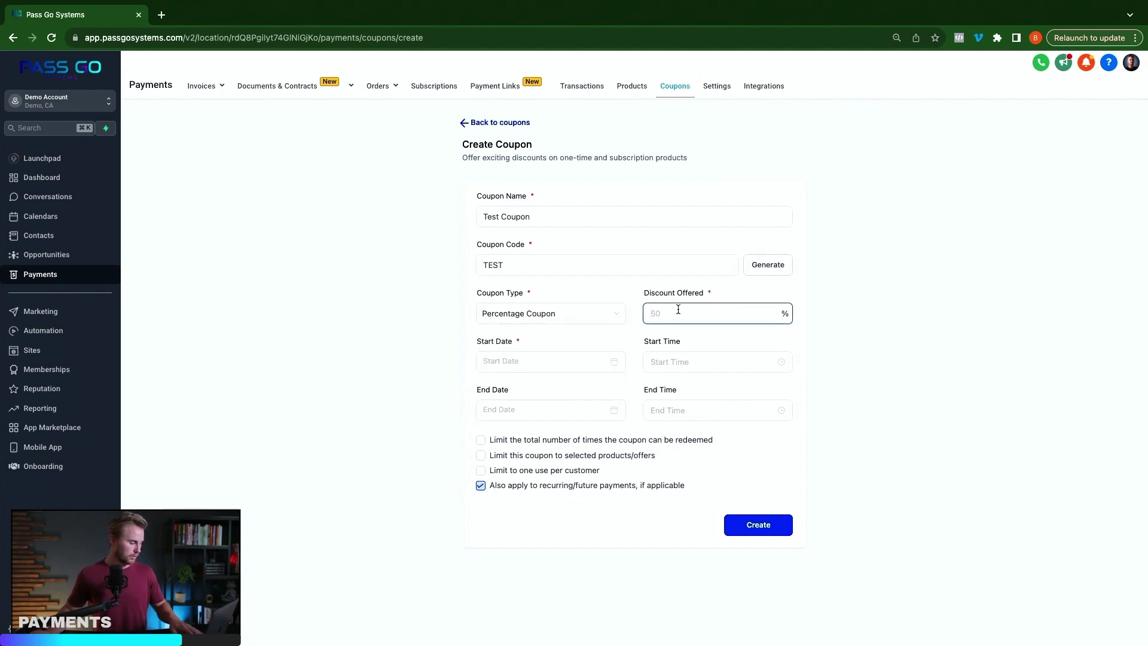
{"action": "type", "text": "10"}
- Set the coupon's start to February 29, 2024 at 12:00 PM
{"action": "left_click", "coordinate": [566, 362]}
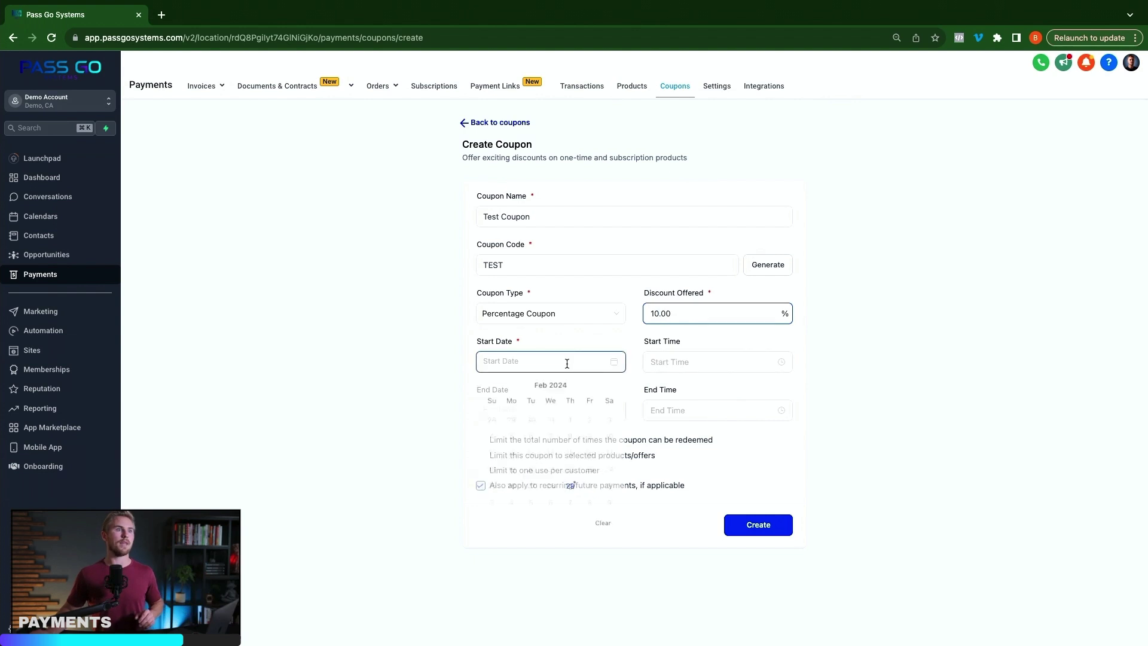
{"action": "left_click", "coordinate": [574, 490]}
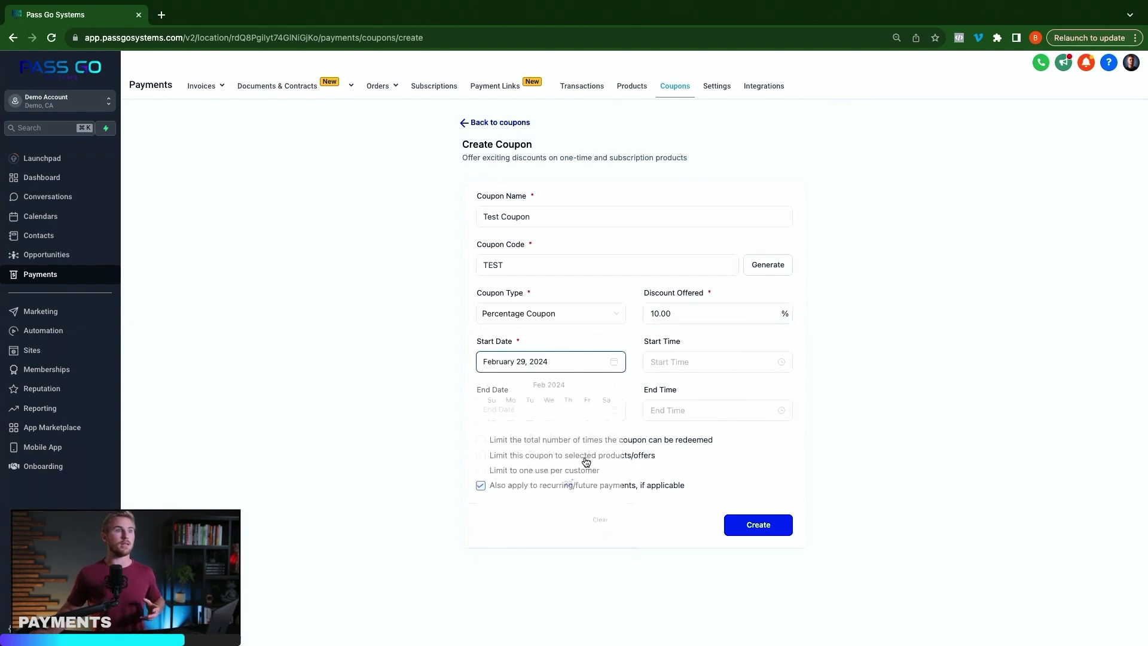
{"action": "left_click", "coordinate": [698, 370]}
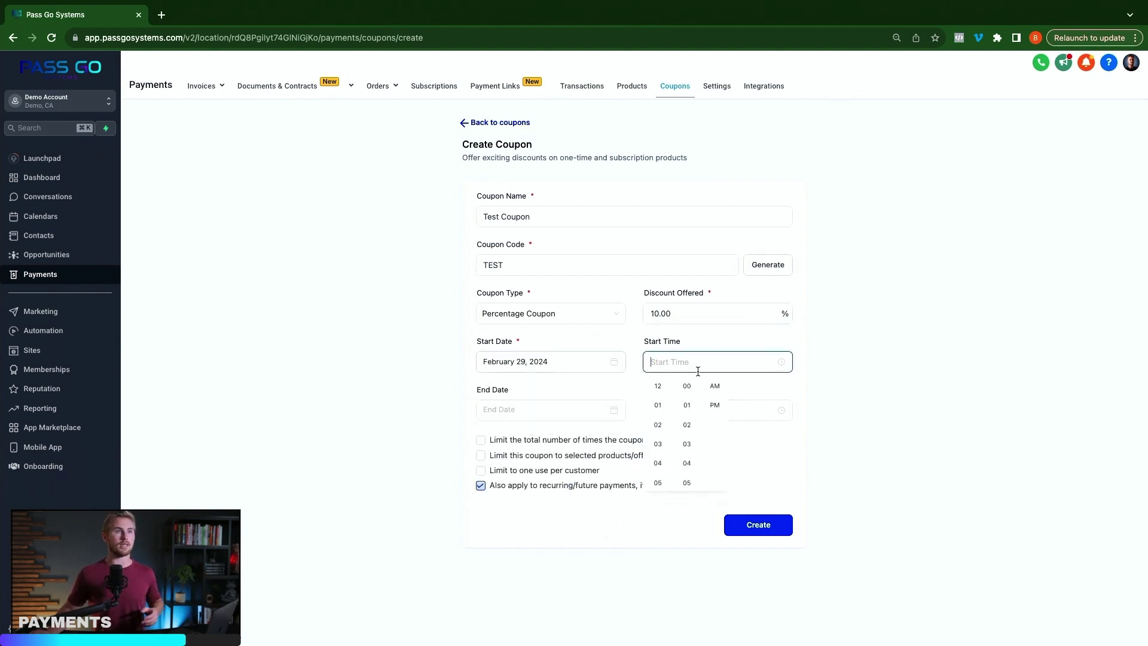
{"action": "scroll", "coordinate": [675, 411], "scroll_direction": "up", "scroll_amount": 1}
{"action": "left_click", "coordinate": [660, 389]}
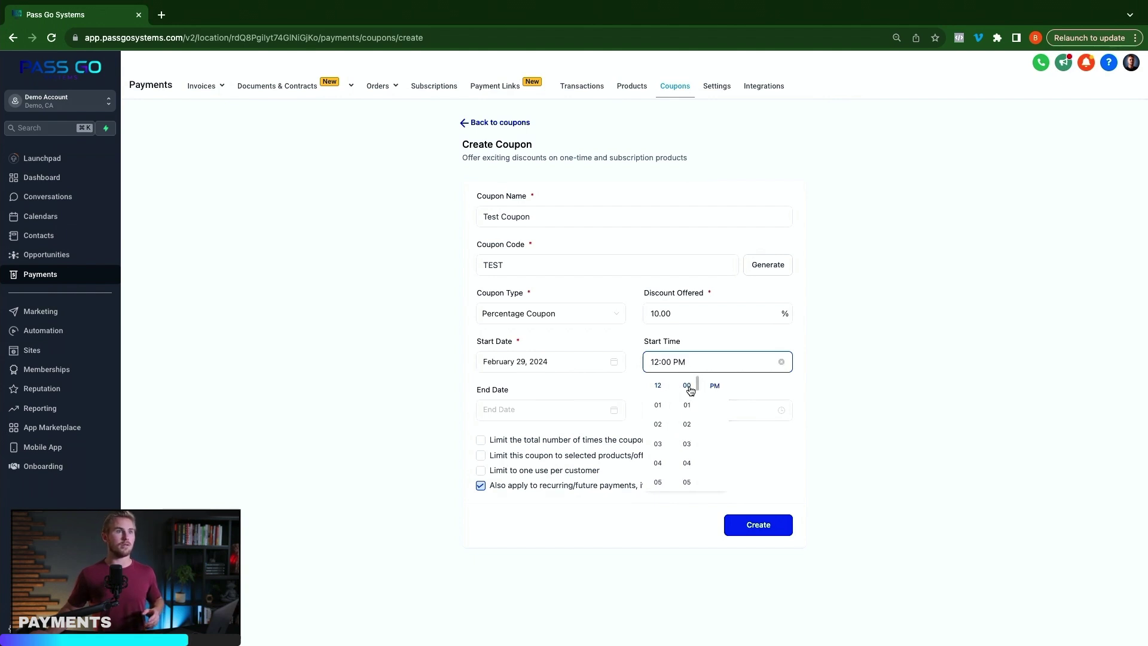
{"action": "left_click", "coordinate": [714, 339]}
- Set the coupon's end to April 30, 2024 at 12:00 PM
{"action": "left_click", "coordinate": [552, 414]}
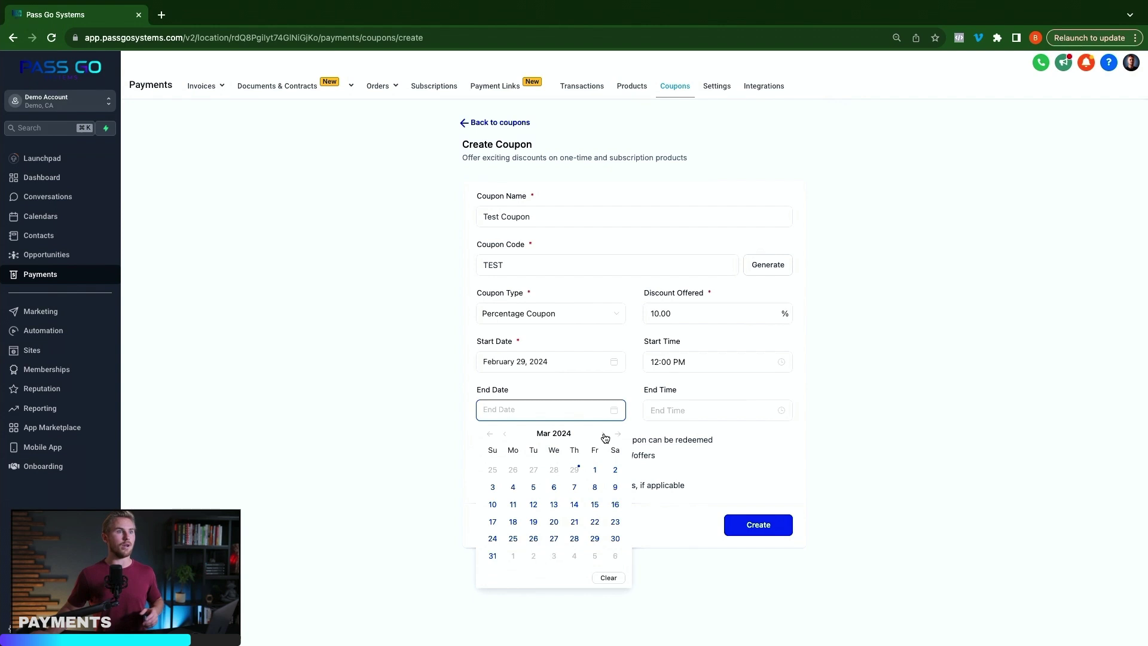
{"action": "left_click", "coordinate": [605, 436]}
{"action": "left_click", "coordinate": [532, 537]}
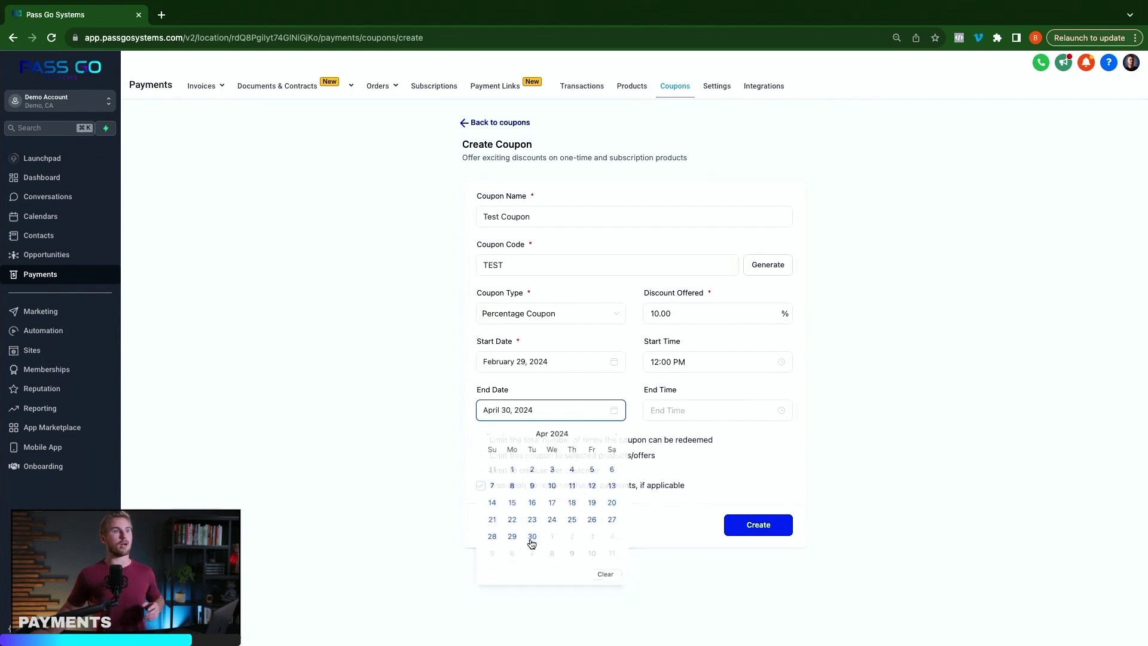
{"action": "left_click", "coordinate": [718, 410]}
{"action": "left_click", "coordinate": [656, 435]}
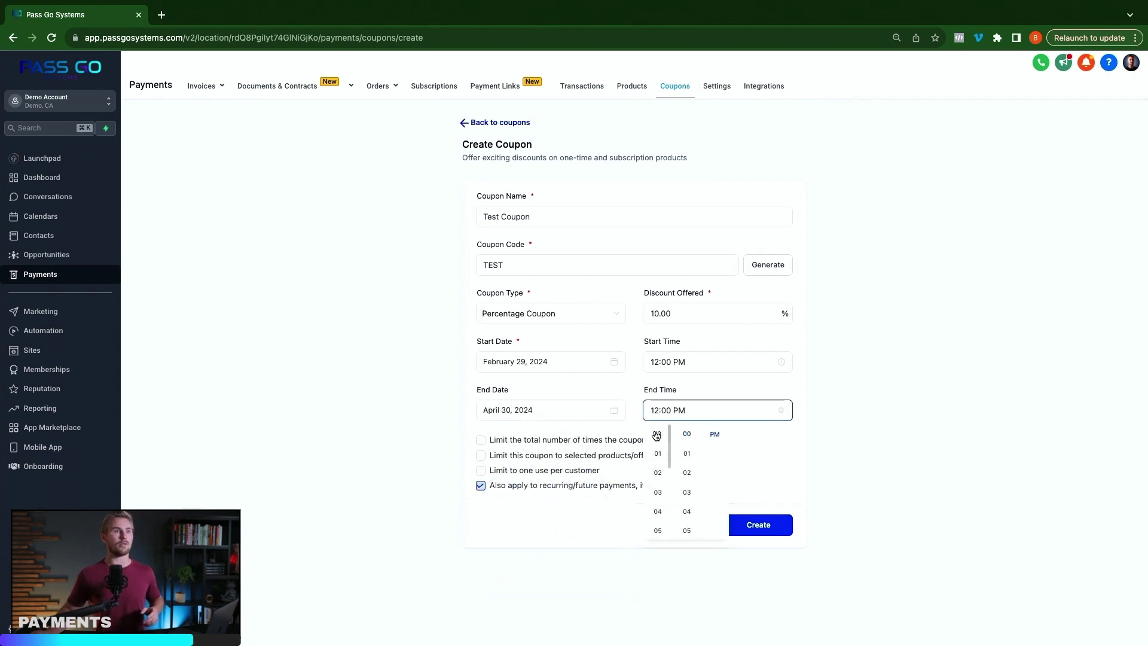
{"action": "left_click", "coordinate": [754, 460]}
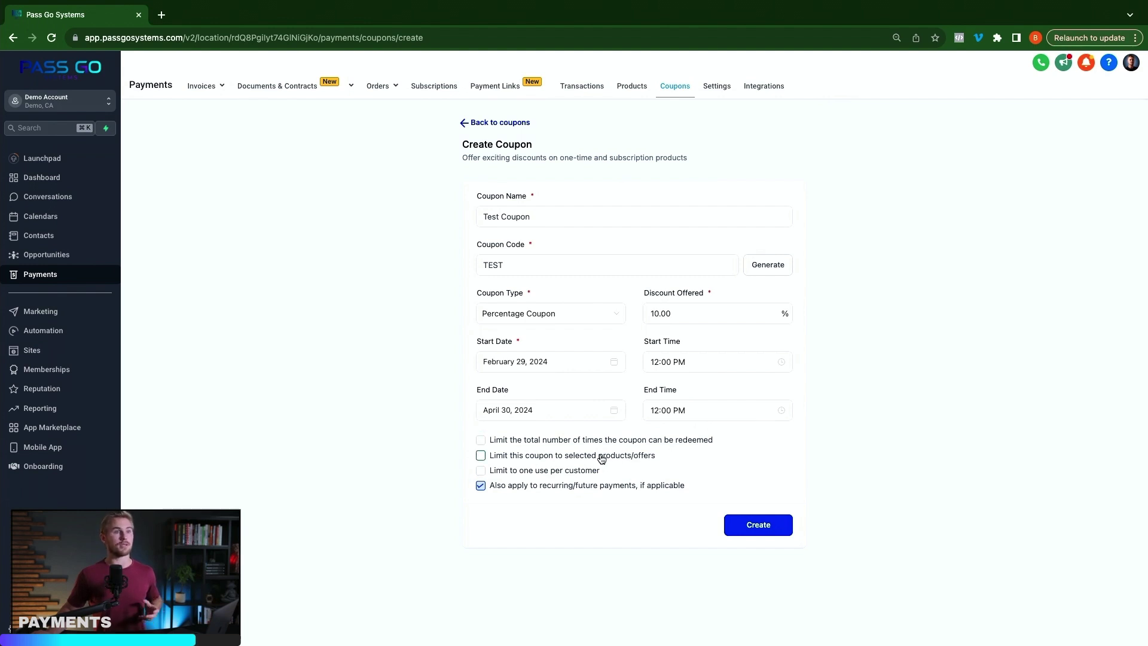
- Restrict the coupon to Test Product and limit its total redemptions to 100
{"action": "left_click", "coordinate": [481, 457]}
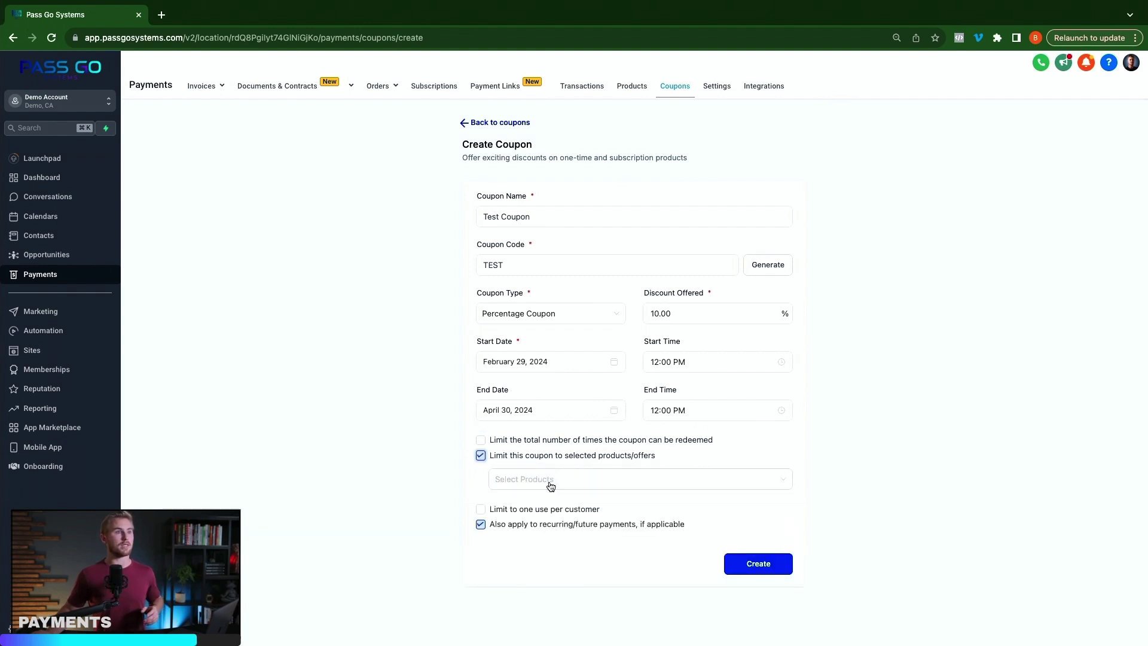
{"action": "left_click", "coordinate": [550, 486]}
{"action": "left_click", "coordinate": [510, 507]}
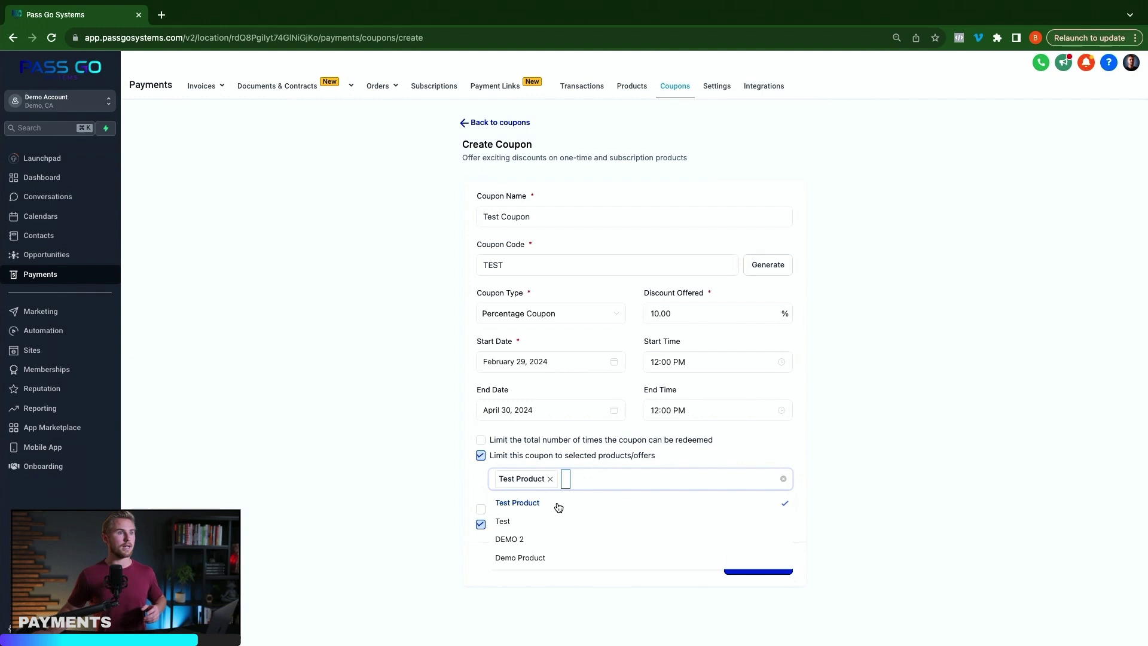
{"action": "left_click", "coordinate": [407, 465]}
{"action": "left_click", "coordinate": [481, 440]}
{"action": "left_click", "coordinate": [554, 463]}
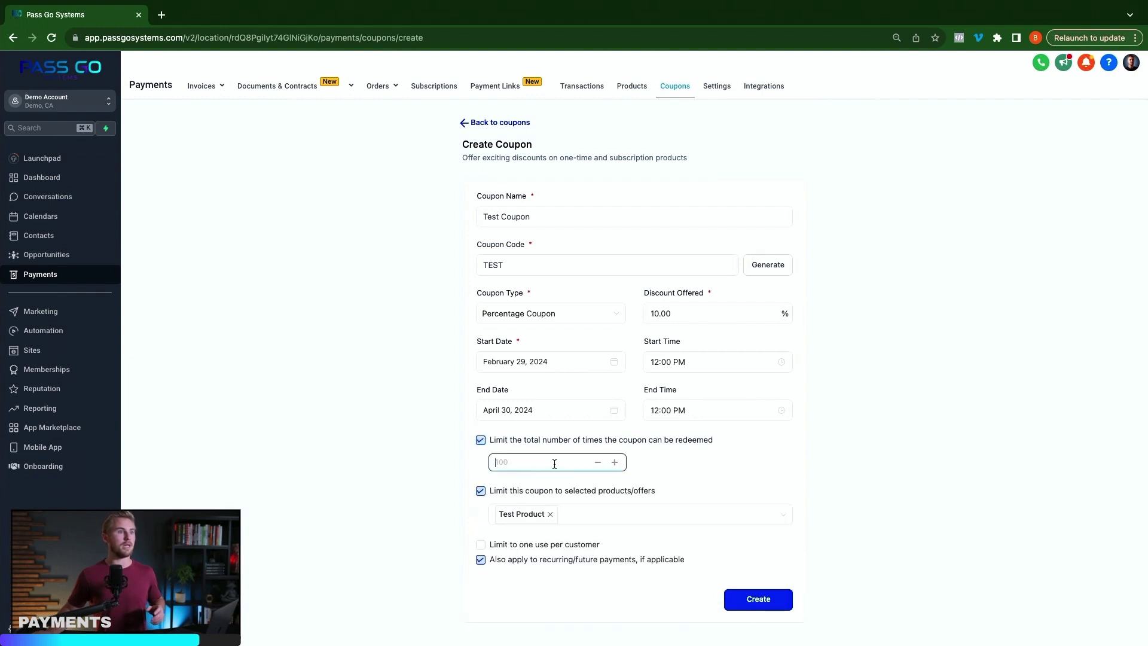
{"action": "type", "text": "100"}
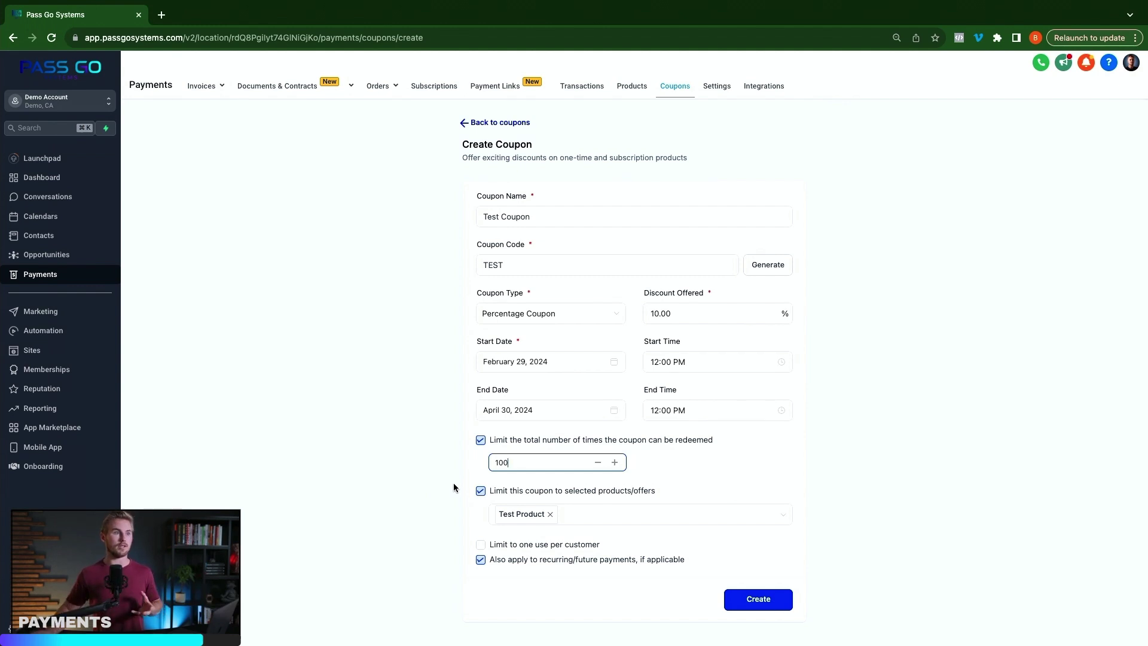
- Limit the coupon to one use per customer, keep it applying to recurring/future payments, and create it
{"action": "left_click", "coordinate": [482, 545]}
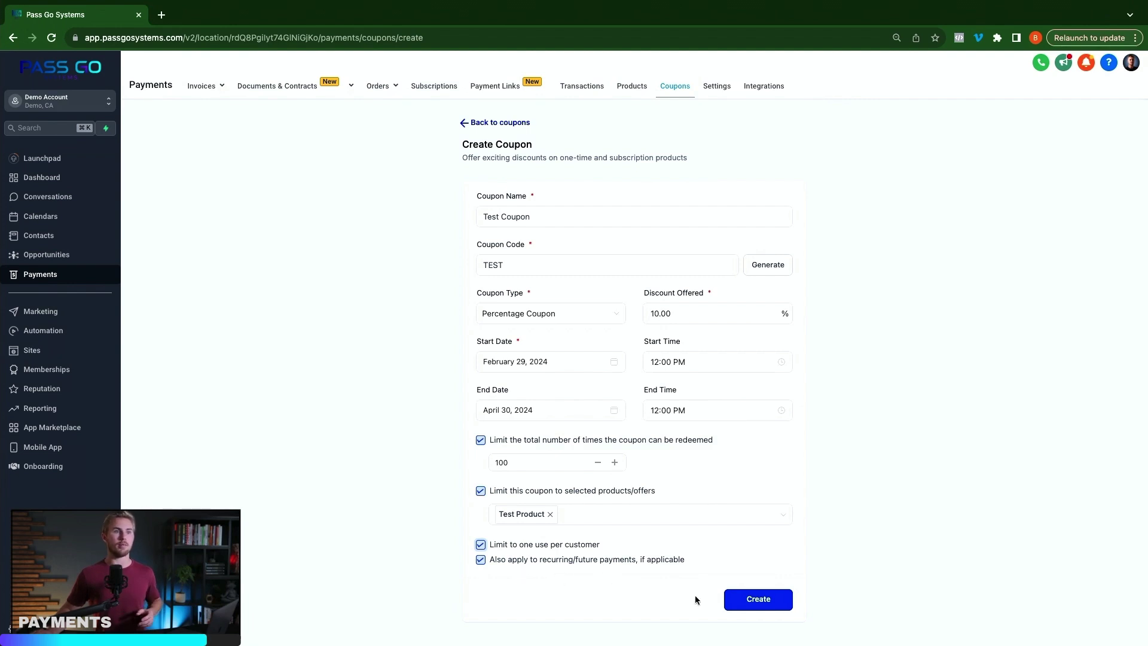
{"action": "left_click", "coordinate": [481, 561]}
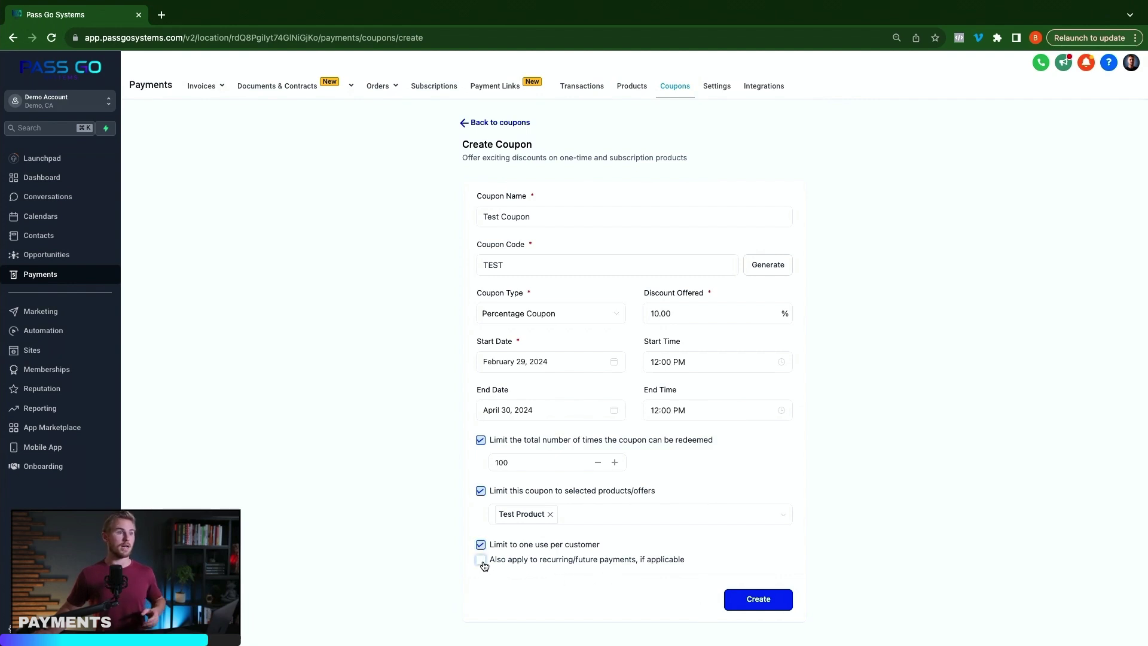
{"action": "left_click", "coordinate": [481, 562]}
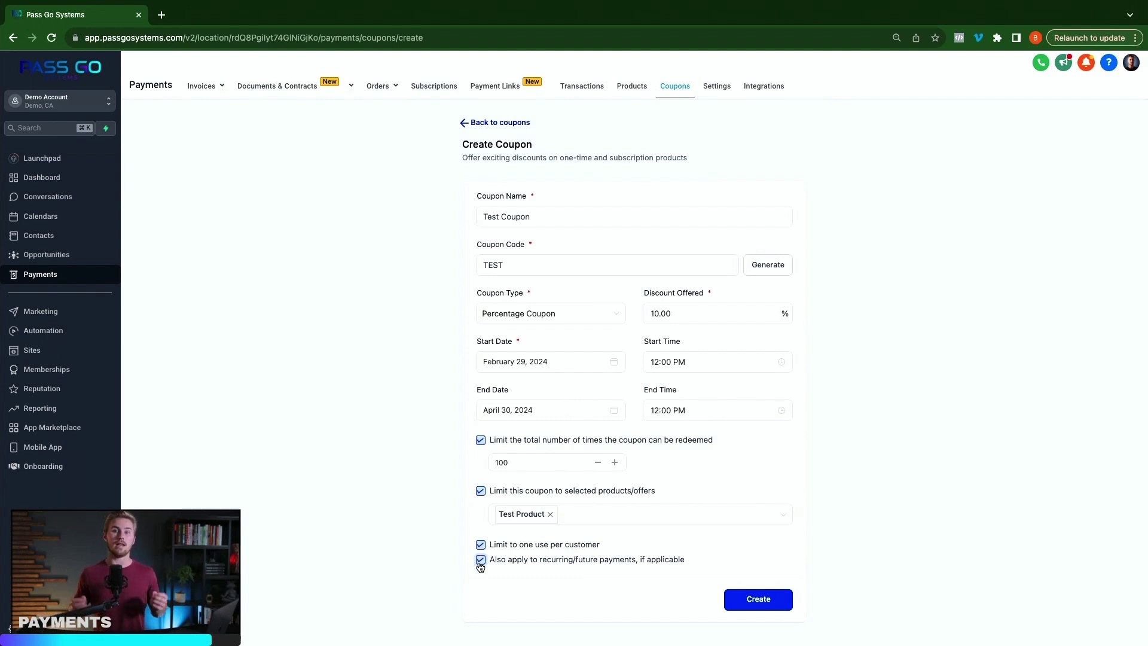
{"action": "left_click", "coordinate": [741, 603]}
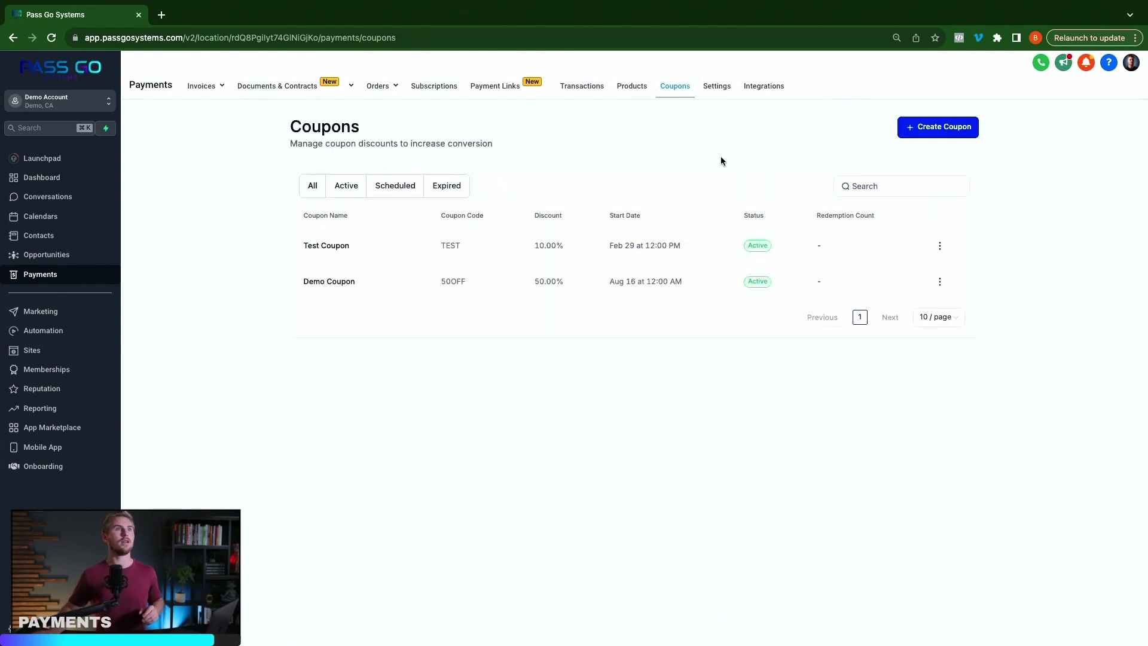
- Review the payment settings for receipts, taxes and notifications, and open the payment gateway integrations
{"action": "left_click", "coordinate": [716, 88]}
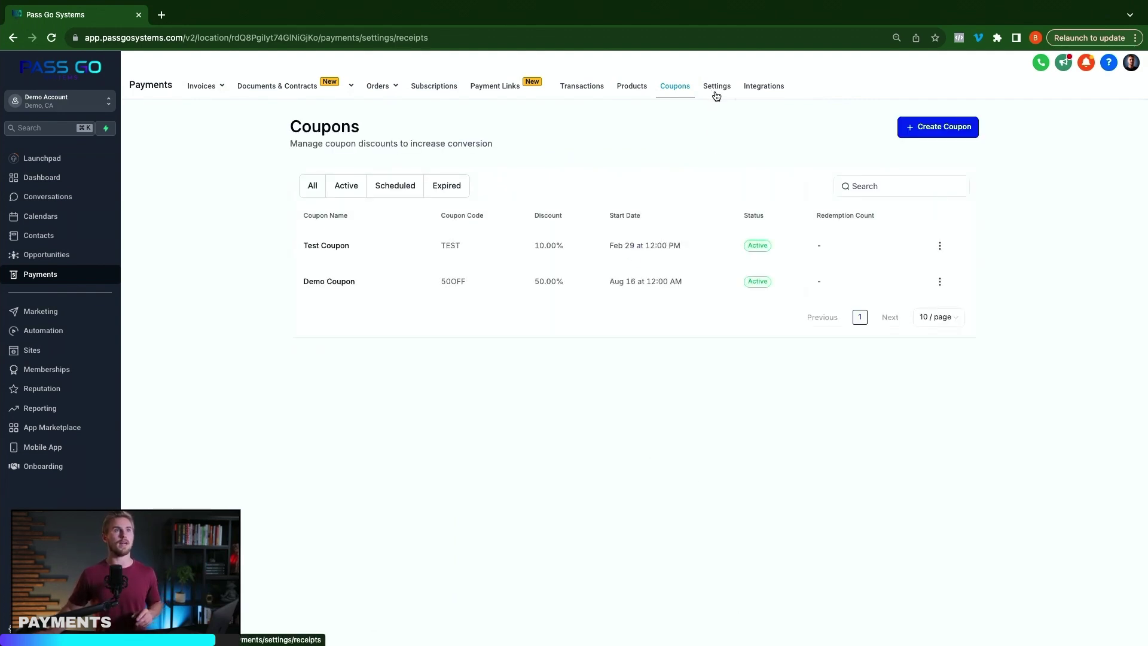
{"action": "scroll", "coordinate": [498, 167], "scroll_direction": "down", "scroll_amount": 1}
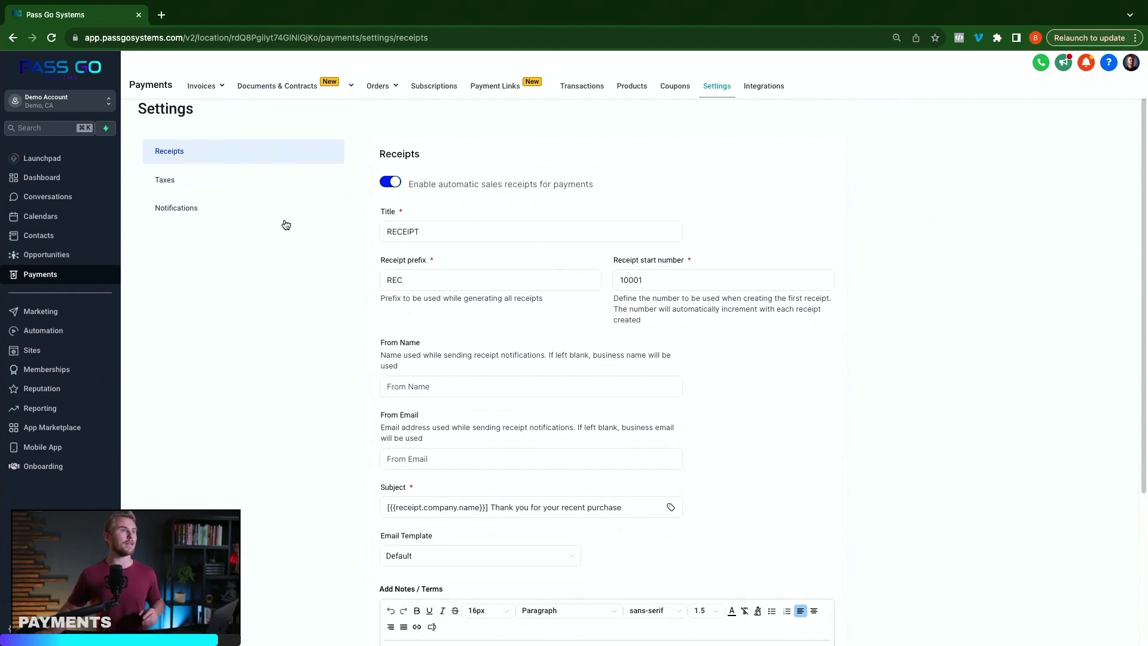
{"action": "scroll", "coordinate": [504, 338], "scroll_direction": "down", "scroll_amount": 5}
{"action": "scroll", "coordinate": [506, 346], "scroll_direction": "up", "scroll_amount": 5}
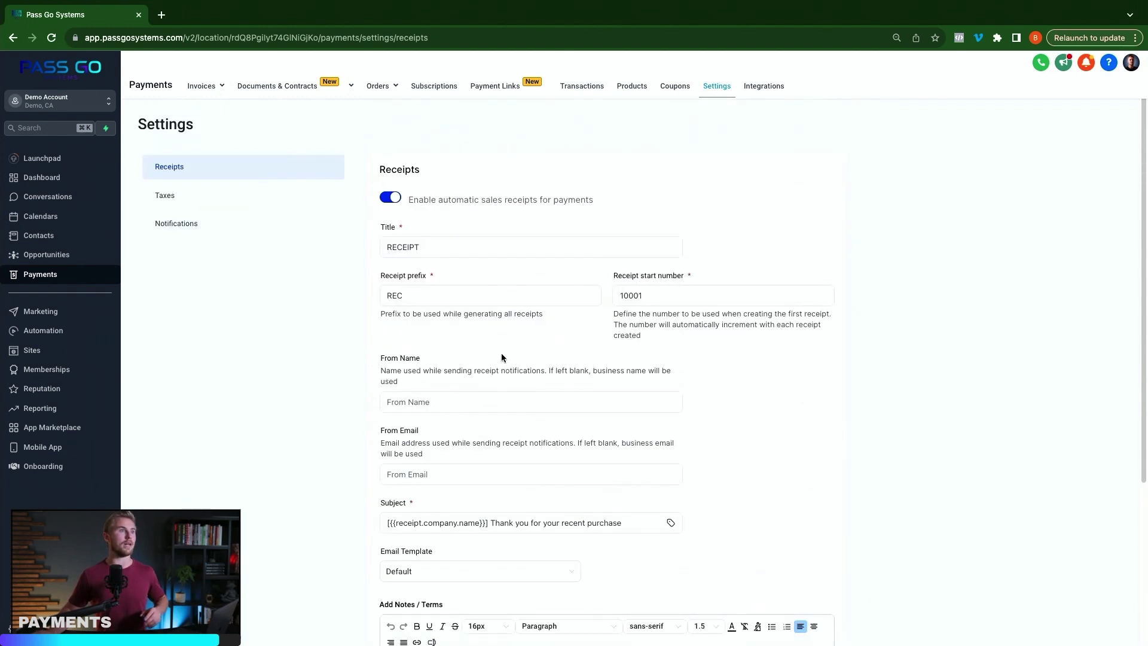
{"action": "left_click", "coordinate": [163, 200]}
{"action": "left_click", "coordinate": [209, 228]}
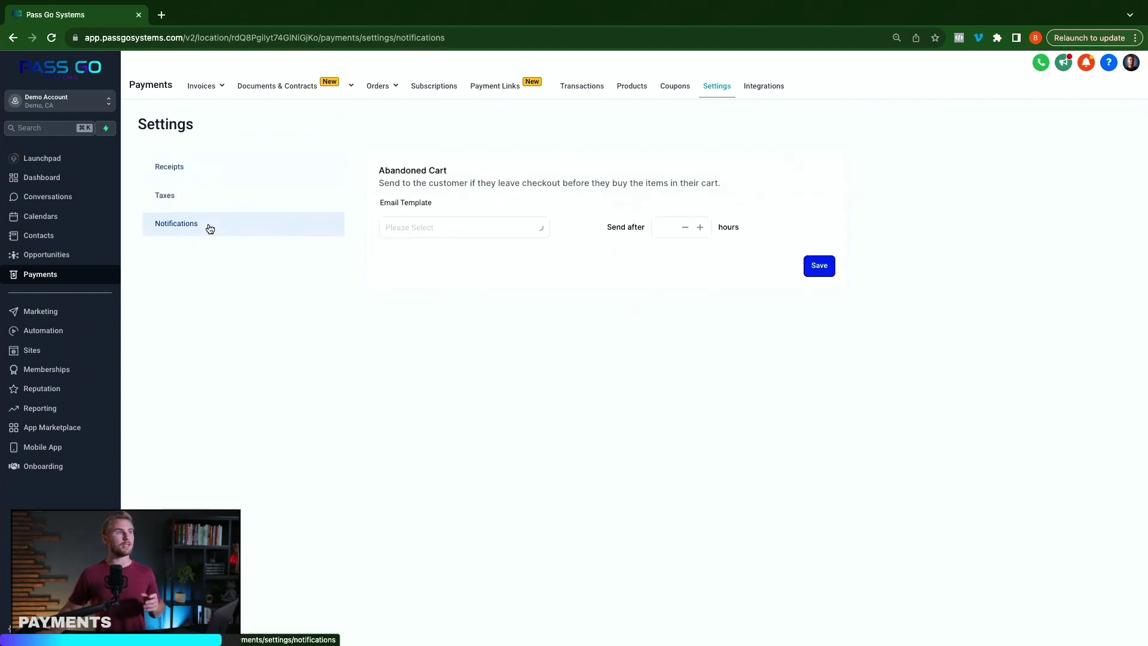
{"action": "left_click", "coordinate": [776, 85]}
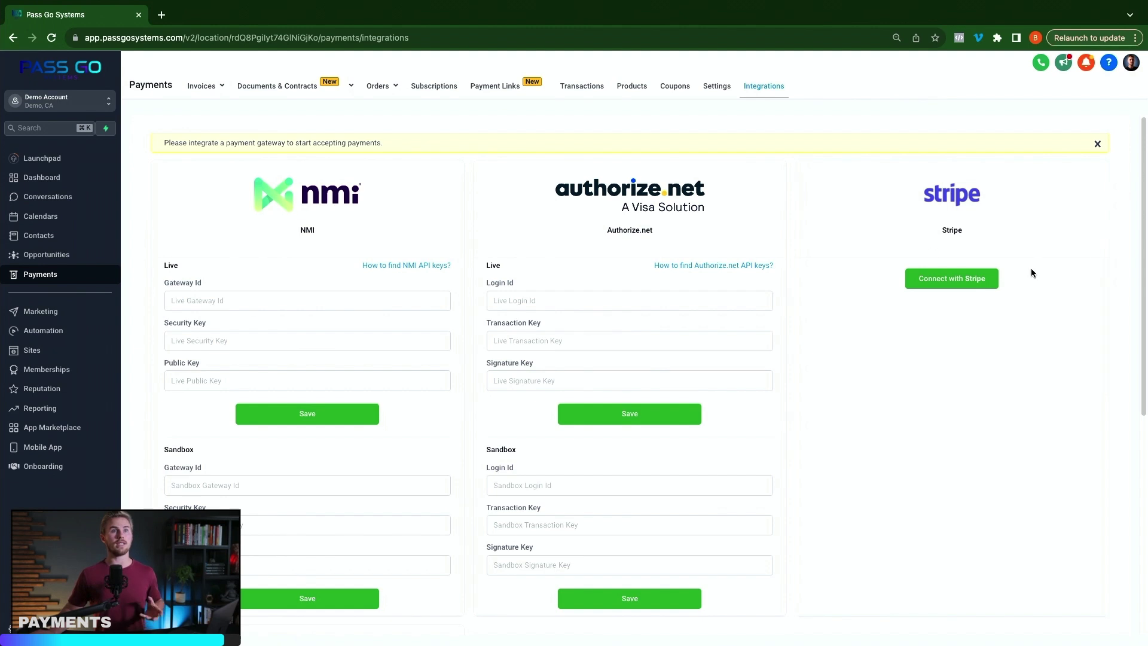
- Review the payment gateway options for NMI, Authorize.net, Stripe and PayPal, including their live and sandbox credential fields
{"action": "scroll", "coordinate": [948, 288], "scroll_direction": "down", "scroll_amount": 1}
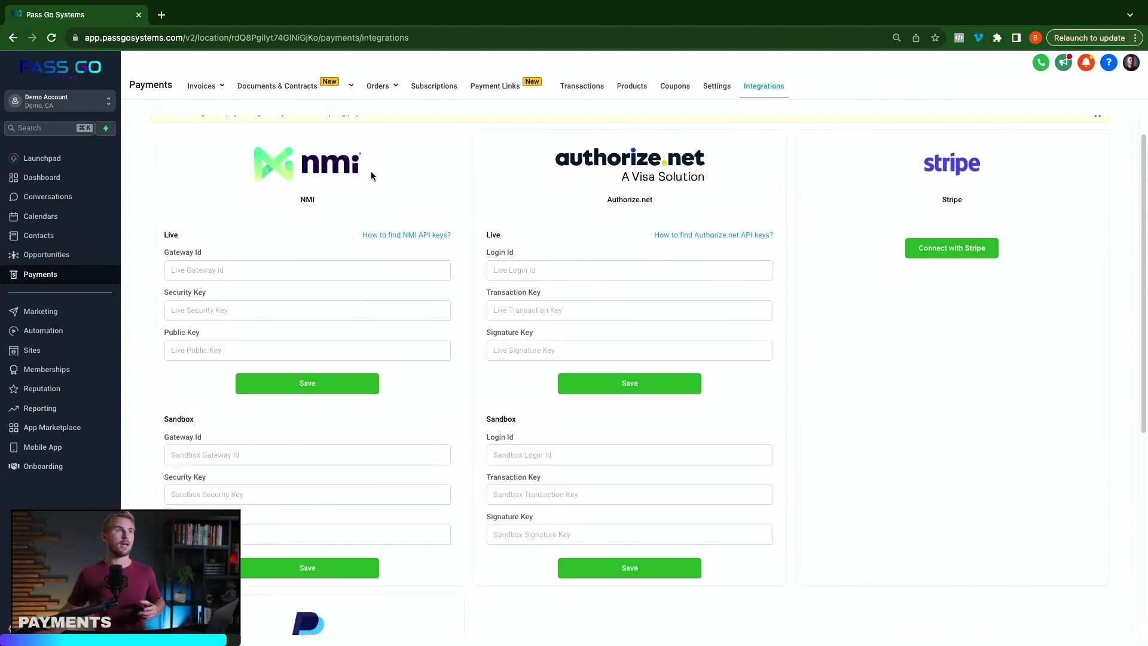
{"action": "scroll", "coordinate": [938, 273], "scroll_direction": "down", "scroll_amount": 1}
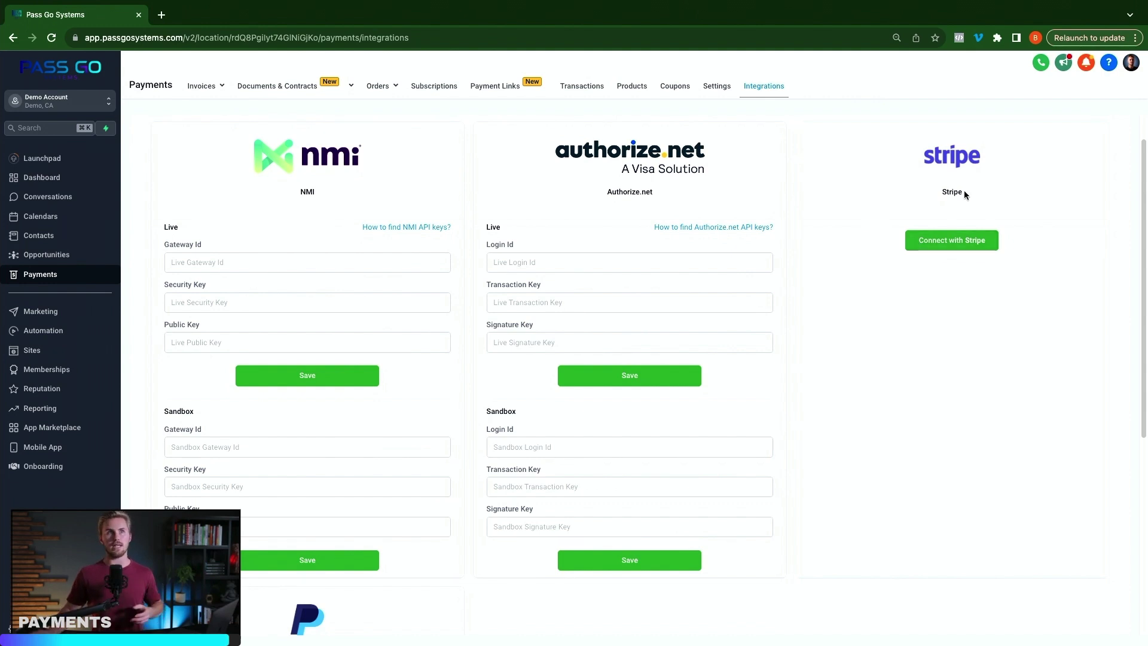
{"action": "scroll", "coordinate": [853, 218], "scroll_direction": "down", "scroll_amount": 1}
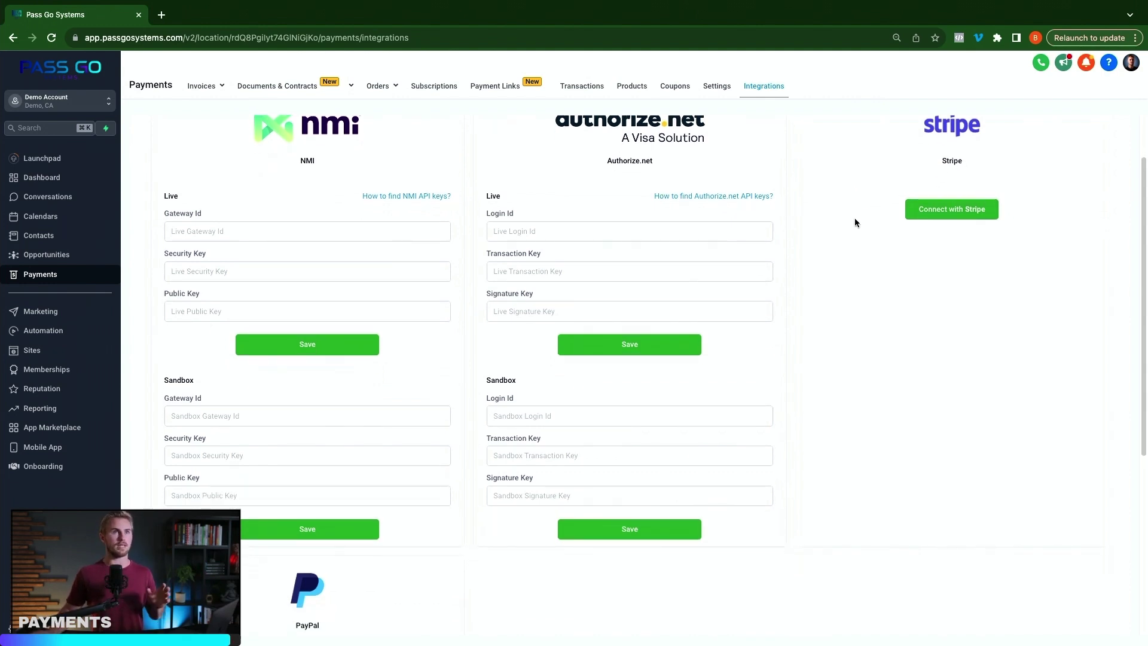
{"action": "scroll", "coordinate": [854, 222], "scroll_direction": "down", "scroll_amount": 5}
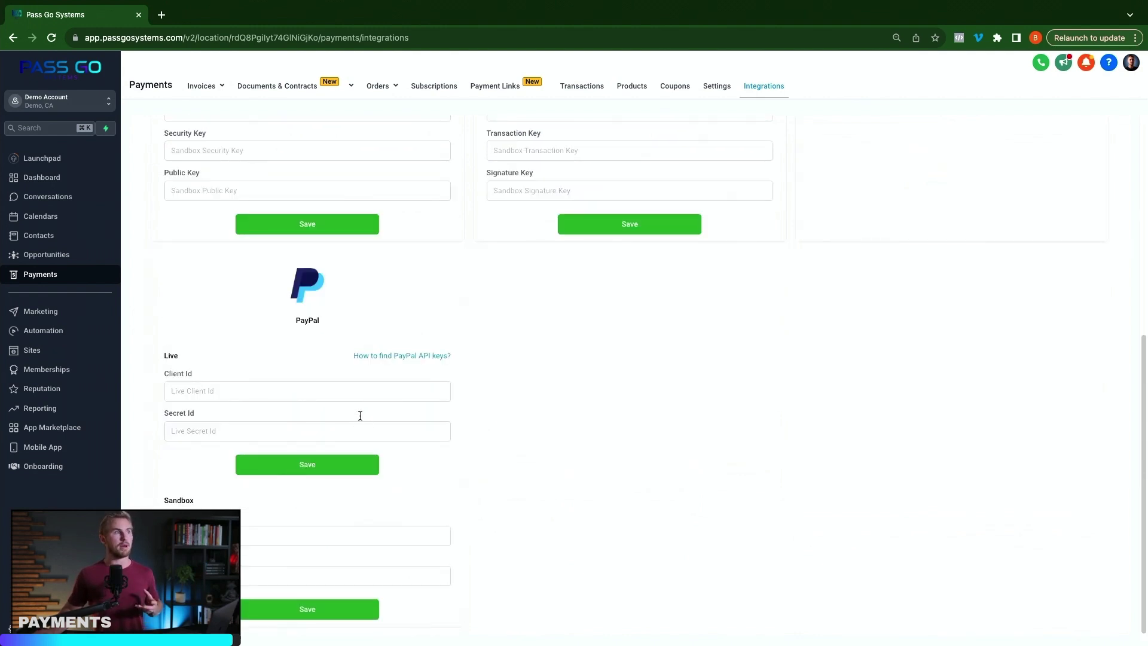
{"action": "scroll", "coordinate": [856, 353], "scroll_direction": "up", "scroll_amount": 6}
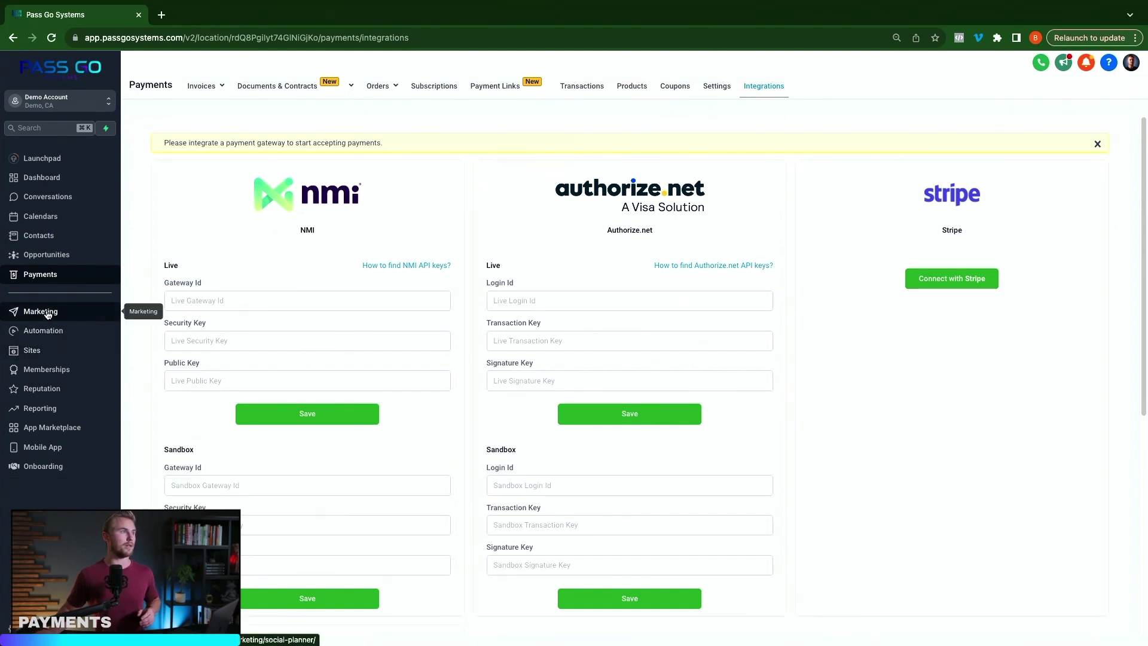
- Look through the Marketing section's Social Planner, email campaigns and email templates
{"action": "left_click", "coordinate": [107, 315]}
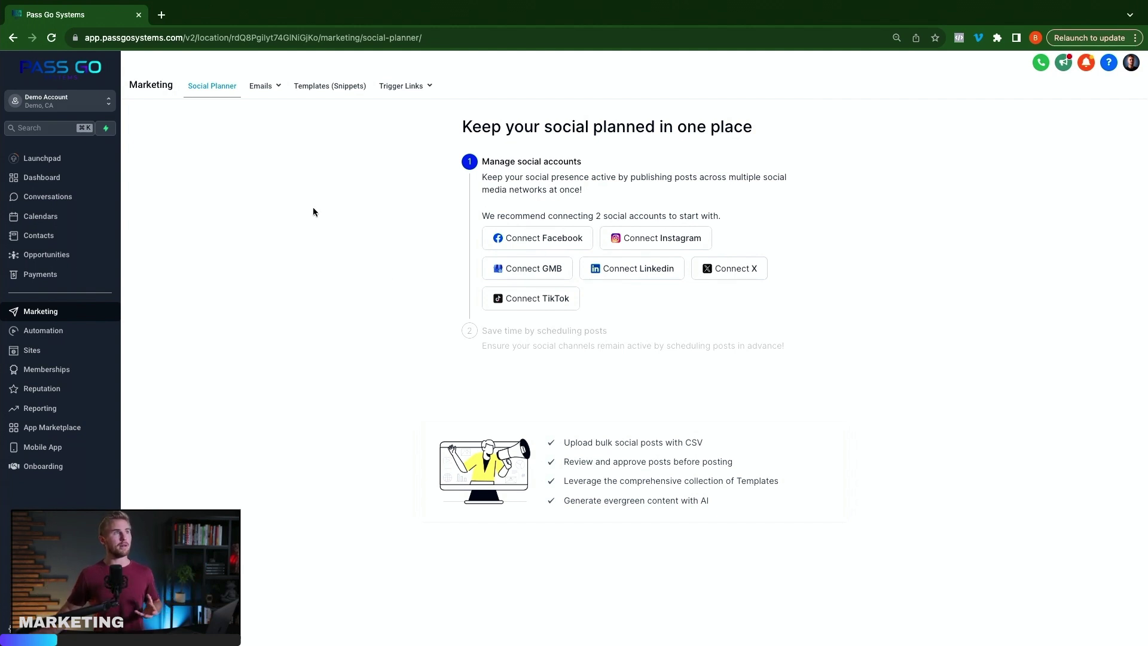
{"action": "left_click", "coordinate": [264, 89]}
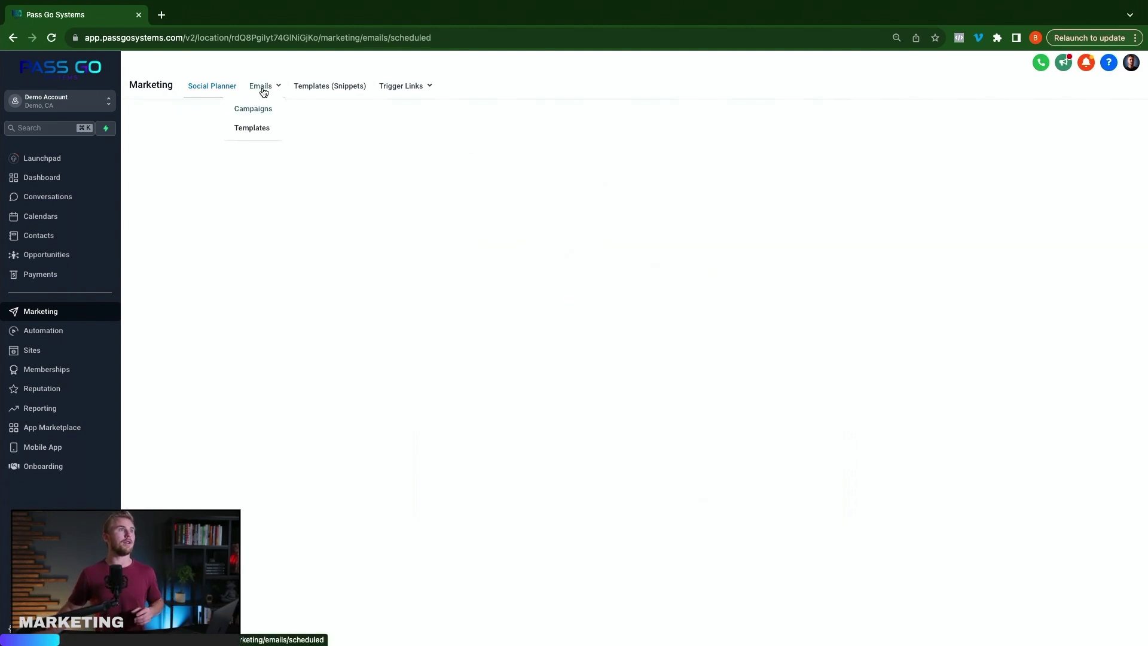
{"action": "left_click", "coordinate": [262, 109]}
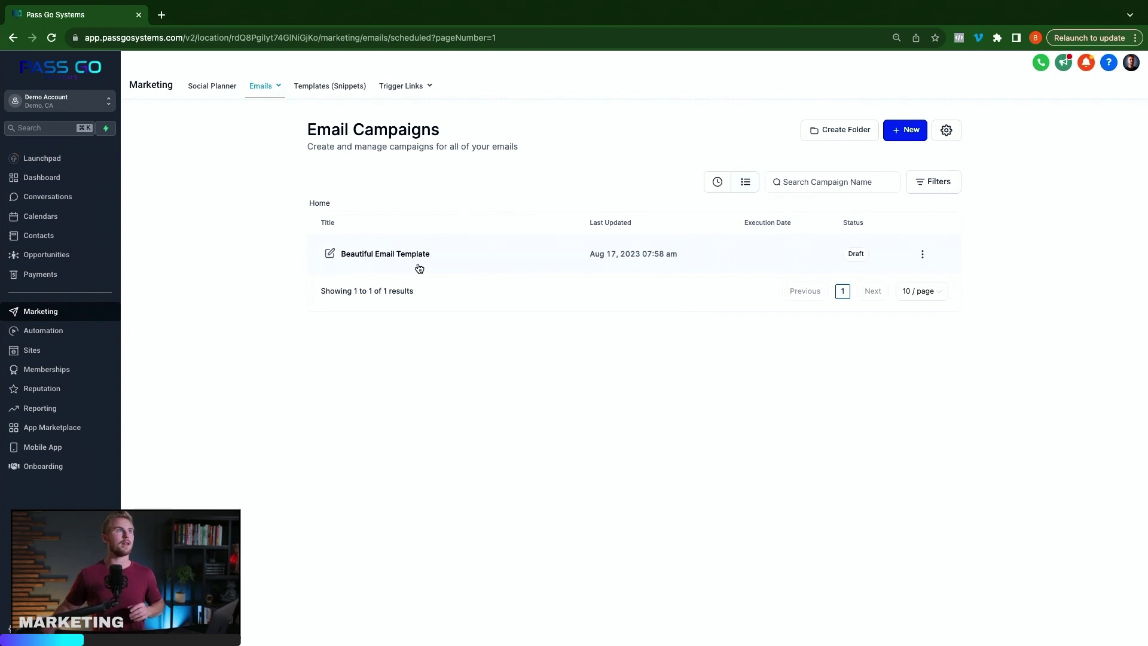
{"action": "mouse_move", "coordinate": [269, 87]}
{"action": "left_click", "coordinate": [262, 137]}
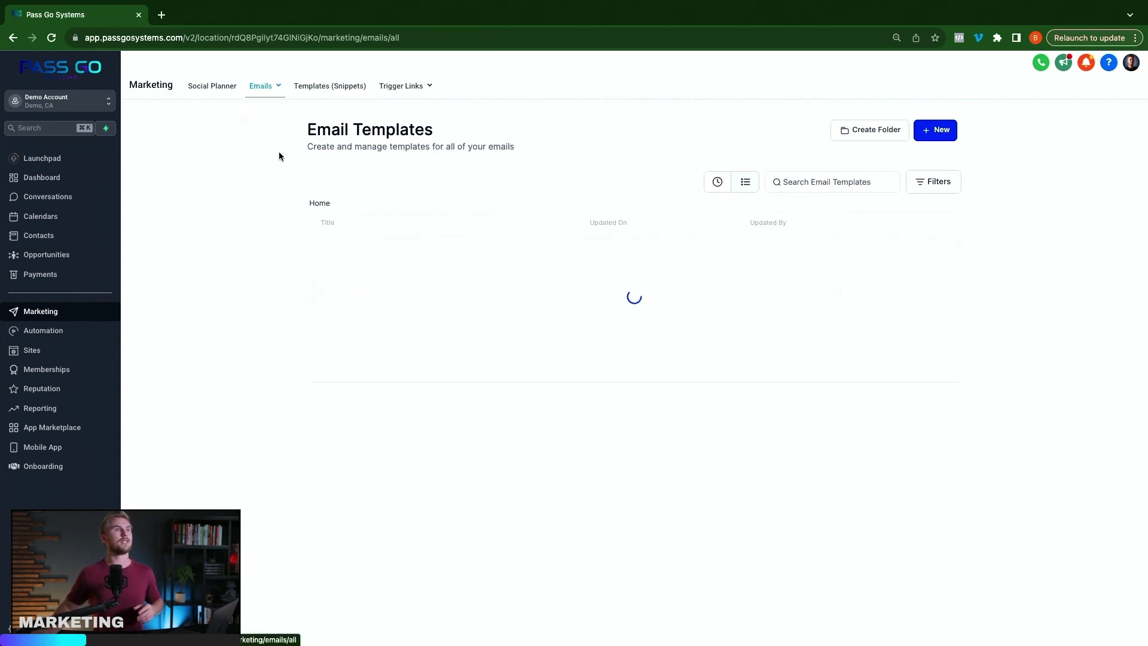
- Browse the library of email marketing templates for a new email template and filter it to the Insurance category
{"action": "left_click", "coordinate": [950, 140]}
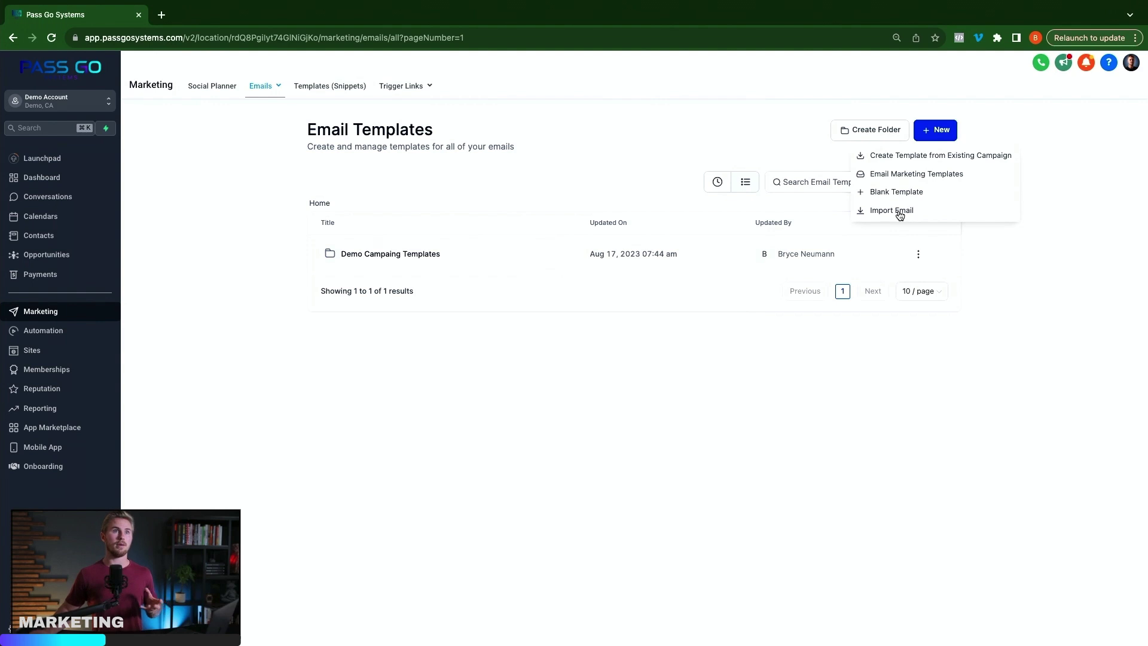
{"action": "left_click", "coordinate": [915, 175]}
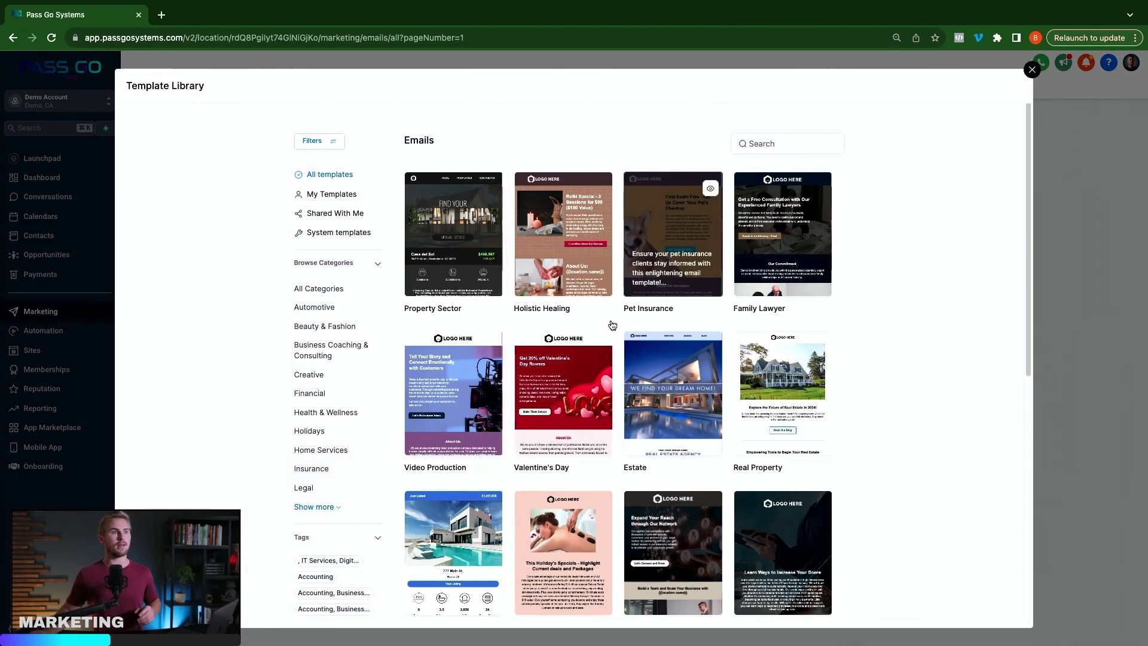
{"action": "scroll", "coordinate": [568, 335], "scroll_direction": "down", "scroll_amount": 1}
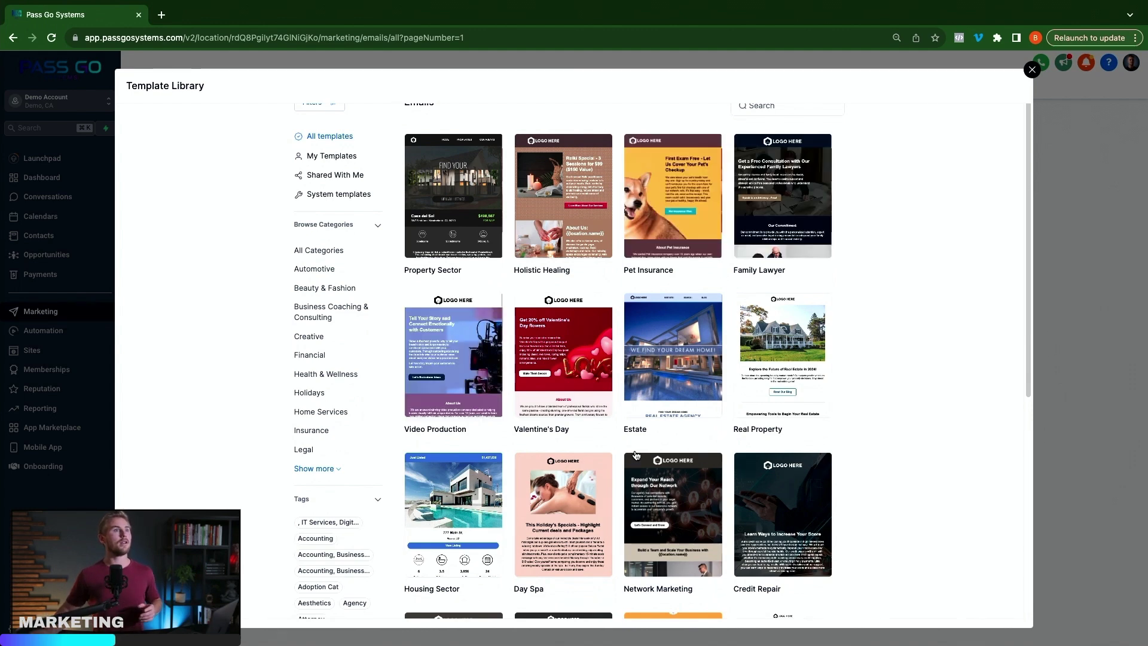
{"action": "scroll", "coordinate": [562, 359], "scroll_direction": "down", "scroll_amount": 5}
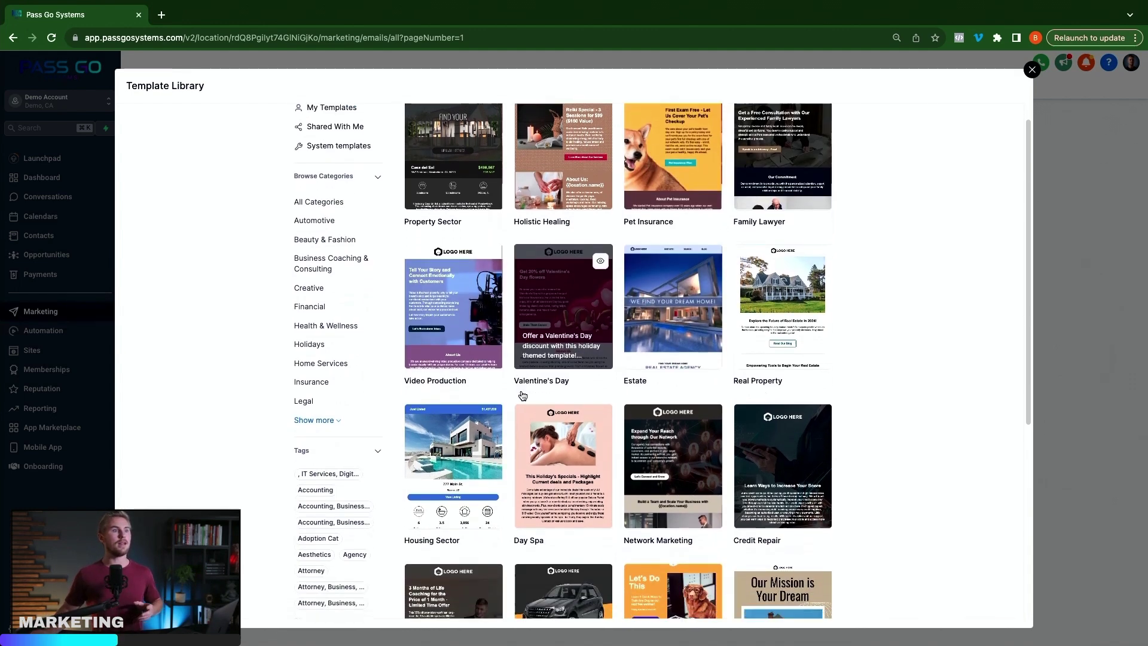
{"action": "scroll", "coordinate": [334, 299], "scroll_direction": "up", "scroll_amount": 1}
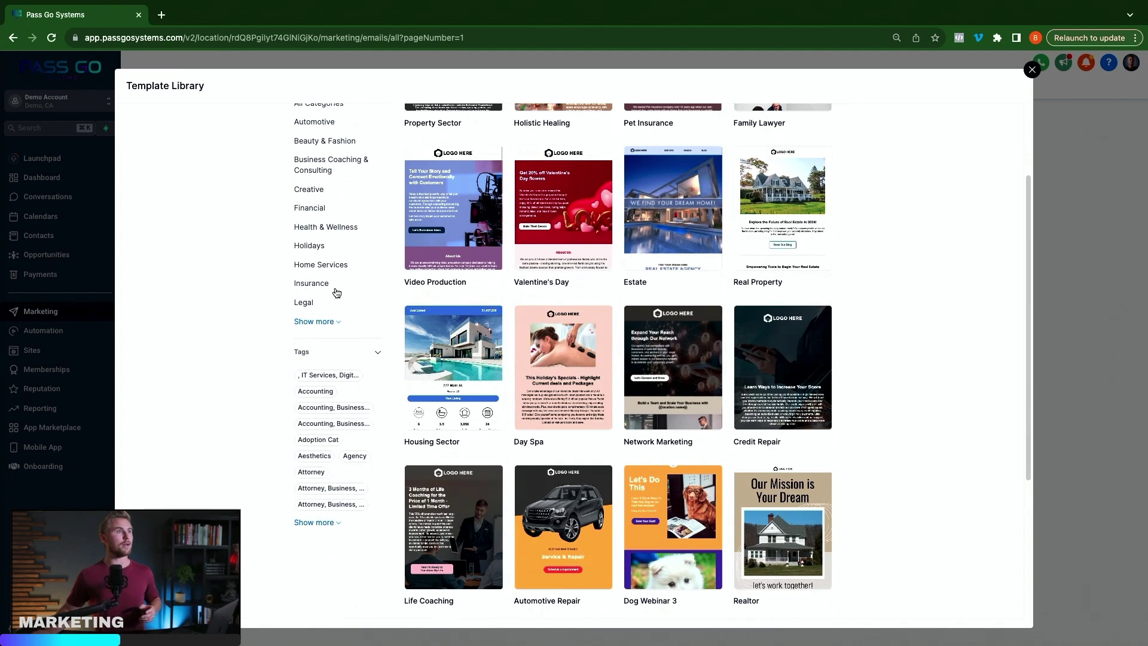
{"action": "left_click", "coordinate": [317, 283]}
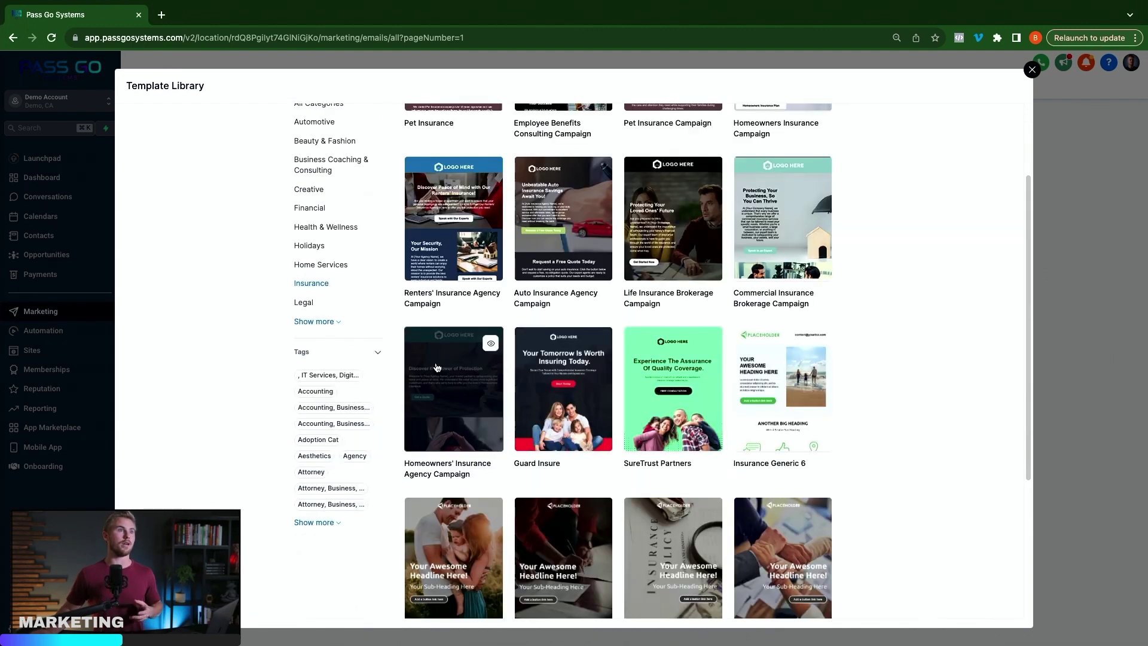
- Preview the whole SureTrust Partners email template, then close the template library without using it
{"action": "left_click", "coordinate": [667, 375]}
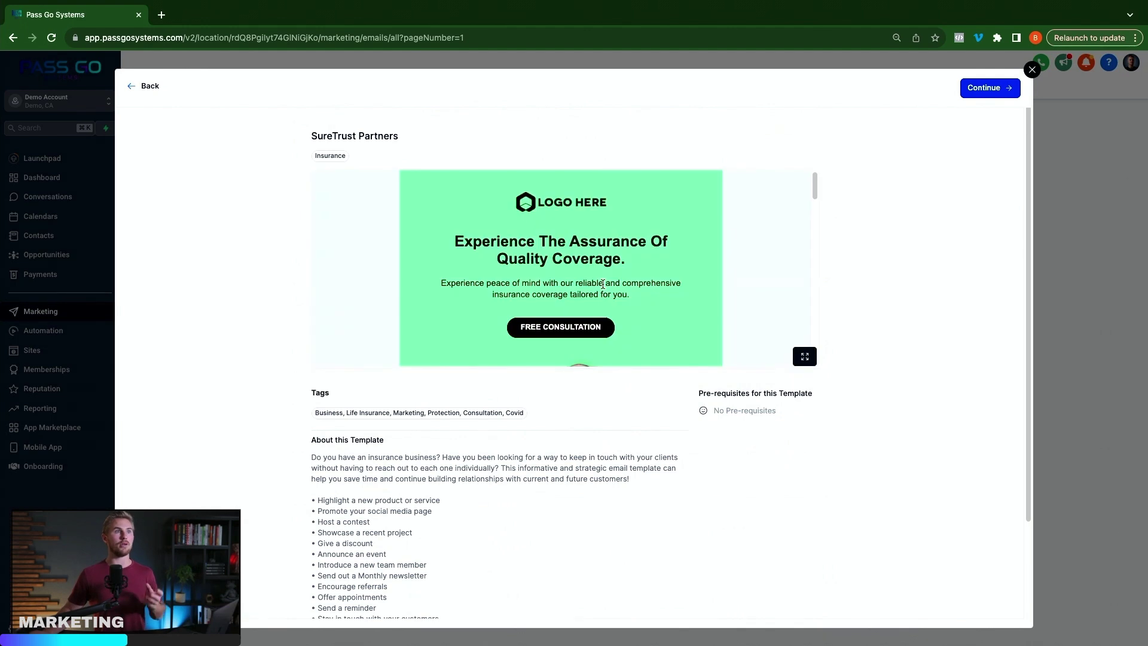
{"action": "scroll", "coordinate": [601, 287], "scroll_direction": "down", "scroll_amount": 1}
{"action": "scroll", "coordinate": [603, 283], "scroll_direction": "down", "scroll_amount": 10}
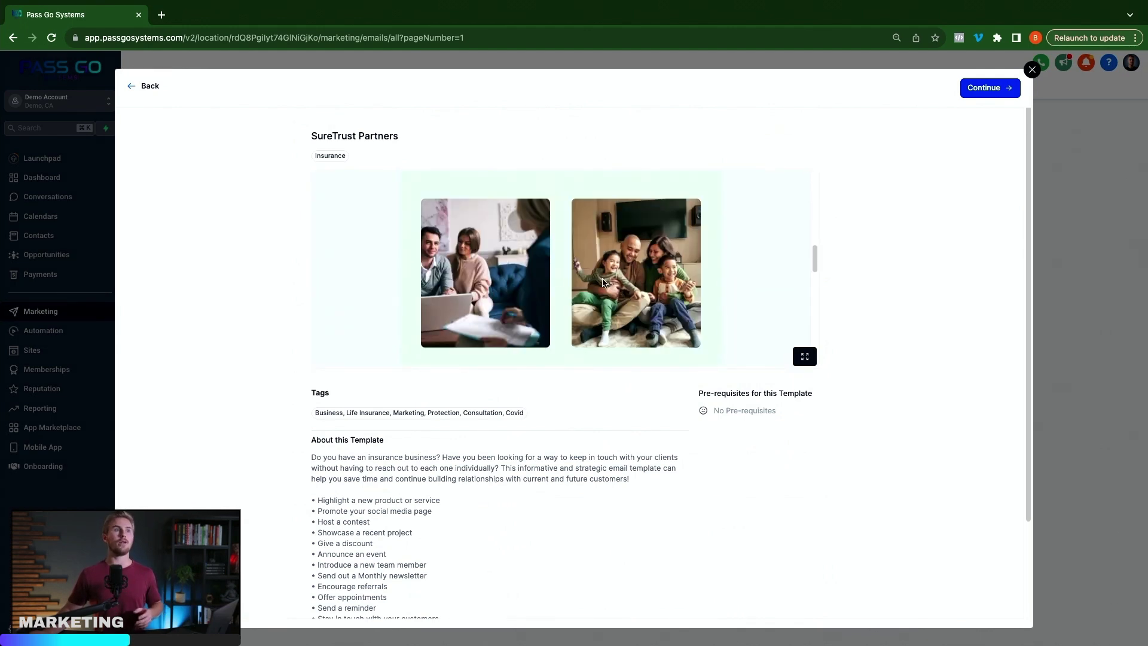
{"action": "scroll", "coordinate": [602, 279], "scroll_direction": "down", "scroll_amount": 8}
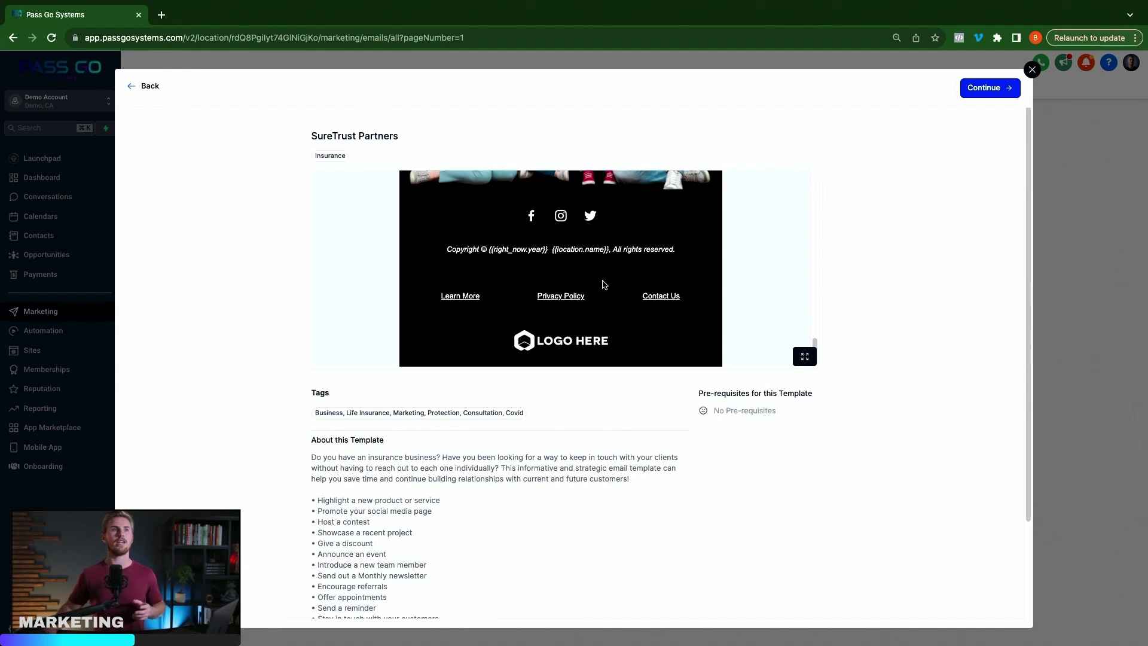
{"action": "left_click", "coordinate": [1031, 71]}
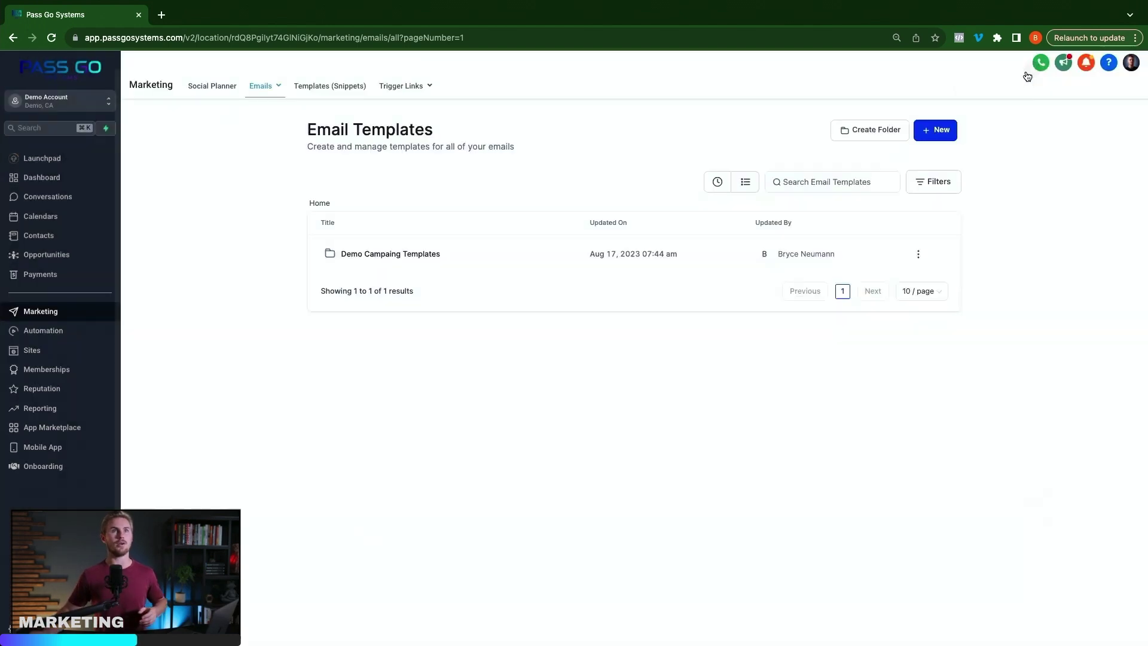
- Review the message templates (snippets) and open the trigger links page in Marketing
{"action": "left_click", "coordinate": [320, 86]}
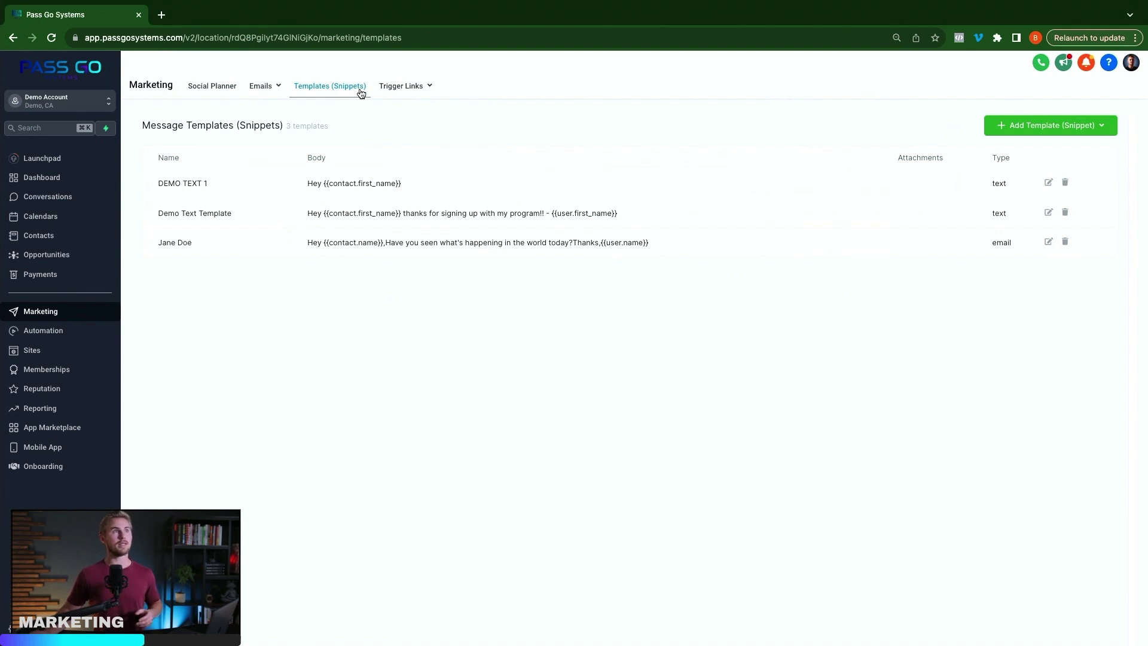
{"action": "left_click", "coordinate": [1080, 129]}
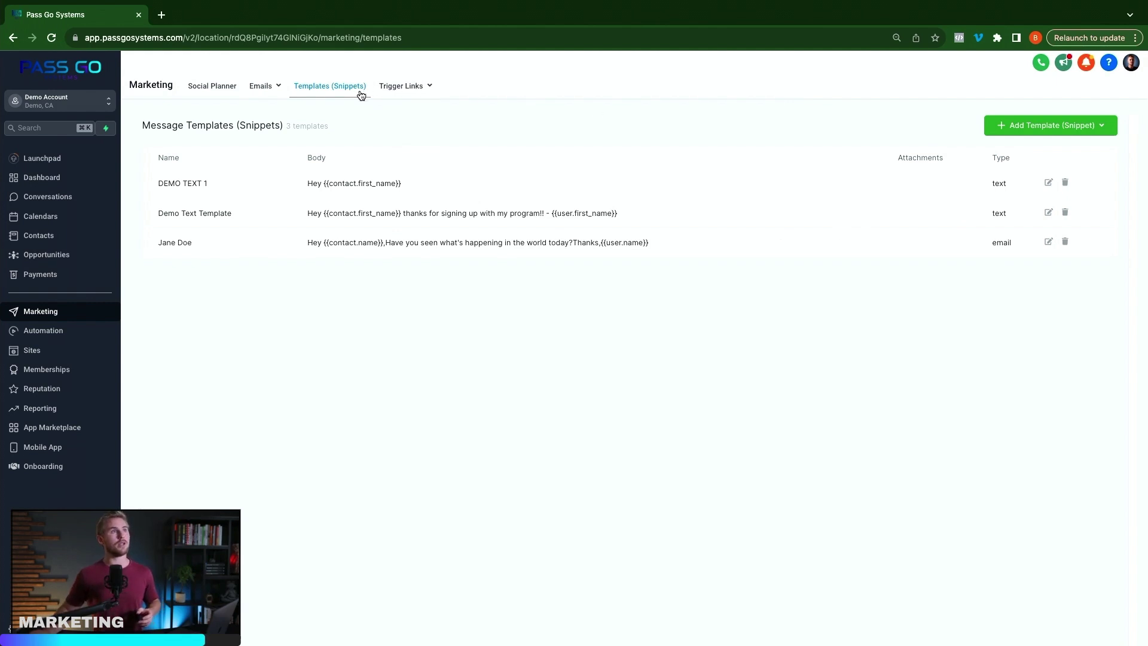
{"action": "left_click", "coordinate": [406, 88]}
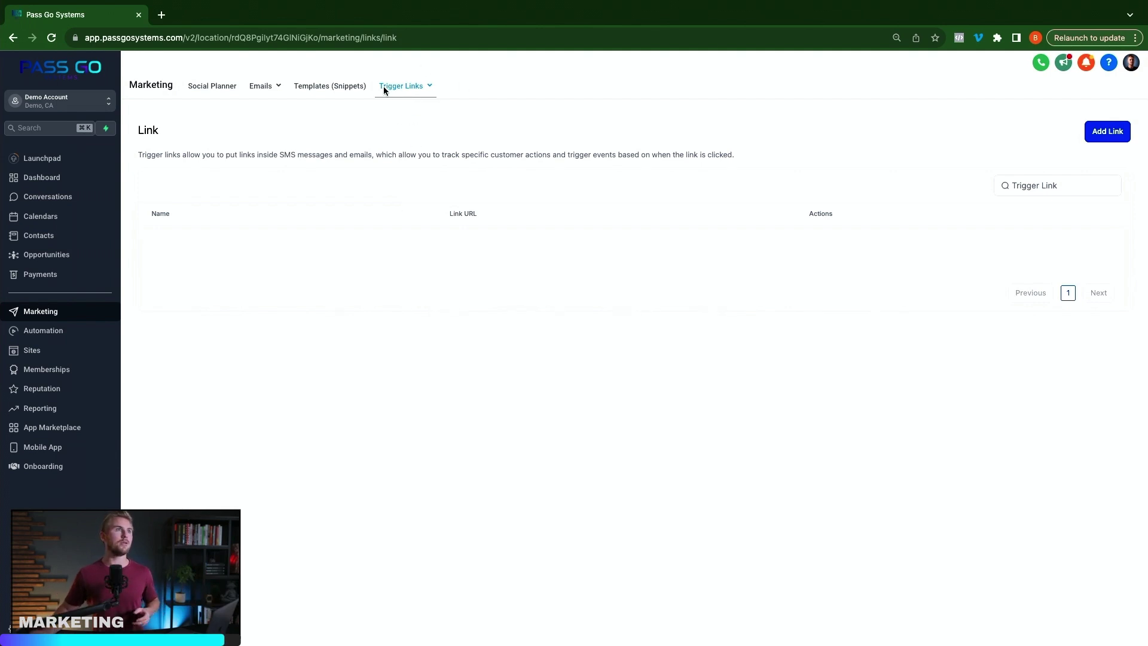
{"action": "mouse_move", "coordinate": [421, 89]}
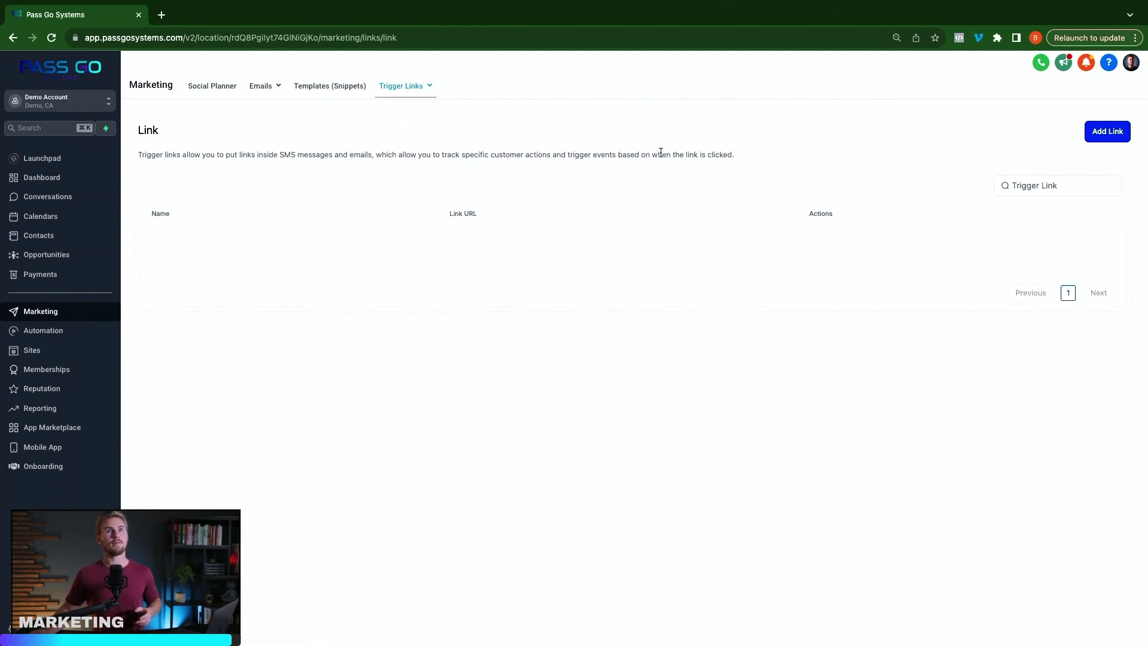
- Look at the name and link URL fields for adding a trigger link, and close the form without saving
{"action": "left_click", "coordinate": [1106, 131]}
{"action": "left_click", "coordinate": [561, 375]}
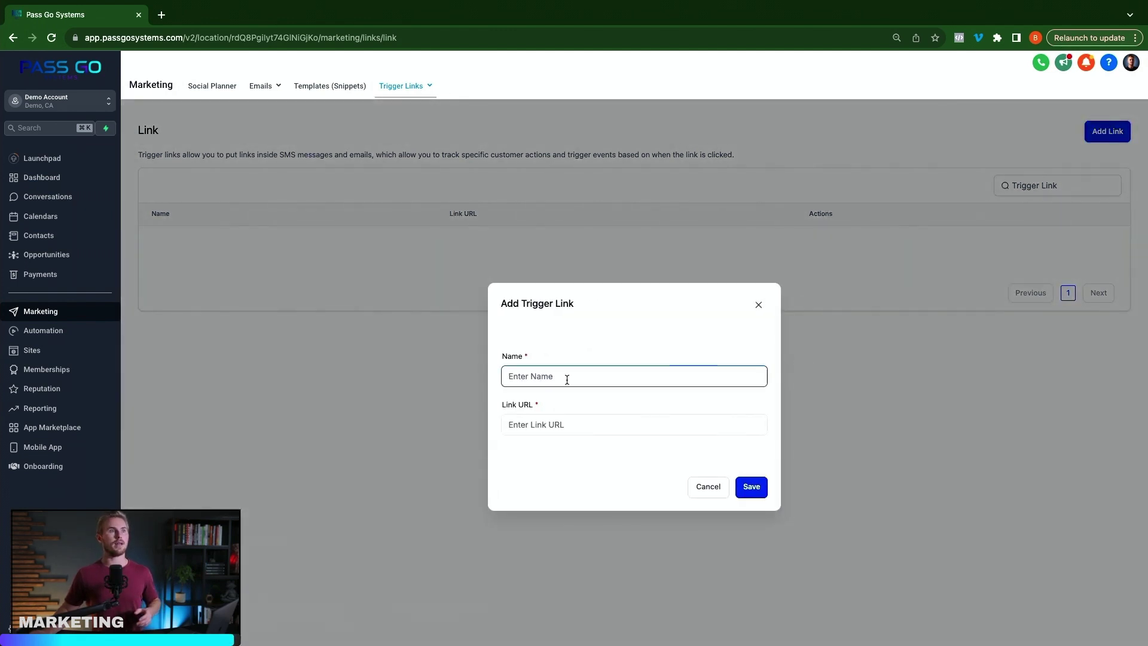
{"action": "left_click", "coordinate": [569, 423]}
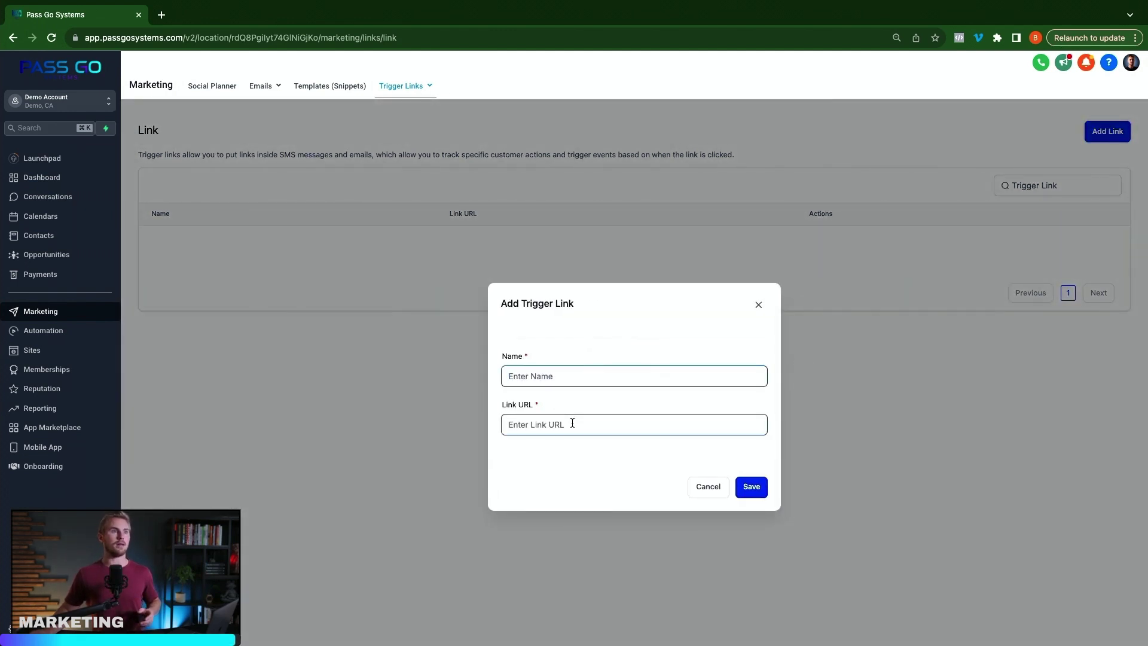
{"action": "left_click", "coordinate": [759, 306]}
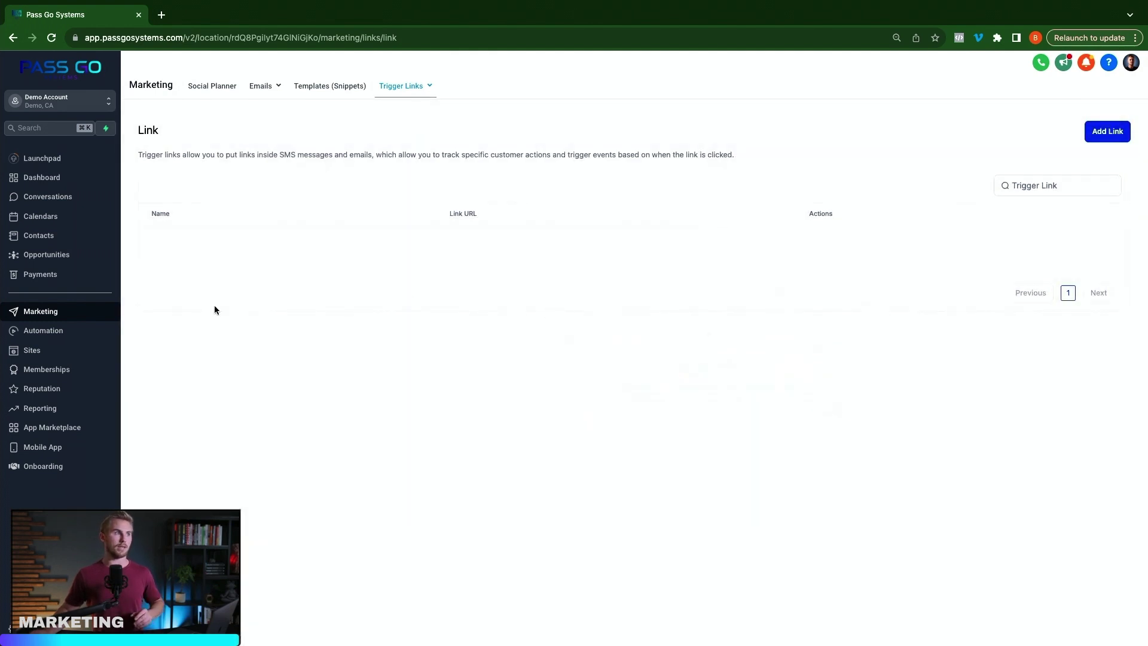
- Begin creating a workflow in the Automation section and browse the available recipe templates
{"action": "left_click", "coordinate": [57, 330]}
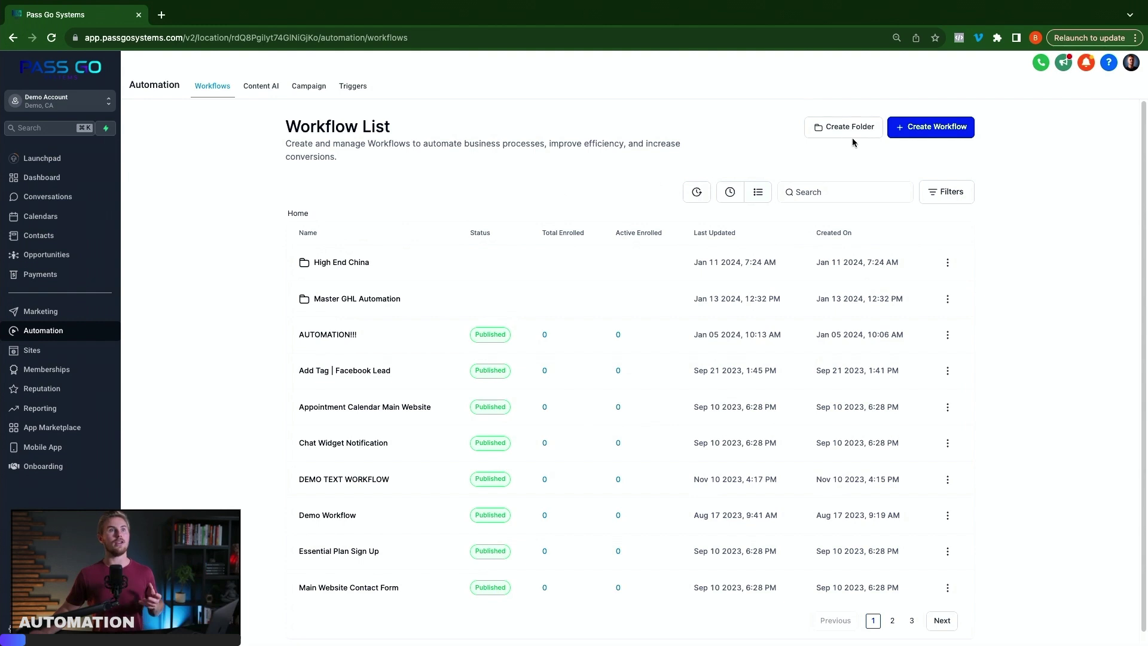
{"action": "left_click", "coordinate": [919, 129]}
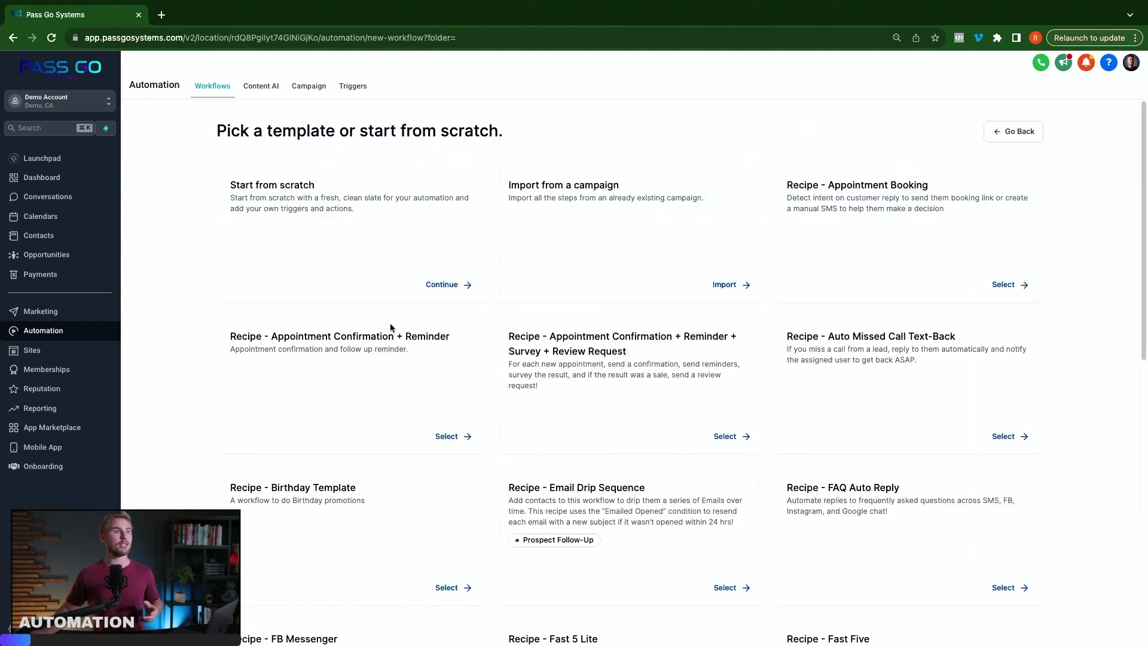
{"action": "scroll", "coordinate": [694, 400], "scroll_direction": "down", "scroll_amount": 5}
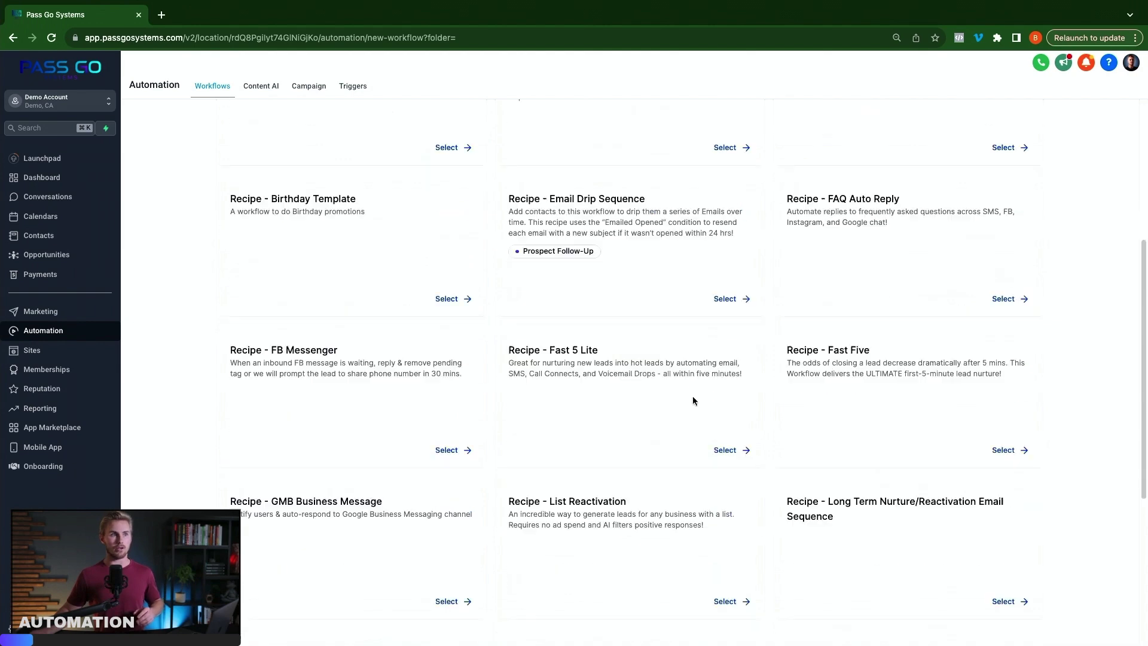
{"action": "scroll", "coordinate": [693, 400], "scroll_direction": "down", "scroll_amount": 6}
{"action": "scroll", "coordinate": [693, 400], "scroll_direction": "up", "scroll_amount": 10}
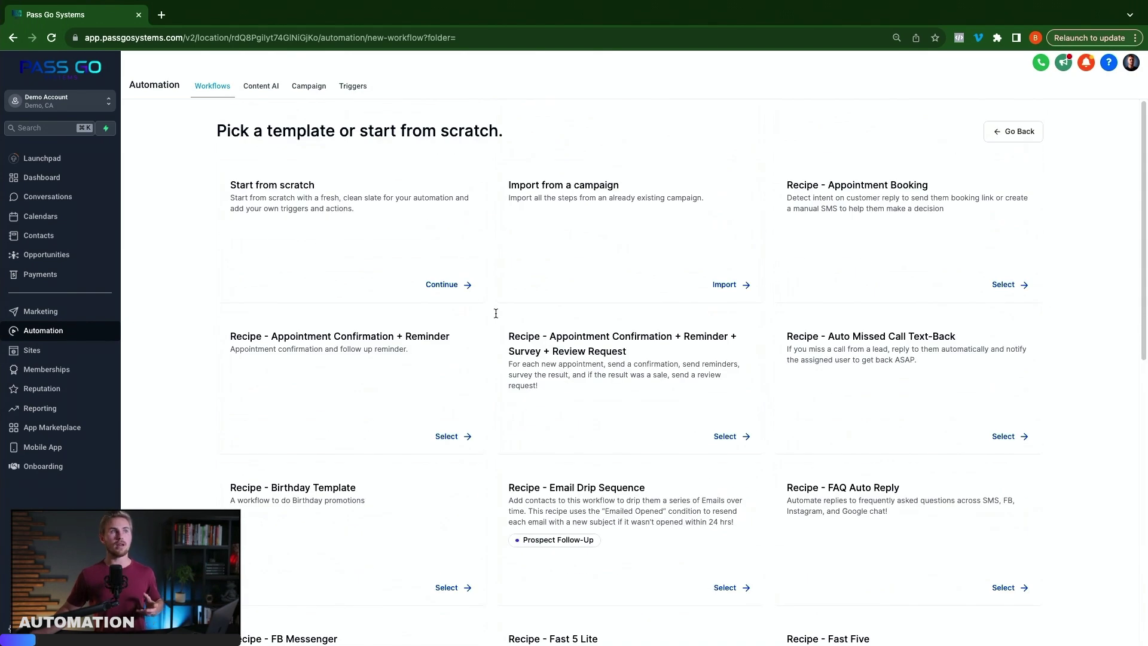
- Start the workflow from scratch, search the triggers for "form" and choose Form Submitted
{"action": "left_click", "coordinate": [447, 285]}
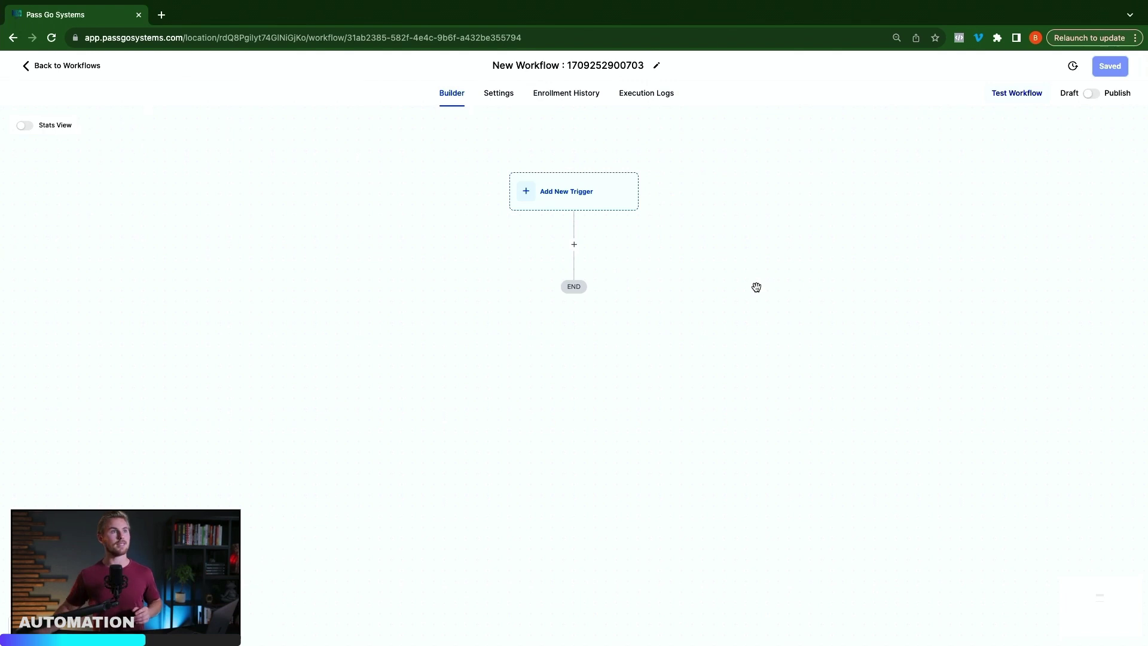
{"action": "left_click", "coordinate": [570, 202]}
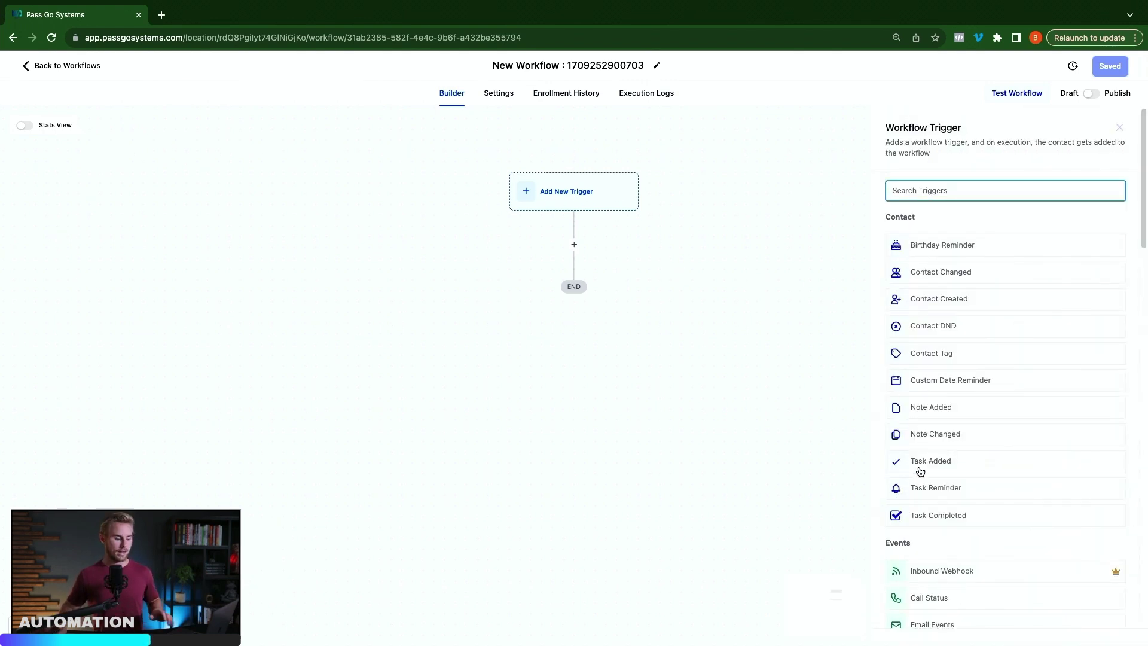
{"action": "type", "text": "form"}
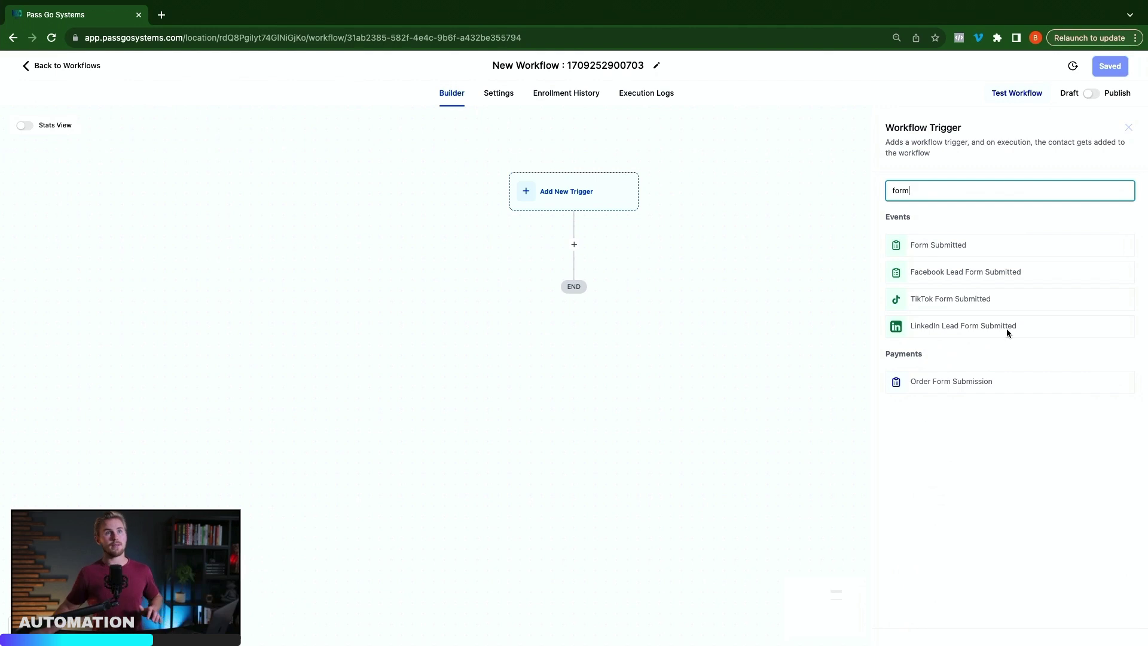
{"action": "left_click", "coordinate": [945, 244]}
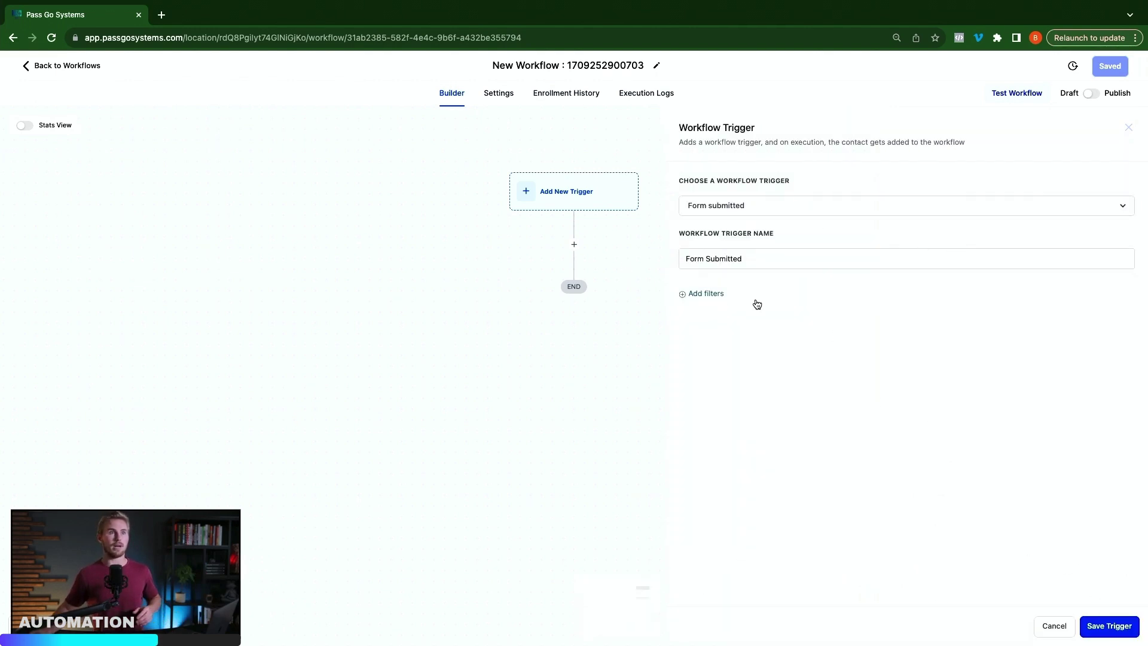
- Add a "Form is" filter for one of the existing forms to the Form Submitted trigger and save the trigger
{"action": "left_click", "coordinate": [702, 295]}
{"action": "left_click", "coordinate": [734, 312]}
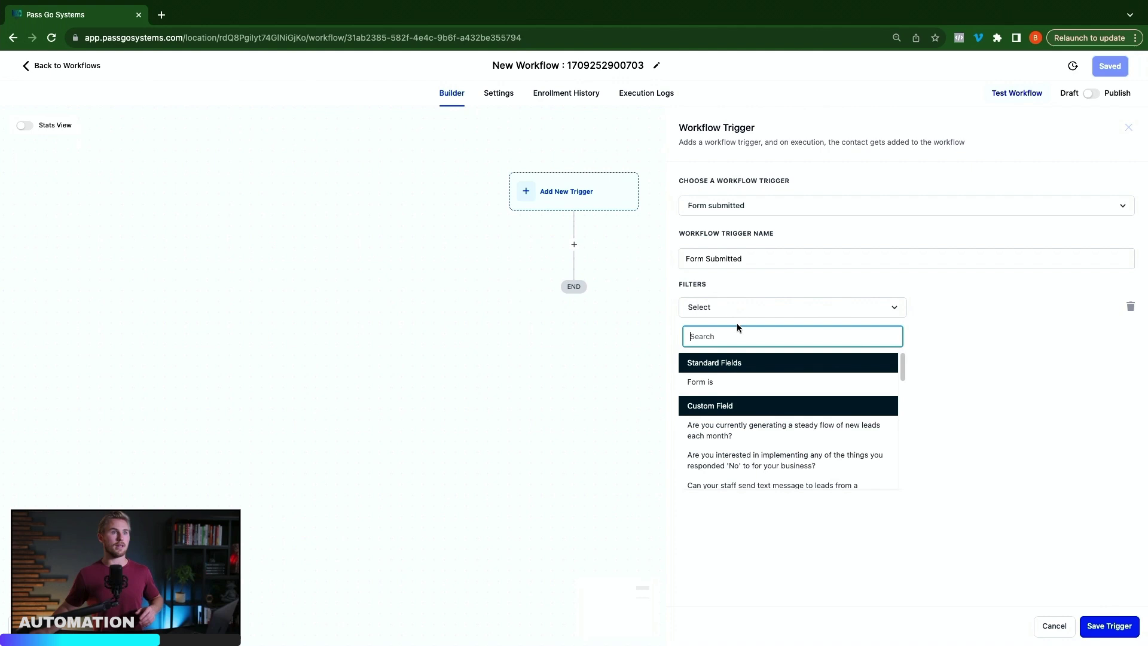
{"action": "left_click", "coordinate": [742, 388]}
{"action": "left_click", "coordinate": [935, 308]}
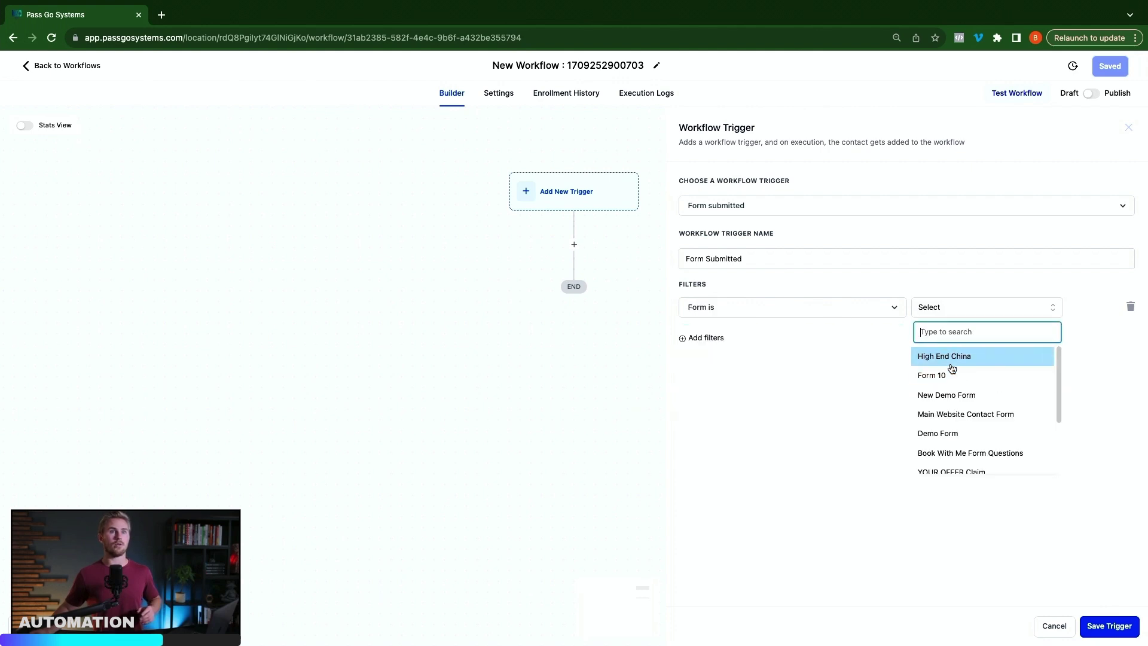
{"action": "left_click", "coordinate": [946, 385]}
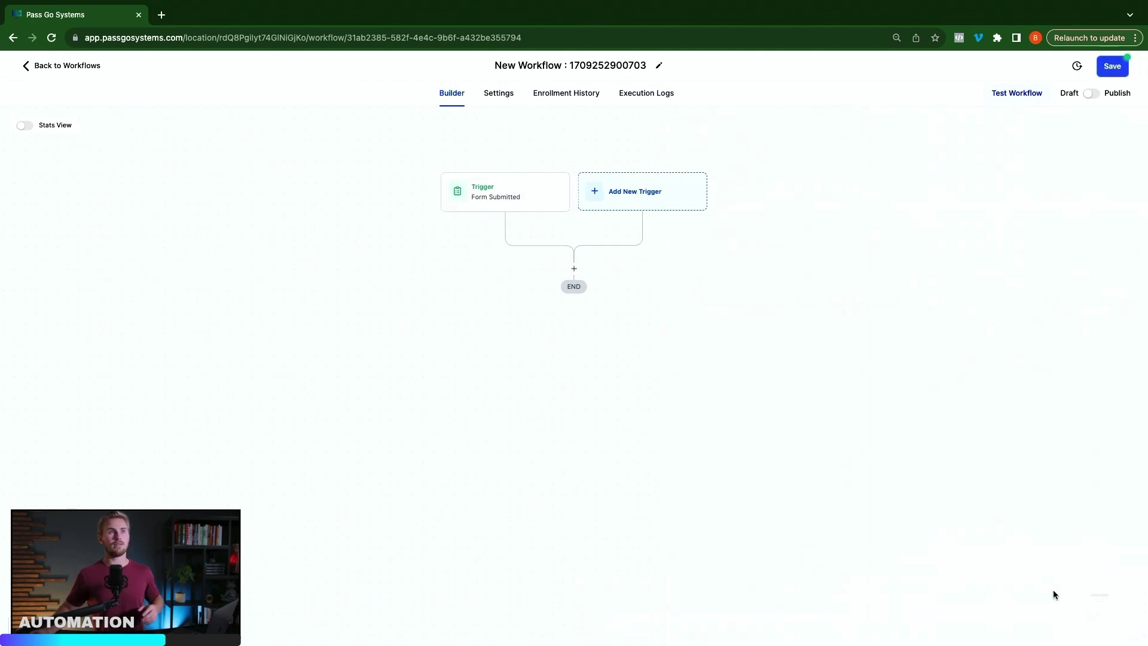
{"action": "left_click", "coordinate": [1099, 620]}
- Start adding an action below the trigger and look through the available actions from Contact to Communities
{"action": "left_click", "coordinate": [574, 268]}
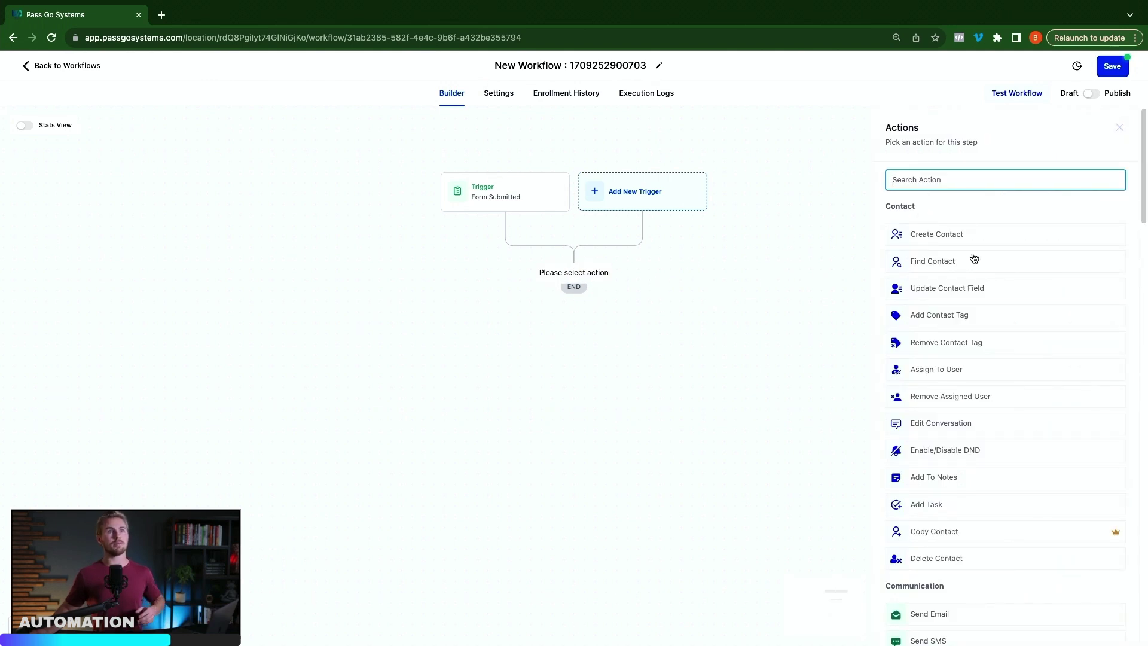
{"action": "scroll", "coordinate": [986, 282], "scroll_direction": "down", "scroll_amount": 1}
{"action": "scroll", "coordinate": [987, 287], "scroll_direction": "down", "scroll_amount": 3}
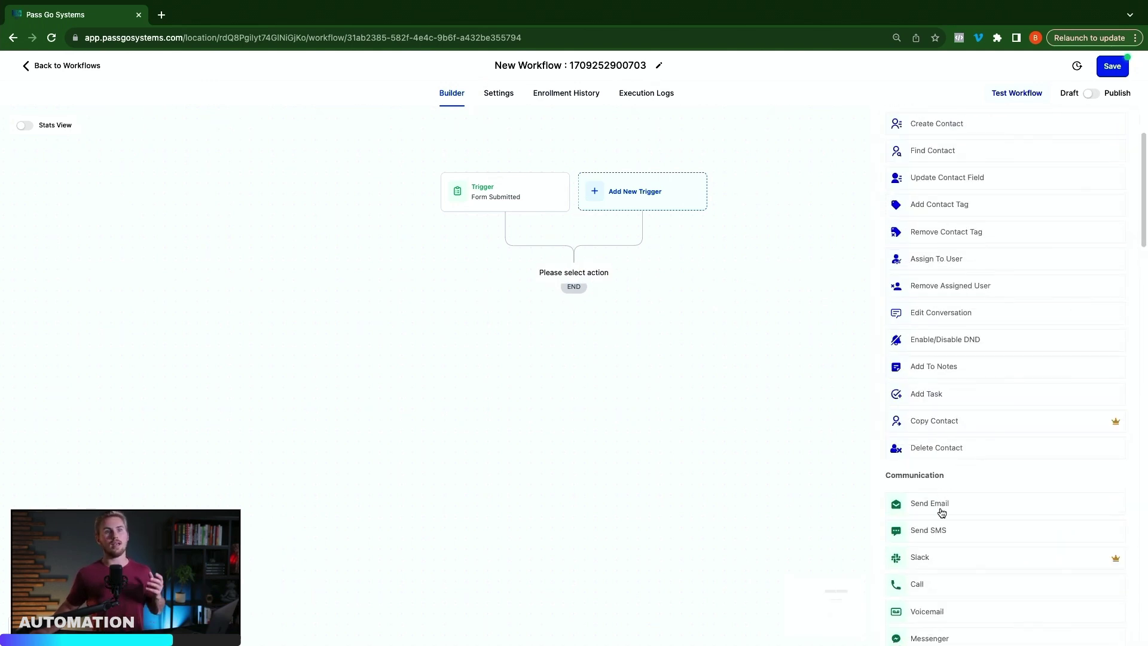
{"action": "scroll", "coordinate": [957, 514], "scroll_direction": "up", "scroll_amount": 4}
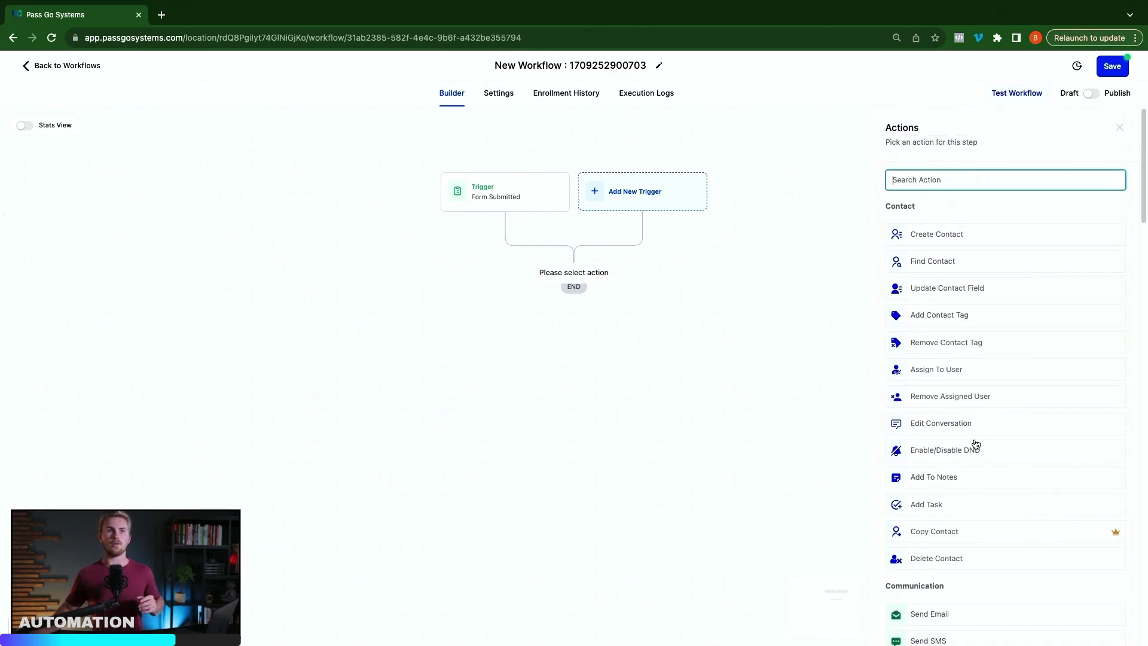
{"action": "scroll", "coordinate": [972, 388], "scroll_direction": "down", "scroll_amount": 2}
{"action": "scroll", "coordinate": [973, 359], "scroll_direction": "down", "scroll_amount": 20}
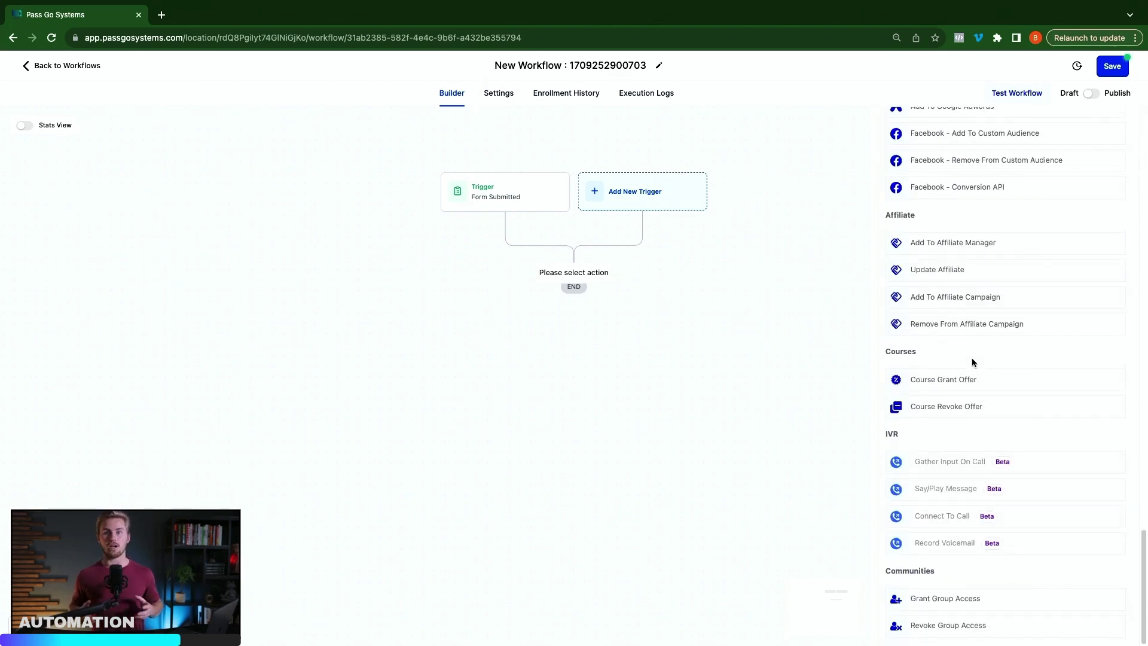
{"action": "scroll", "coordinate": [973, 362], "scroll_direction": "up", "scroll_amount": 20}
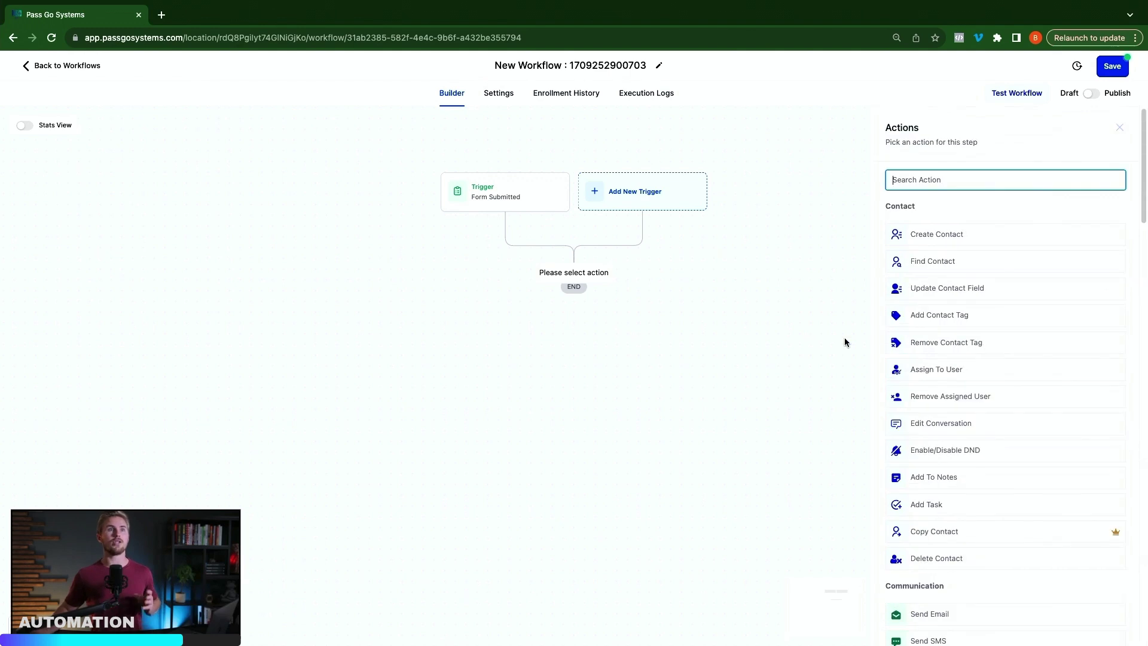
- Leave the action selection and return to the workflow list, discarding the unsaved changes
{"action": "left_click", "coordinate": [796, 344]}
{"action": "left_click", "coordinate": [72, 66]}
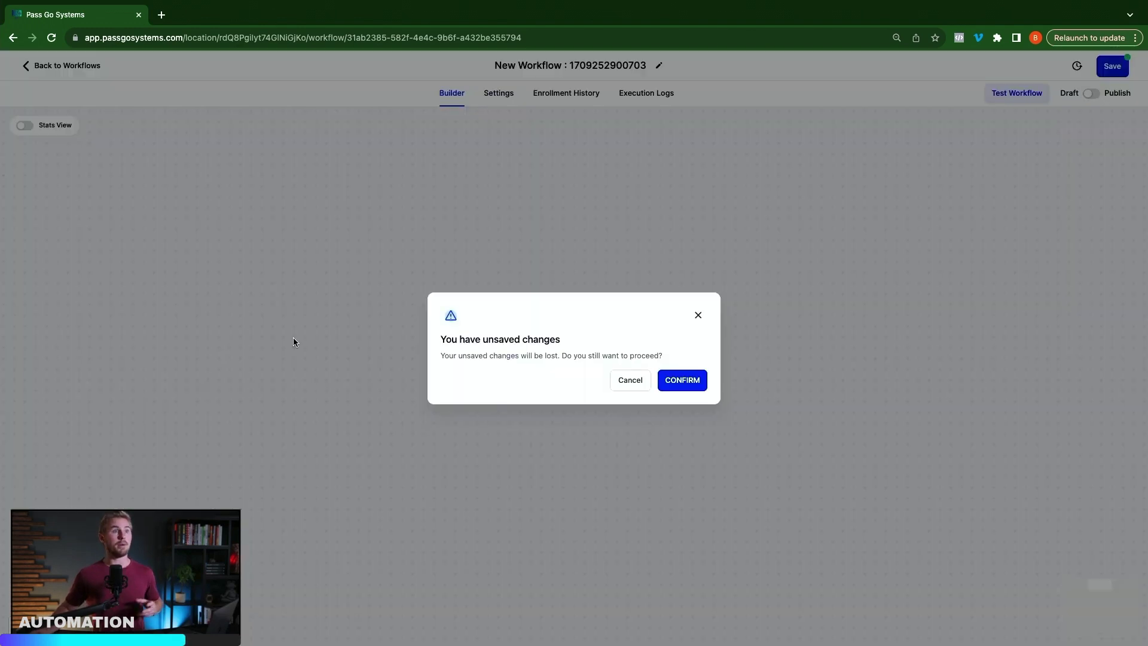
{"action": "left_click", "coordinate": [682, 380]}
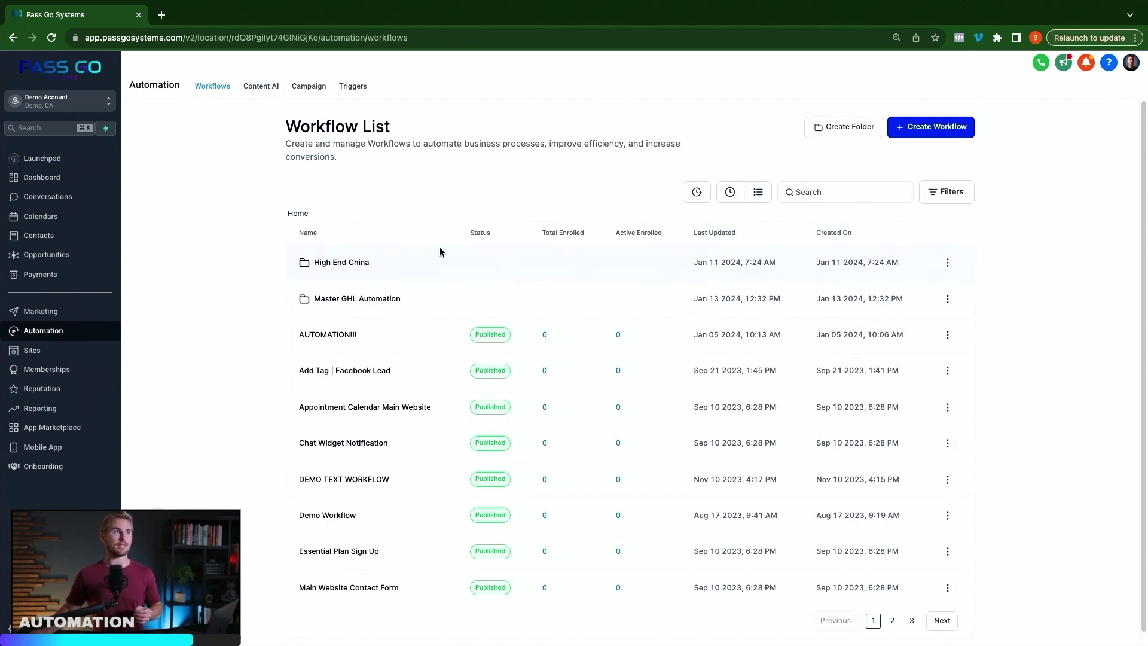
- View the Content AI, Campaign and Triggers pages of the Automation section and return to the workflow list
{"action": "left_click", "coordinate": [261, 87]}
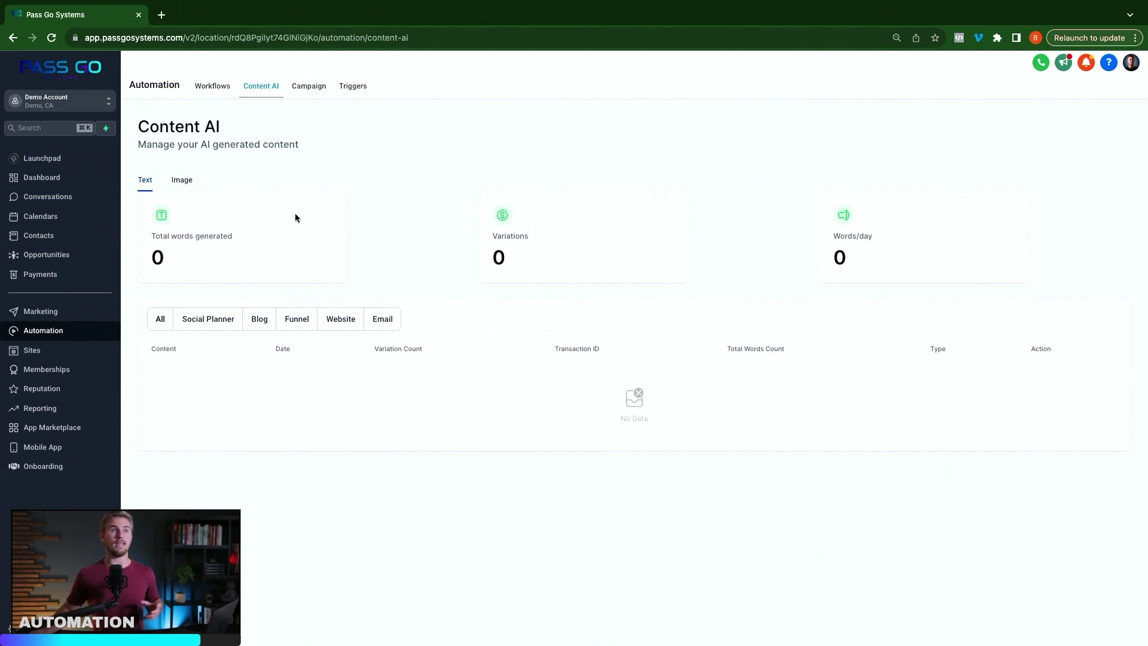
{"action": "left_click", "coordinate": [311, 86]}
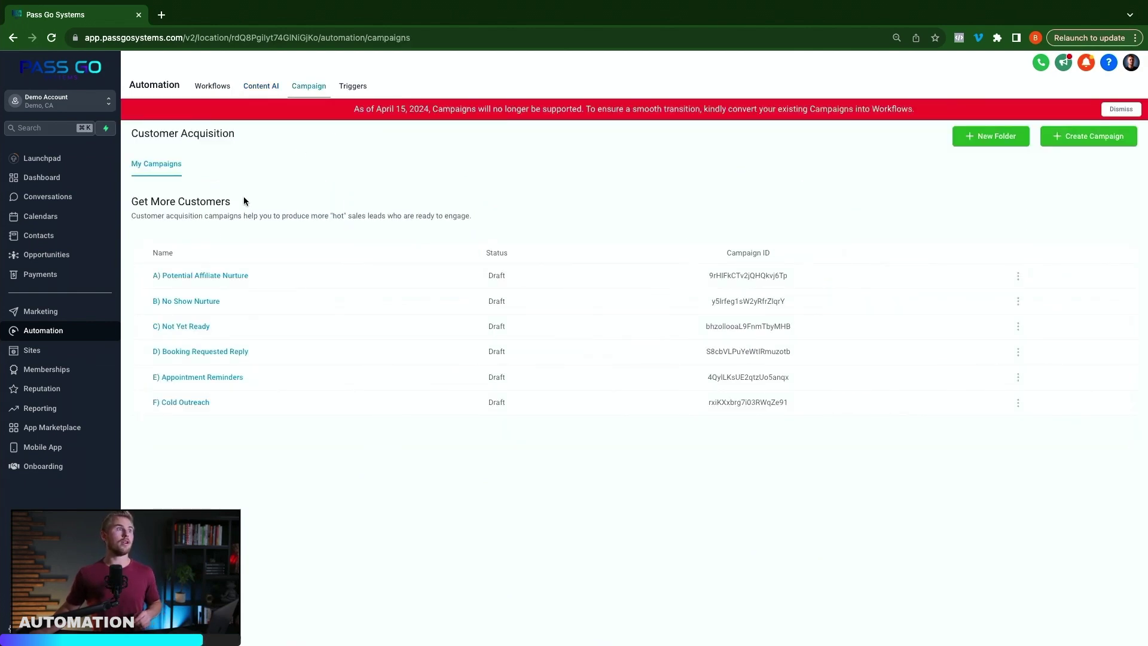
{"action": "left_click", "coordinate": [360, 88]}
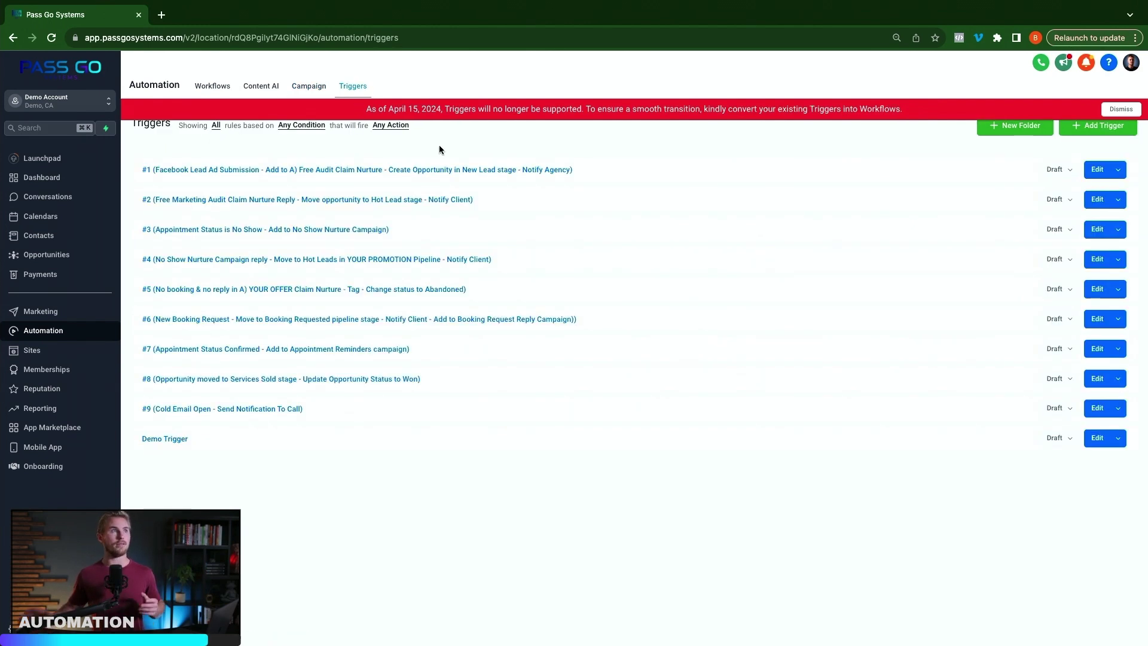
{"action": "left_click", "coordinate": [309, 86]}
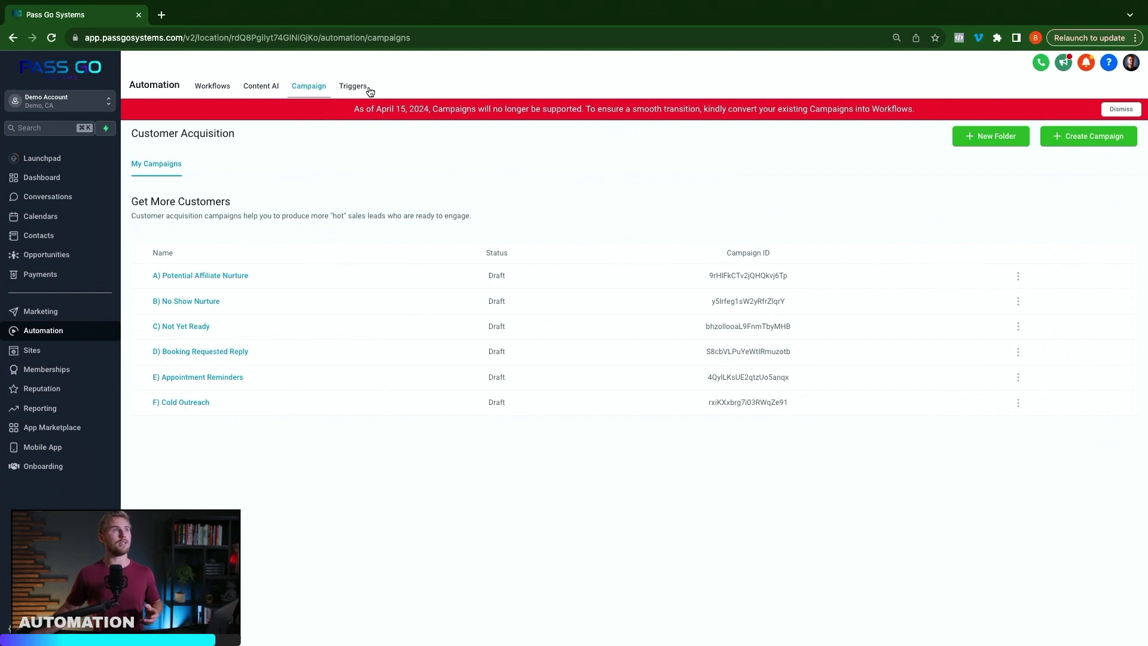
{"action": "left_click", "coordinate": [214, 87]}
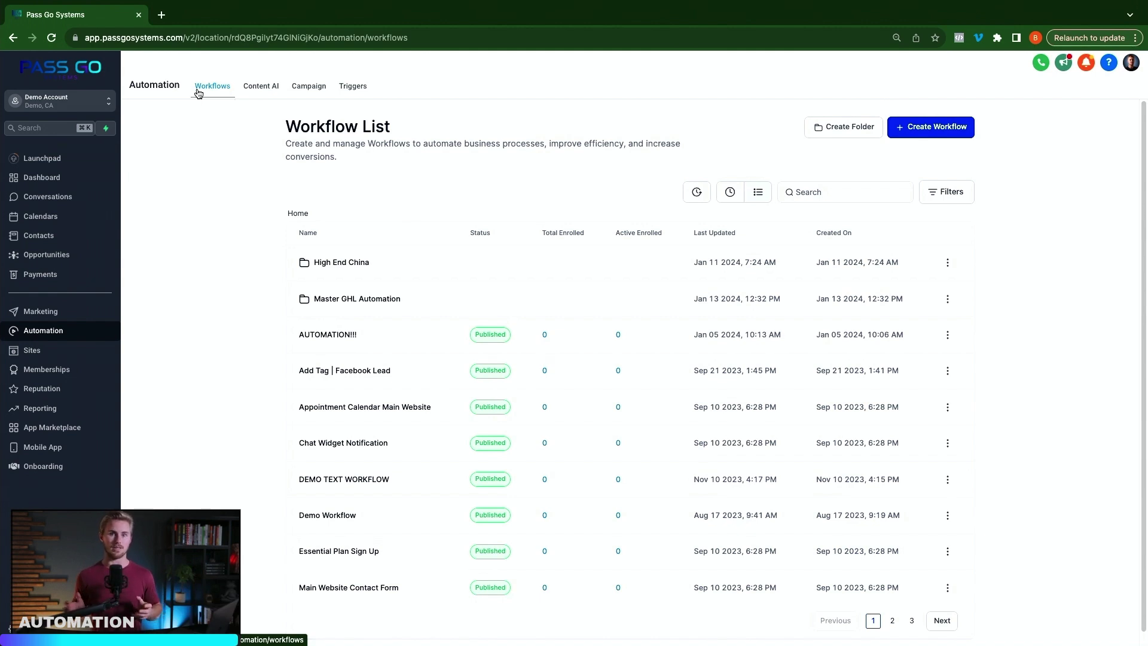
- Open the Sites section, compare its Funnels and Websites lists, and return to the funnels
{"action": "left_click", "coordinate": [33, 356]}
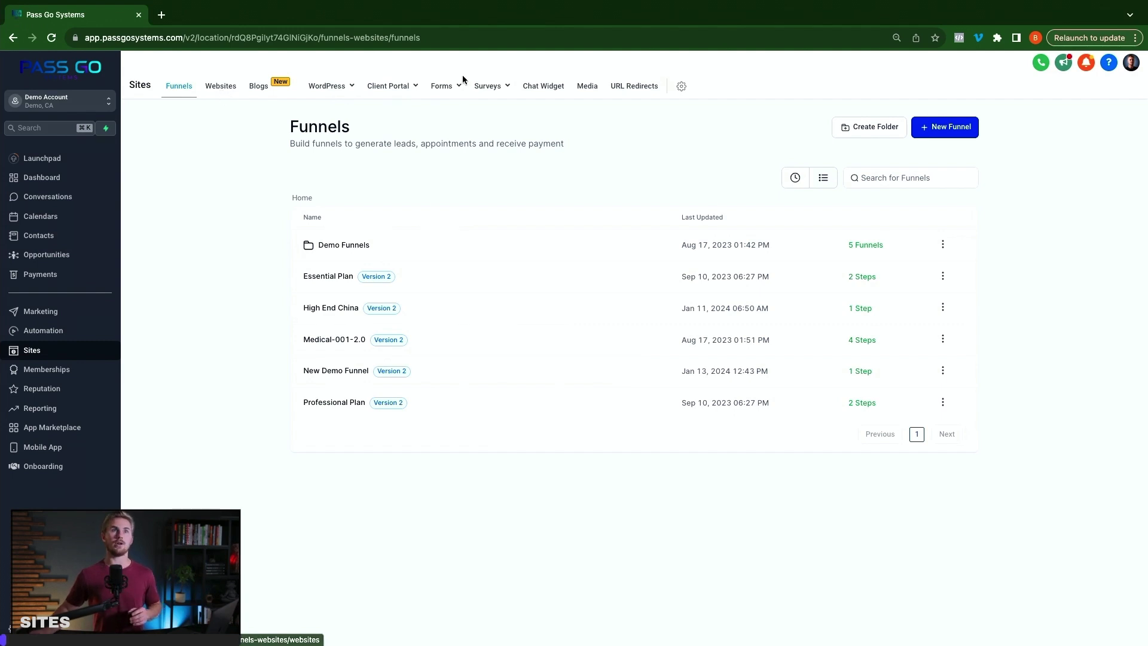
{"action": "left_click", "coordinate": [232, 89]}
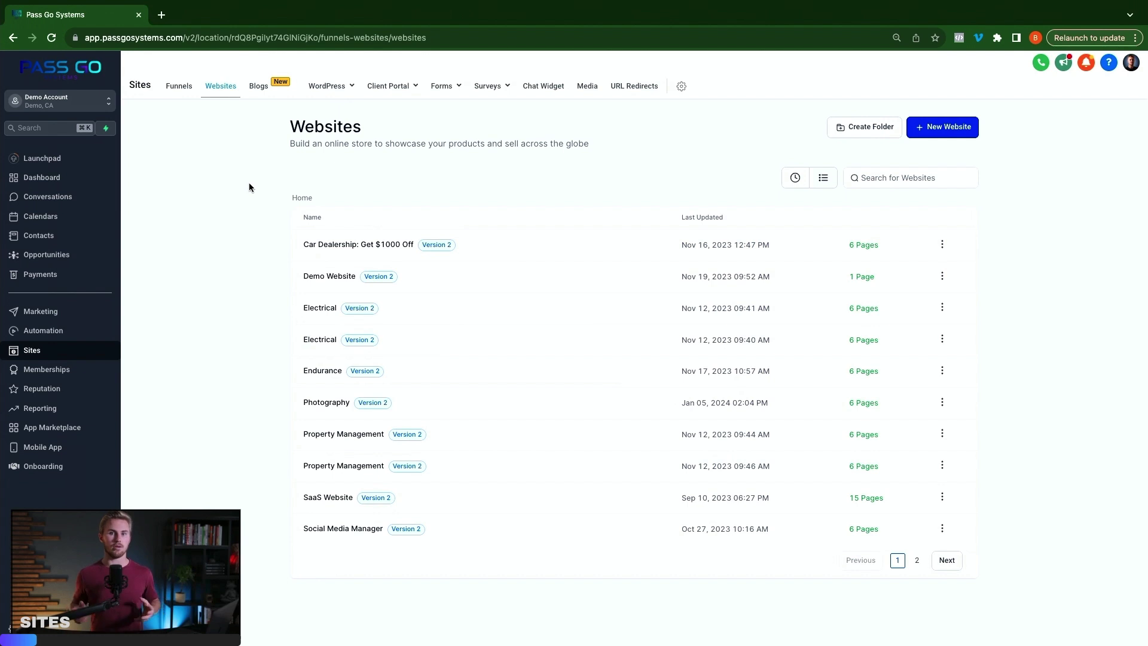
{"action": "left_click", "coordinate": [178, 88]}
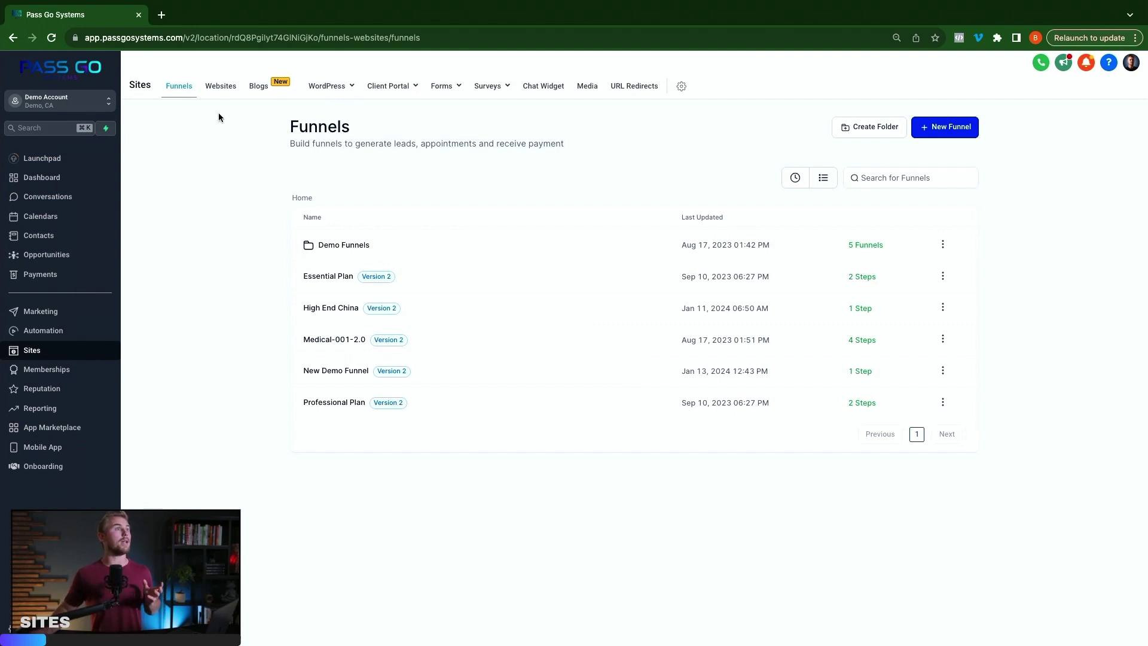
- Begin creating a new funnel from templates and browse the funnel designs and categories in the template library
{"action": "left_click", "coordinate": [952, 135]}
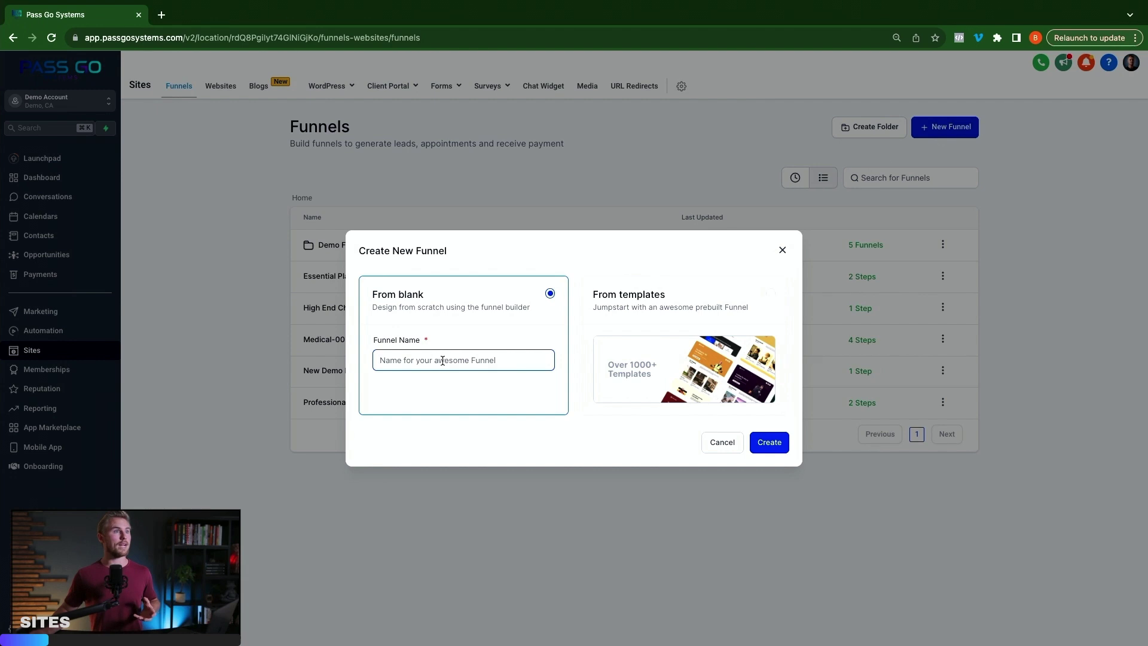
{"action": "left_click", "coordinate": [688, 361]}
{"action": "left_click", "coordinate": [771, 442]}
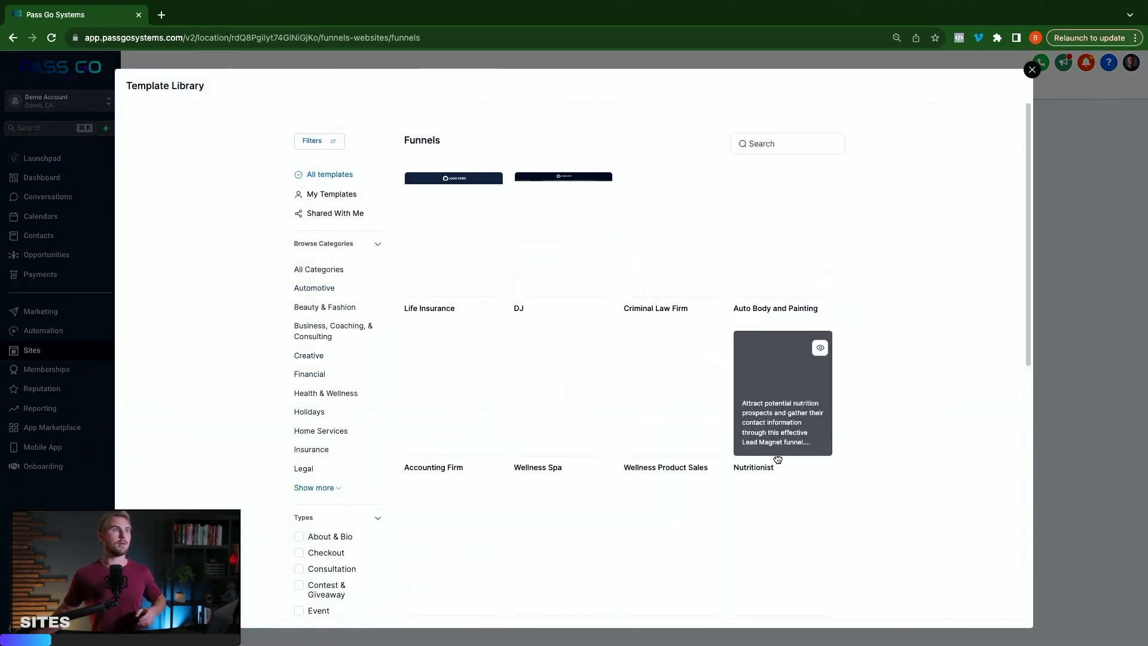
{"action": "scroll", "coordinate": [575, 257], "scroll_direction": "down", "scroll_amount": 5}
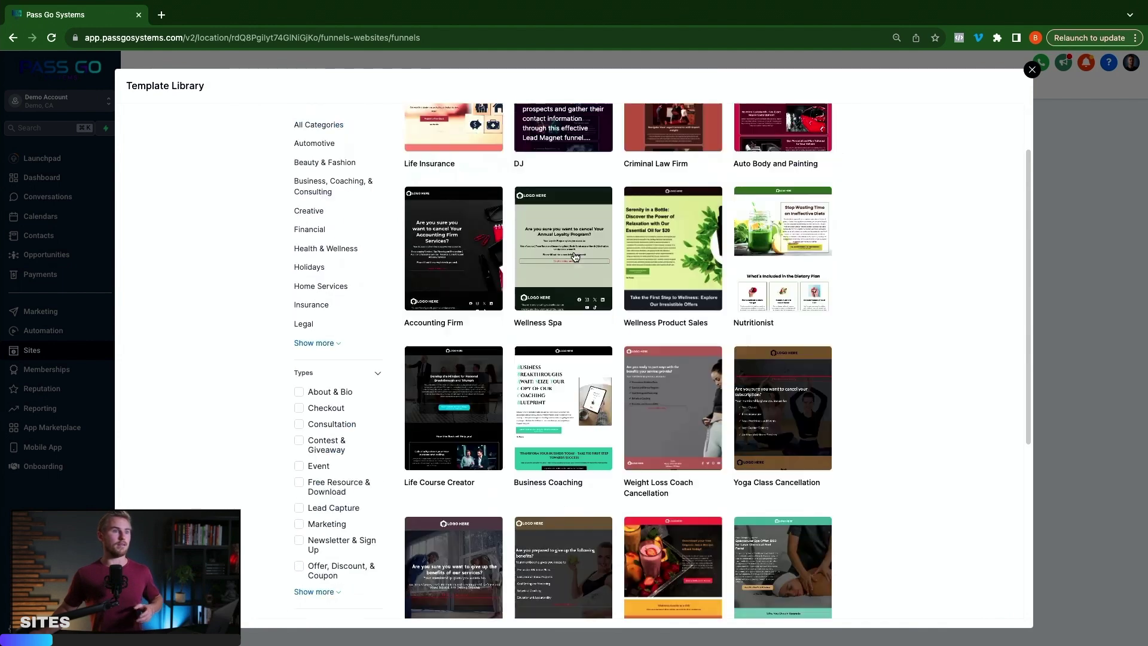
{"action": "scroll", "coordinate": [575, 257], "scroll_direction": "down", "scroll_amount": 3}
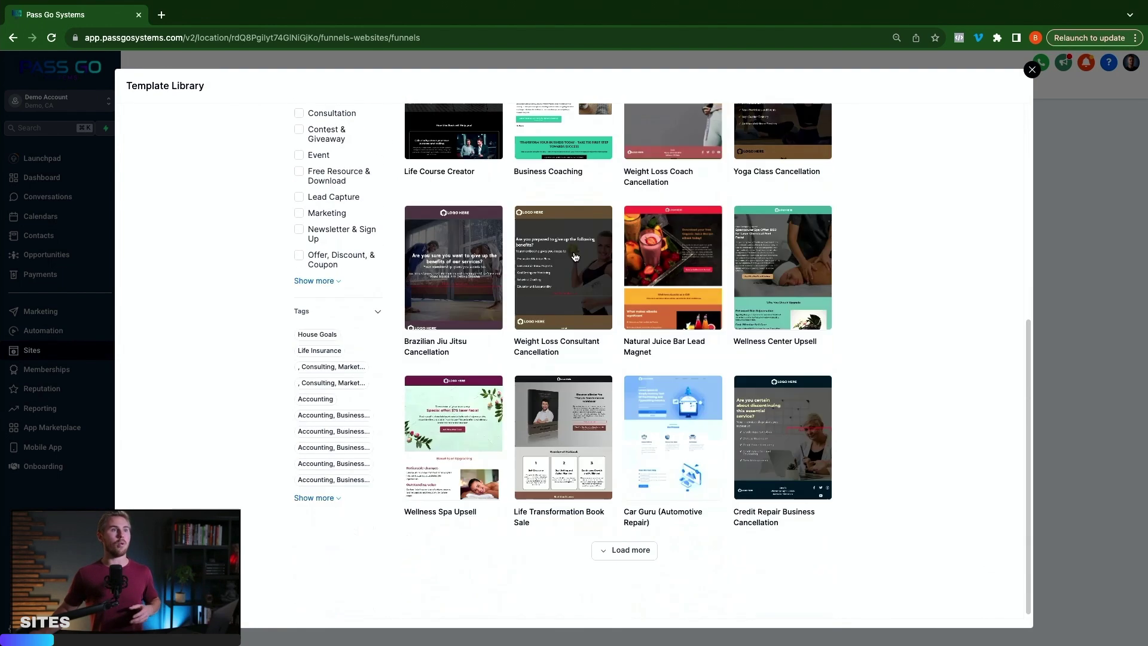
{"action": "scroll", "coordinate": [322, 332], "scroll_direction": "up", "scroll_amount": 8}
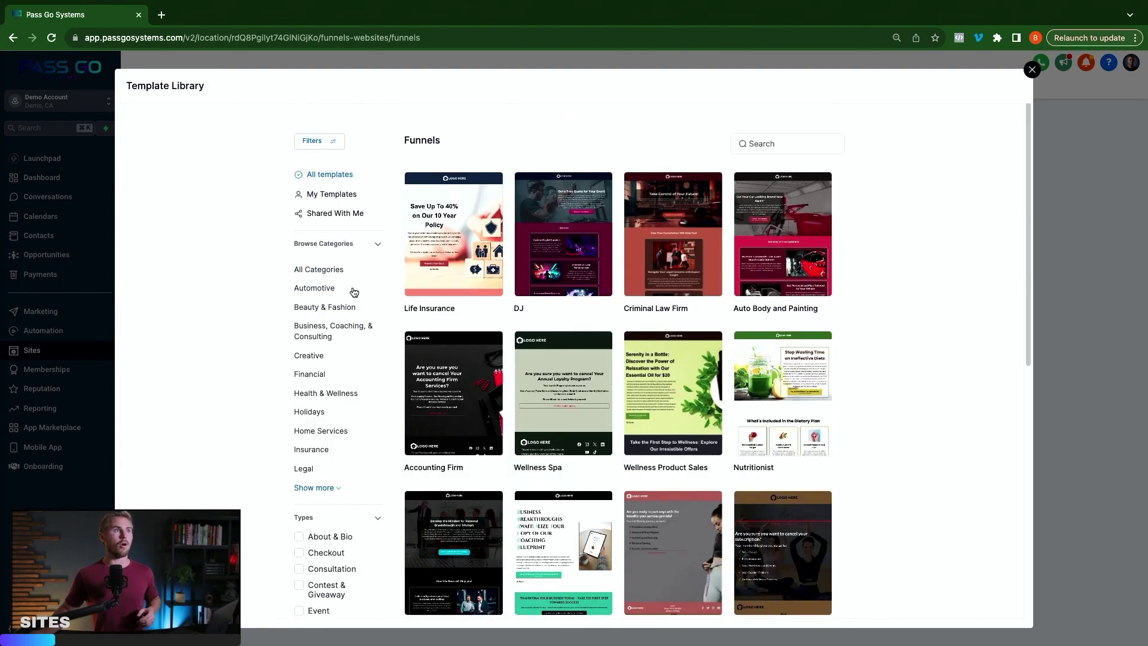
{"action": "scroll", "coordinate": [333, 247], "scroll_direction": "down", "scroll_amount": 1}
{"action": "scroll", "coordinate": [333, 247], "scroll_direction": "down", "scroll_amount": 1}
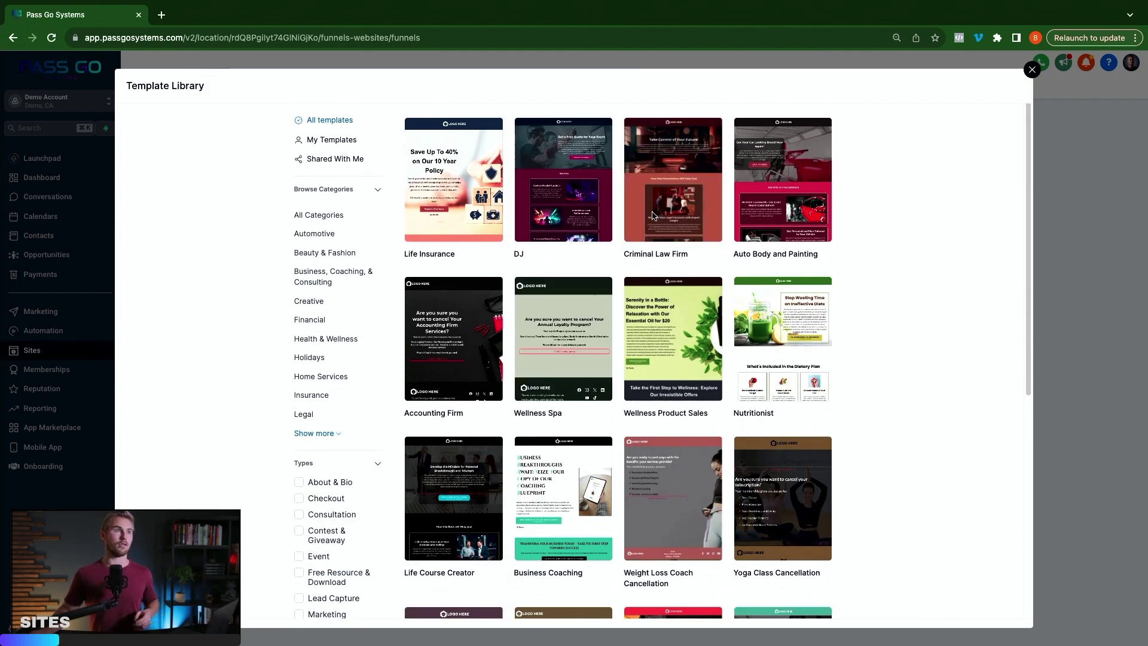
- Preview the whole Criminal Law Firm funnel template and close the template library without creating a funnel
{"action": "left_click", "coordinate": [686, 166]}
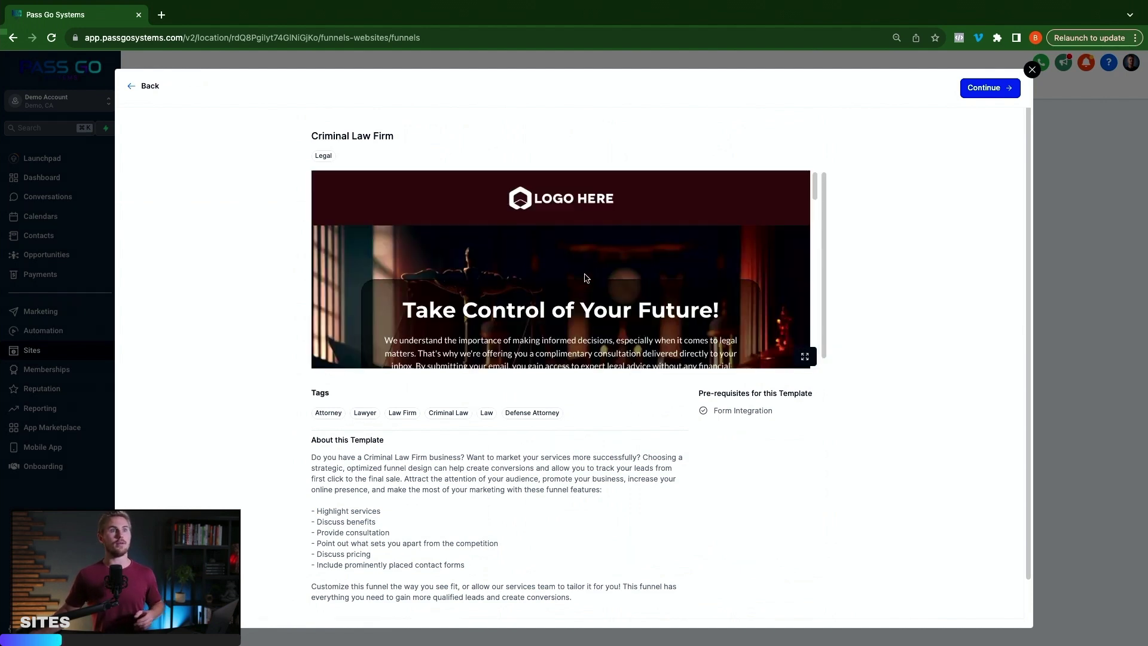
{"action": "scroll", "coordinate": [585, 275], "scroll_direction": "down", "scroll_amount": 2}
{"action": "scroll", "coordinate": [584, 275], "scroll_direction": "down", "scroll_amount": 6}
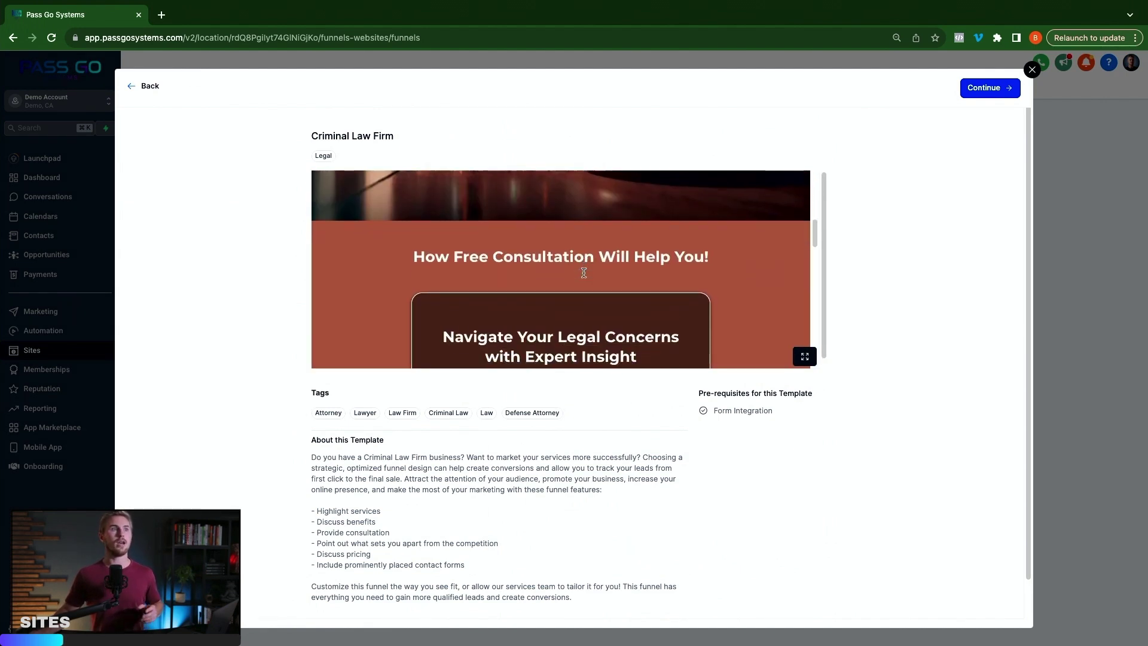
{"action": "scroll", "coordinate": [585, 276], "scroll_direction": "down", "scroll_amount": 6}
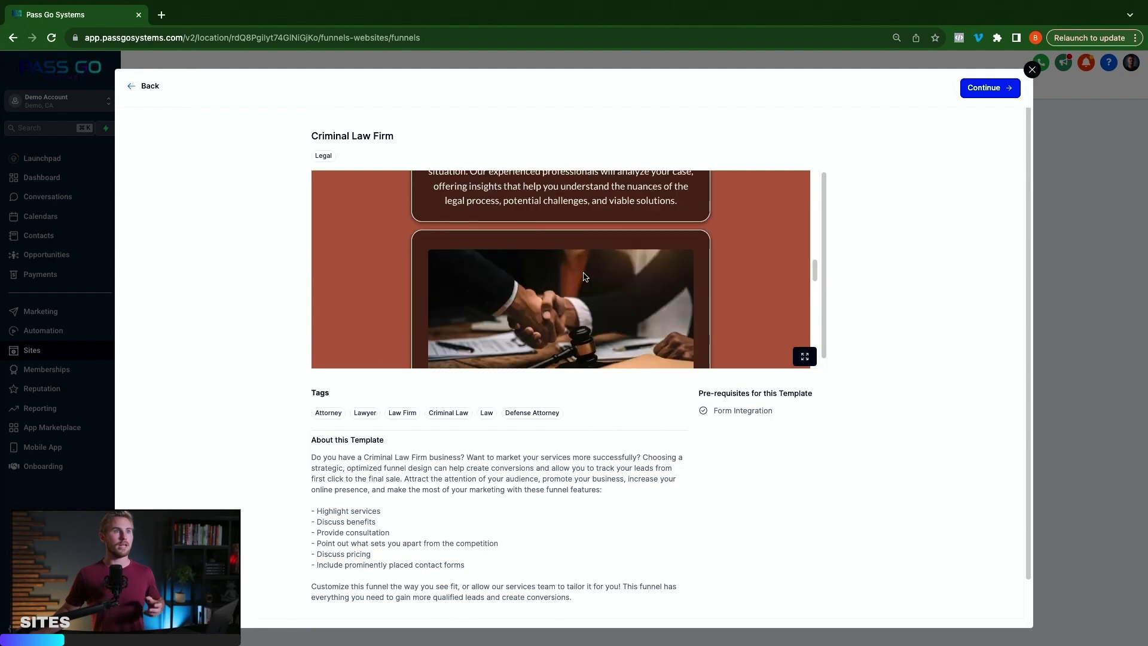
{"action": "scroll", "coordinate": [584, 276], "scroll_direction": "down", "scroll_amount": 3}
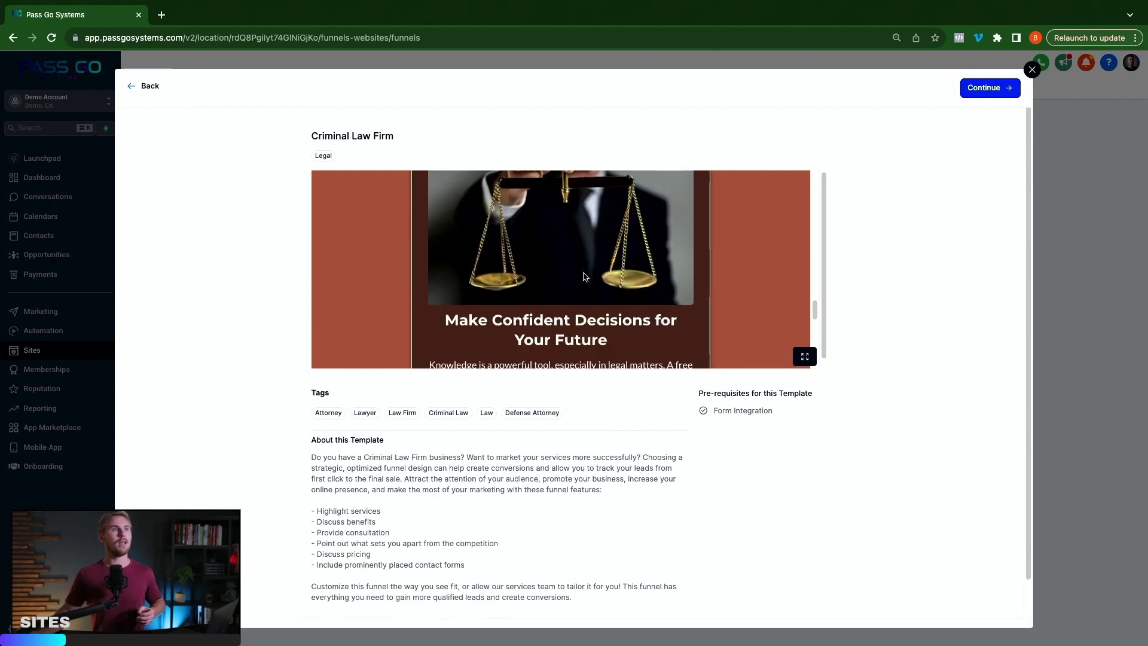
{"action": "scroll", "coordinate": [584, 276], "scroll_direction": "down", "scroll_amount": 3}
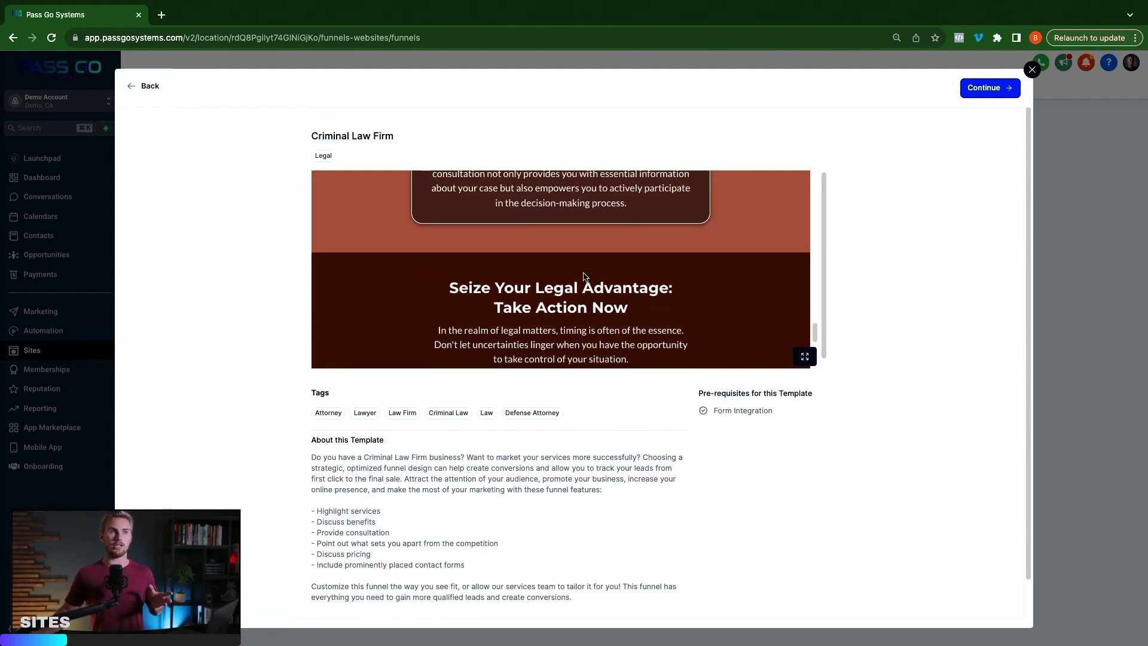
{"action": "scroll", "coordinate": [583, 274], "scroll_direction": "down", "scroll_amount": 5}
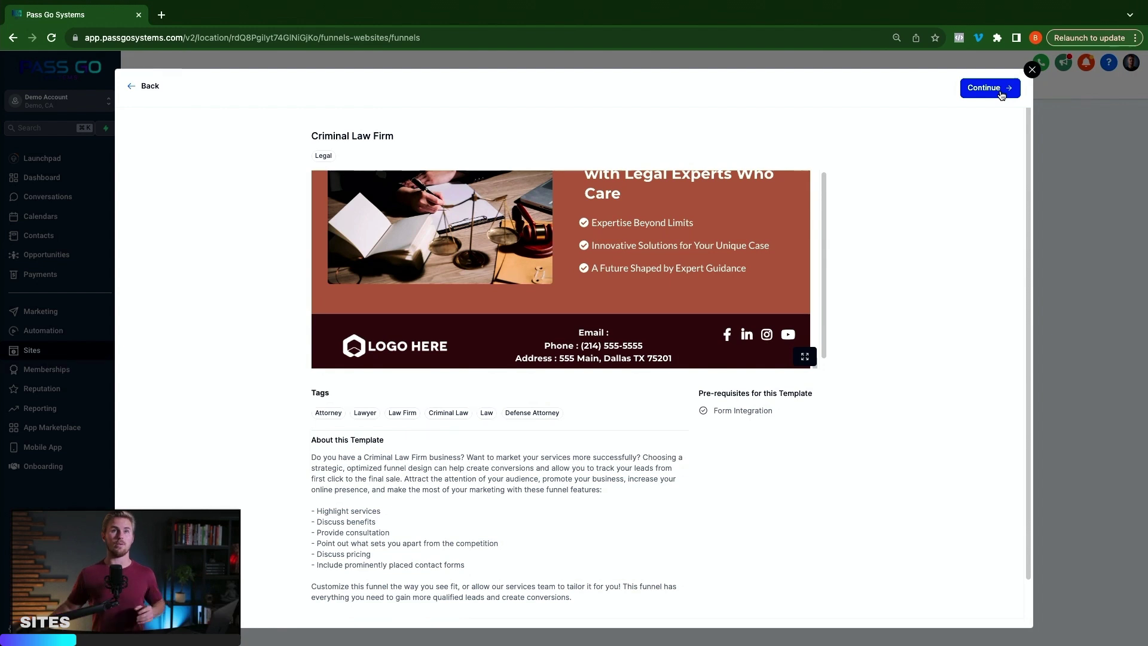
{"action": "left_click", "coordinate": [1031, 70]}
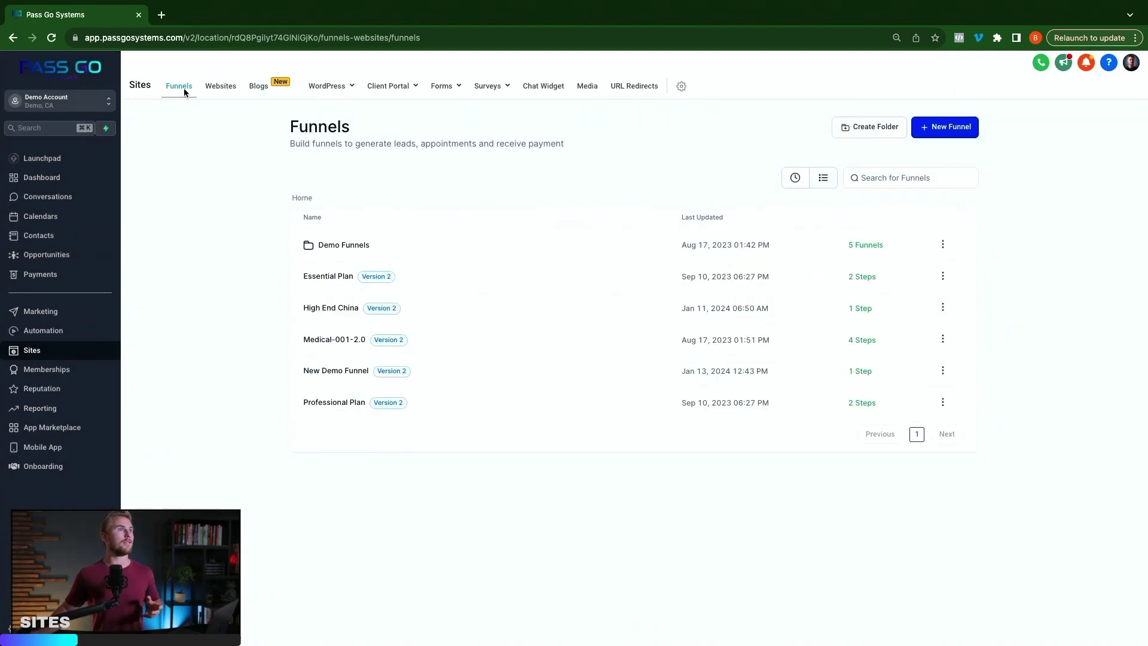
- View the Websites, Blogs, WordPress and Client Portal dashboard pages of the Sites section
{"action": "left_click", "coordinate": [214, 89]}
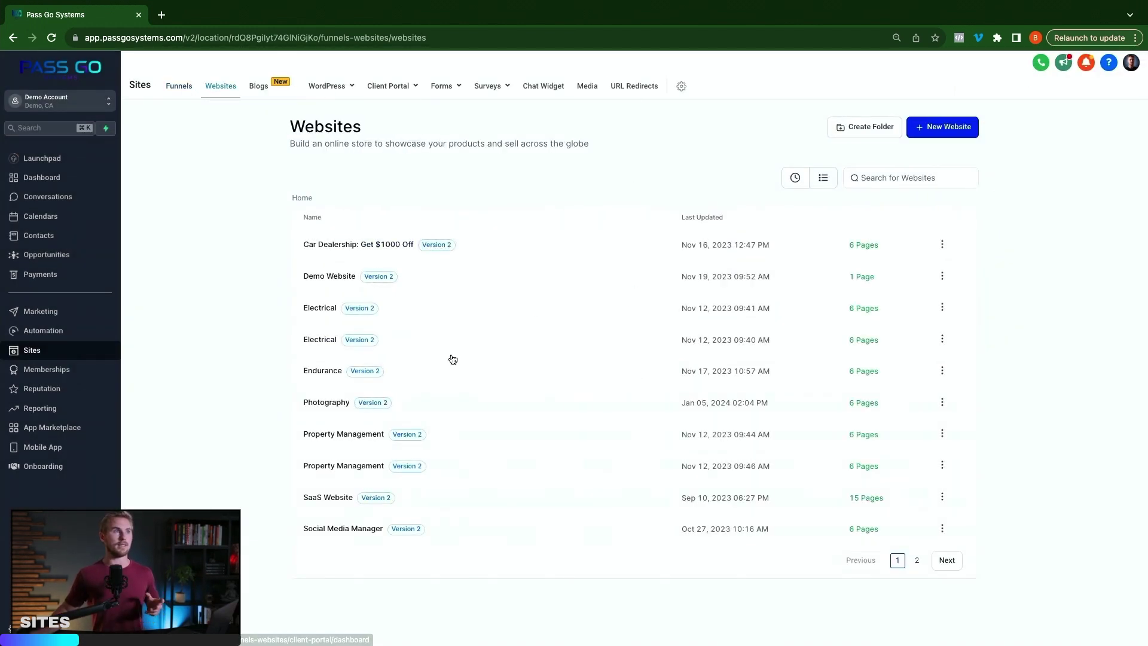
{"action": "left_click", "coordinate": [264, 94]}
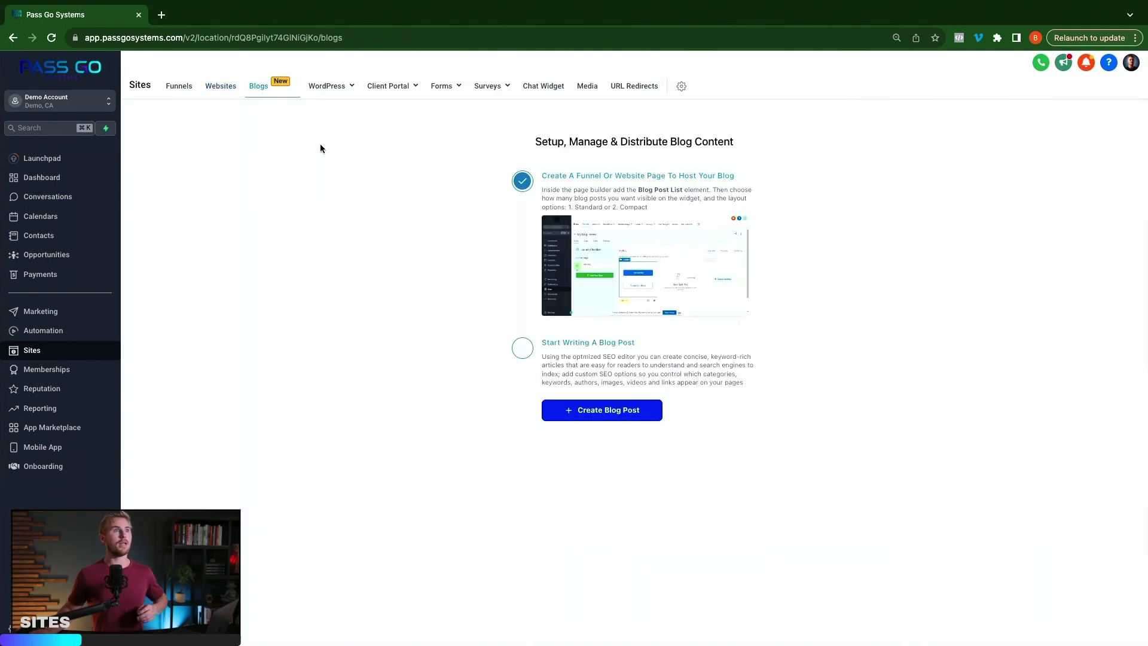
{"action": "left_click", "coordinate": [333, 87]}
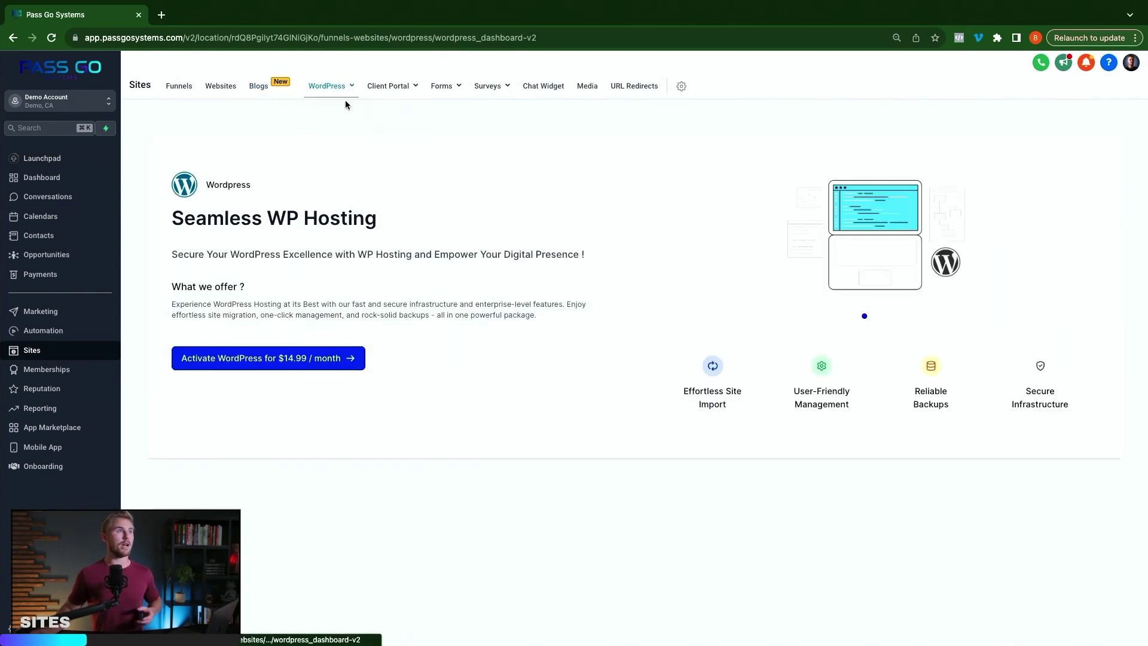
{"action": "mouse_move", "coordinate": [384, 90]}
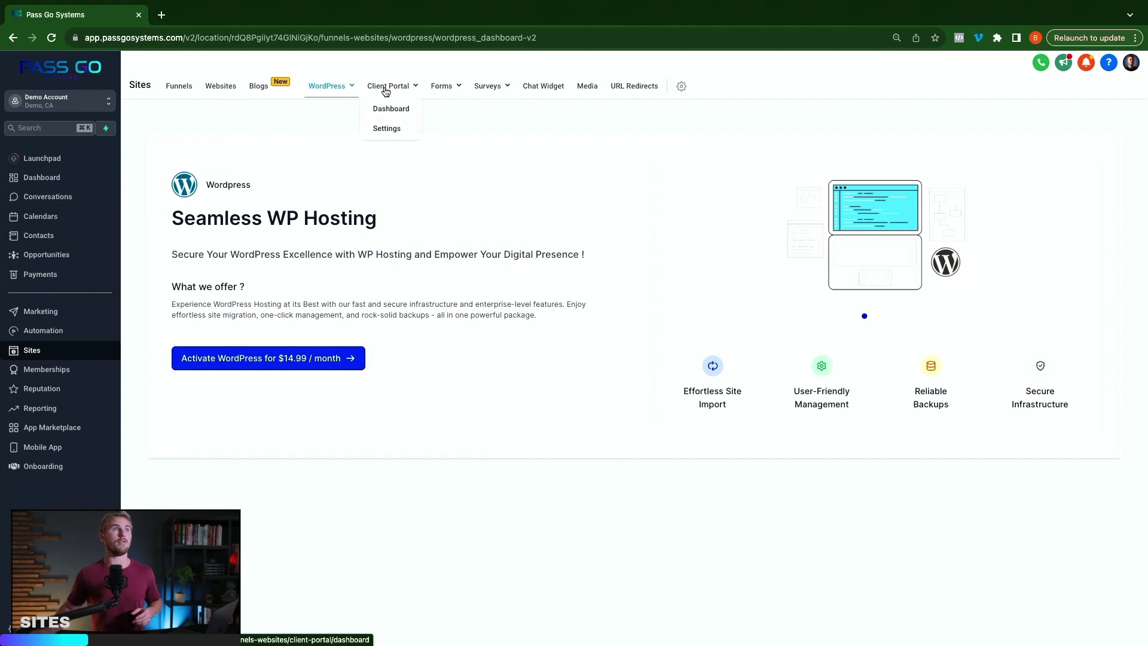
{"action": "left_click", "coordinate": [386, 90]}
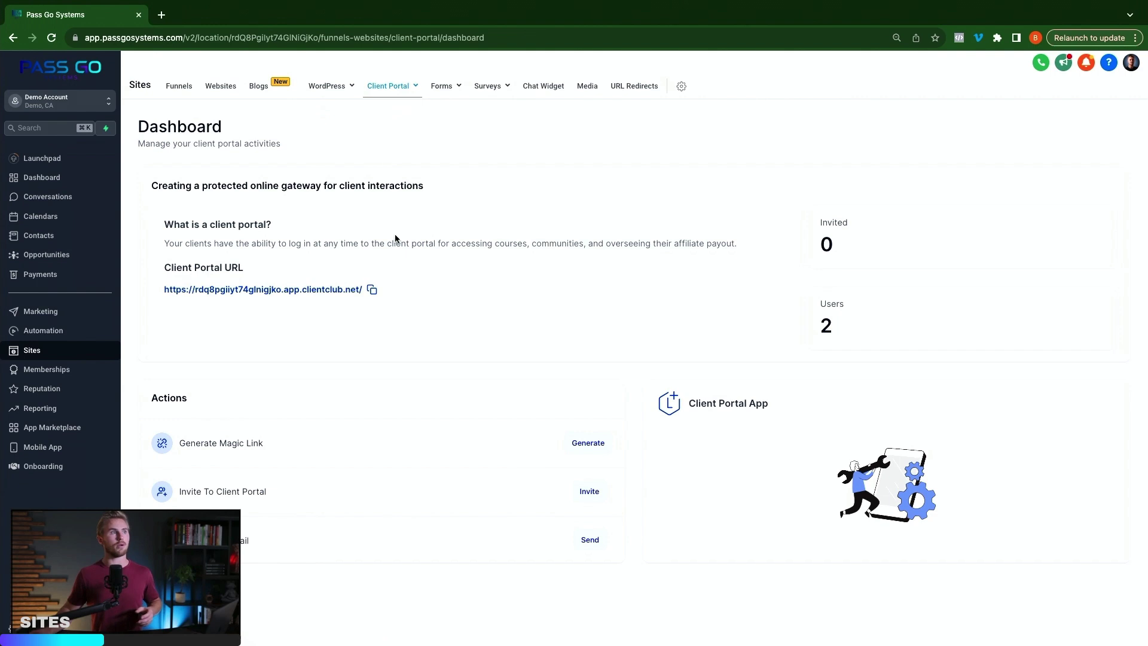
{"action": "mouse_move", "coordinate": [394, 85]}
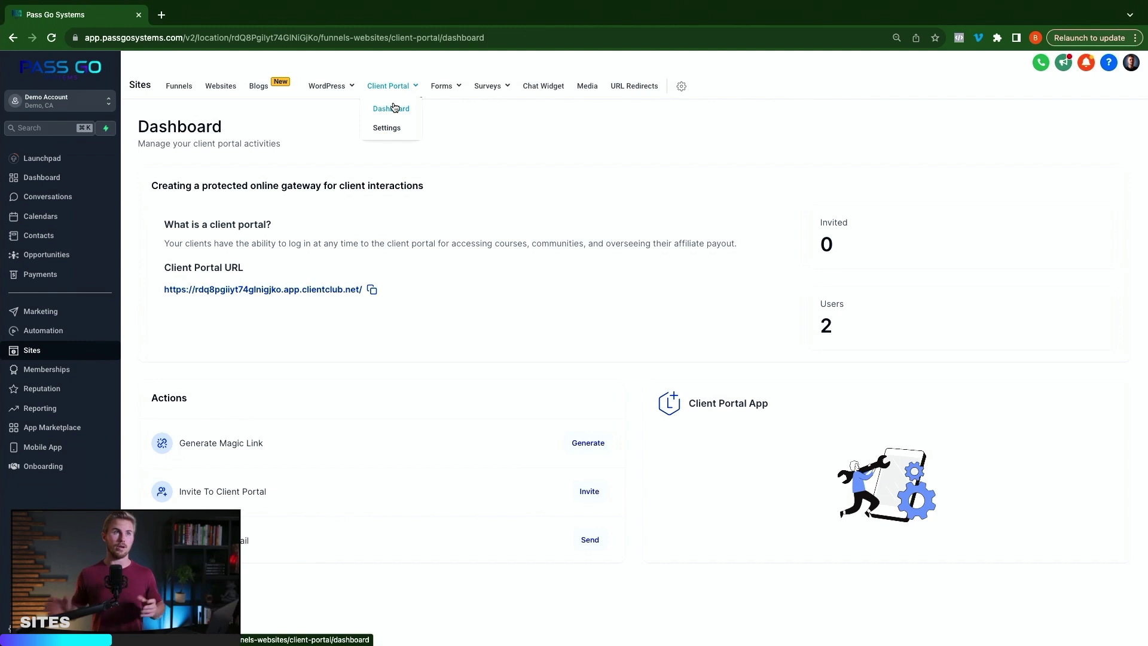
- Open the form builder's list of forms and create a new form from scratch
{"action": "mouse_move", "coordinate": [444, 86]}
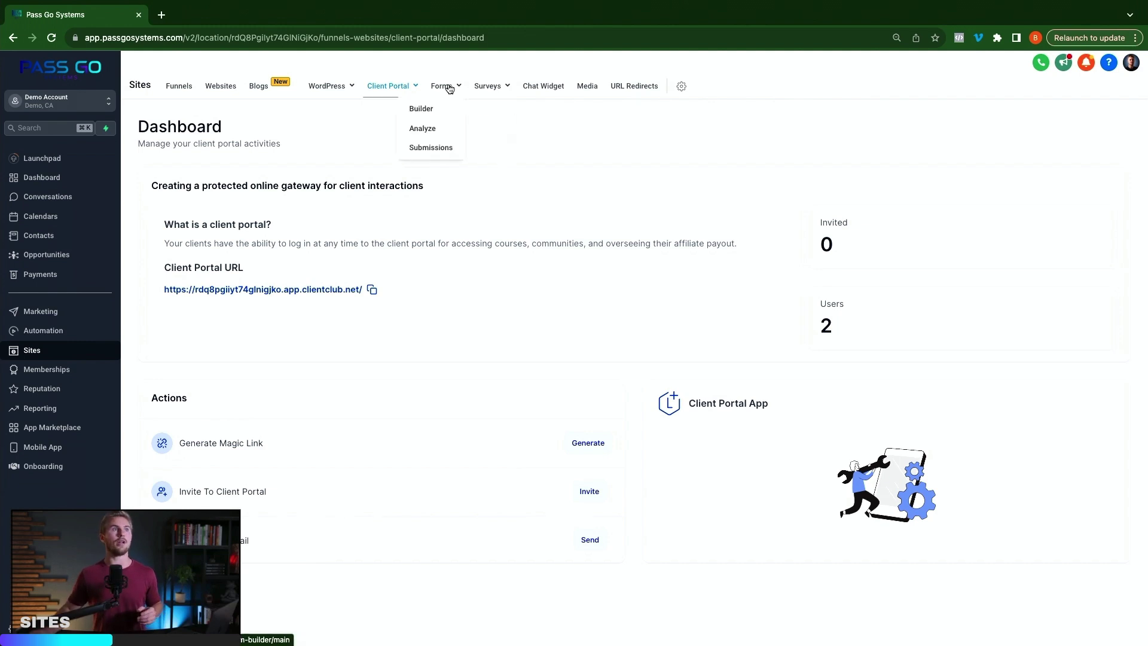
{"action": "left_click", "coordinate": [427, 112]}
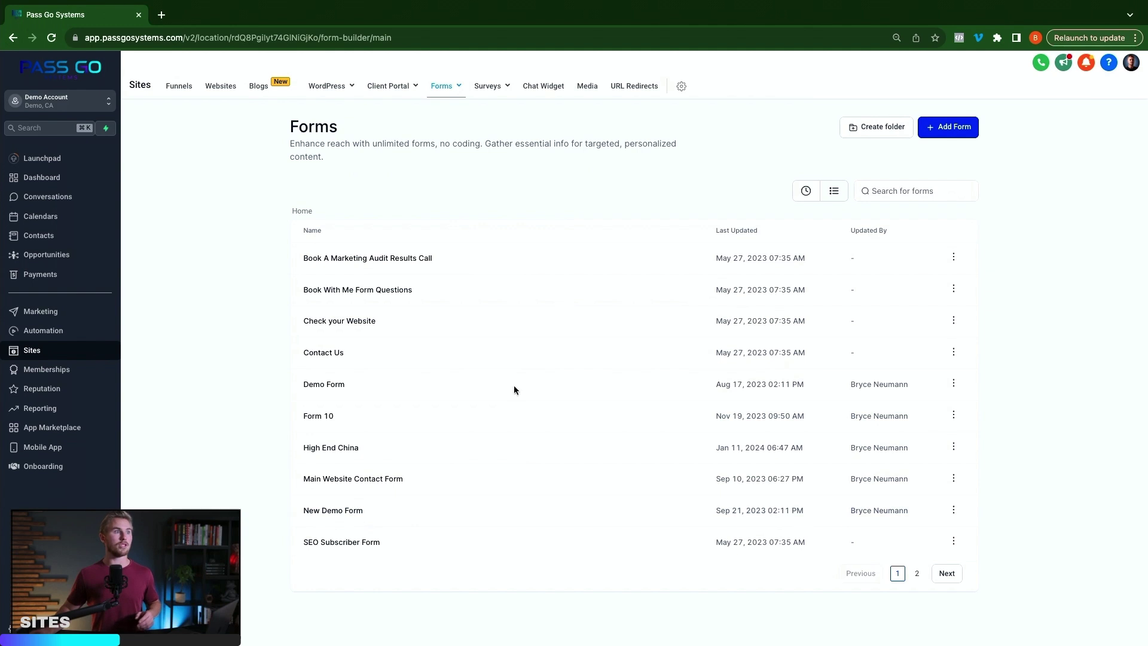
{"action": "left_click", "coordinate": [921, 130]}
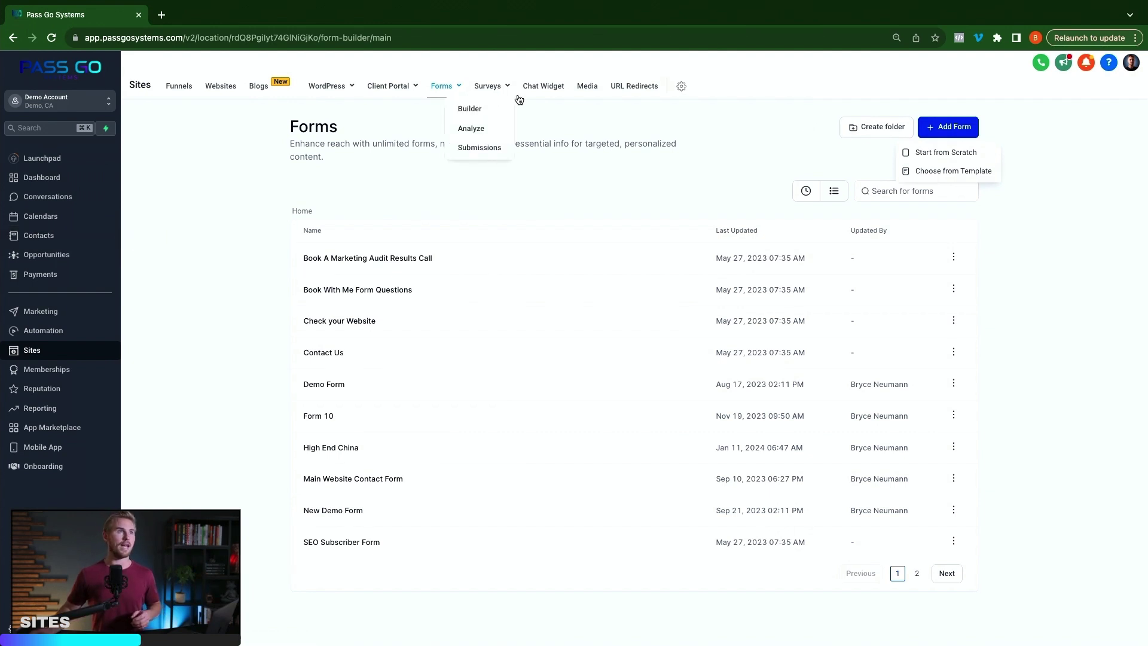
{"action": "left_click", "coordinate": [947, 154]}
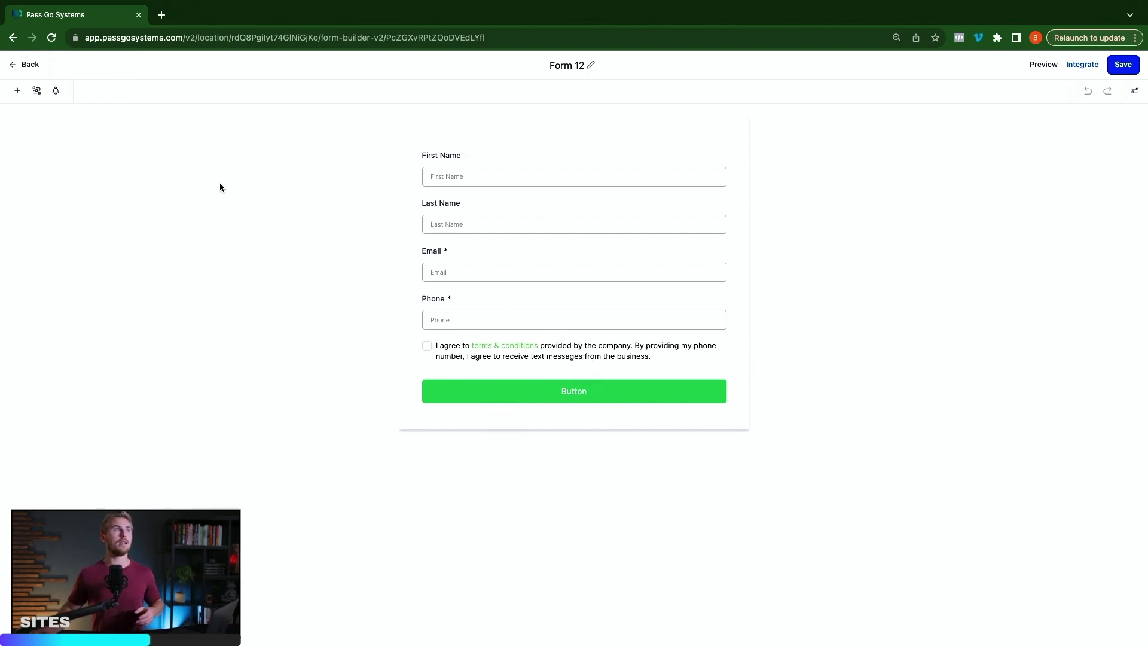
- Browse the quick-add elements and custom fields available for the new form, and return to the forms list
{"action": "left_click", "coordinate": [16, 92]}
{"action": "scroll", "coordinate": [78, 281], "scroll_direction": "down", "scroll_amount": 5}
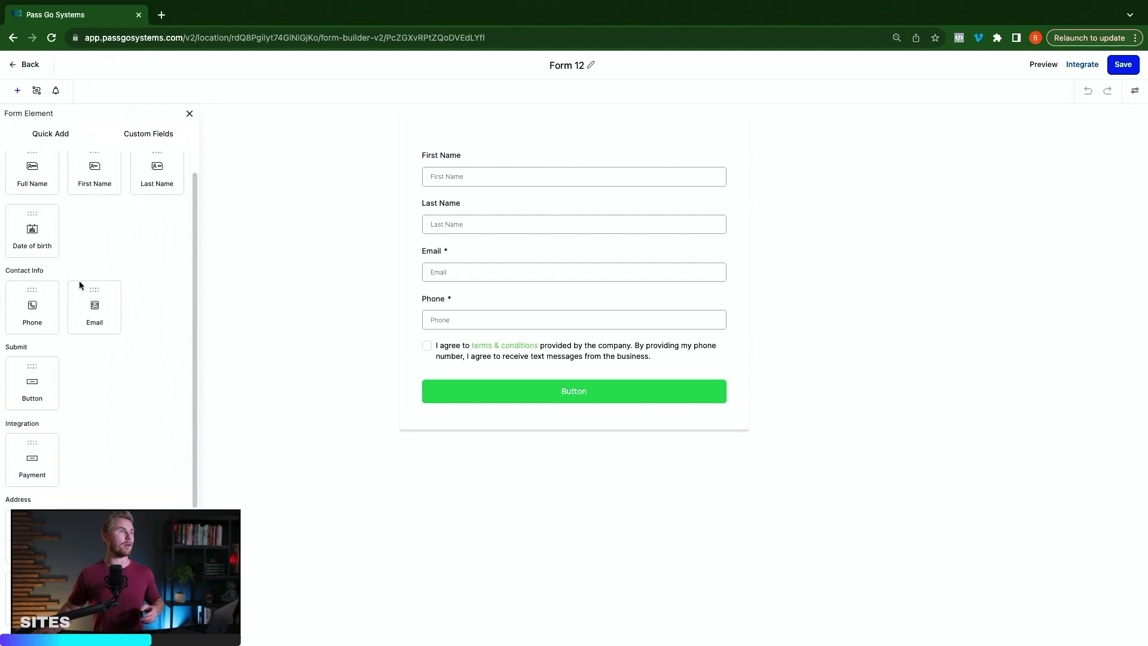
{"action": "scroll", "coordinate": [79, 285], "scroll_direction": "down", "scroll_amount": 1}
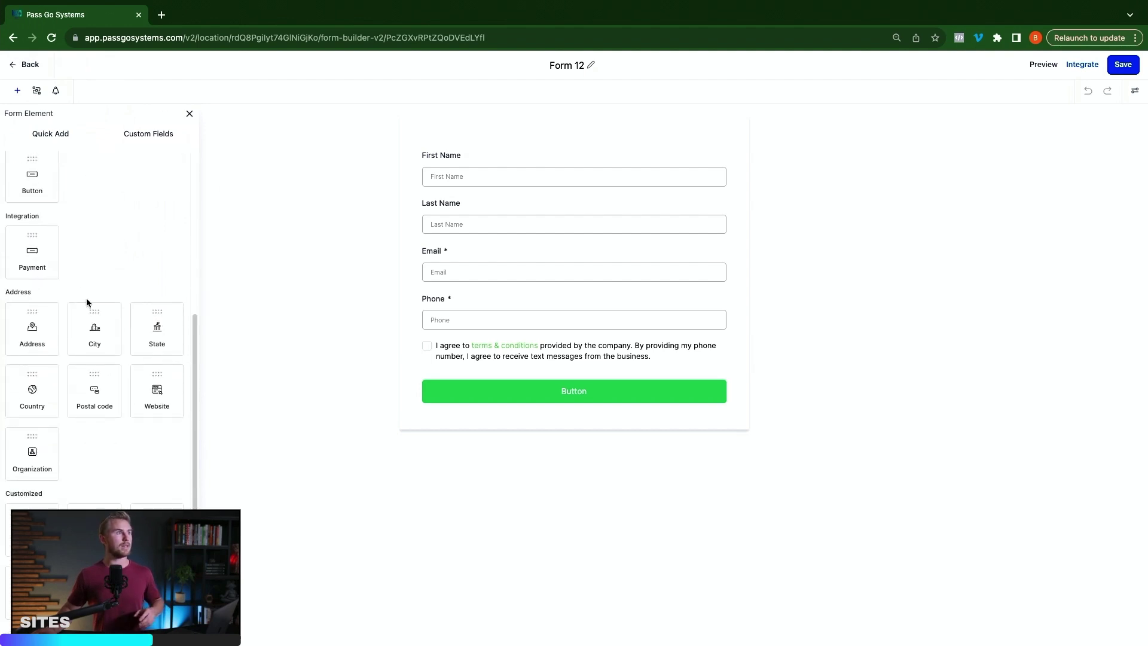
{"action": "left_click", "coordinate": [160, 135]}
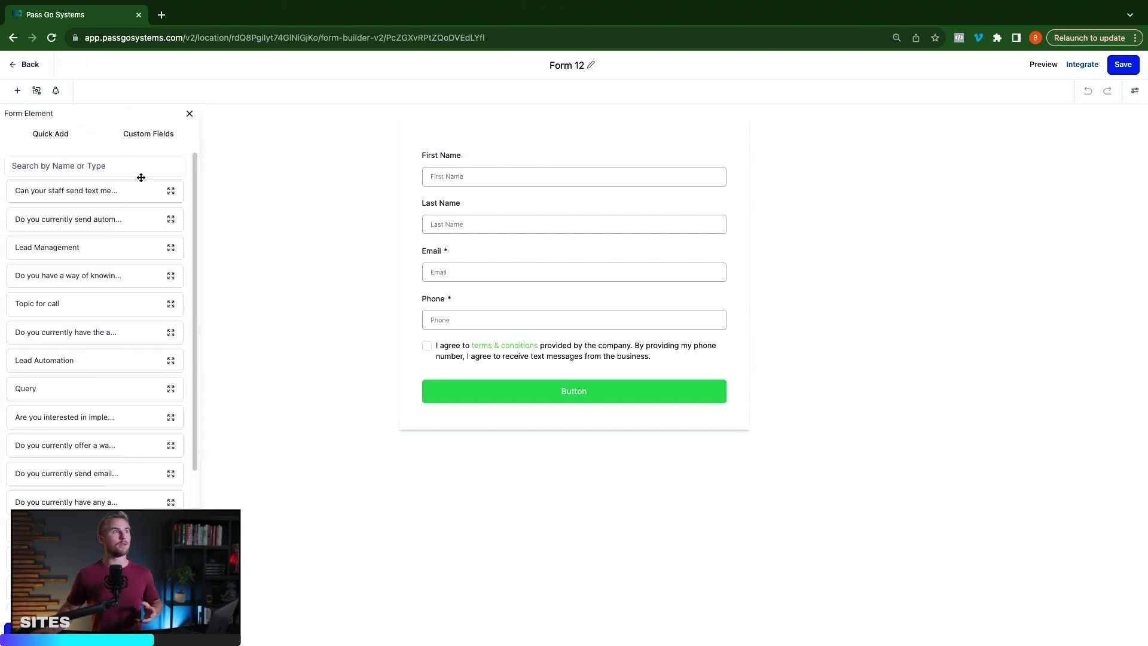
{"action": "scroll", "coordinate": [103, 195], "scroll_direction": "down", "scroll_amount": 1}
{"action": "scroll", "coordinate": [116, 239], "scroll_direction": "down", "scroll_amount": 4}
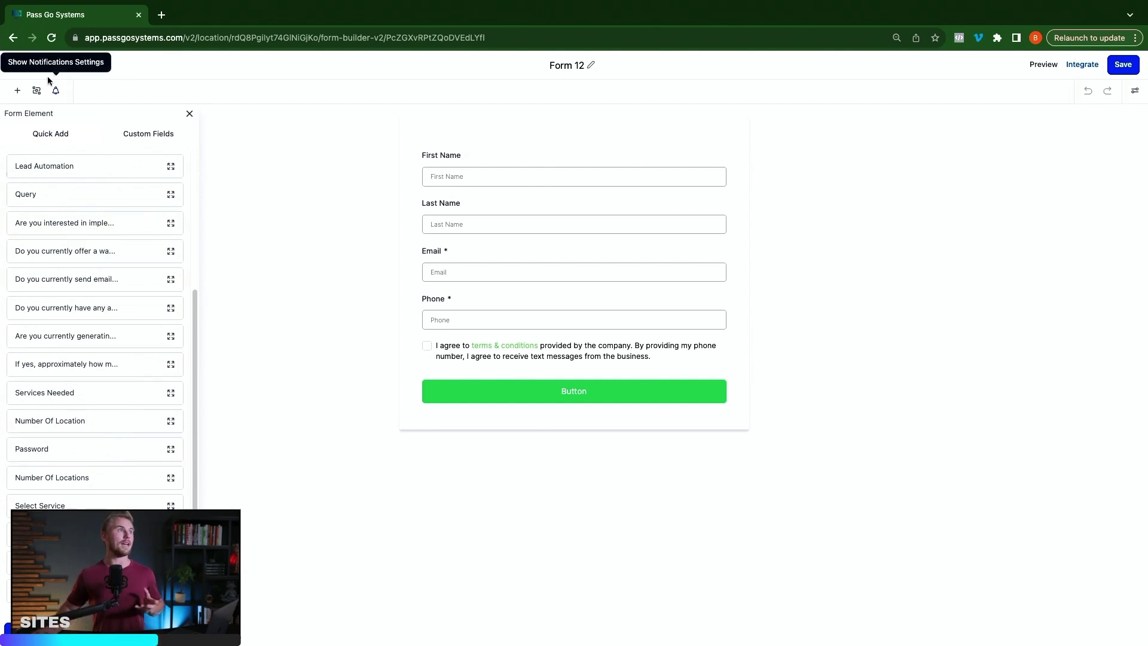
{"action": "left_click", "coordinate": [58, 137]}
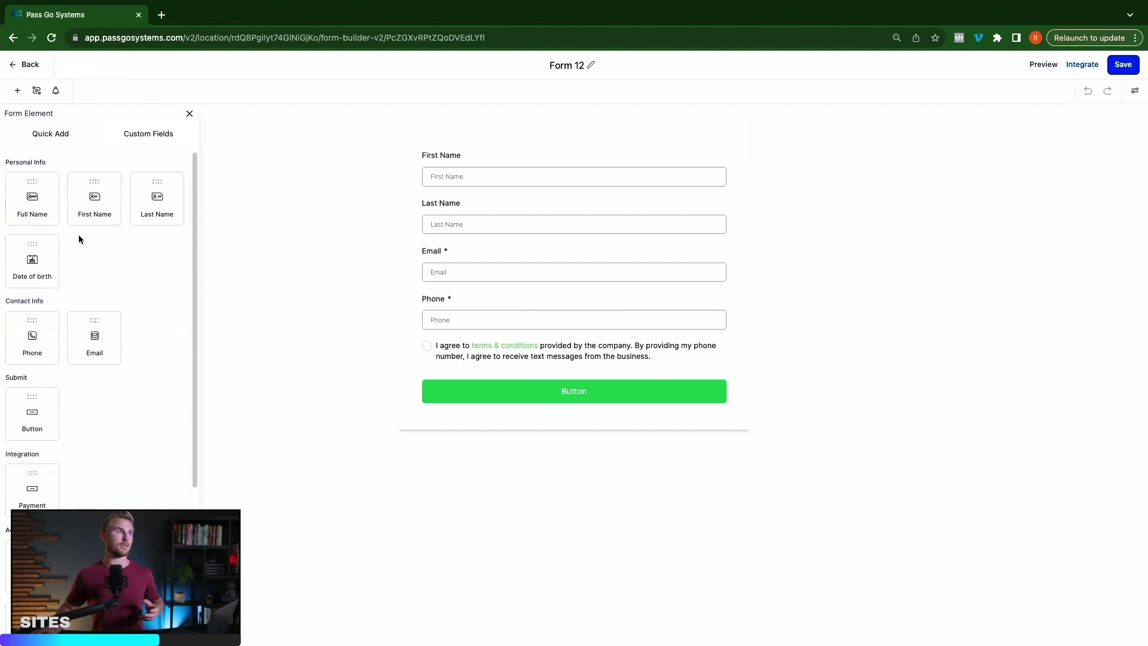
{"action": "left_click", "coordinate": [29, 66]}
- View the Surveys list and examine the chat widget's bubble, intro message and returning-visitor greeting settings
{"action": "mouse_move", "coordinate": [483, 91]}
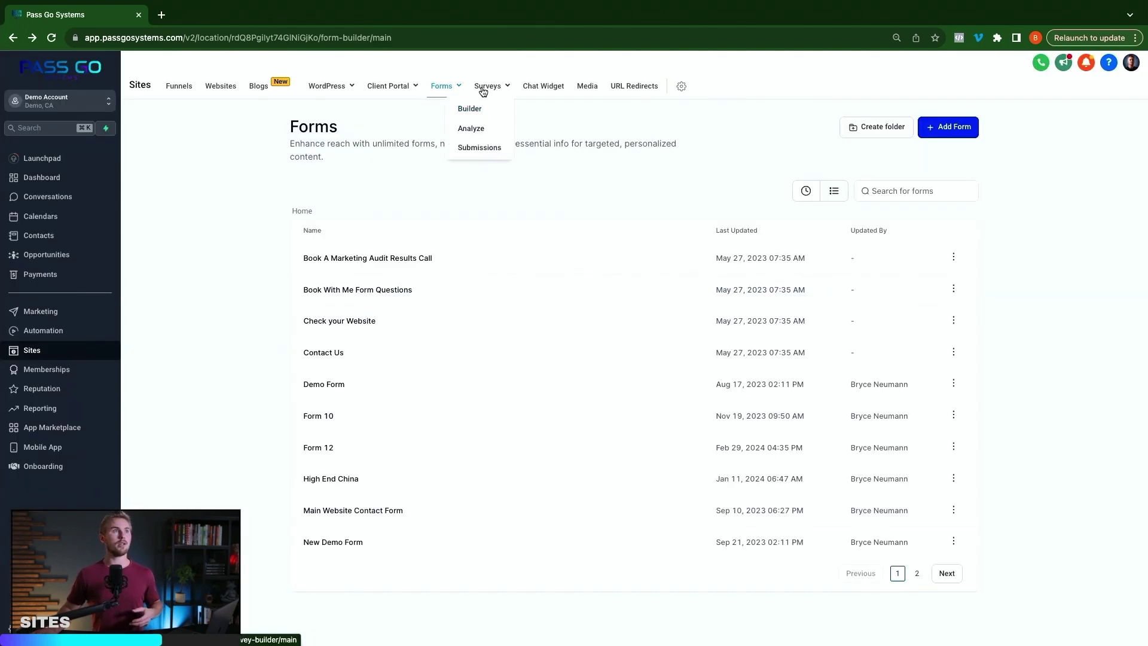
{"action": "left_click", "coordinate": [478, 110]}
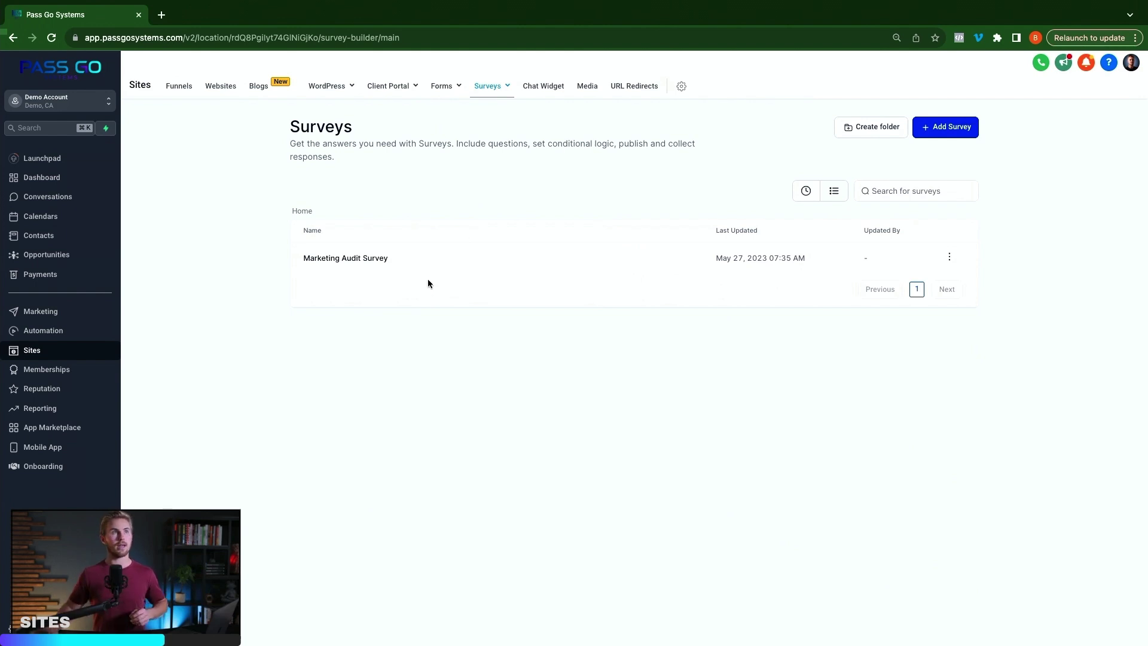
{"action": "left_click", "coordinate": [542, 85]}
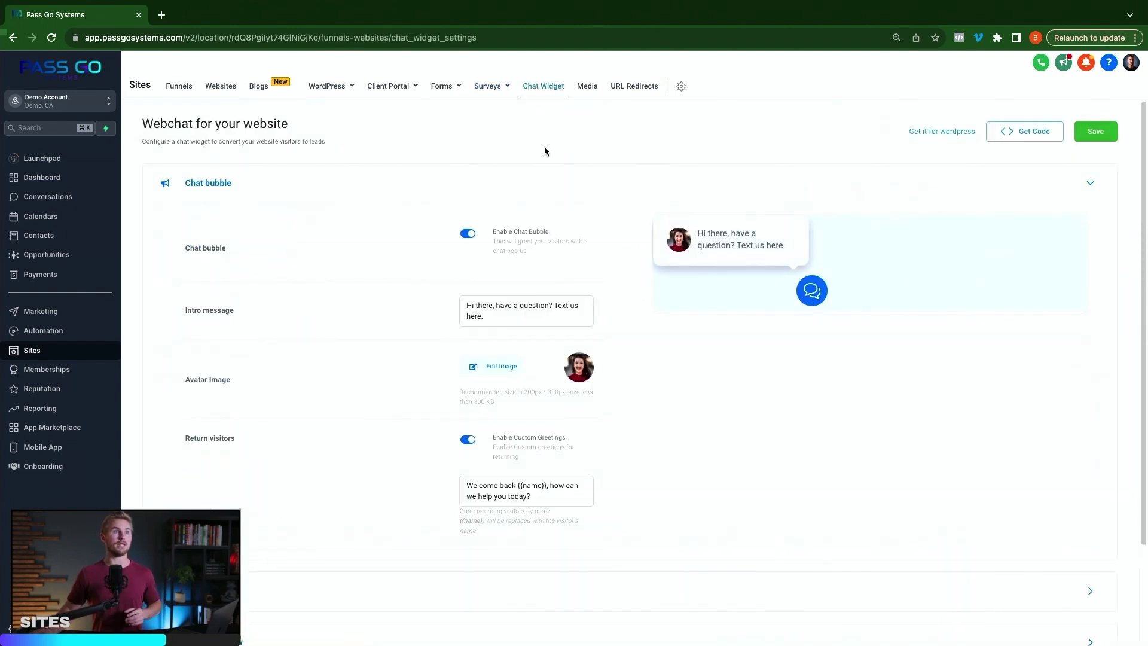
{"action": "scroll", "coordinate": [492, 207], "scroll_direction": "down", "scroll_amount": 1}
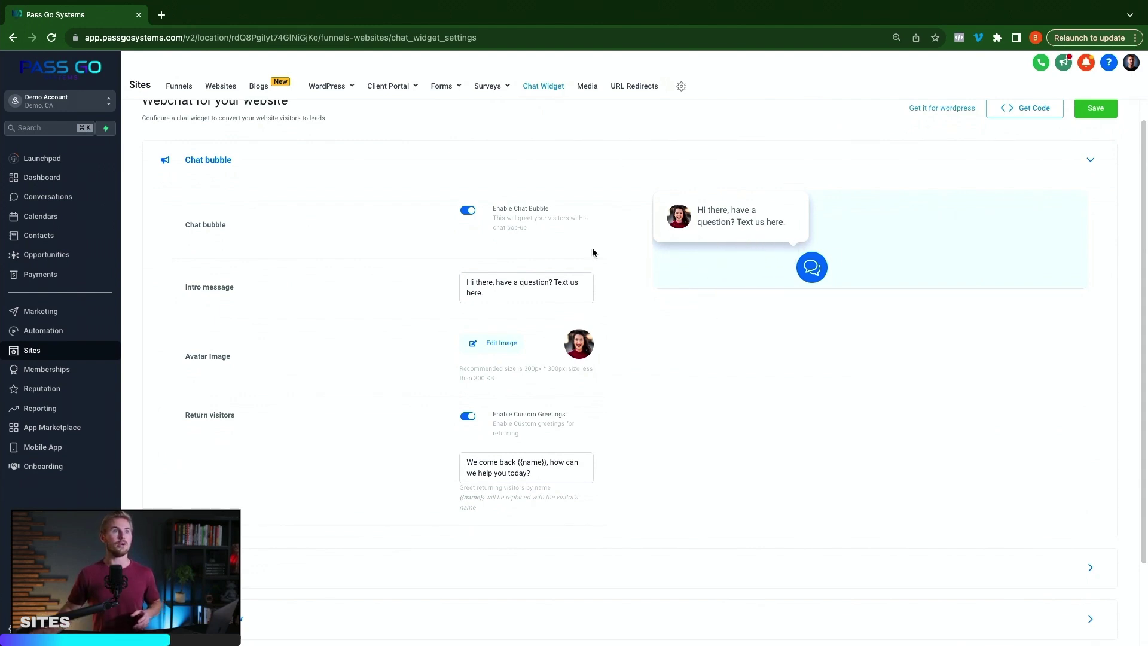
{"action": "triple_click", "coordinate": [499, 291]}
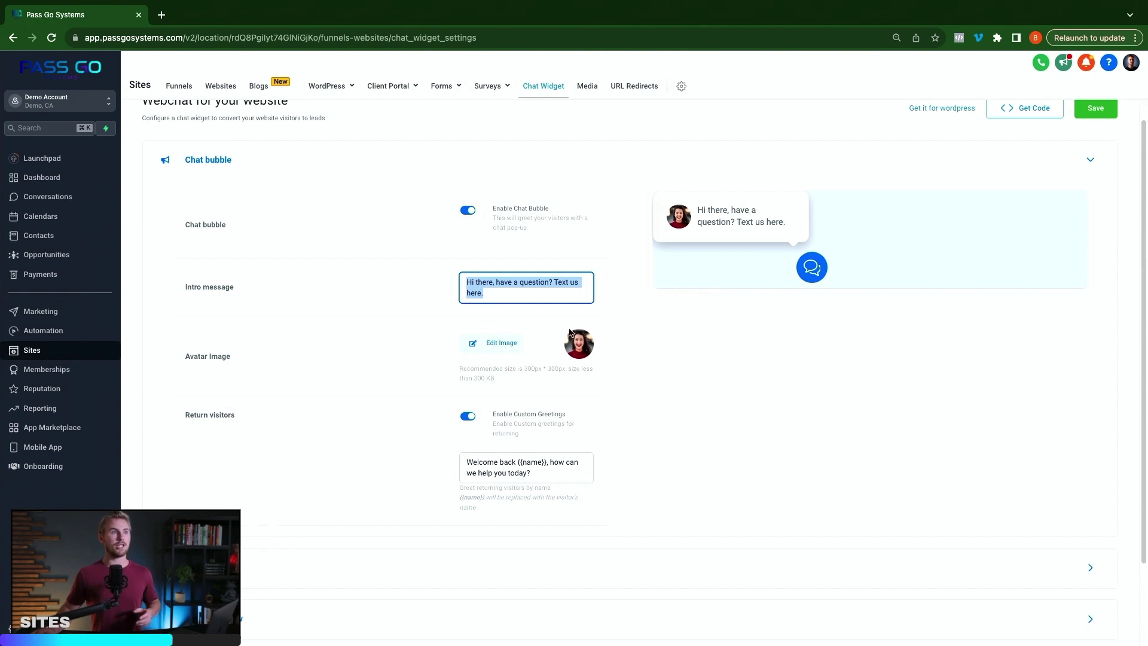
{"action": "scroll", "coordinate": [481, 463], "scroll_direction": "down", "scroll_amount": 1}
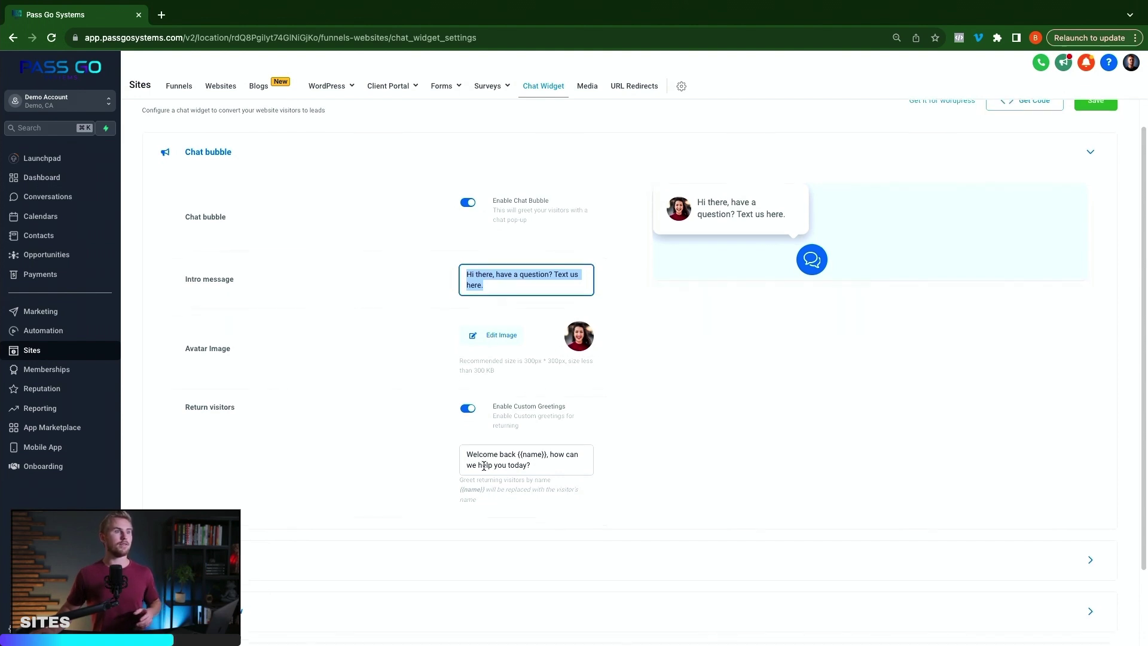
{"action": "triple_click", "coordinate": [548, 459]}
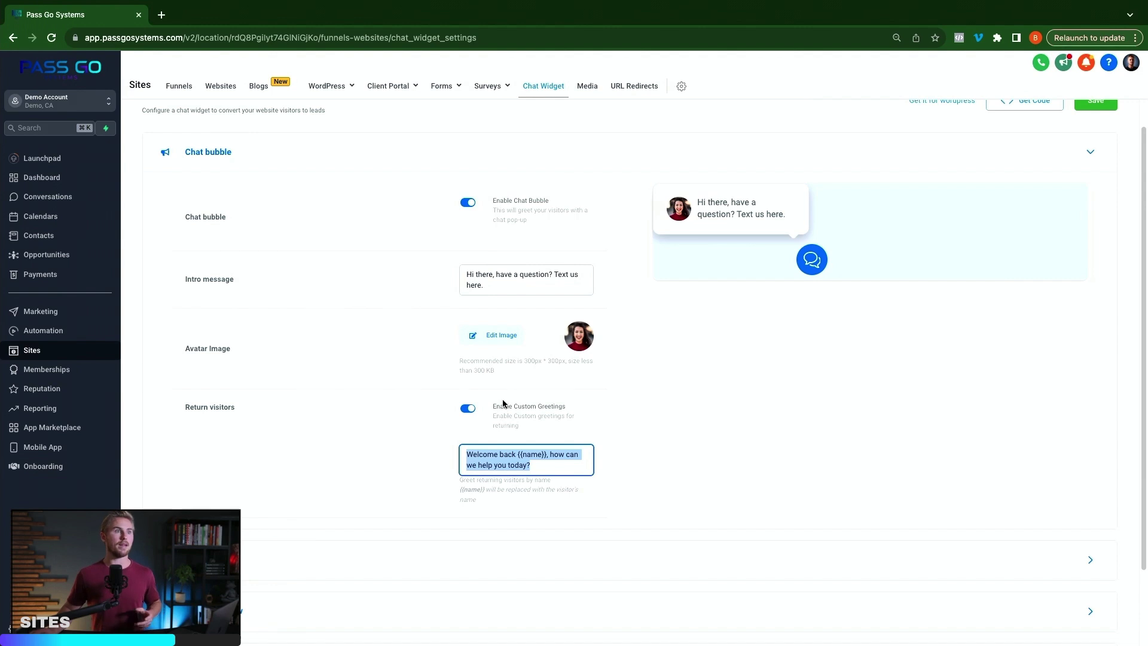
{"action": "scroll", "coordinate": [746, 403], "scroll_direction": "up", "scroll_amount": 1}
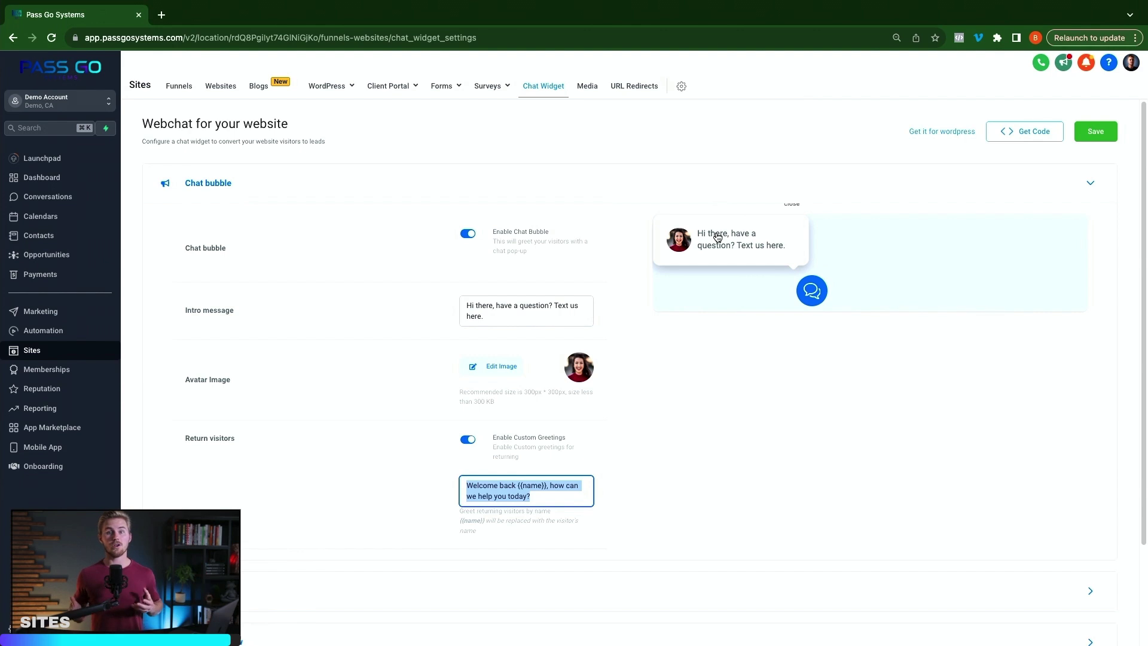
- View the Media and URL Redirects pages linked from the Sites section, leaving the settings area after each
{"action": "left_click", "coordinate": [589, 87]}
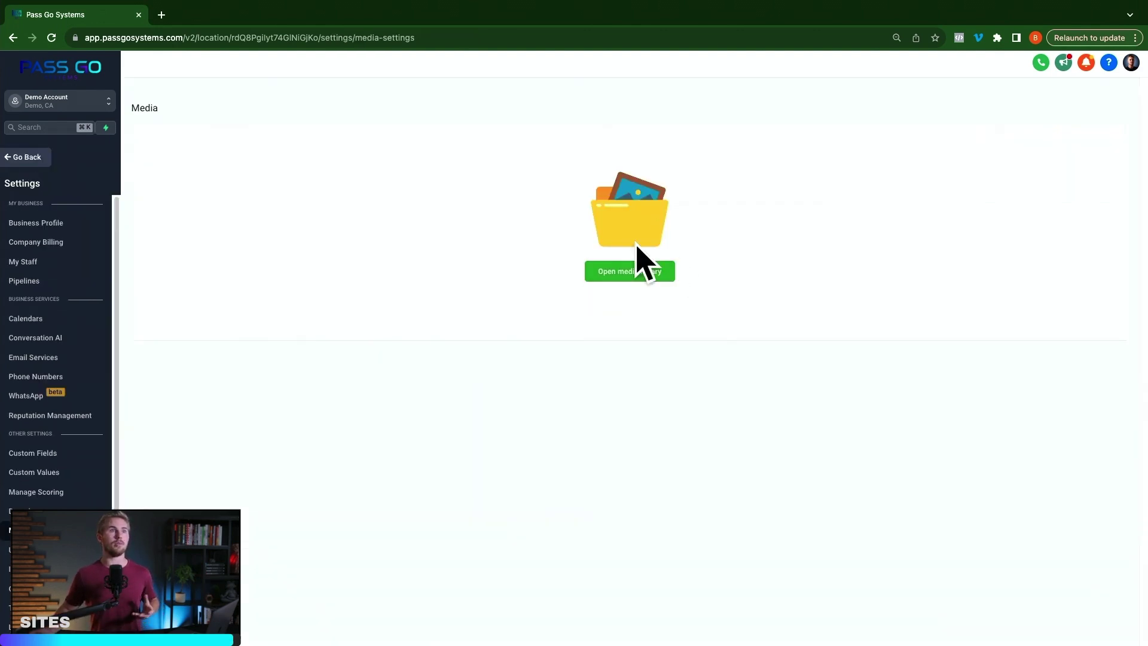
{"action": "left_click", "coordinate": [29, 157]}
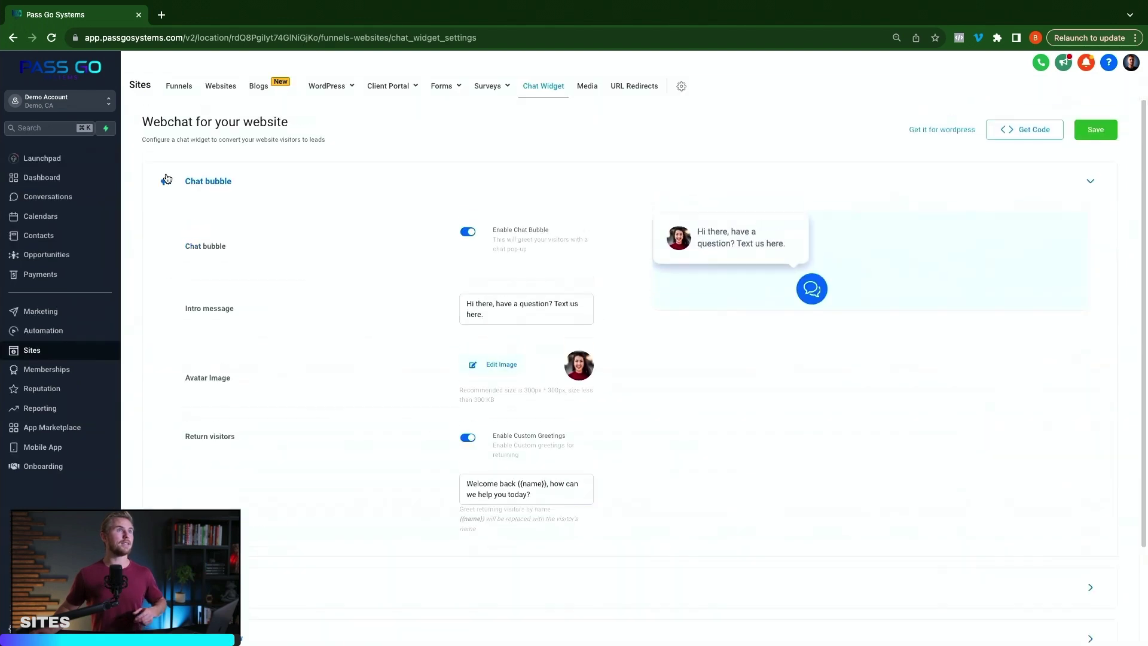
{"action": "left_click", "coordinate": [635, 87]}
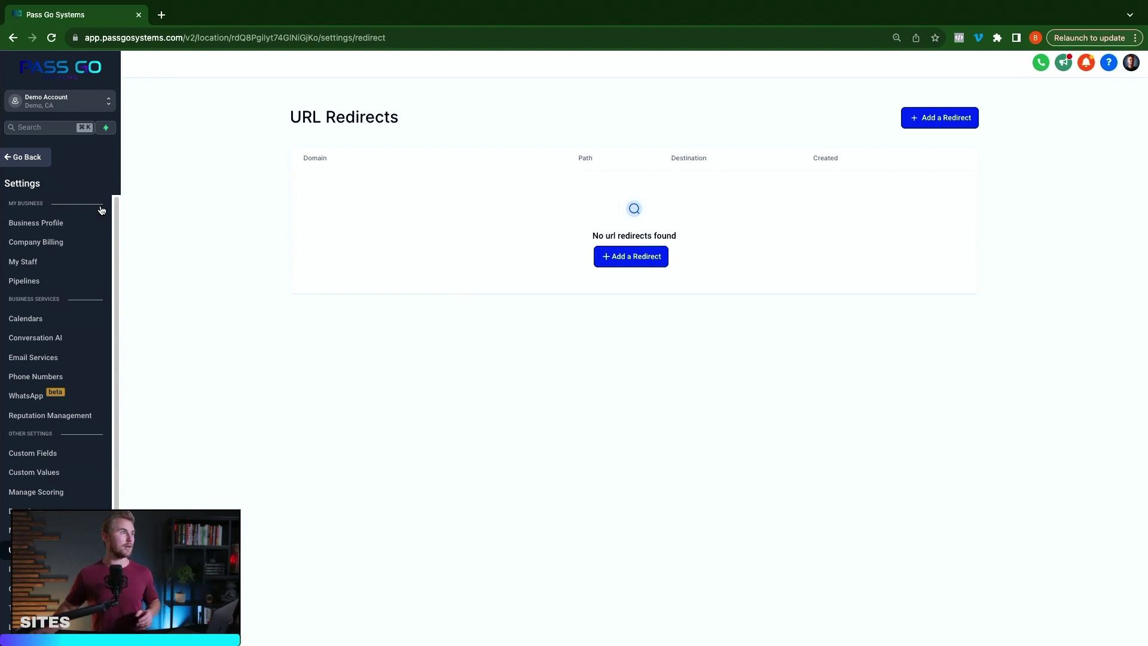
{"action": "left_click", "coordinate": [27, 157]}
- Open the Memberships section and view the Products and Offers pages for courses
{"action": "left_click", "coordinate": [24, 369]}
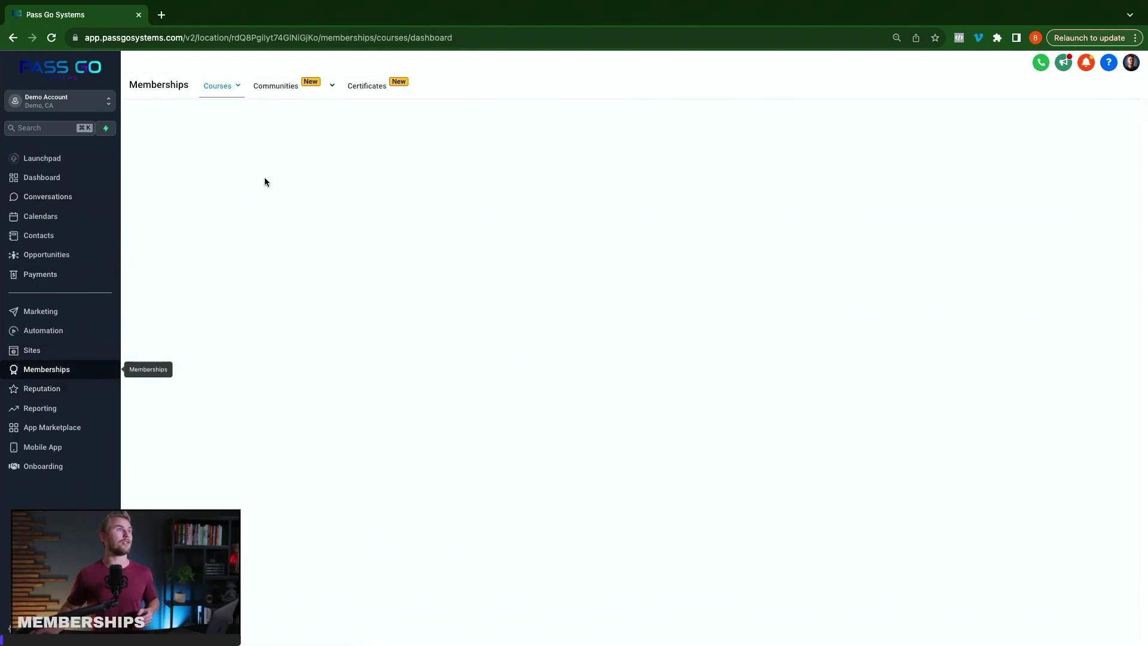
{"action": "mouse_move", "coordinate": [221, 104]}
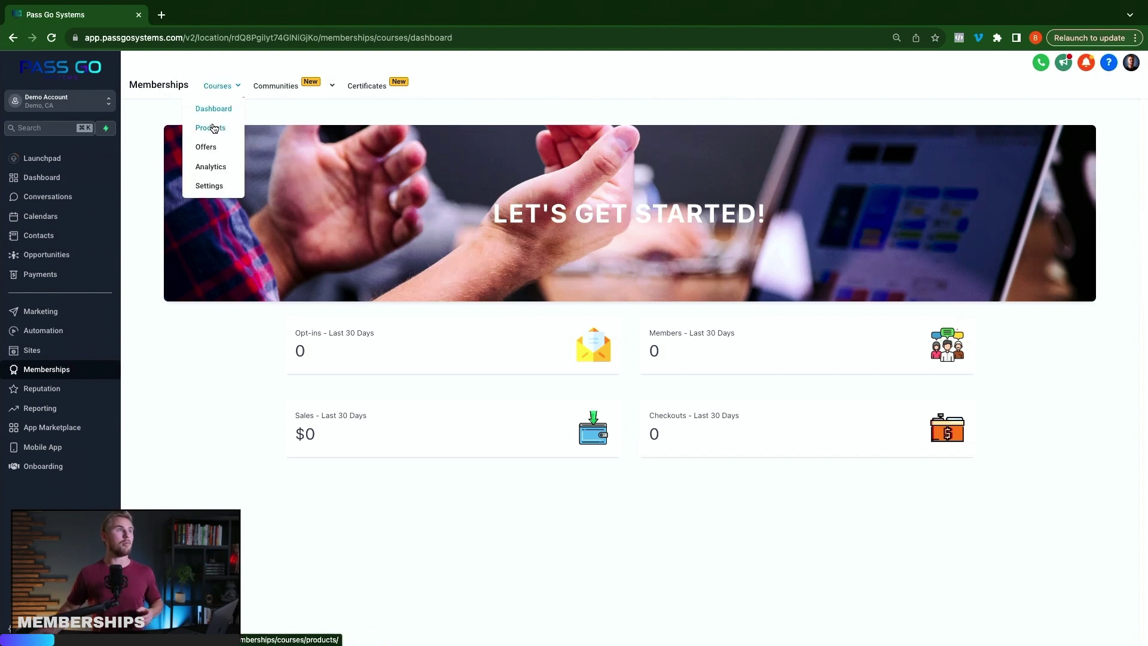
{"action": "left_click", "coordinate": [212, 128]}
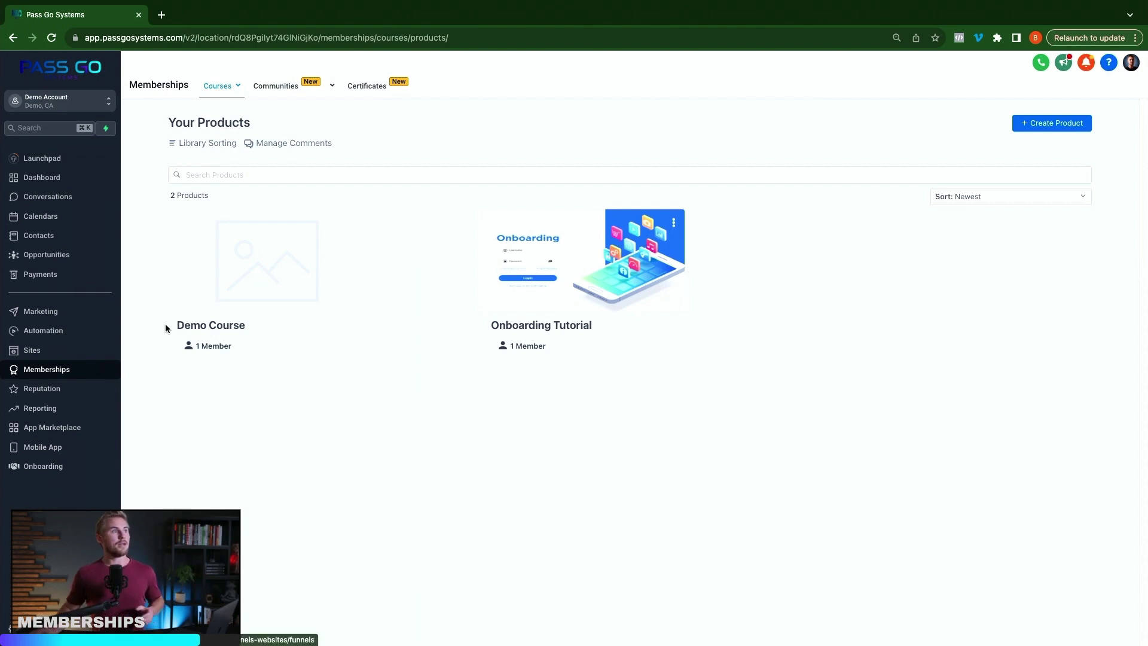
{"action": "mouse_move", "coordinate": [234, 89]}
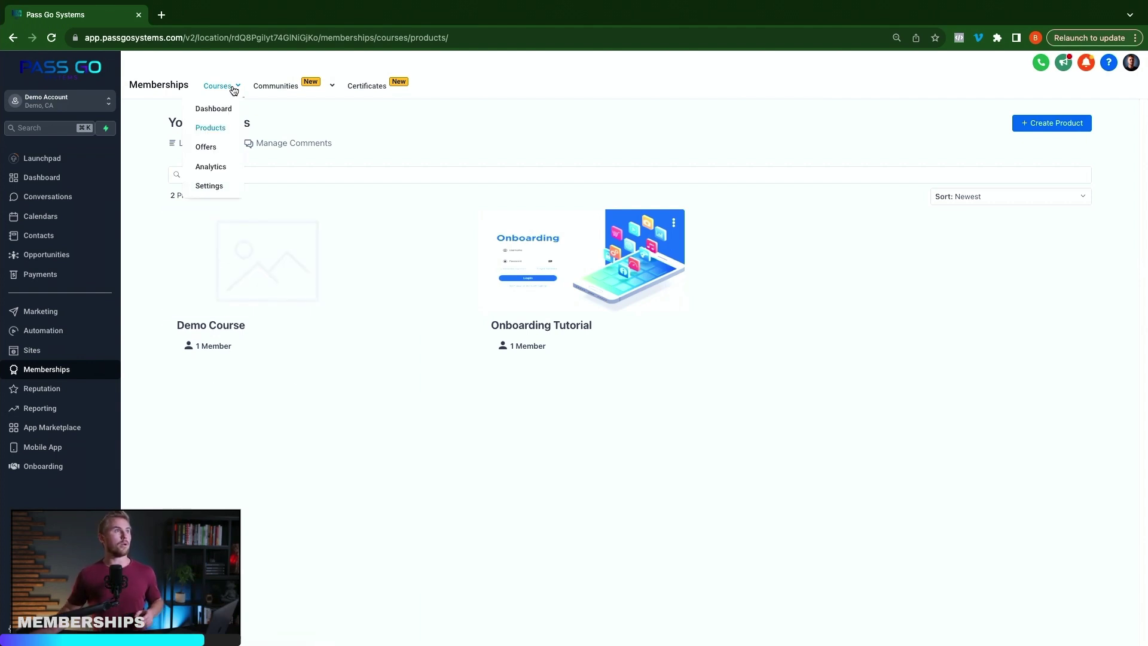
{"action": "left_click", "coordinate": [206, 146]}
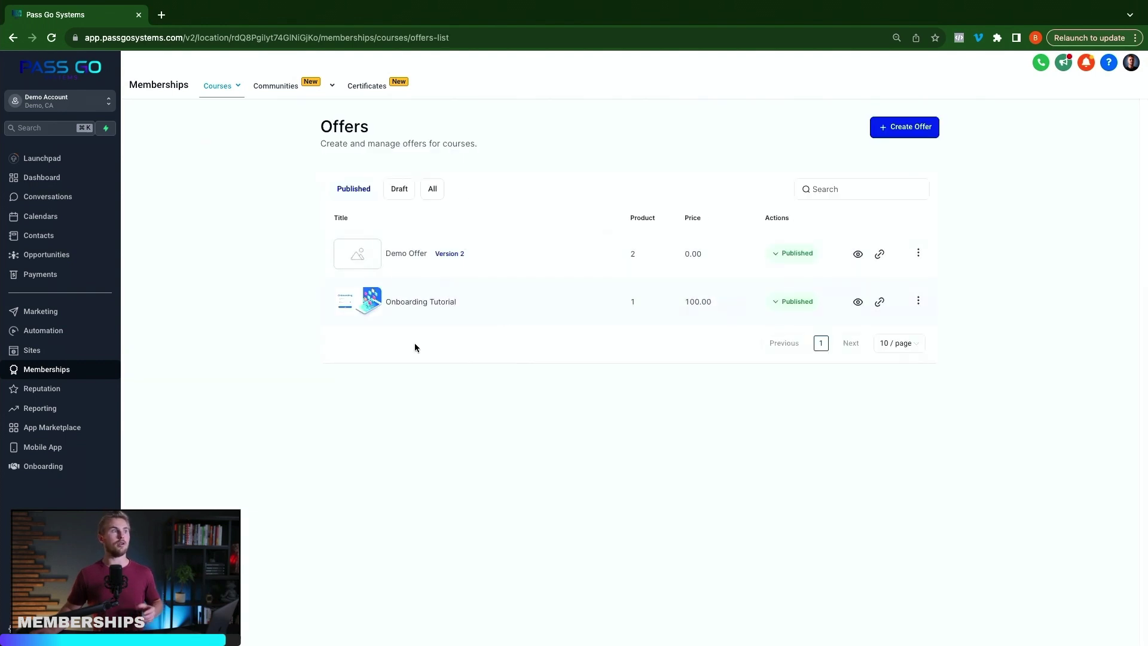
- View the Reputation overview, the Google Ads report in Reporting and the App Marketplace
{"action": "left_click", "coordinate": [60, 393]}
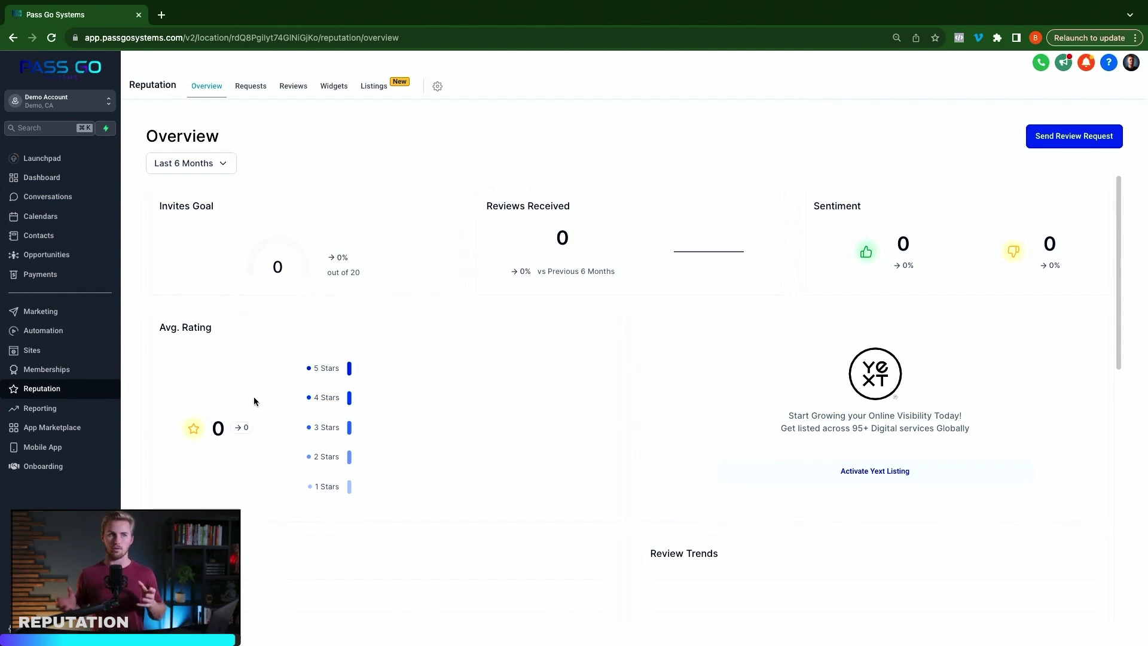
{"action": "left_click", "coordinate": [39, 409]}
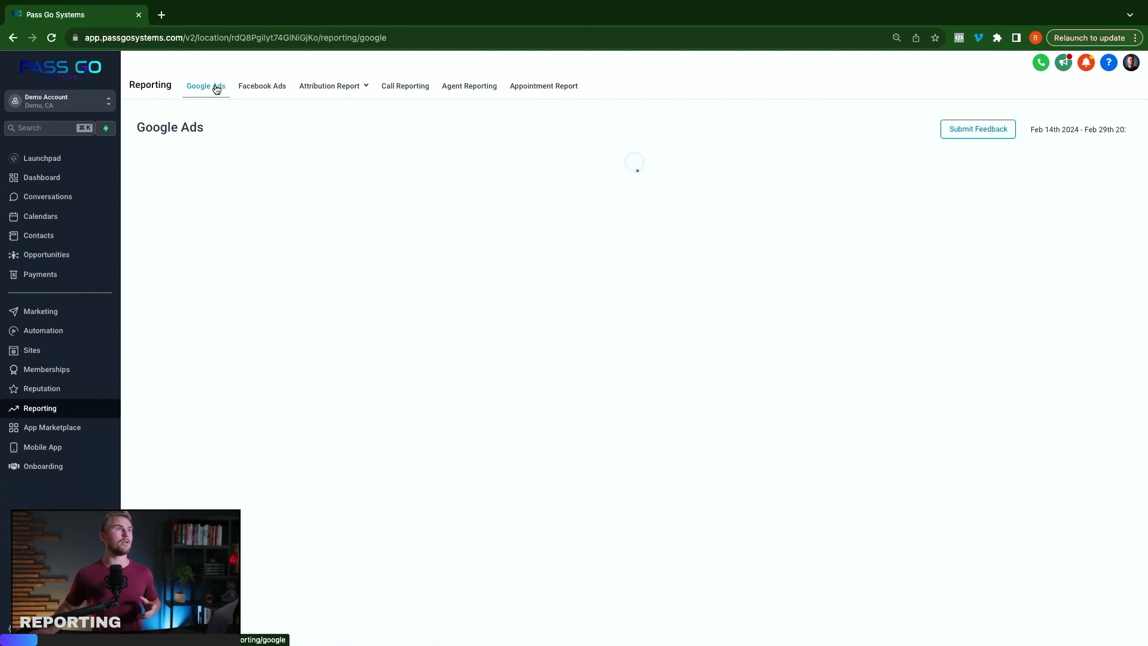
{"action": "mouse_move", "coordinate": [323, 89]}
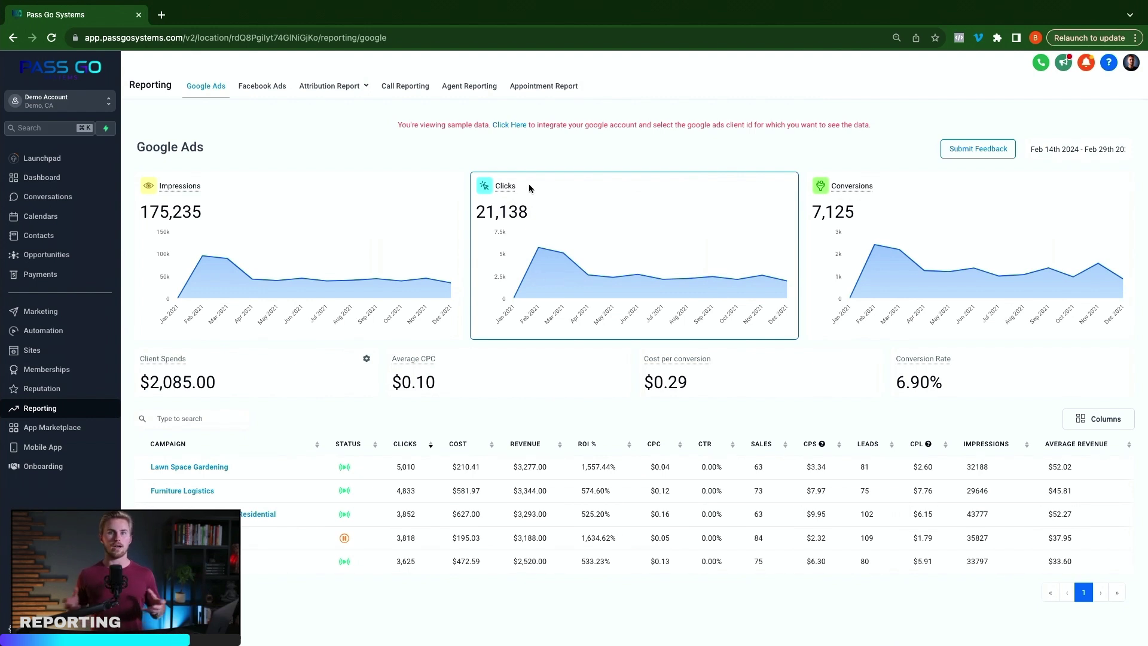
{"action": "left_click", "coordinate": [62, 430]}
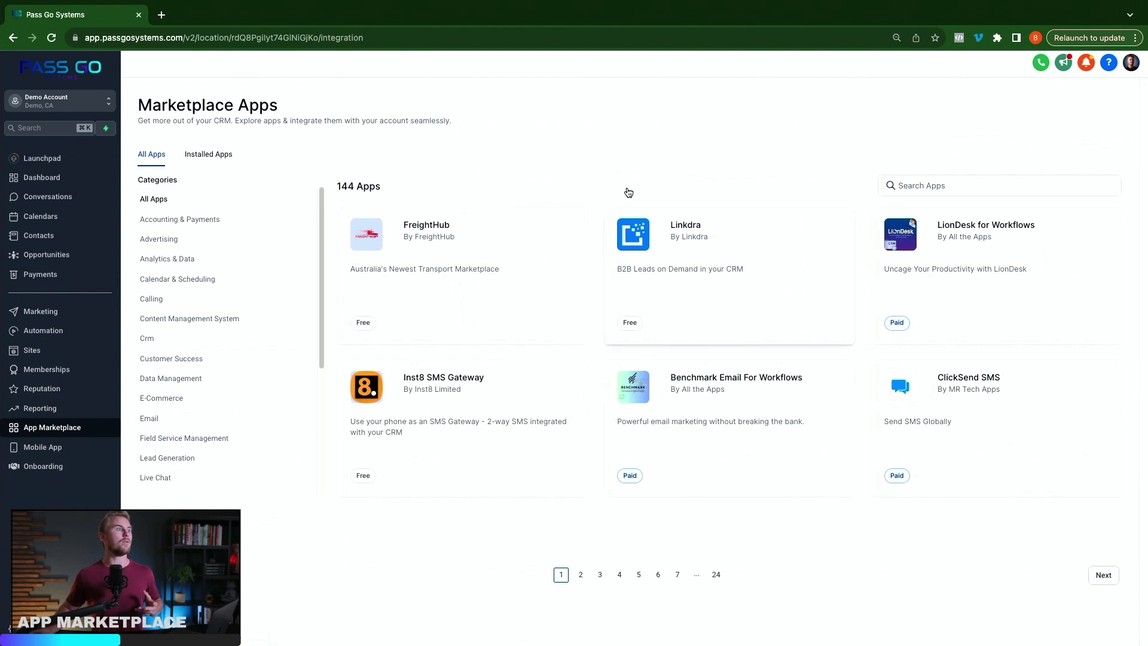
- View the Mobile App download page, and switch from the demo sub-account to the Pass Go Systems sub-account
{"action": "left_click", "coordinate": [42, 447]}
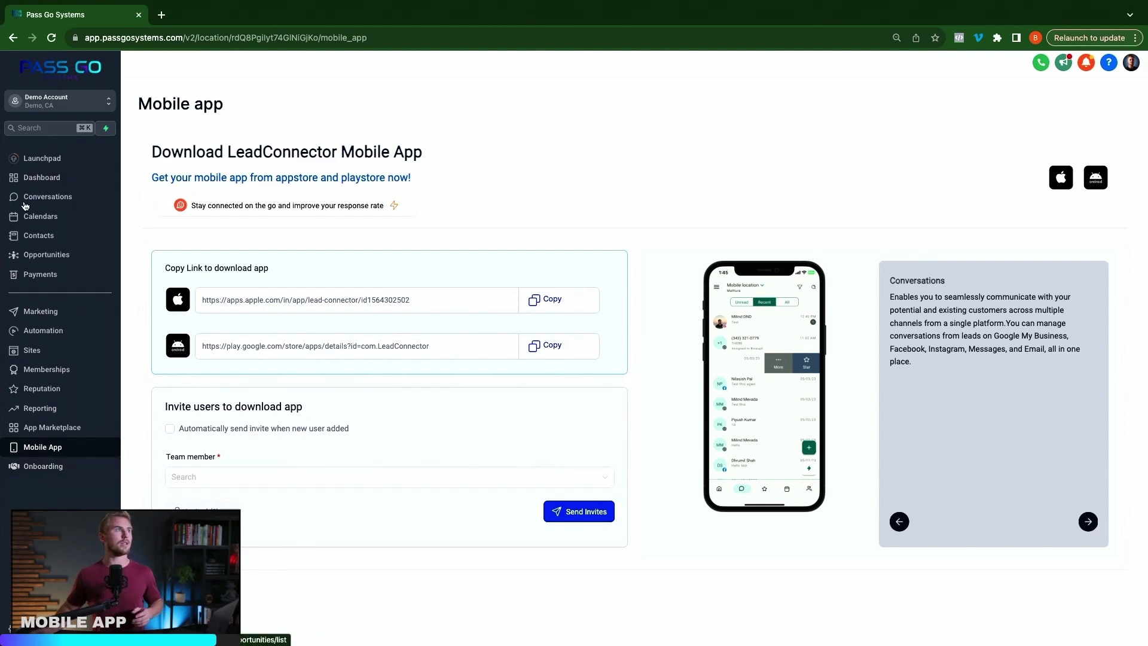
{"action": "left_click", "coordinate": [83, 107]}
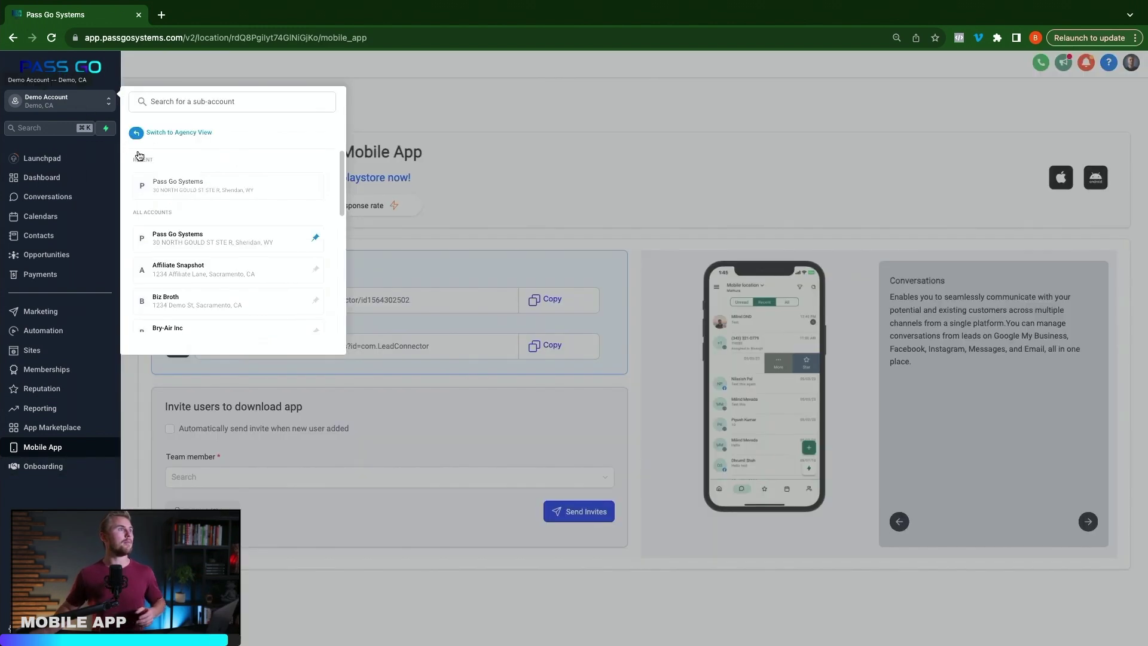
{"action": "left_click", "coordinate": [190, 189]}
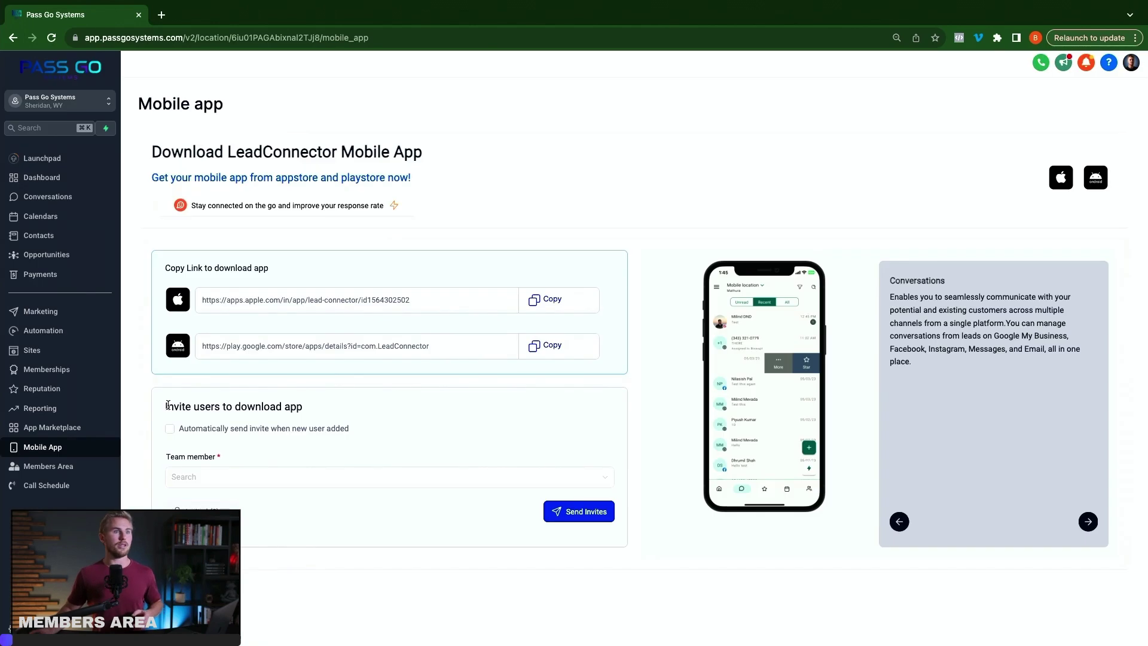
- View the Members Area's Discussion, Learning and People pages for the HighLevel Mastery group, and switch to the SaaSpreneurs group
{"action": "left_click", "coordinate": [53, 472]}
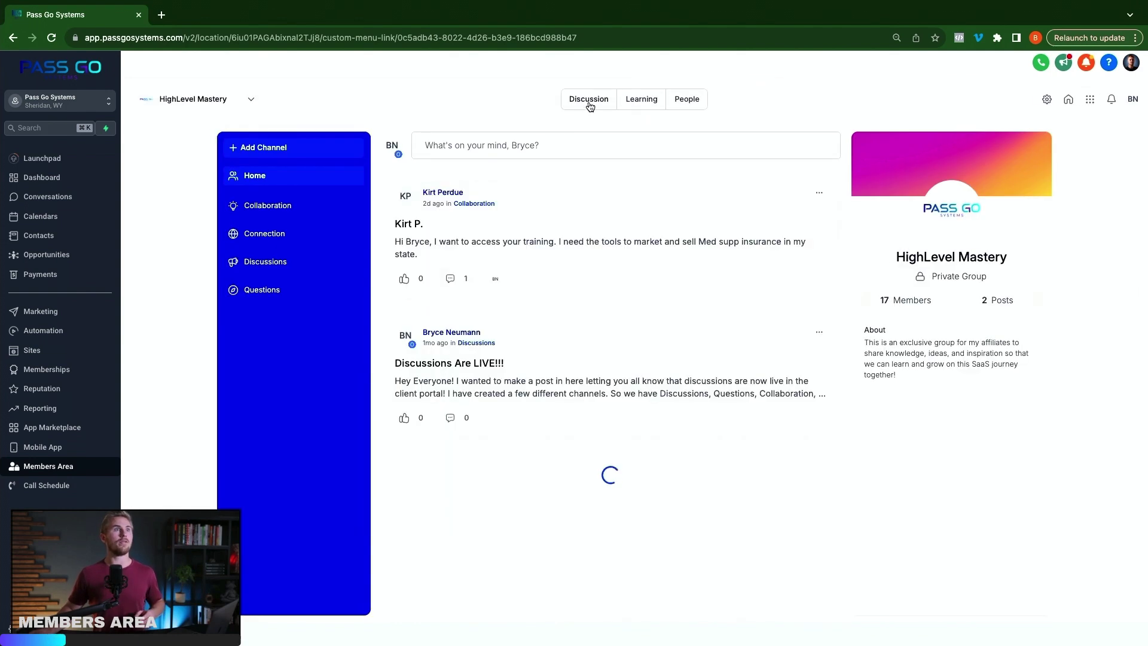
{"action": "left_click", "coordinate": [640, 100]}
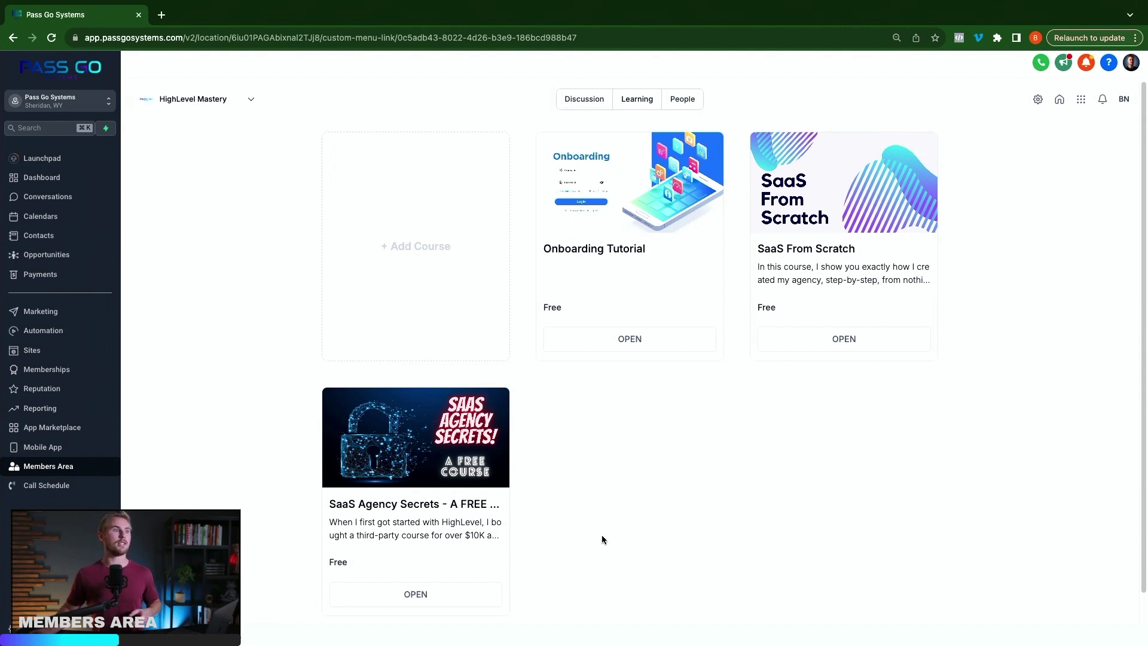
{"action": "left_click", "coordinate": [682, 101]}
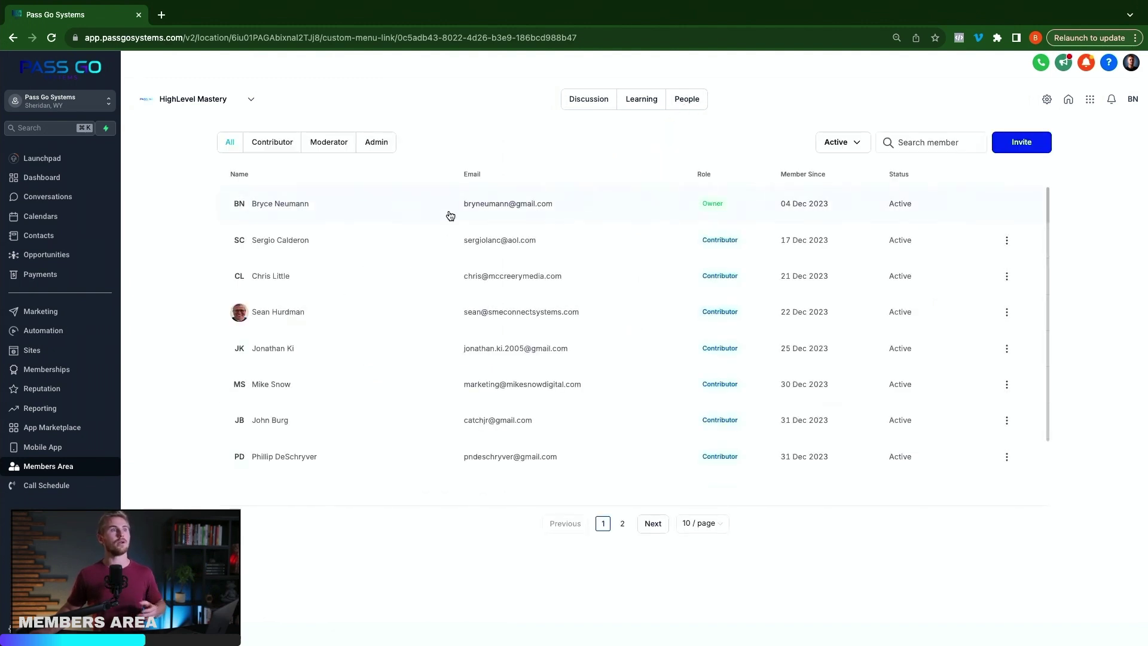
{"action": "left_click", "coordinate": [198, 93]}
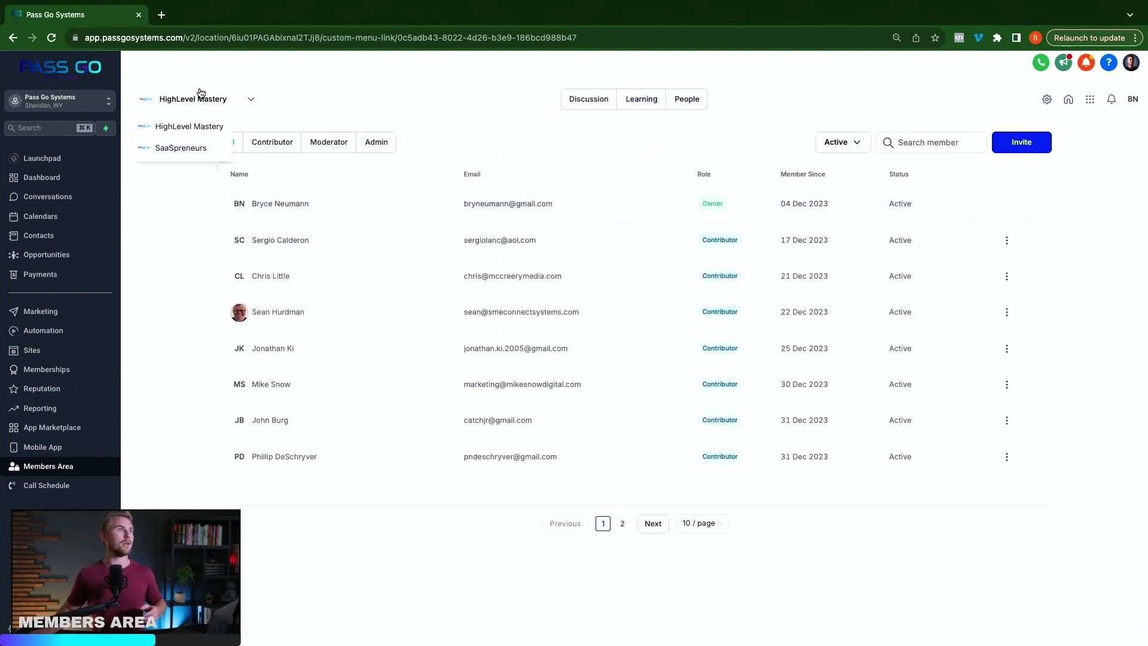
{"action": "left_click", "coordinate": [173, 155]}
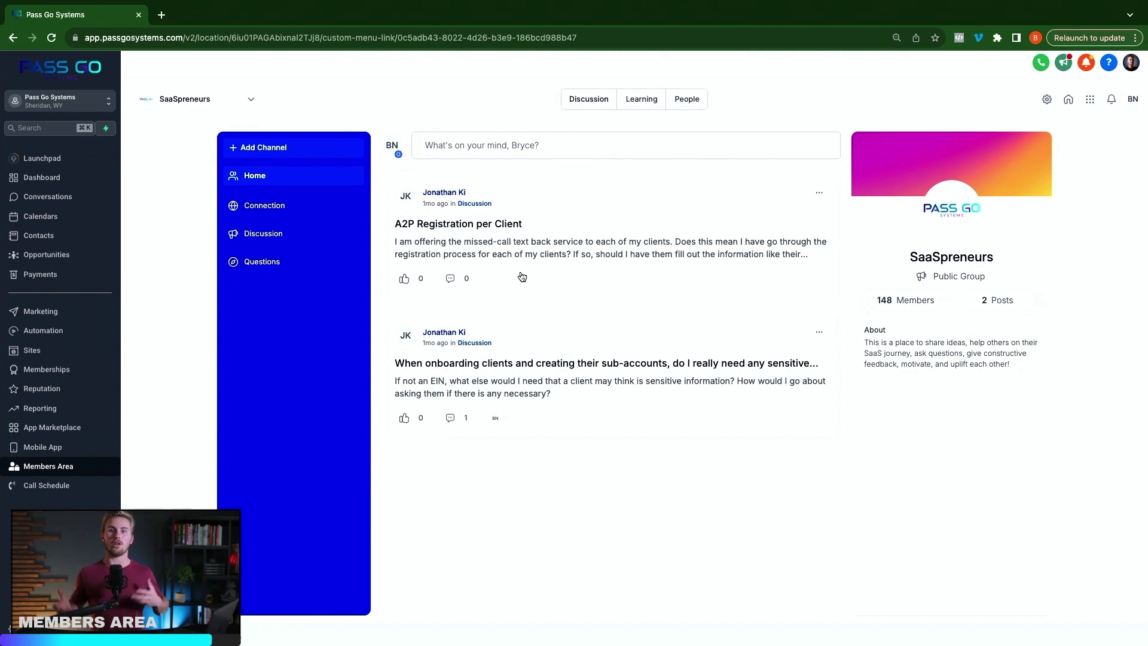
- View the Call Schedule page, and open the sub-account settings to examine the My Staff team list and the remaining settings categories
{"action": "left_click", "coordinate": [36, 486]}
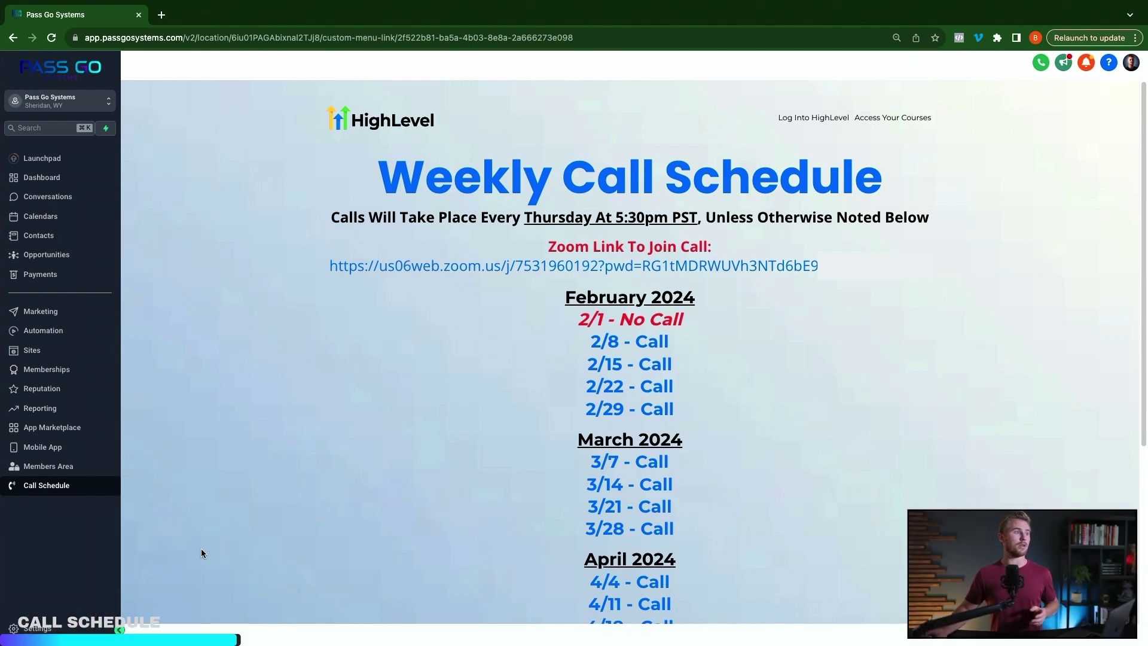
{"action": "left_click", "coordinate": [45, 626]}
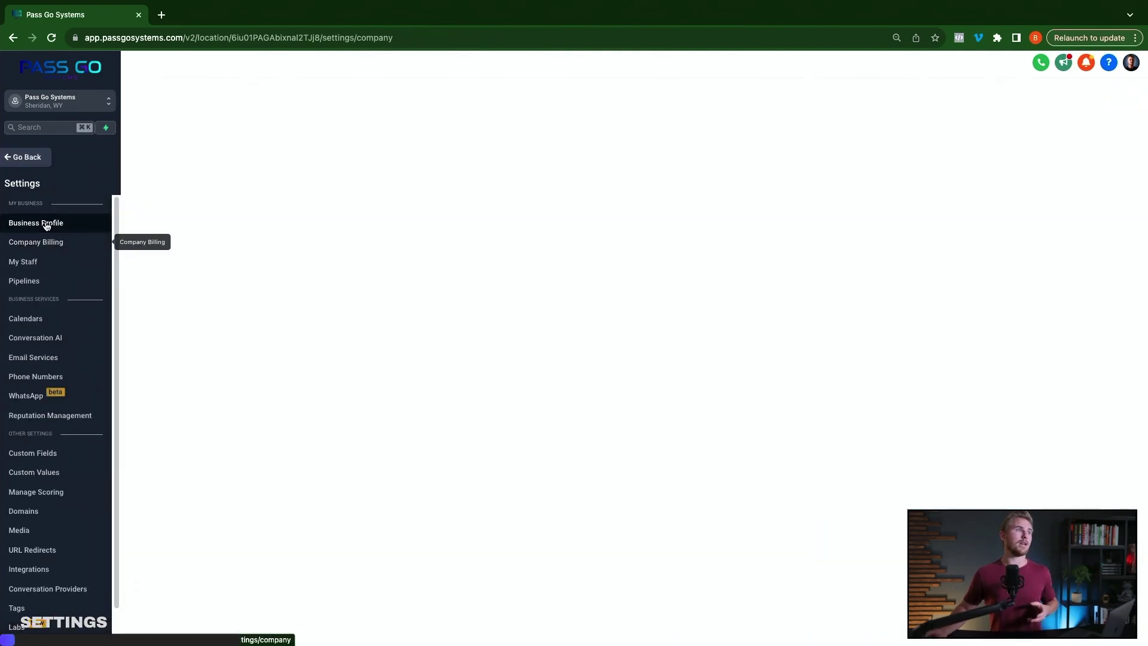
{"action": "left_click", "coordinate": [31, 263]}
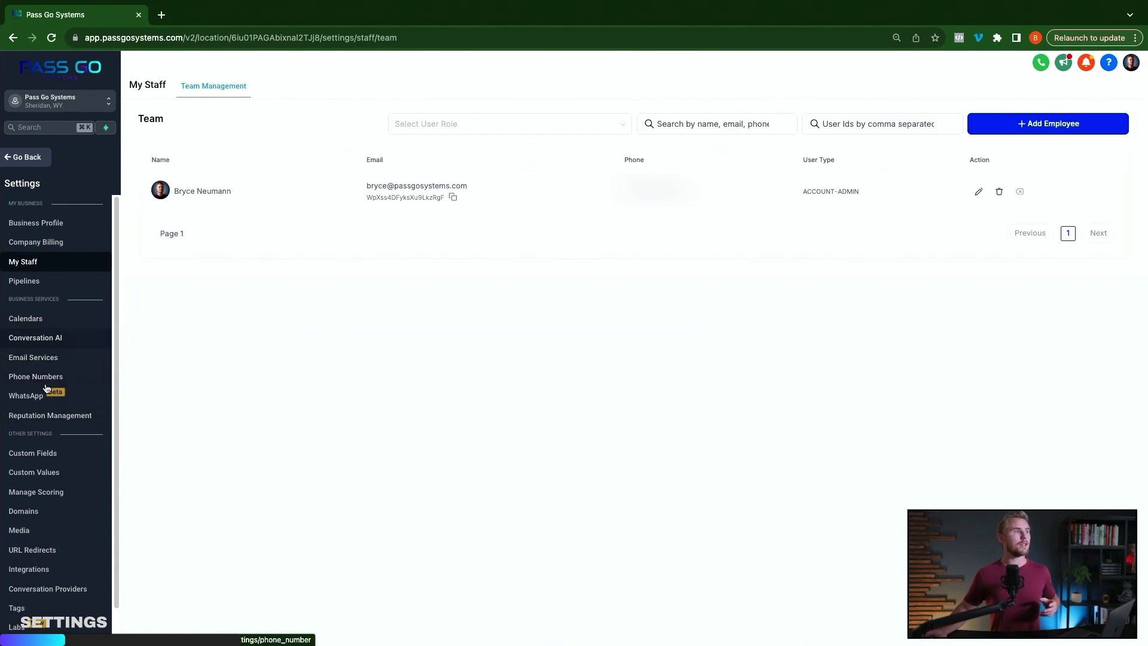
{"action": "scroll", "coordinate": [37, 507], "scroll_direction": "down", "scroll_amount": 1}
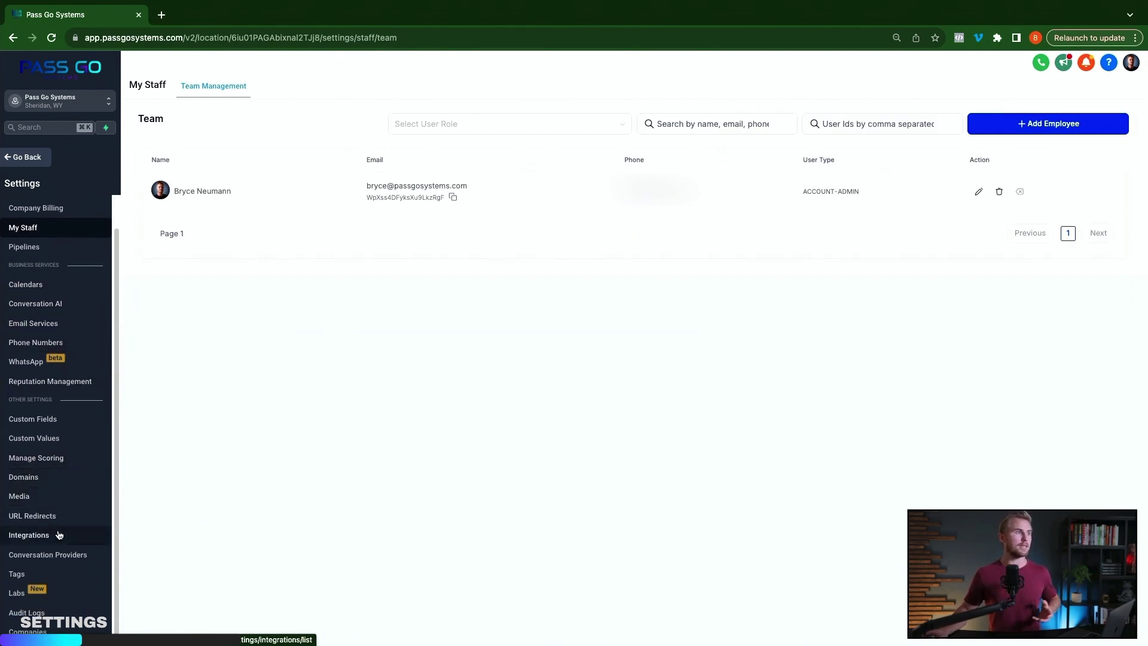